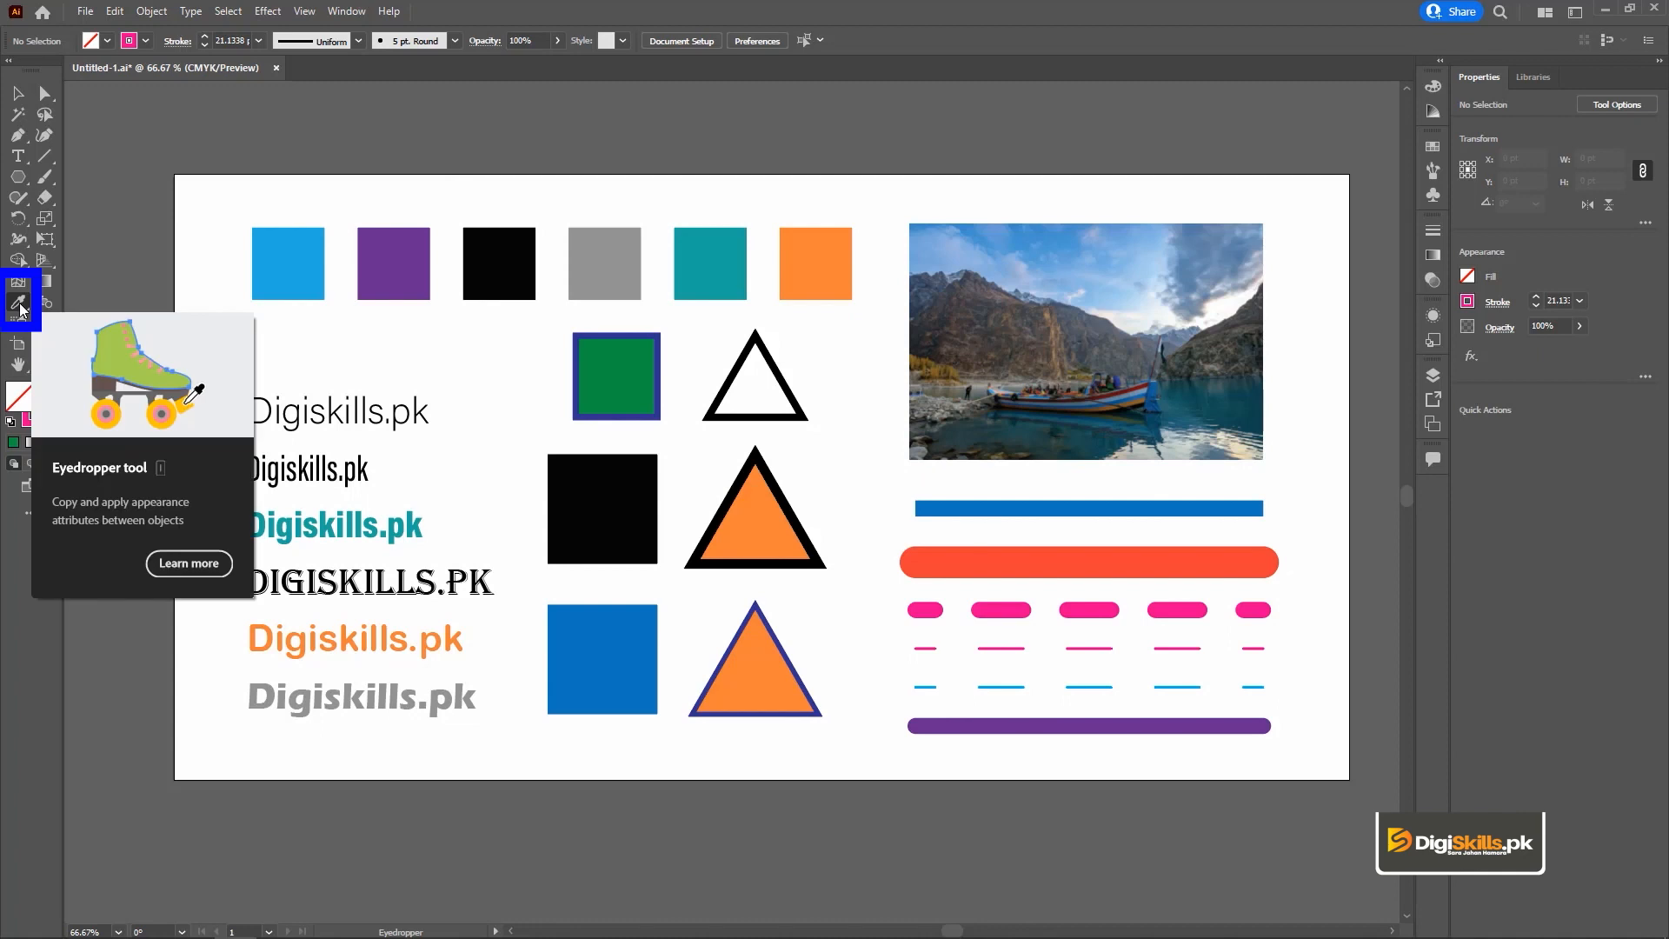
Select in turn the row of coloured squares, the text lines, the green square, the black-outlined triangle and the lake photo to review them.
key("v")
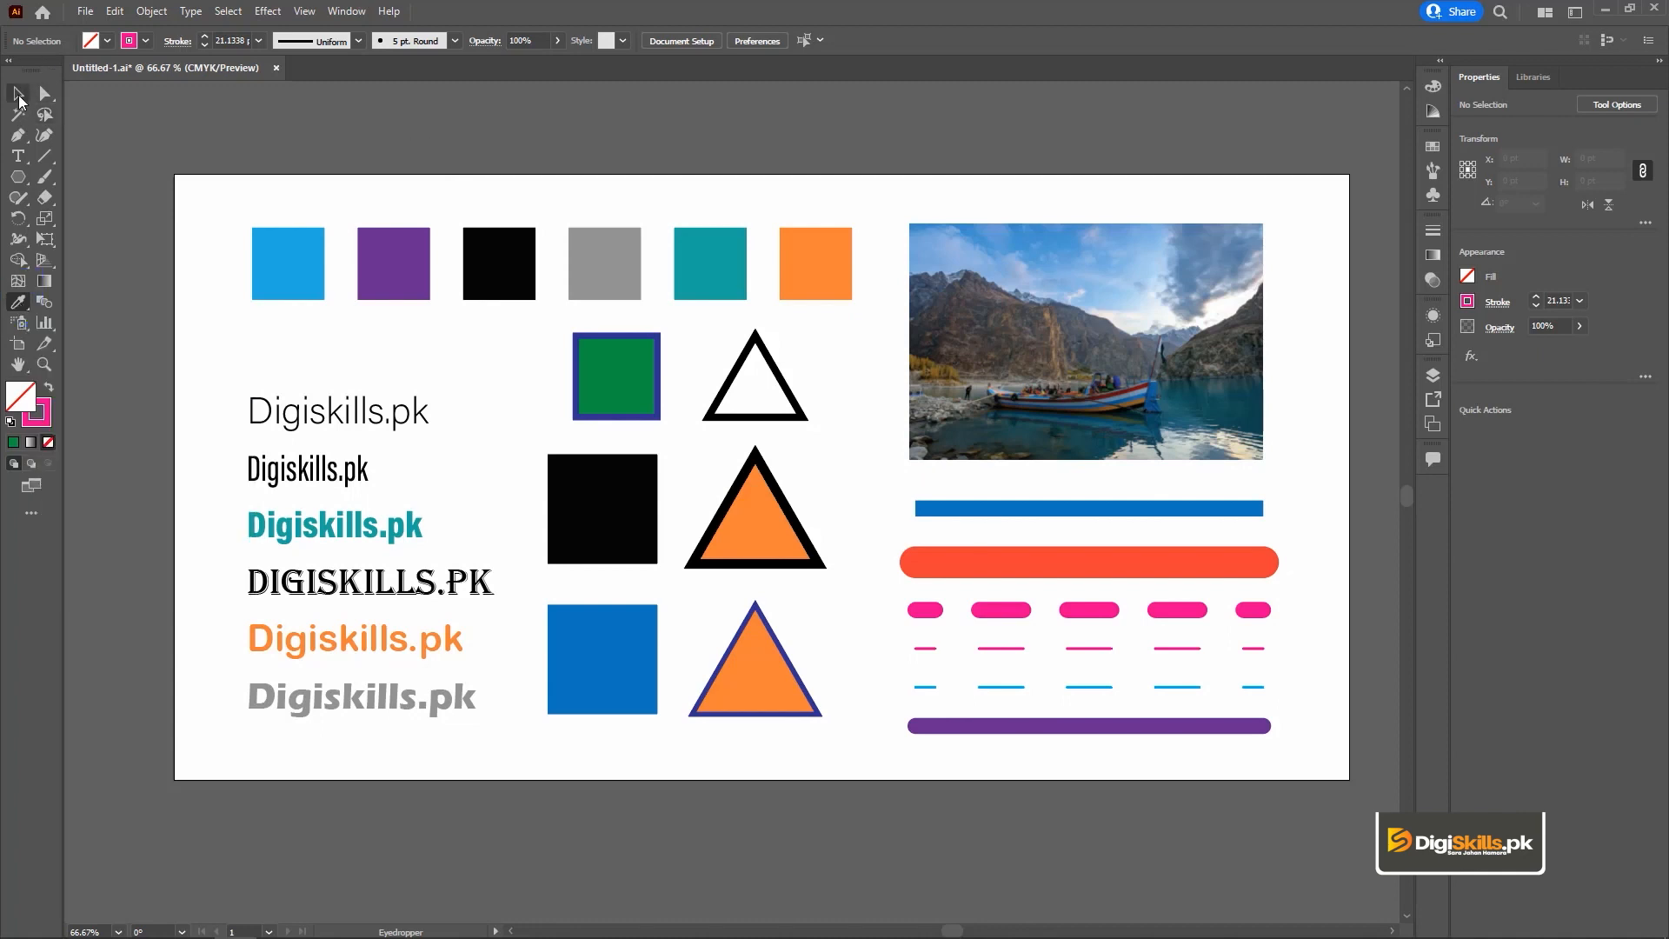
left_click_drag(230, 209, 873, 317)
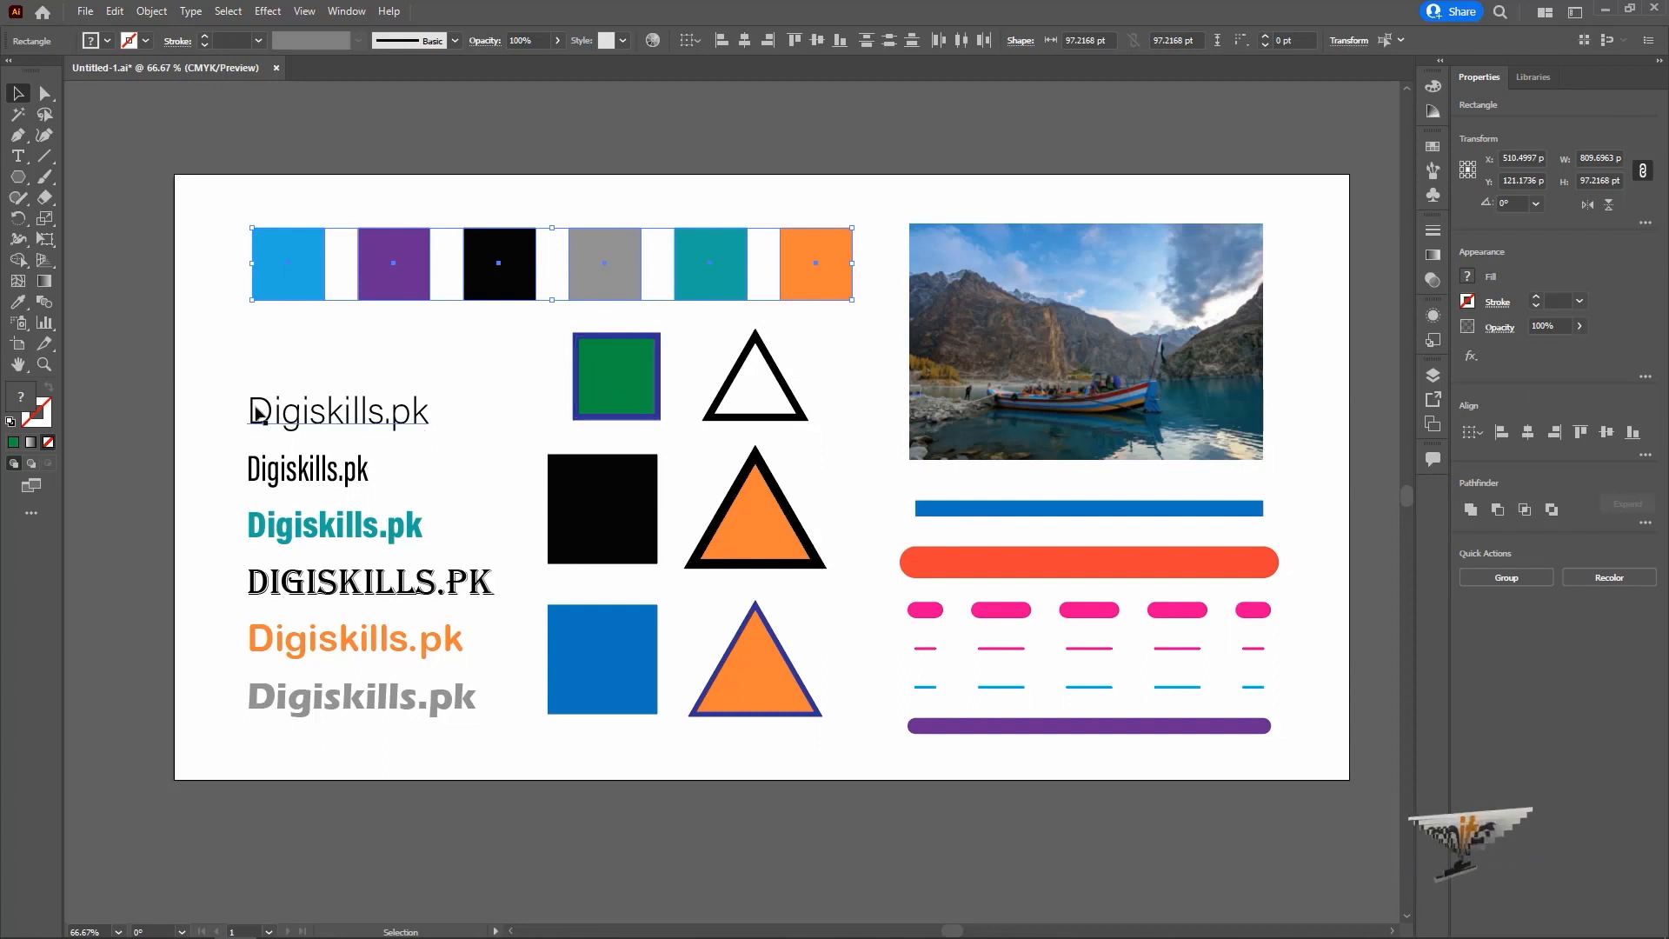
left_click_drag(221, 375, 375, 744)
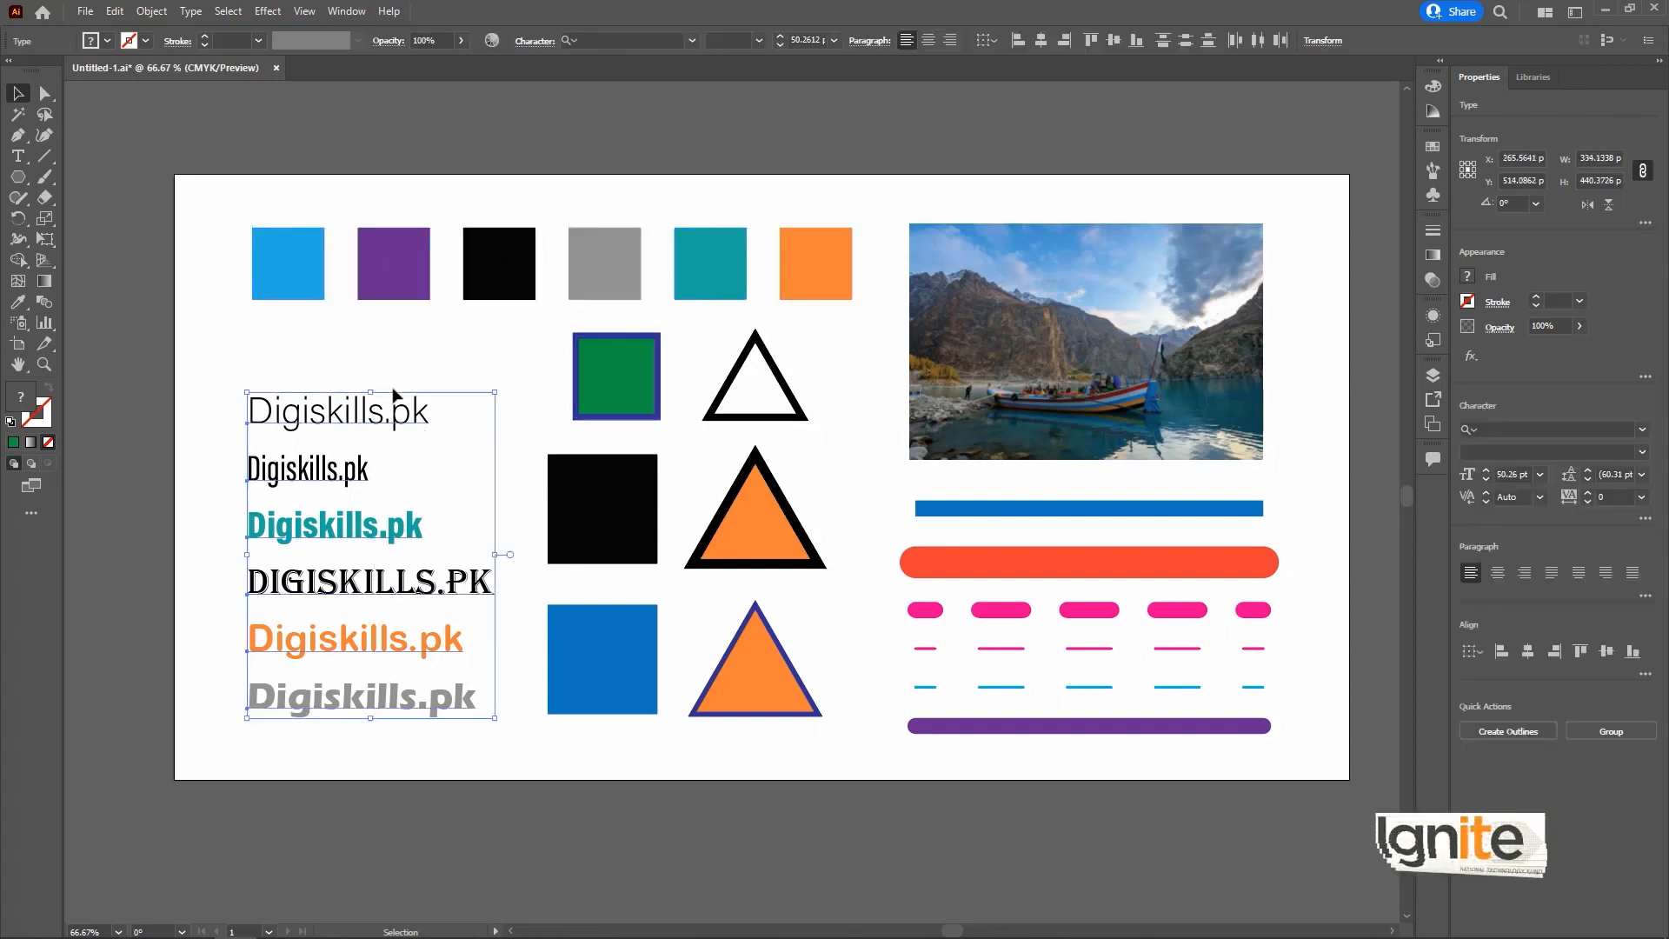
left_click(553, 376)
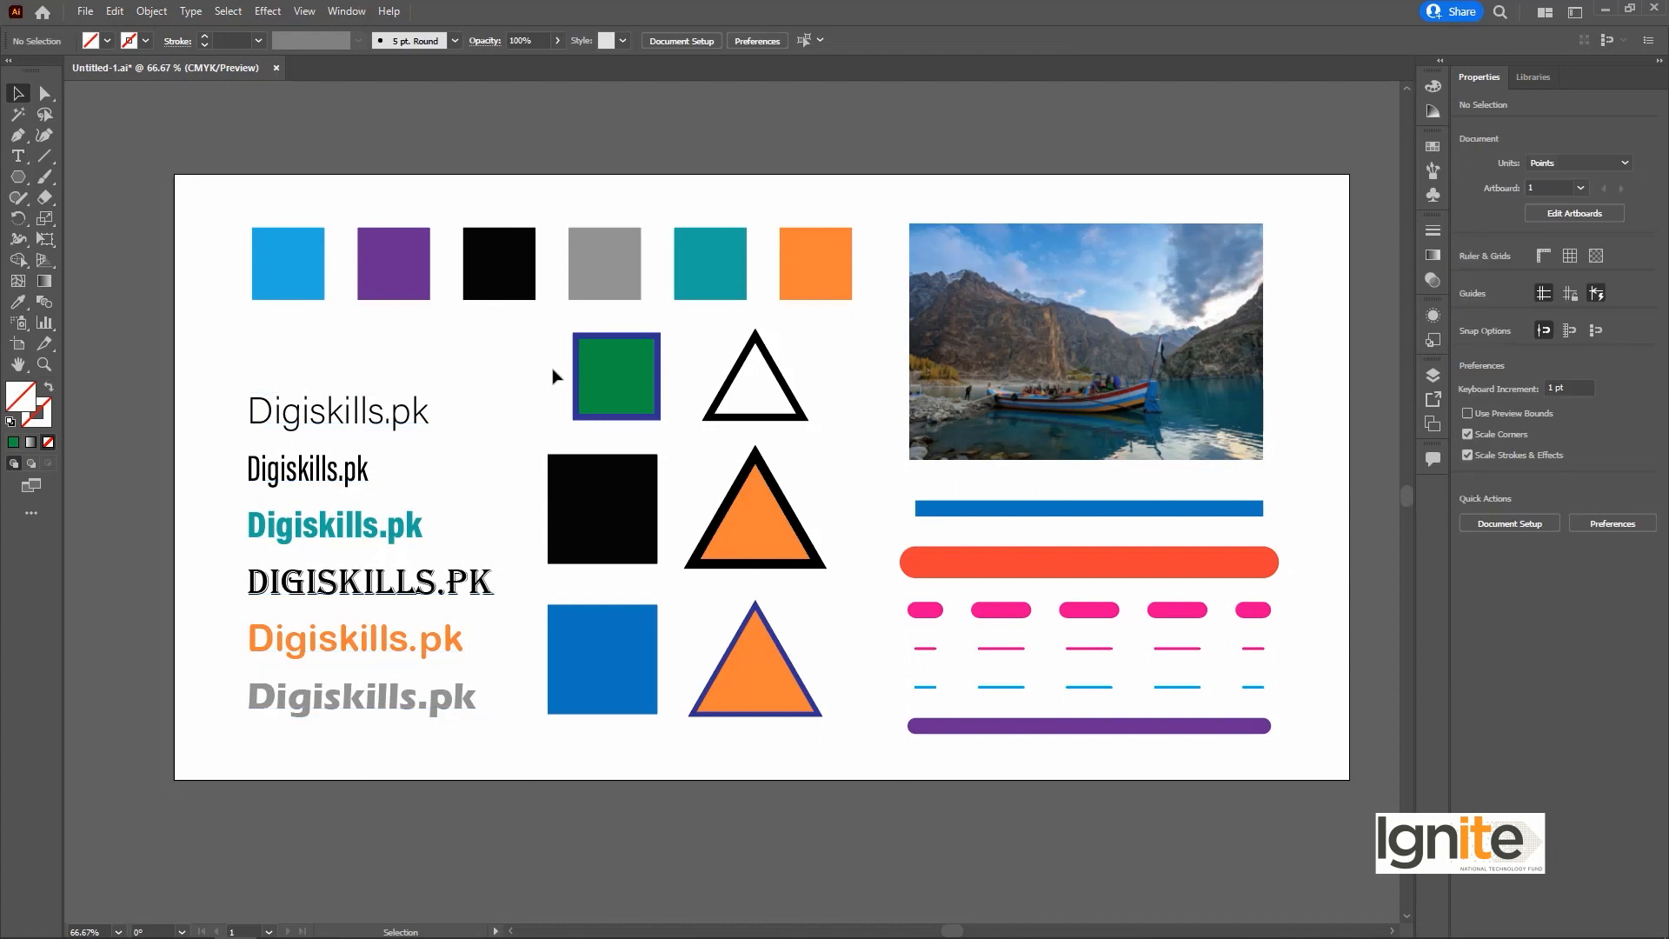
left_click(624, 376)
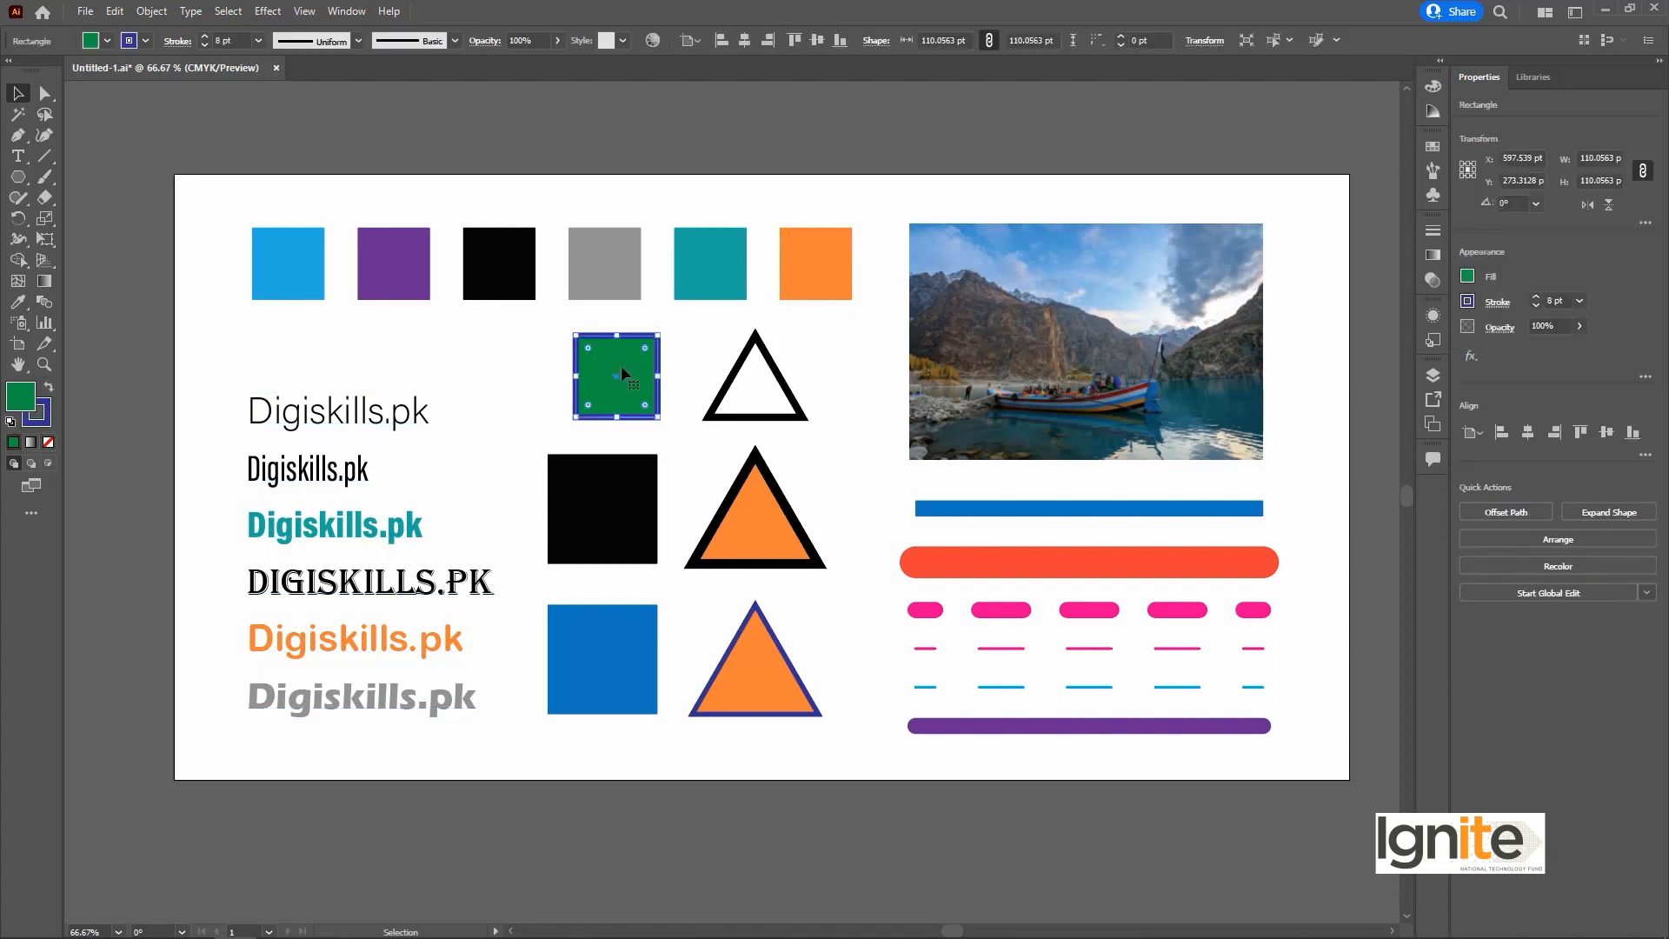
left_click(741, 358)
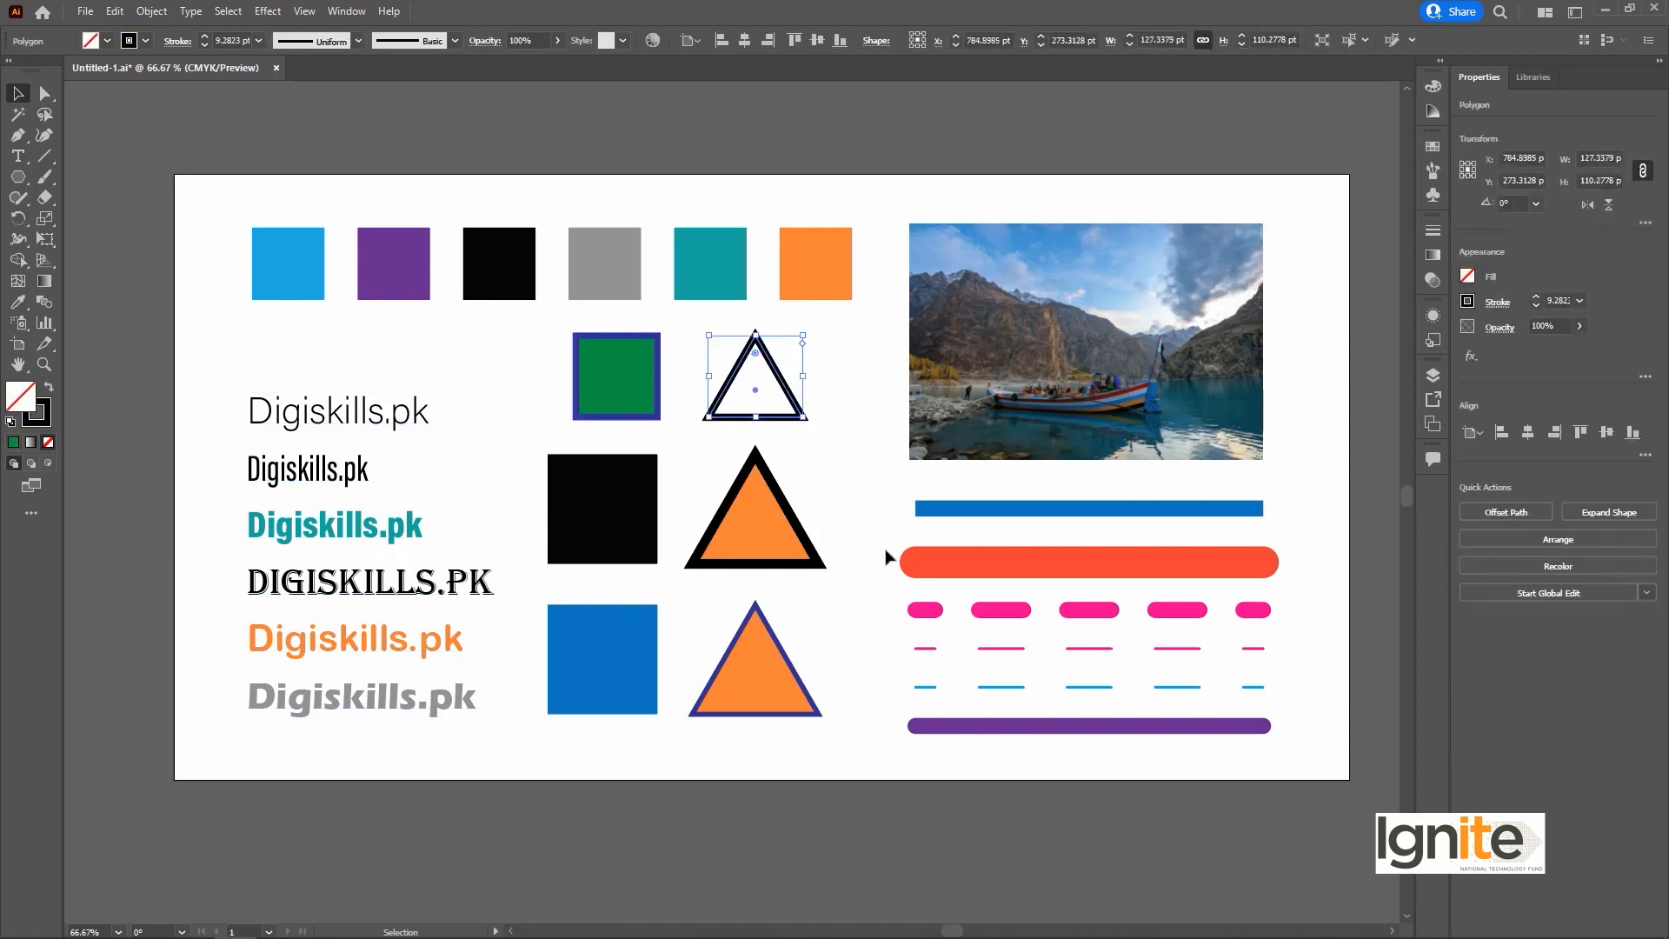
left_click(1111, 325)
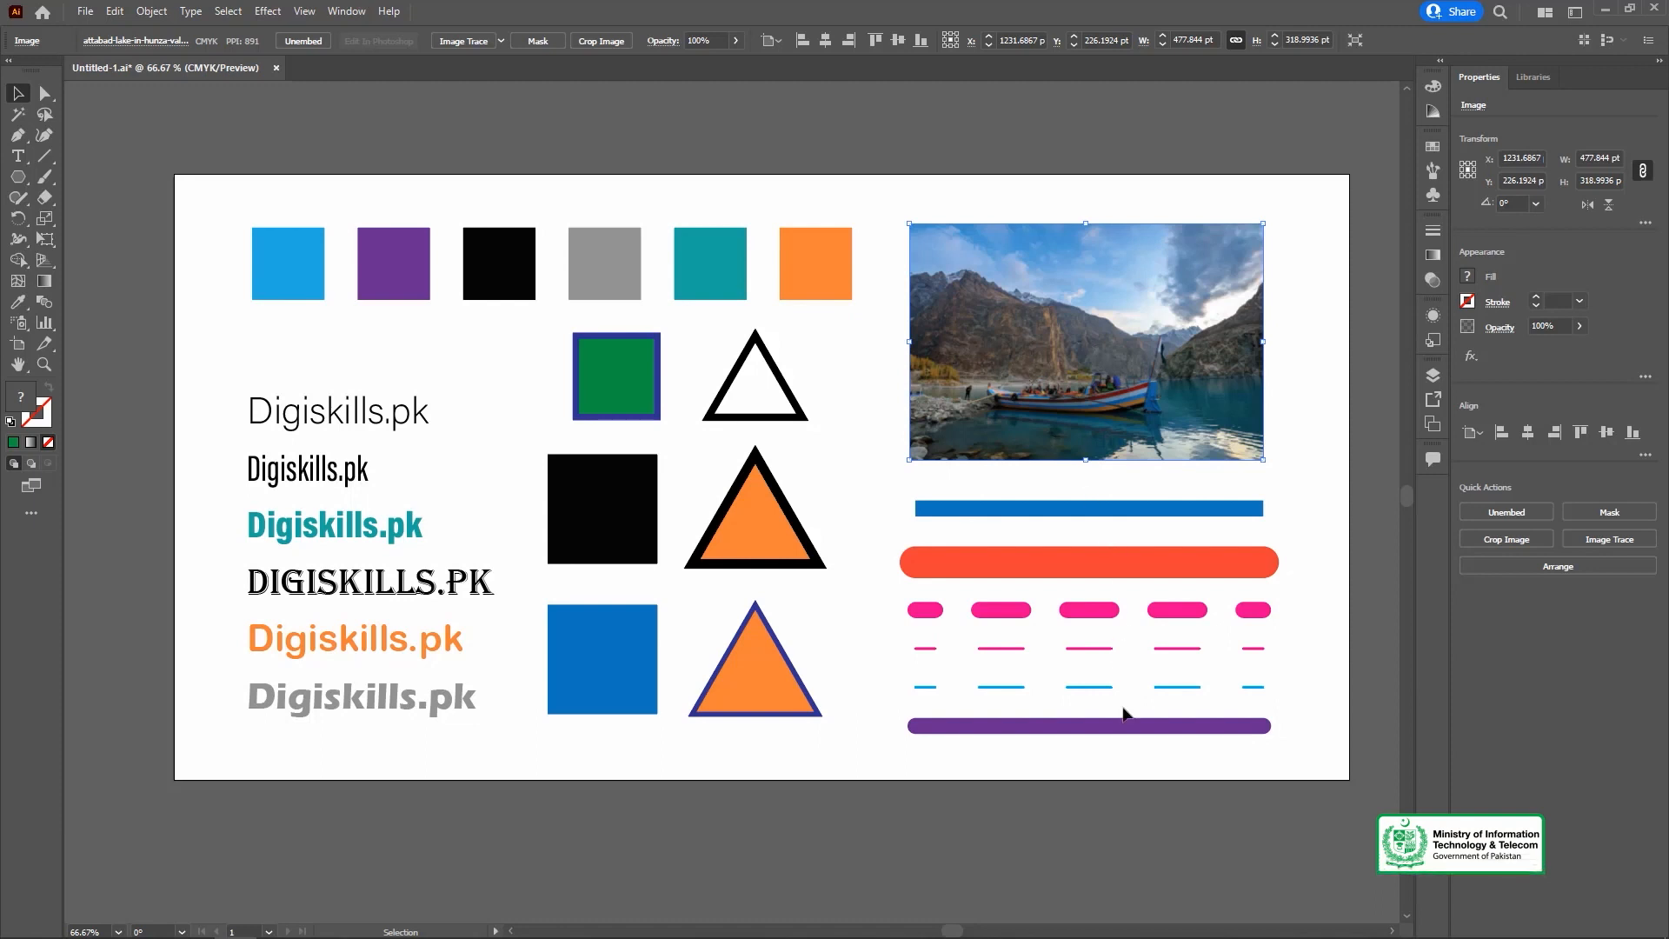
Select the solid and dashed lines below the photo, together and one by one, to review their strokes, and clear the selection.
left_click_drag(1153, 748, 1068, 516)
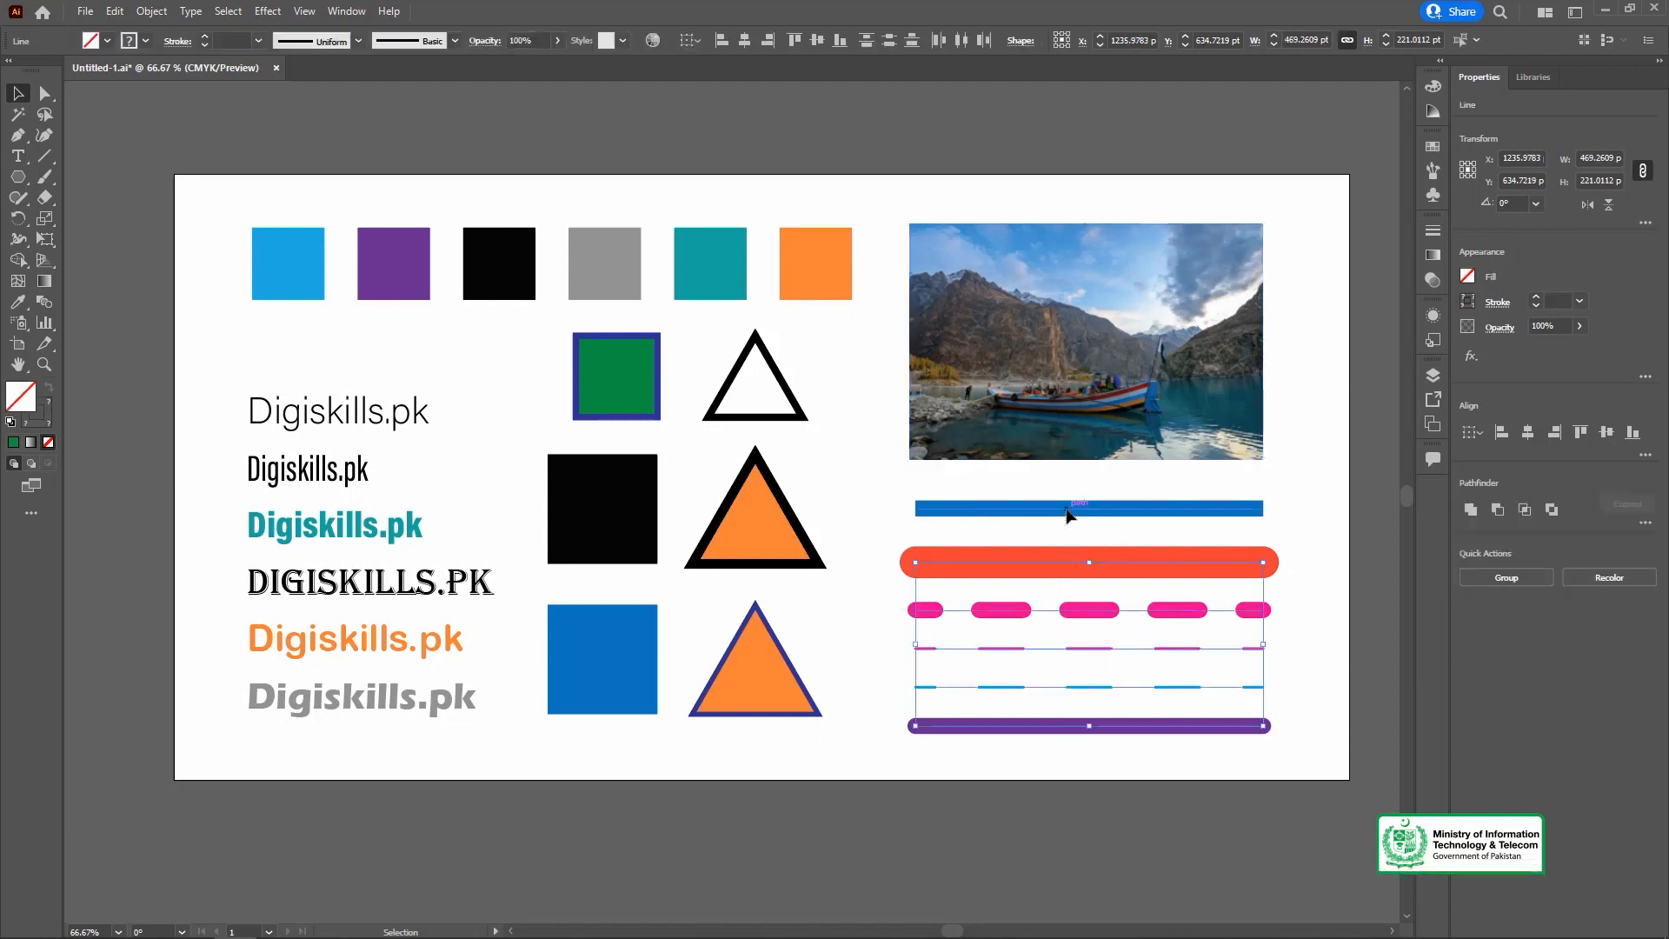
left_click(1156, 592)
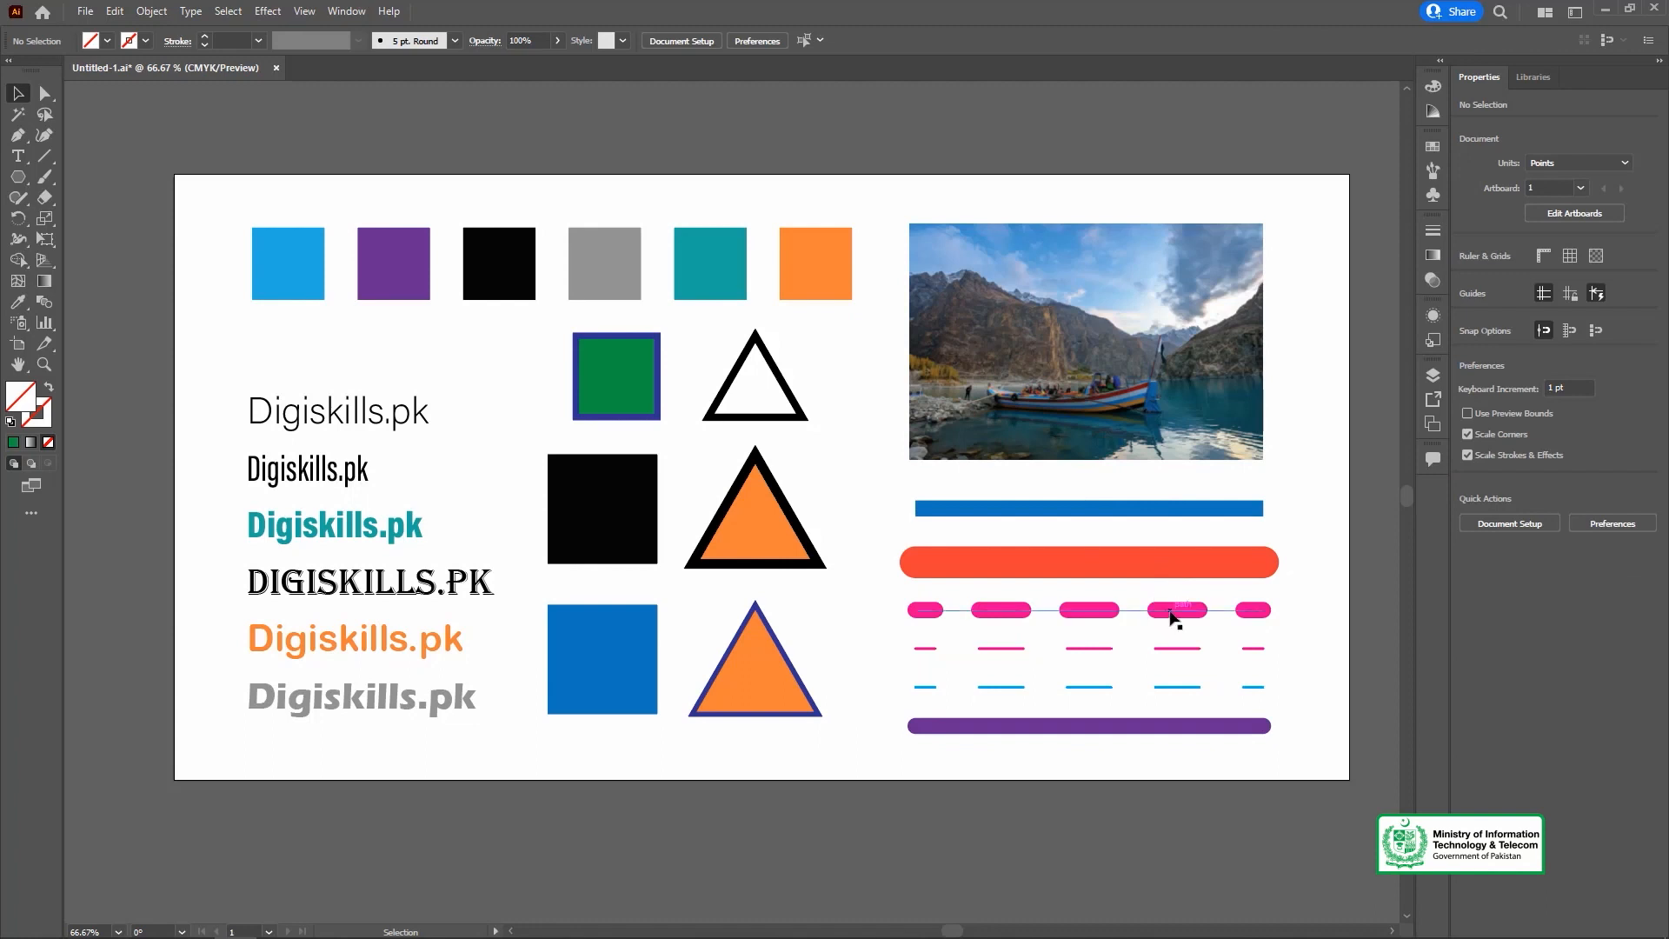
left_click(1174, 619)
left_click(1159, 650)
left_click(1161, 686)
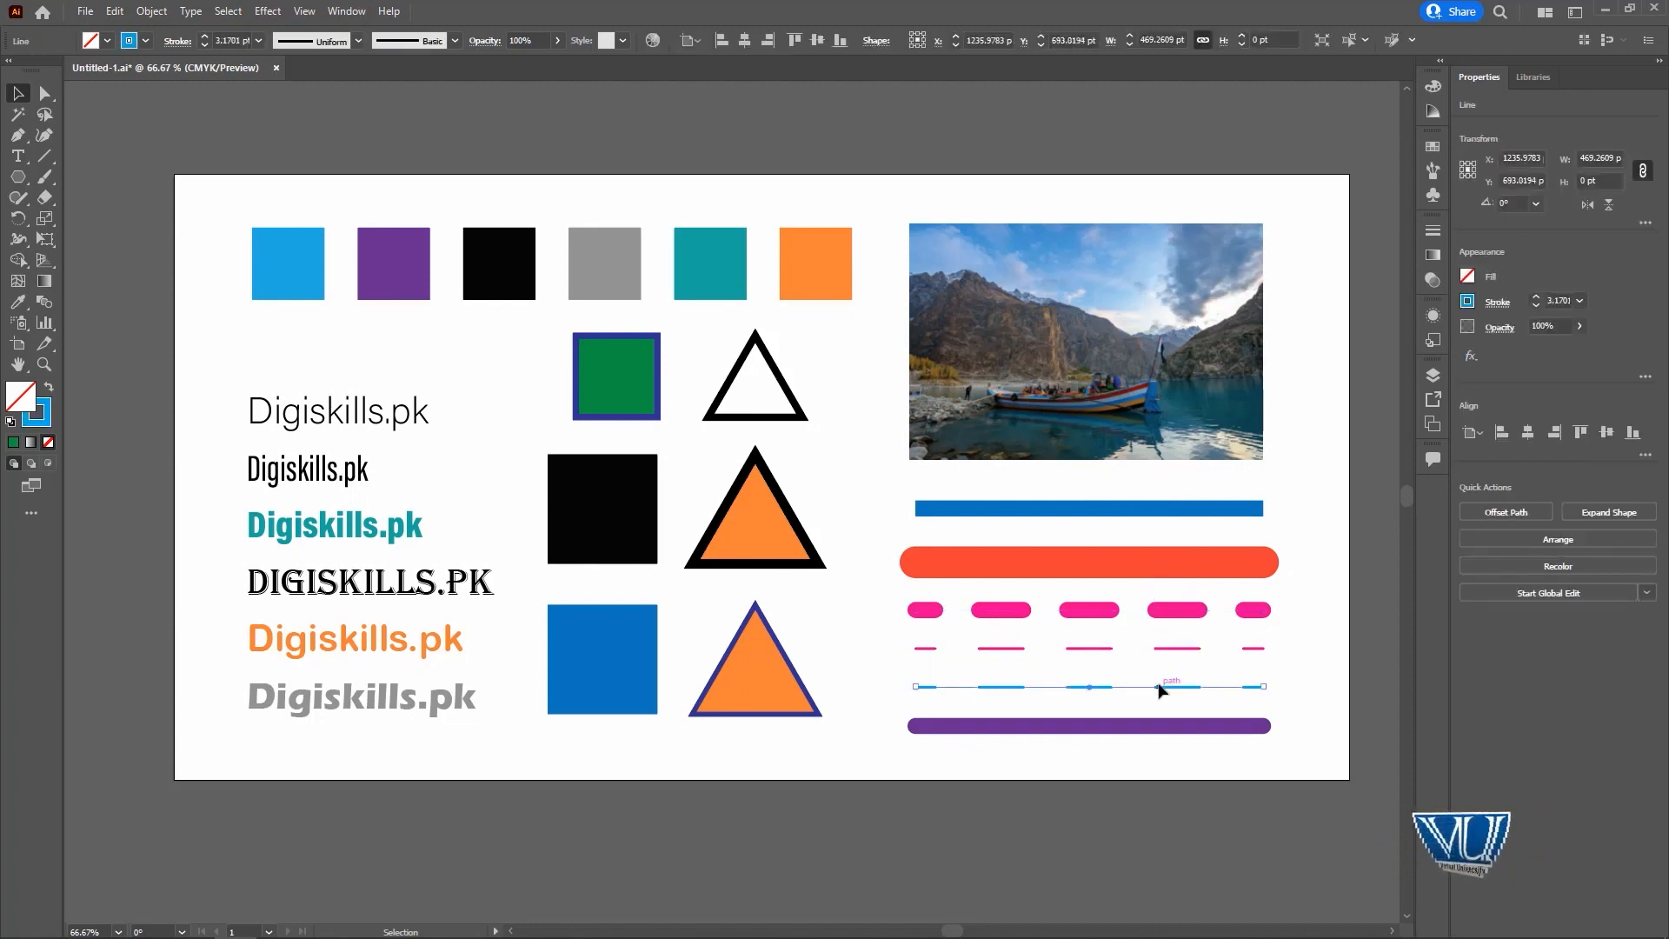
left_click(1104, 728)
left_click(966, 565)
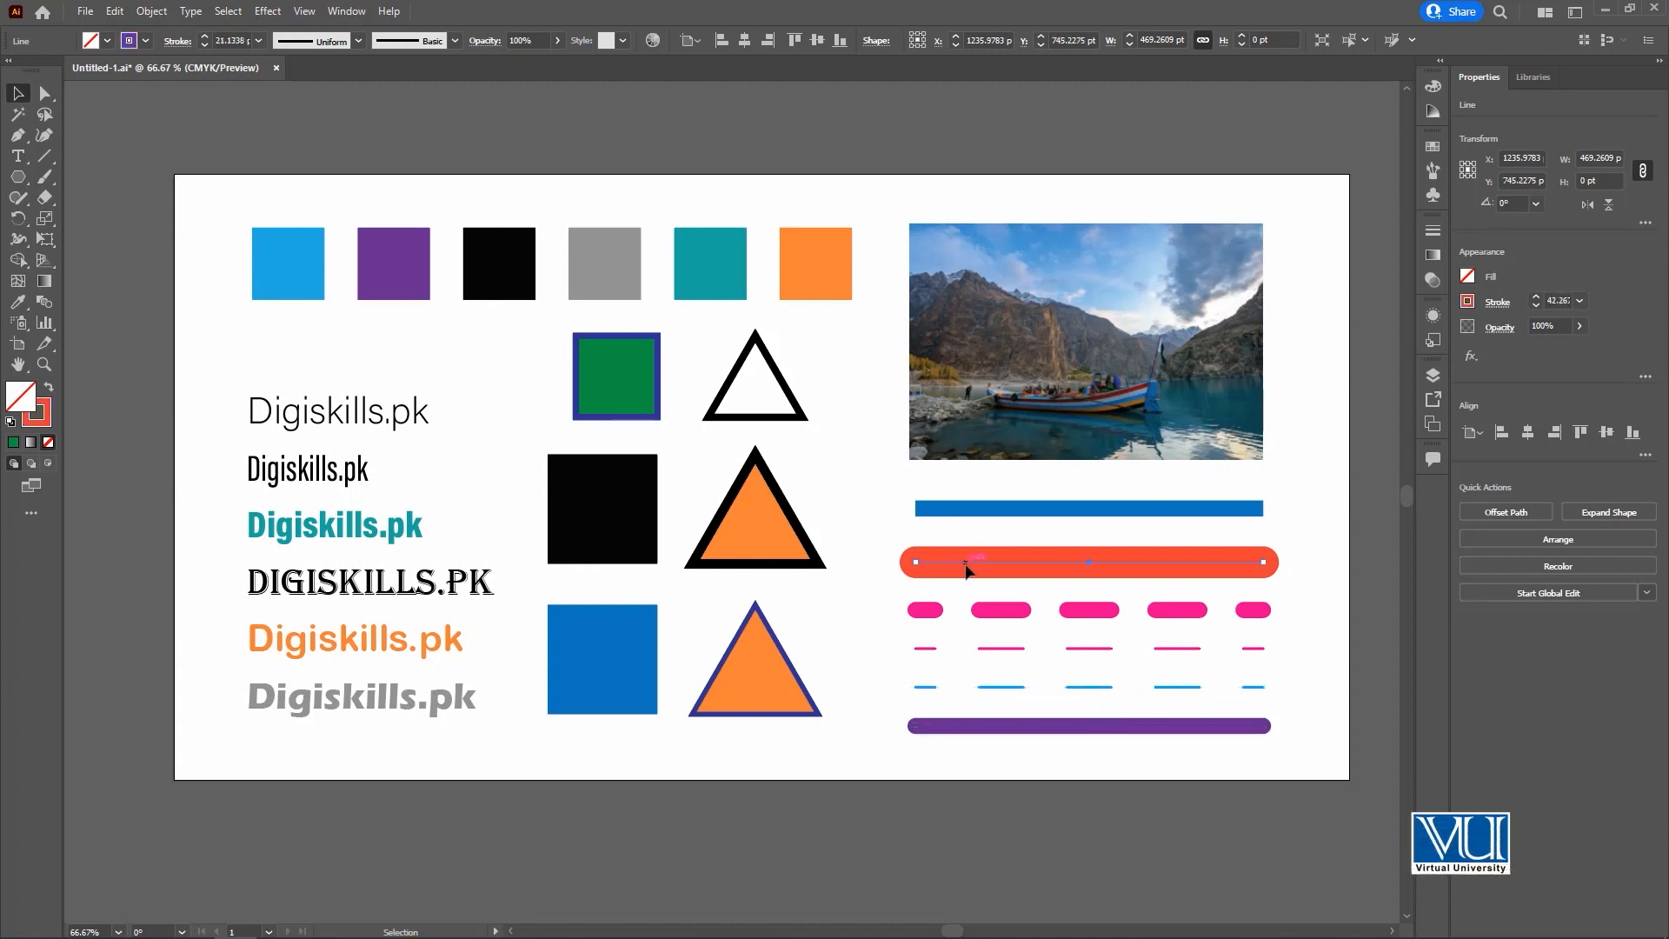
left_click(725, 197)
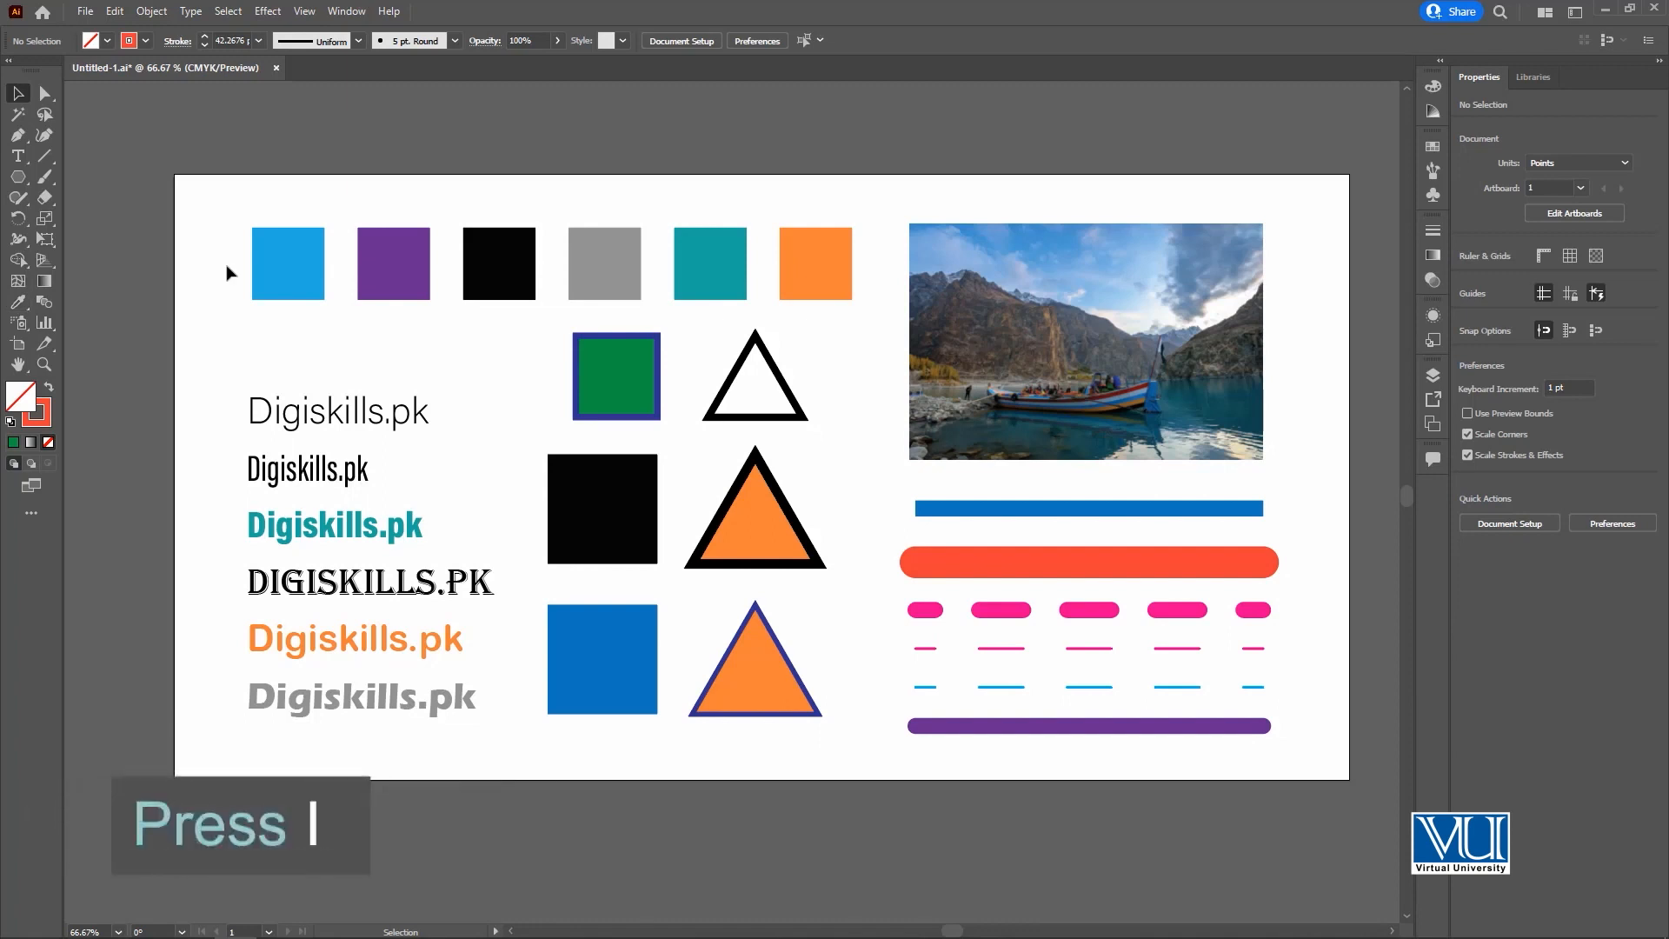
Try the Eyedropper on the light blue square, sampling the green square's full appearance and its fill only, and undo each attempt.
key("i")
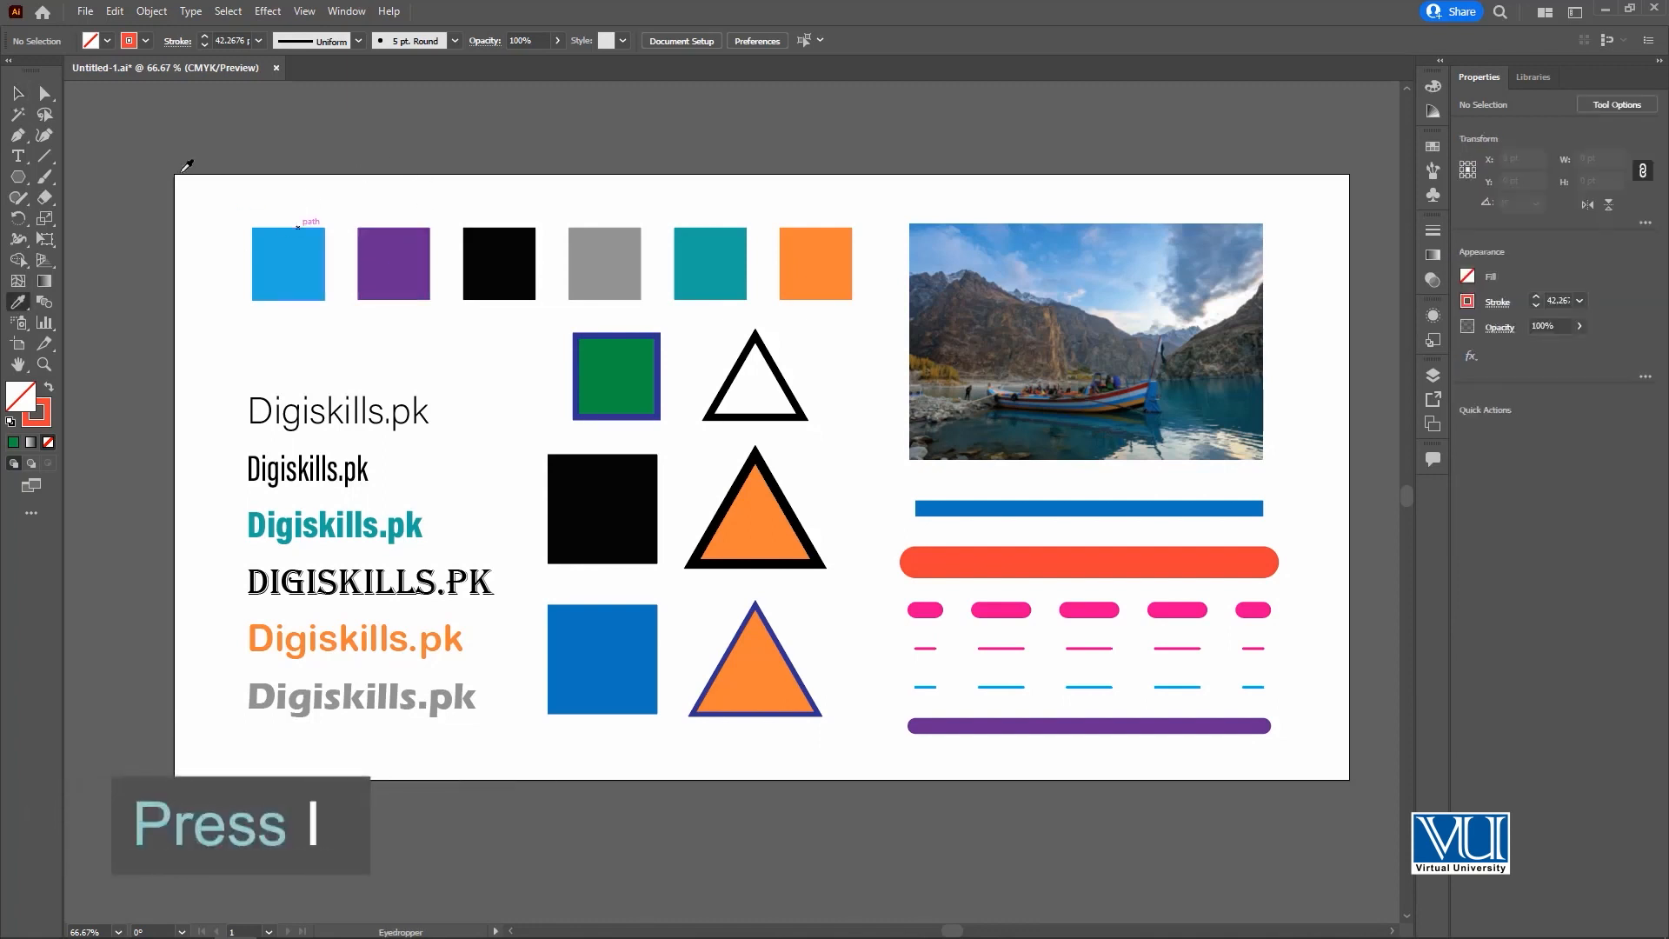
left_click(19, 93)
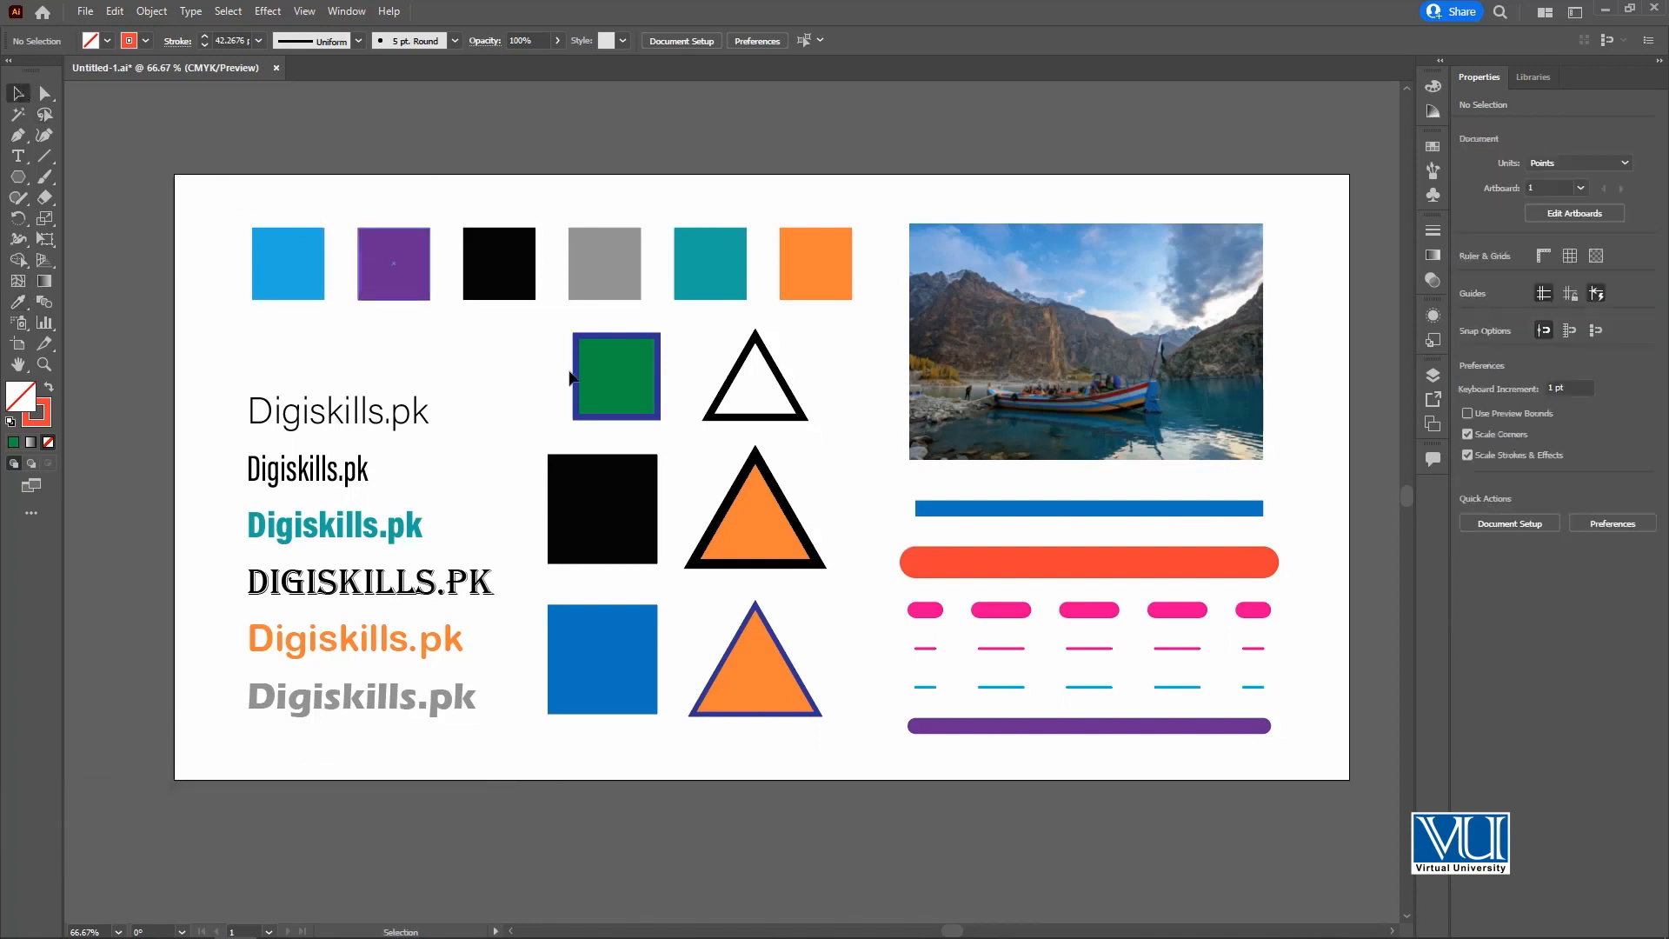
left_click(288, 278)
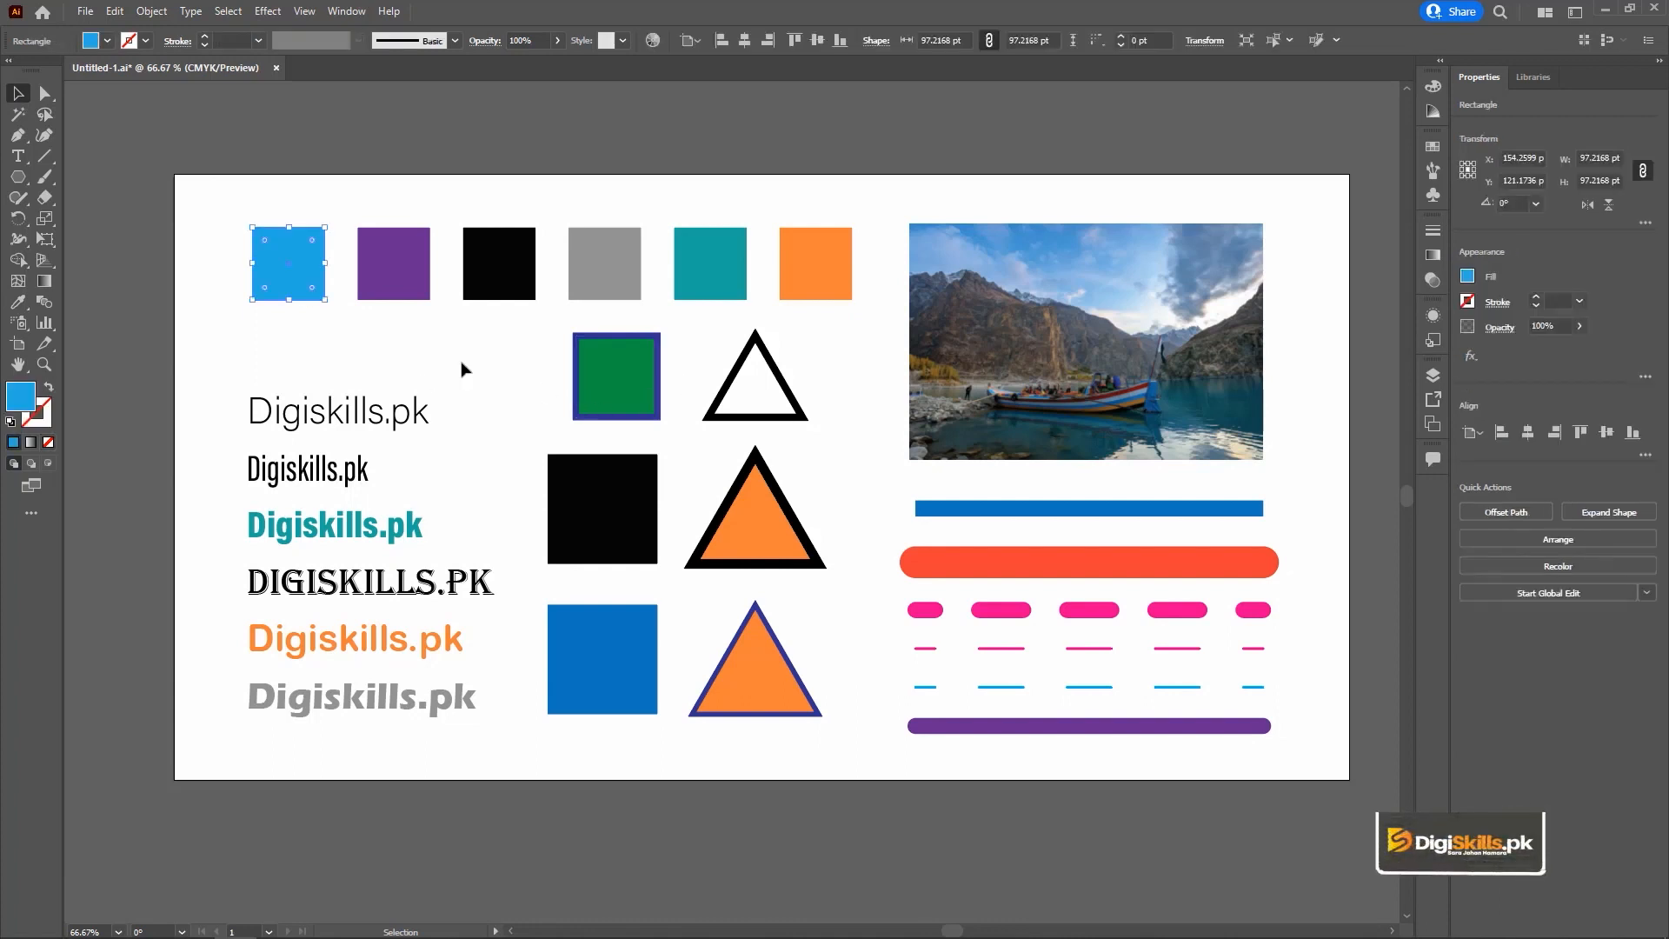
key("i")
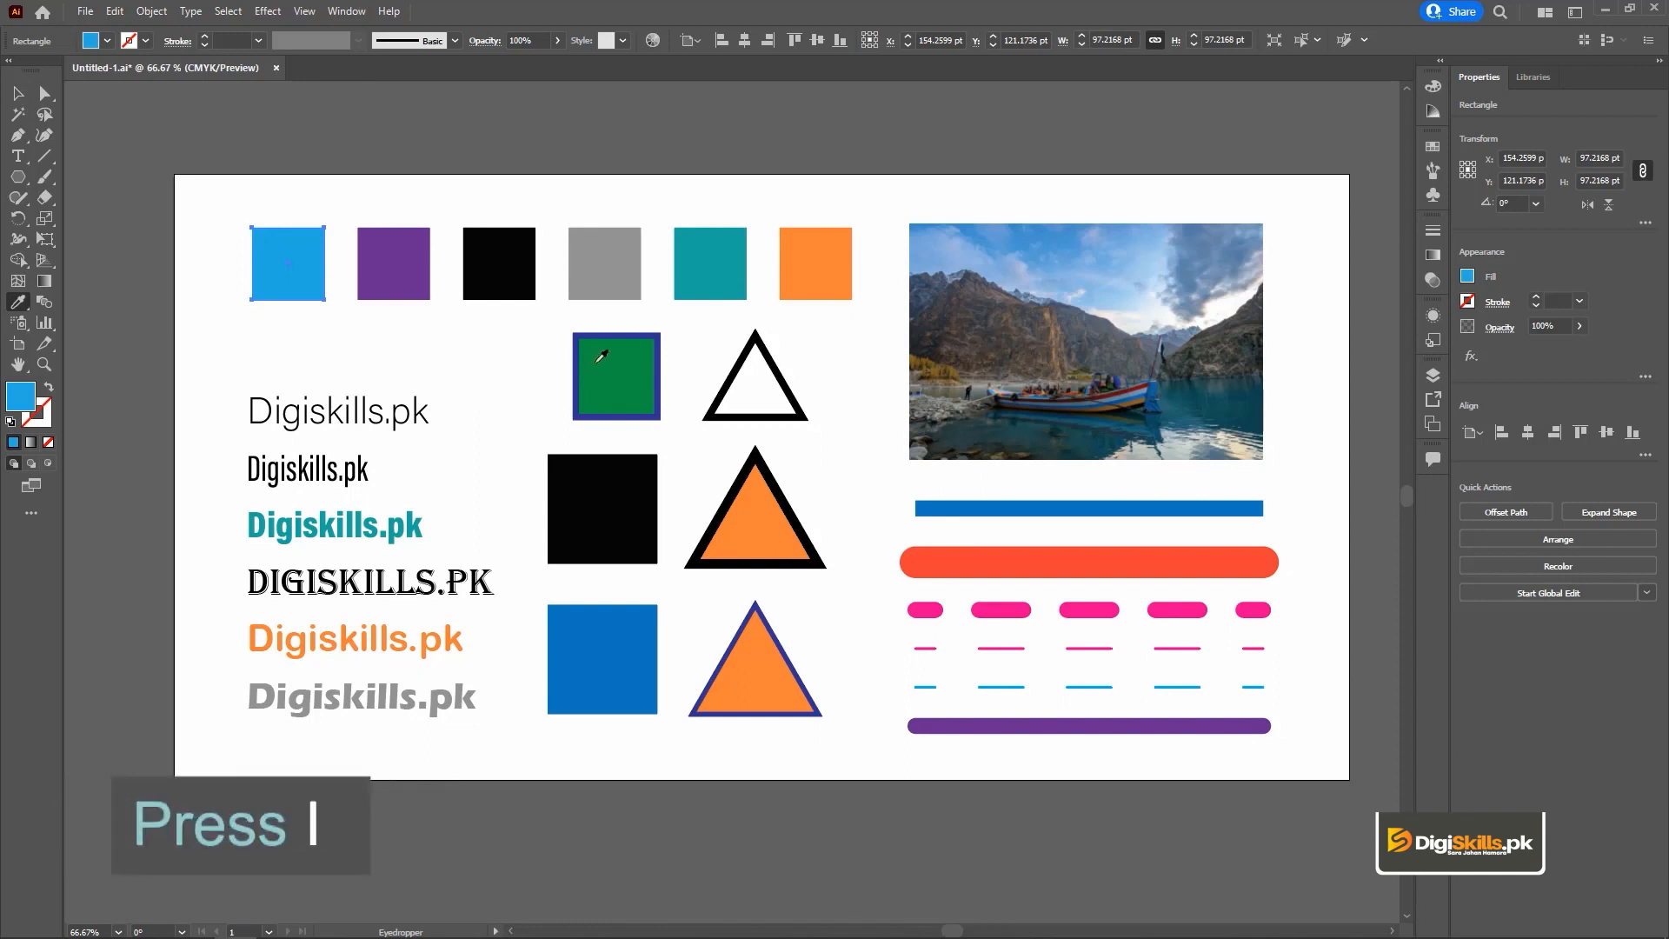
left_click(607, 364)
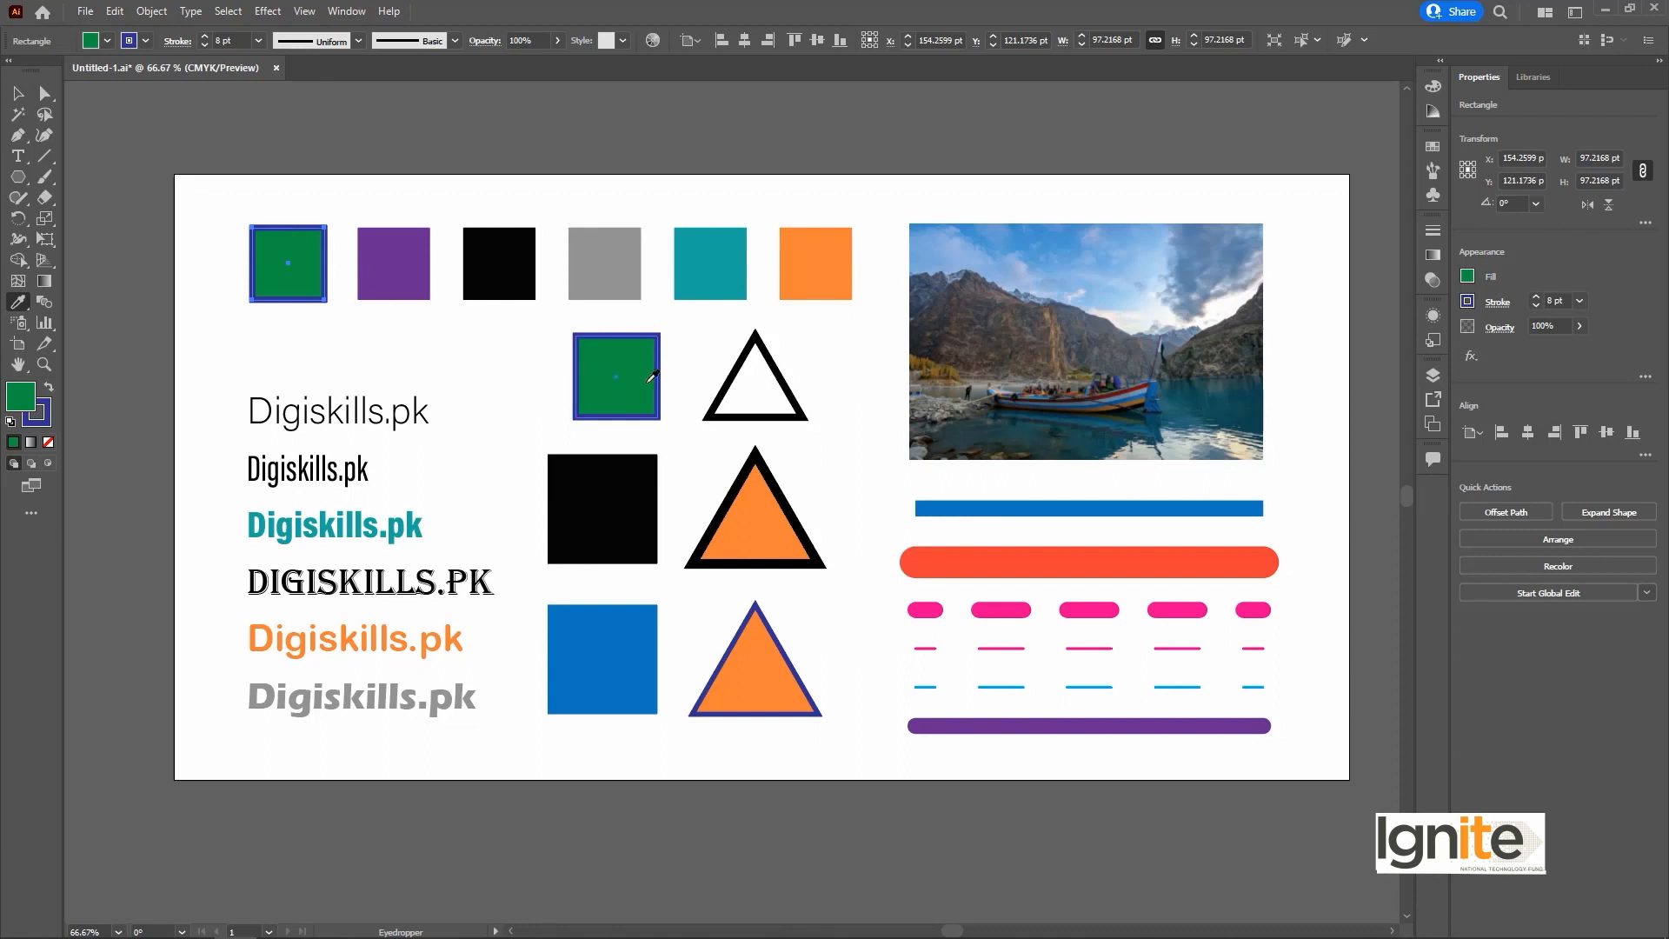
key("ctrl+z")
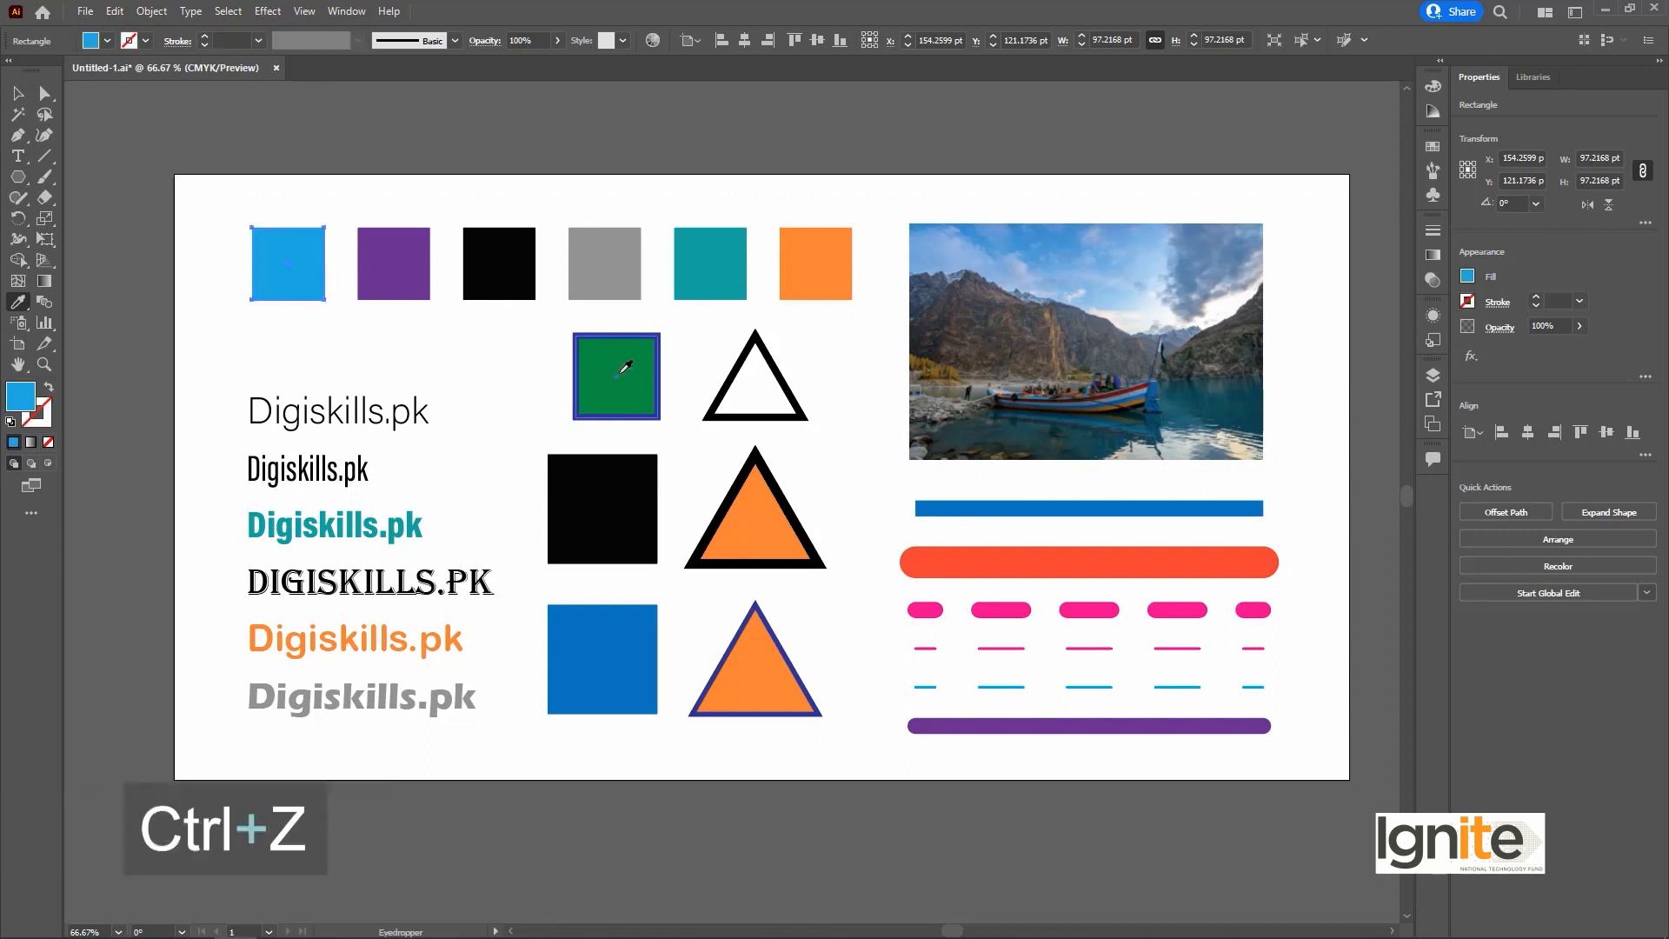
left_click(624, 368, "shift")
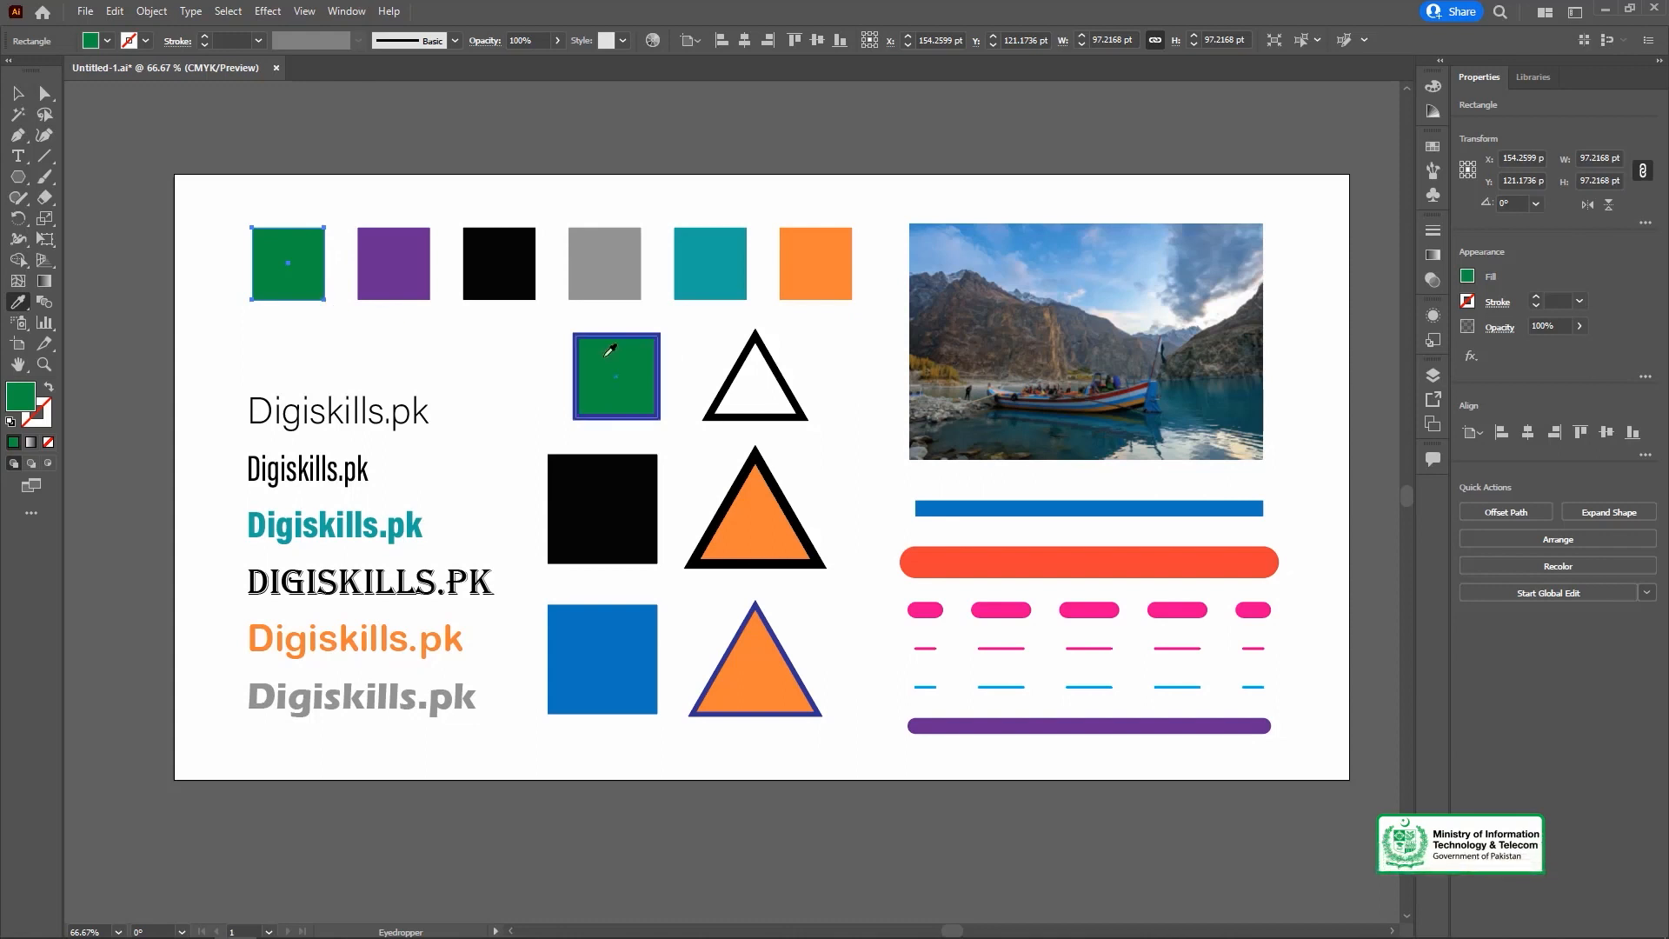
key("ctrl+z")
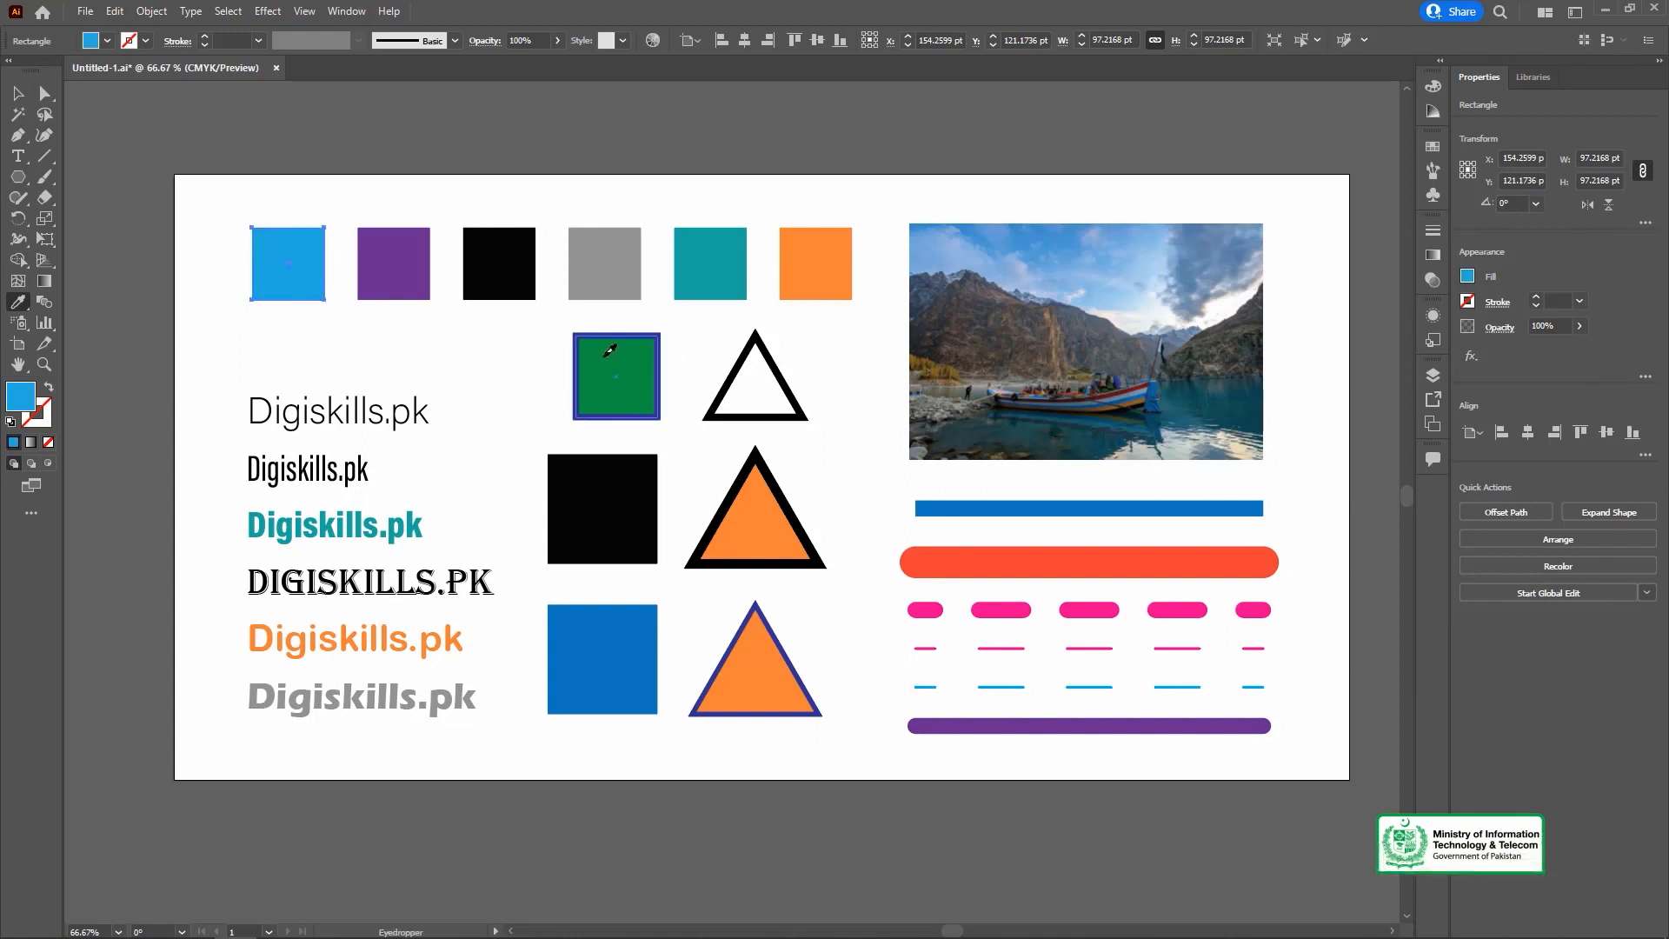
Apply the green square's fill and stroke to the first square, and resample only its fill from the large black and blue squares.
left_click(610, 350)
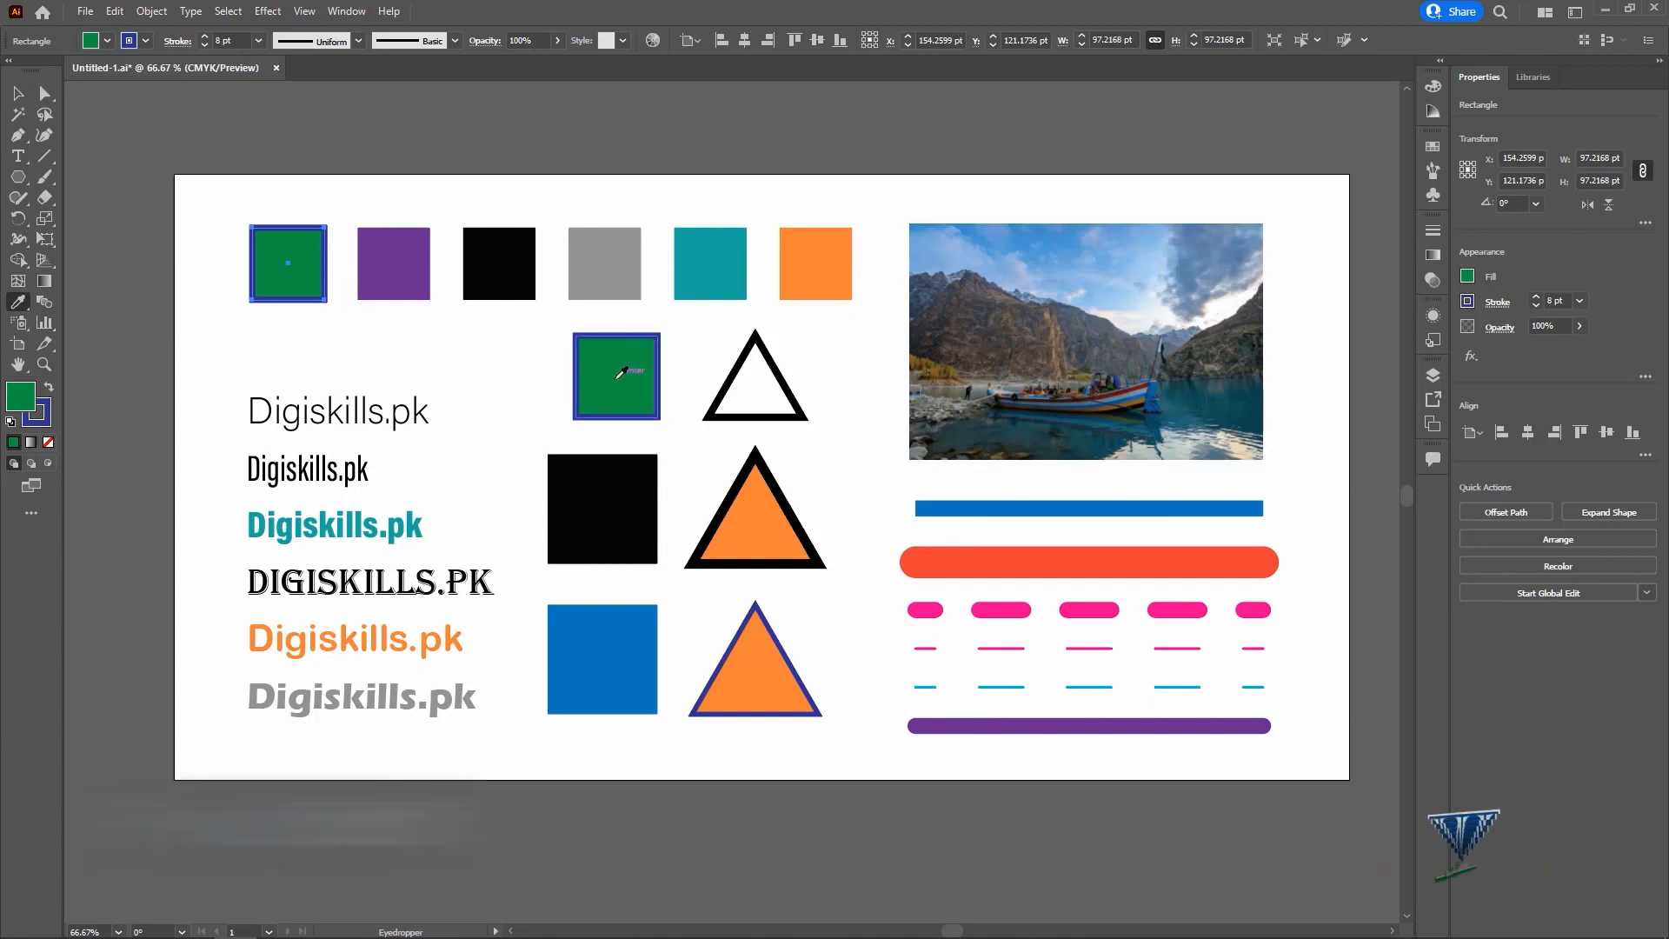
left_click(634, 519, "shift")
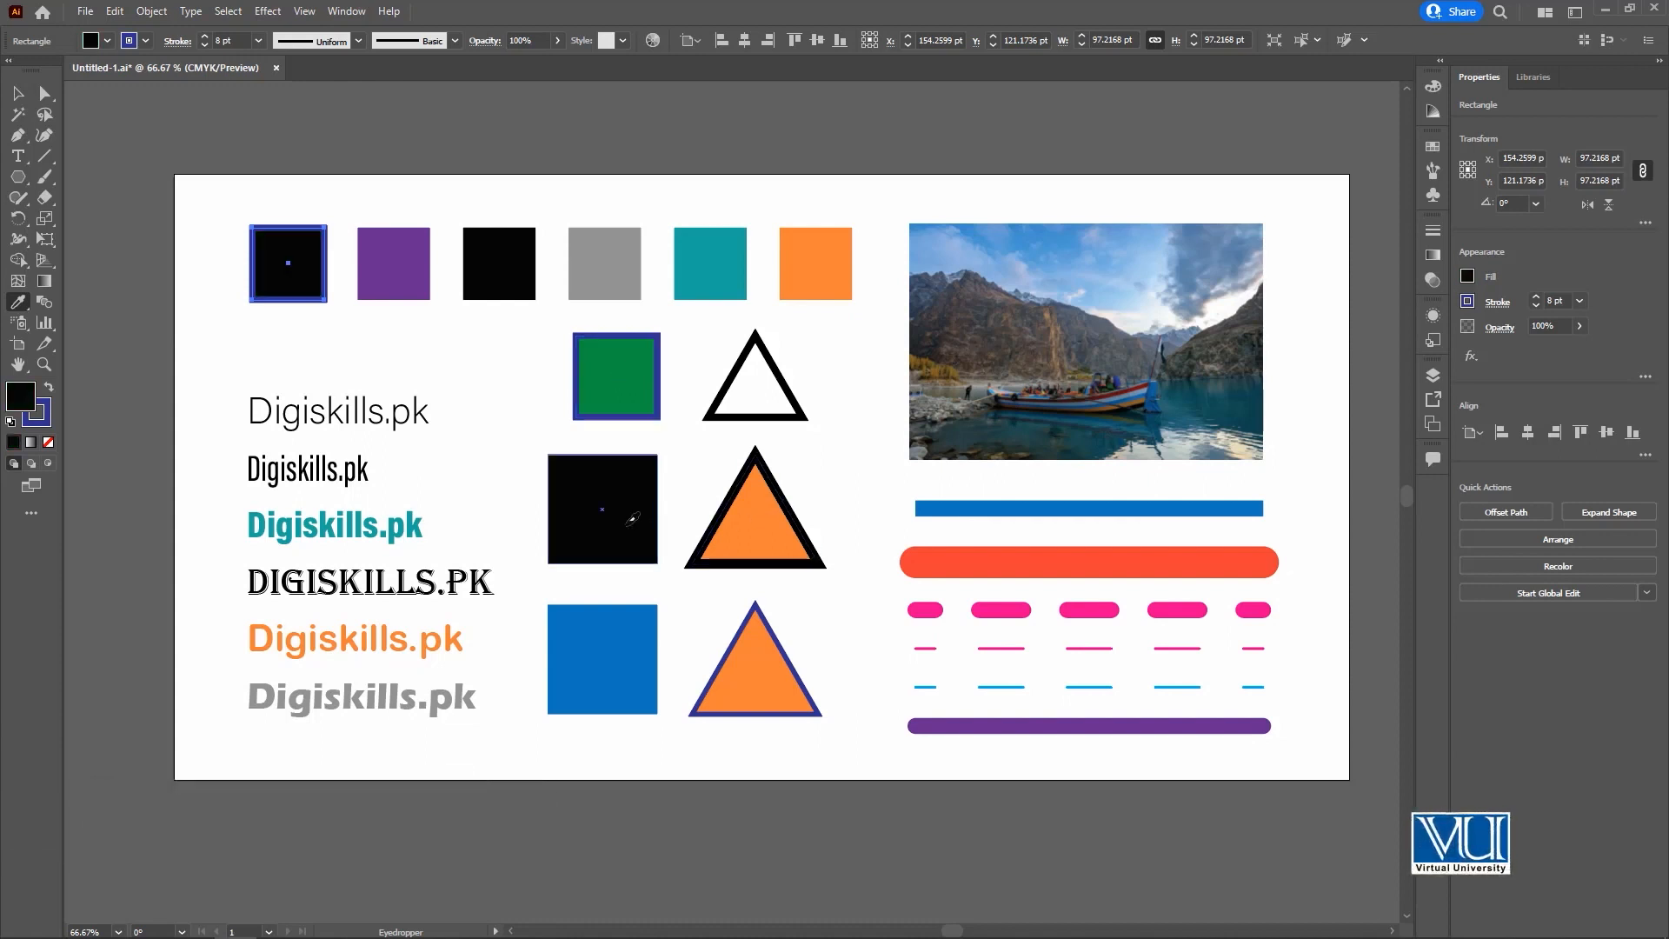
left_click(611, 632, "shift")
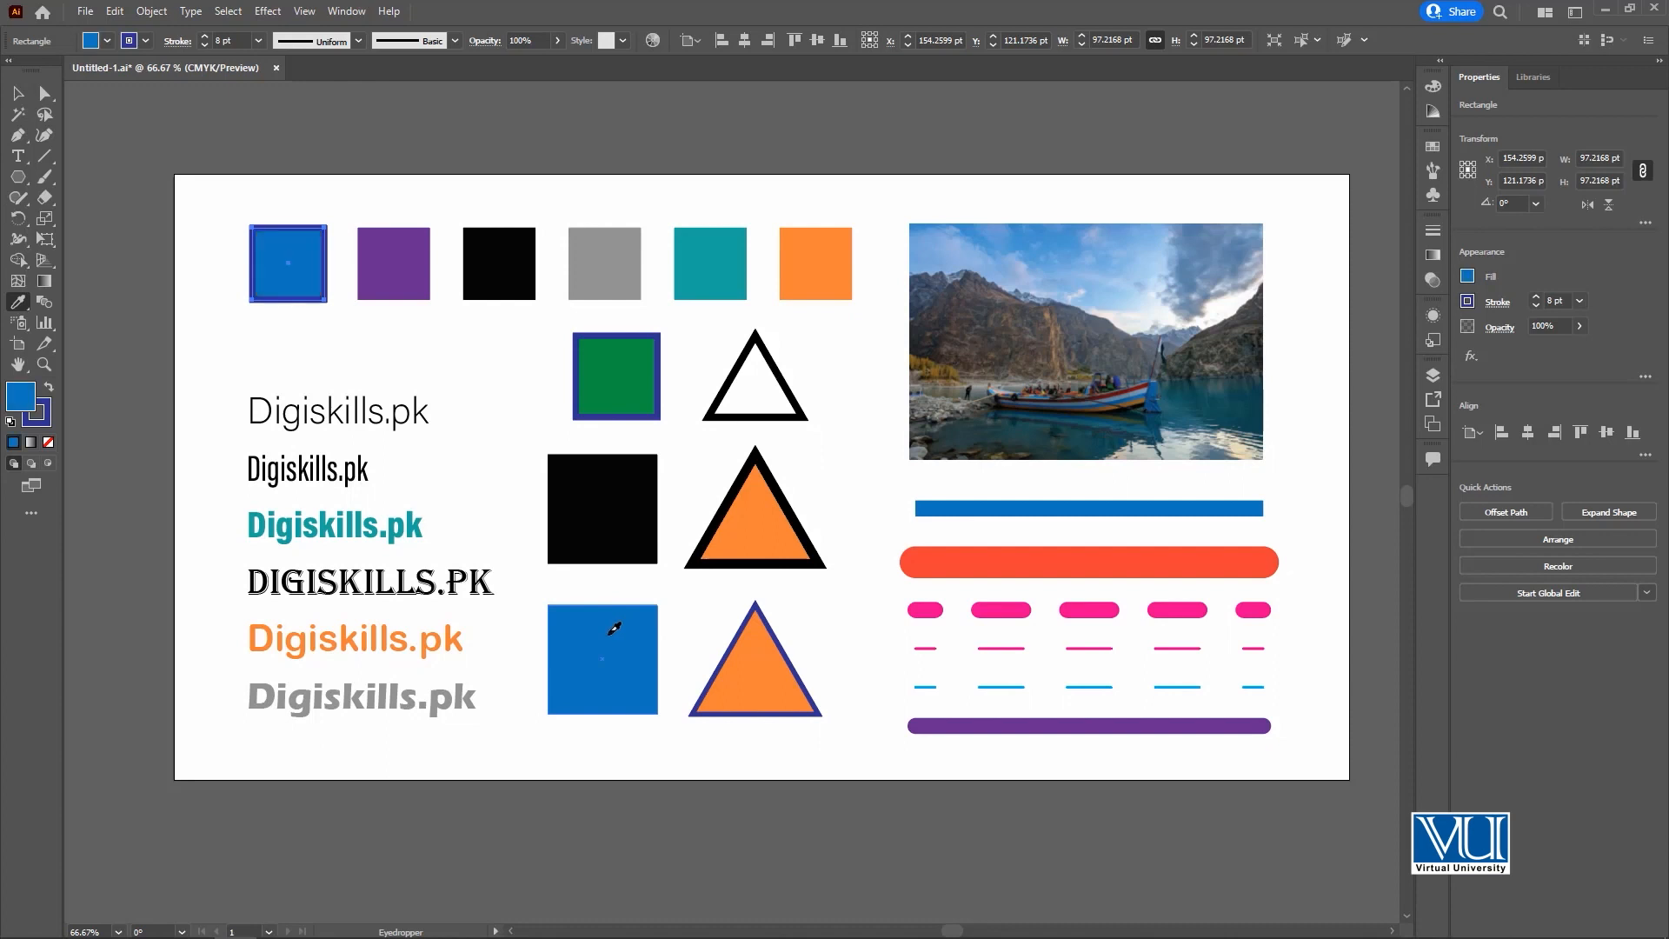
Remove the stroke from the first square in the top row.
left_click(146, 40)
left_click(13, 70)
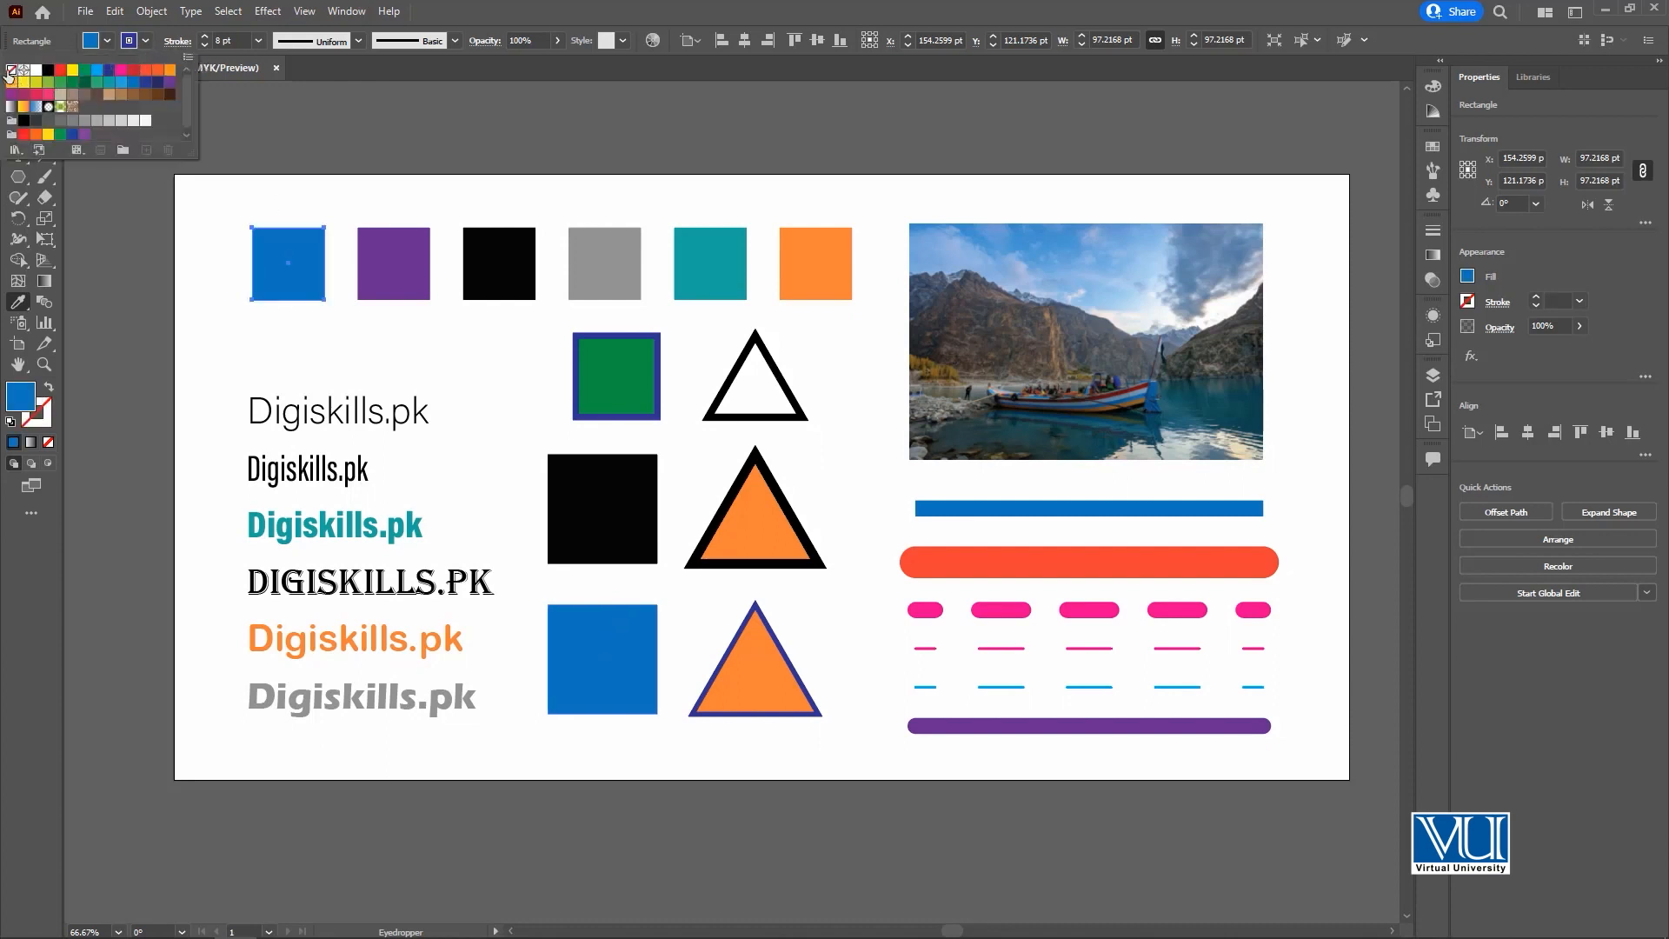
left_click(21, 93)
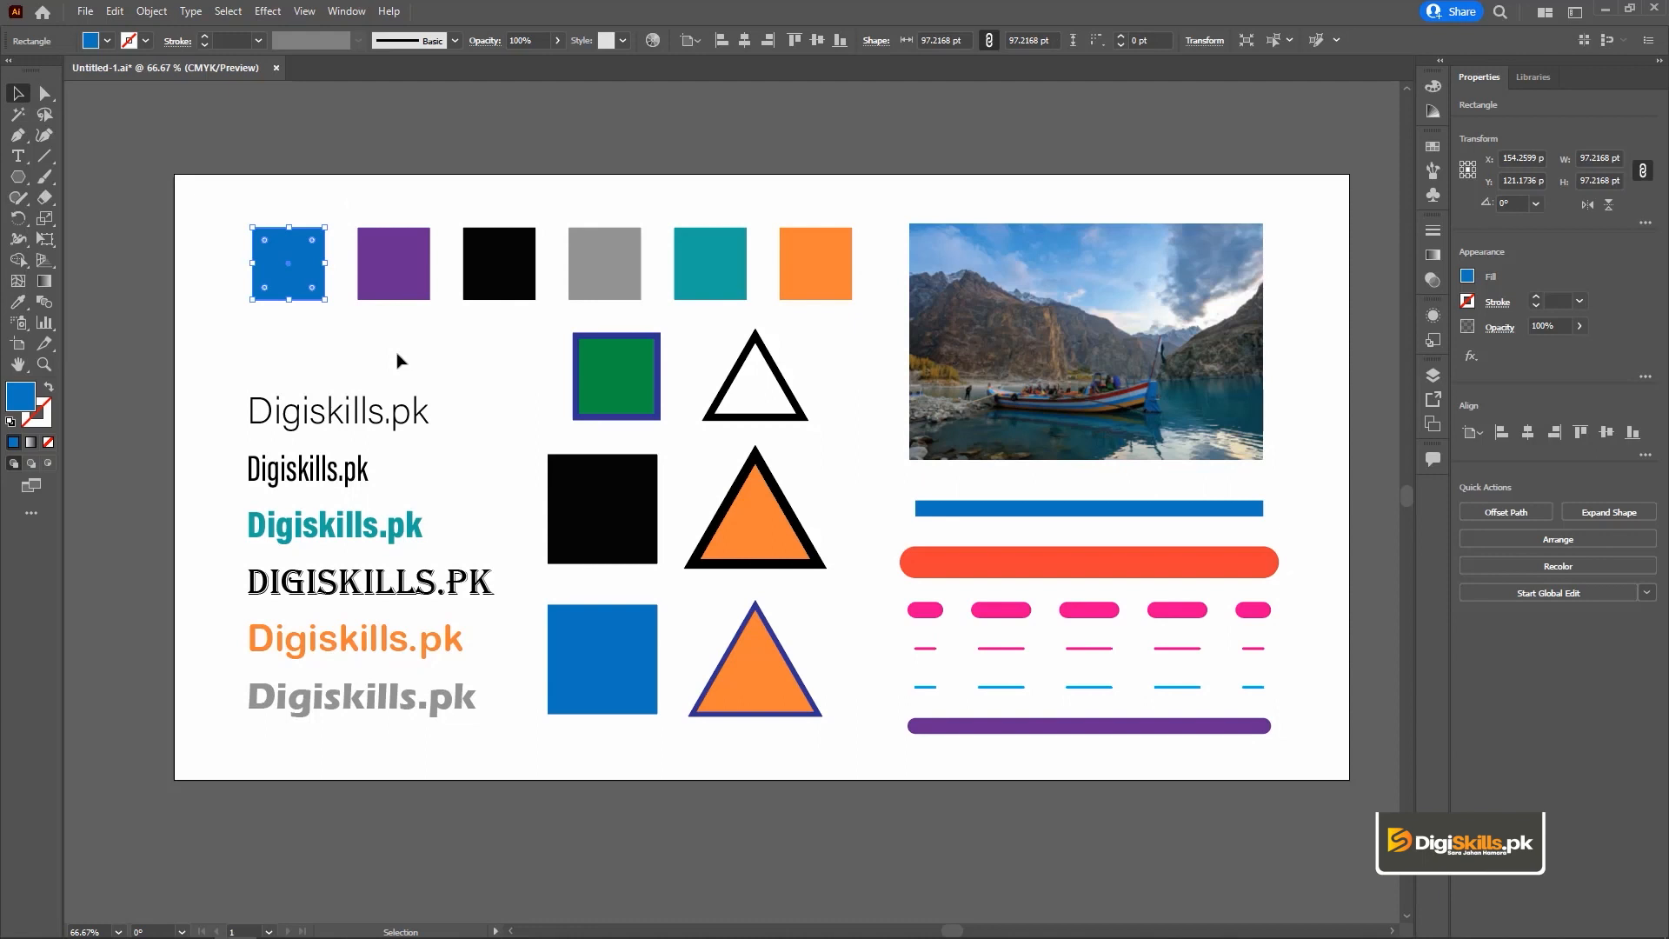
Copy the orange text line's font and colour onto the first Digiskills.pk line with the Eyedropper.
left_click(271, 422)
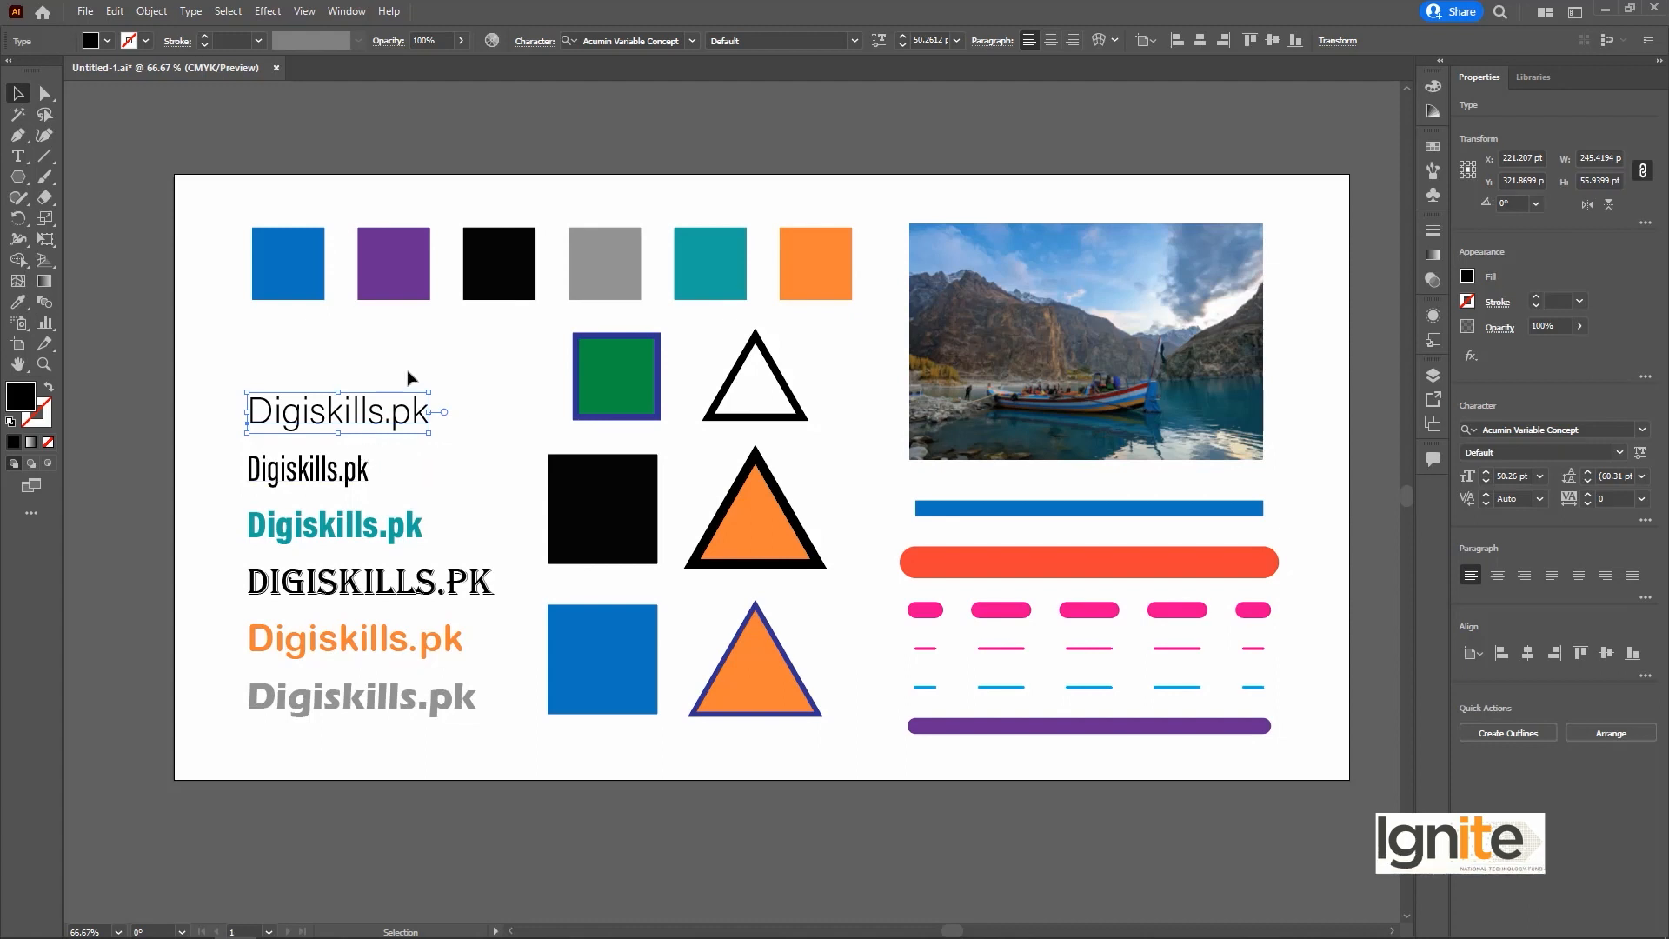
key("i")
left_click(325, 632)
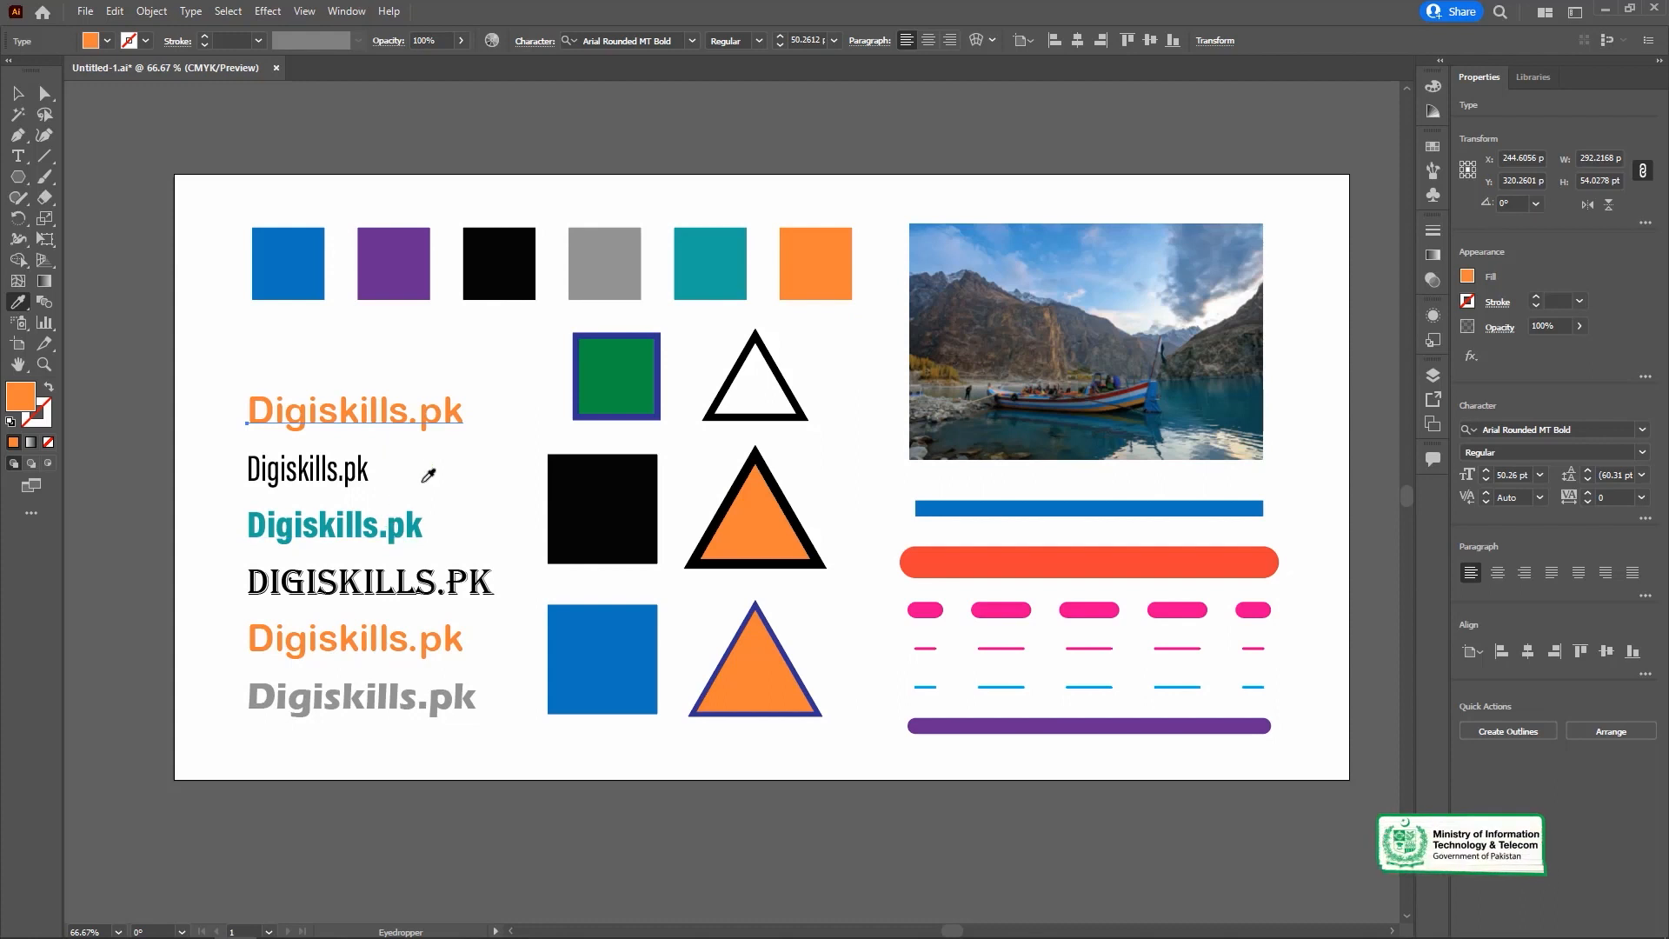
Recolour the first text line without changing its font, sampling colours from other text lines and finishing with the grey line's colour.
left_click(358, 518, "shift")
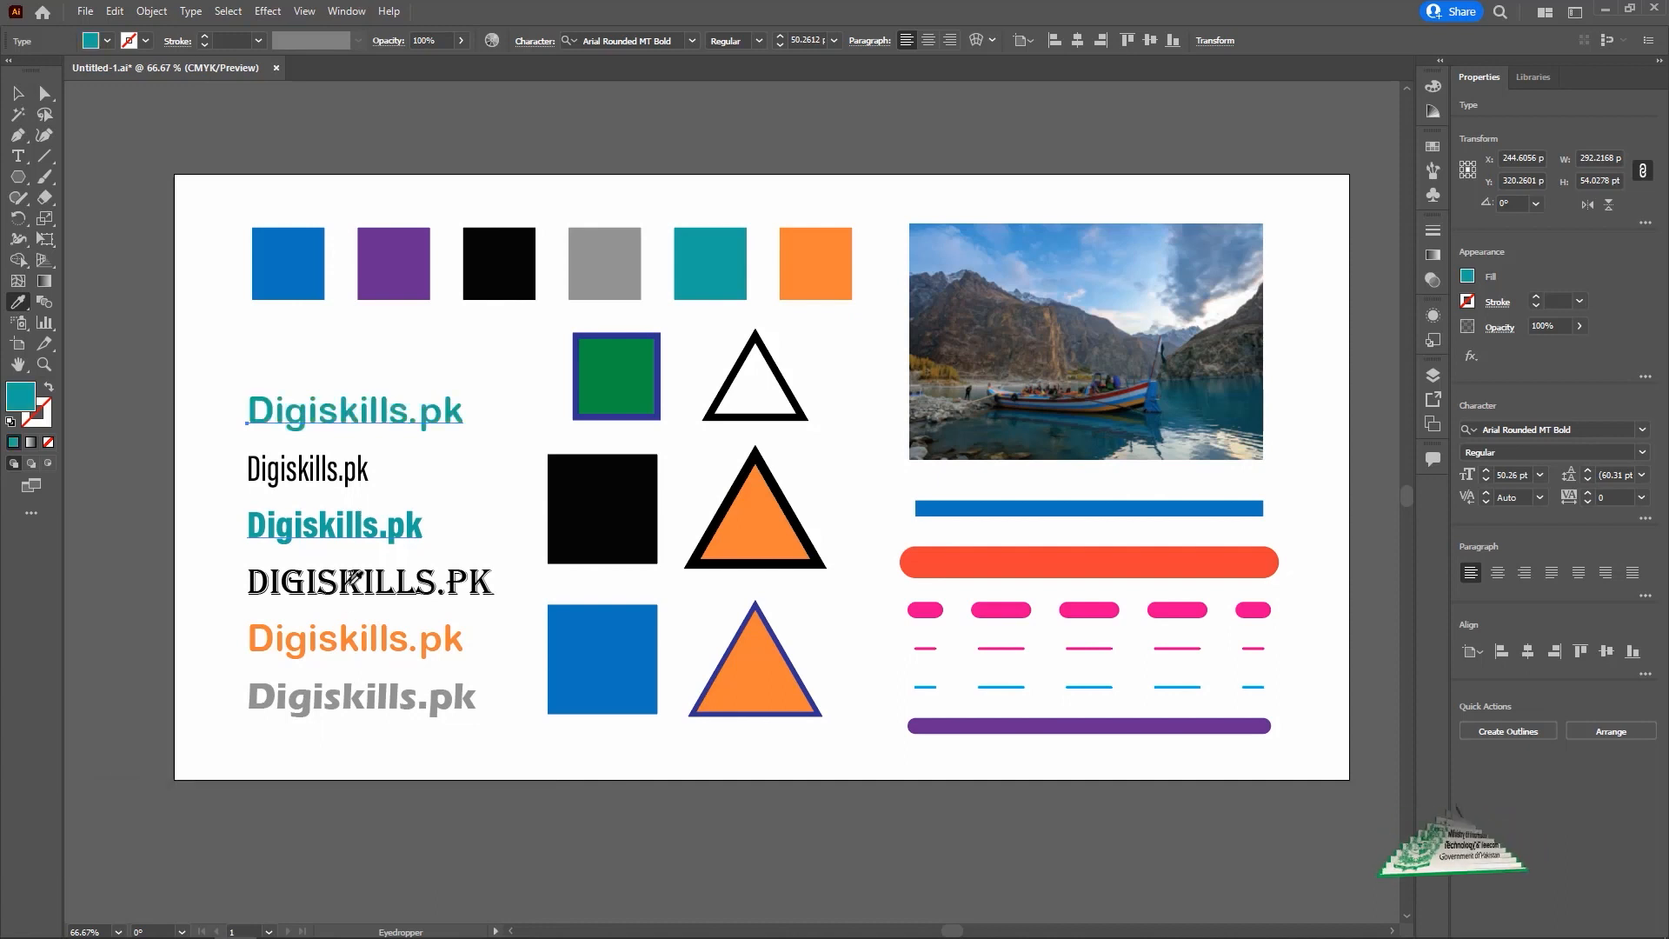
left_click(355, 626)
left_click(358, 688)
key("v")
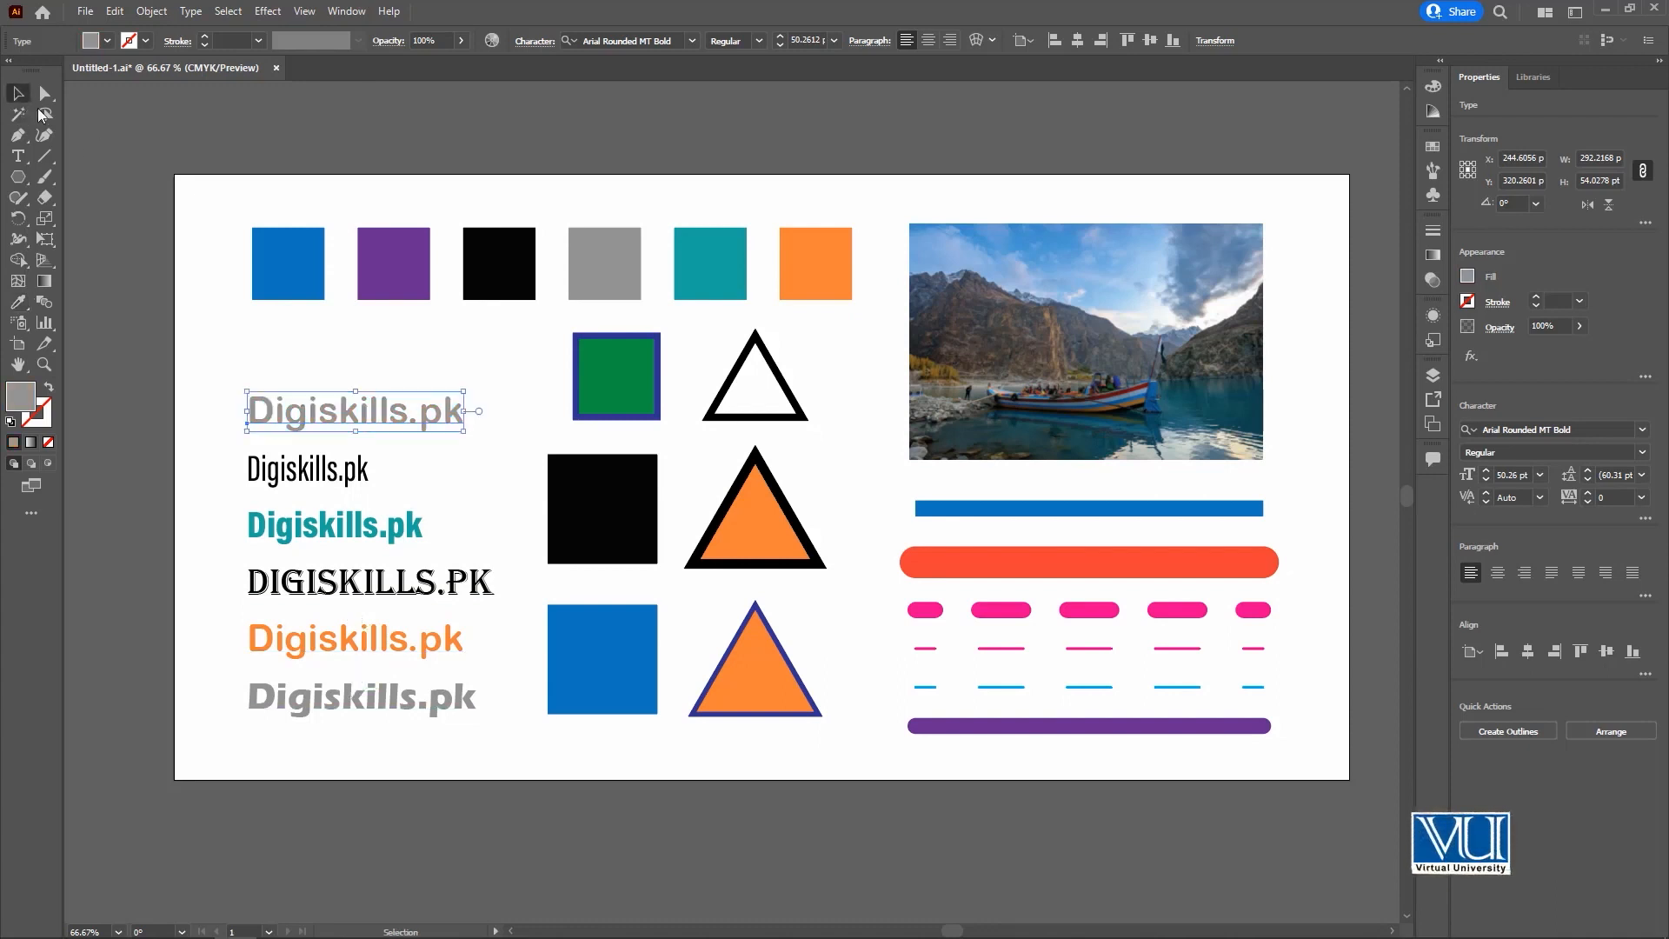
Copy the black Algerian text formatting onto the orange Digiskills.pk line with the Eyedropper, and deselect it.
left_click(379, 653)
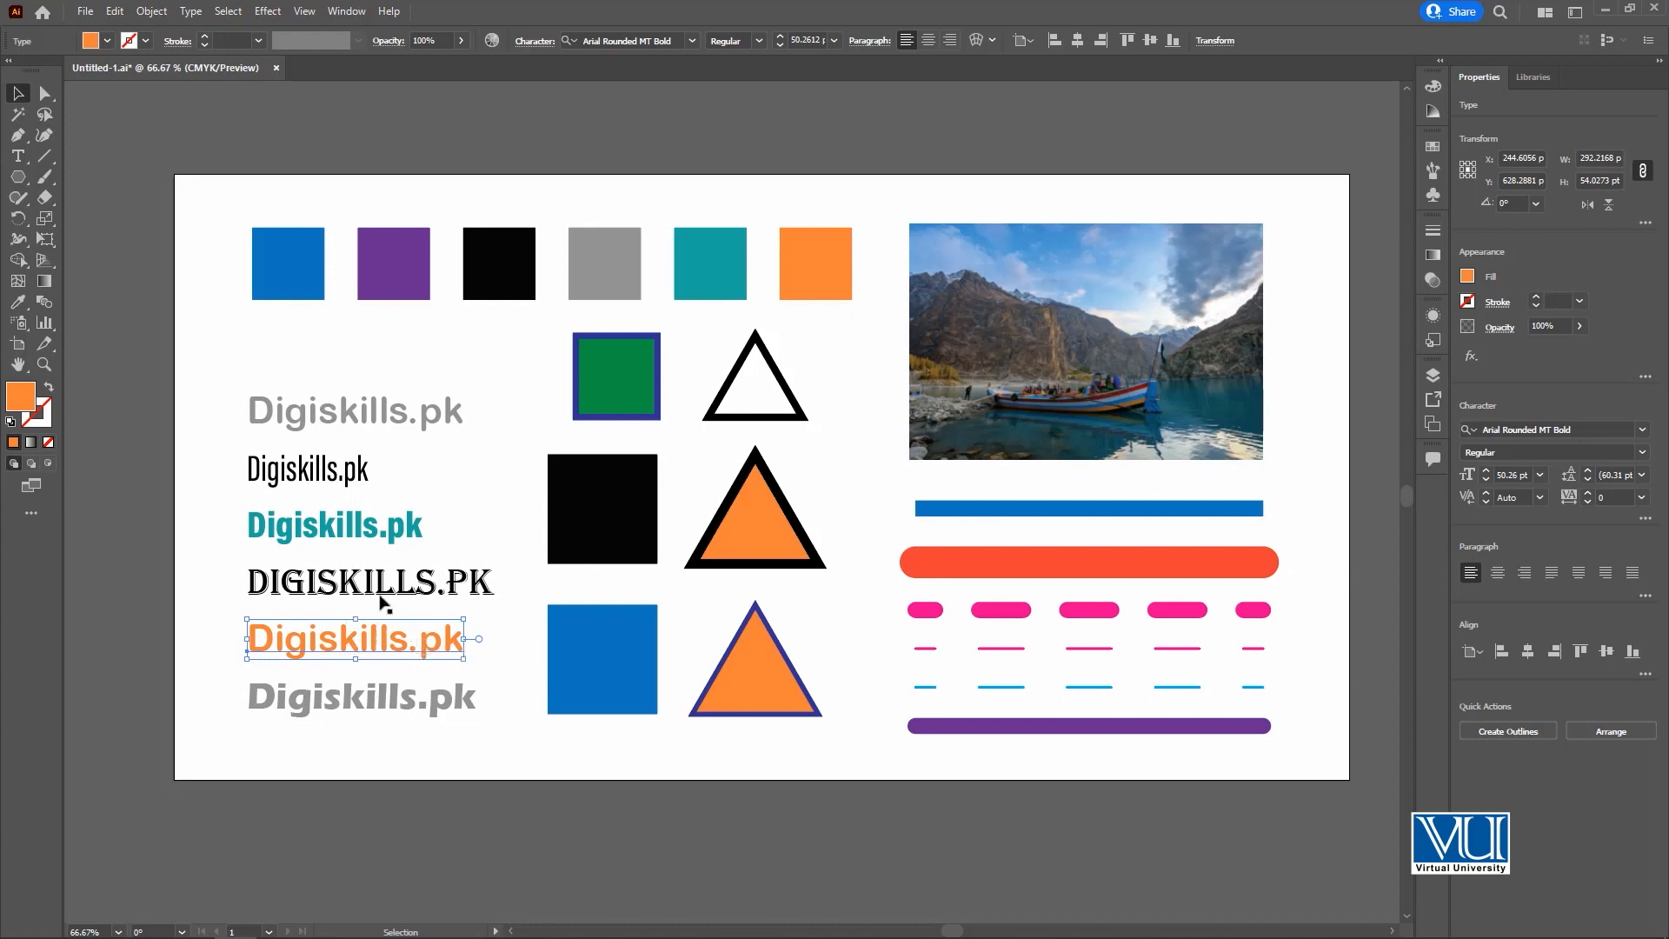
key("i")
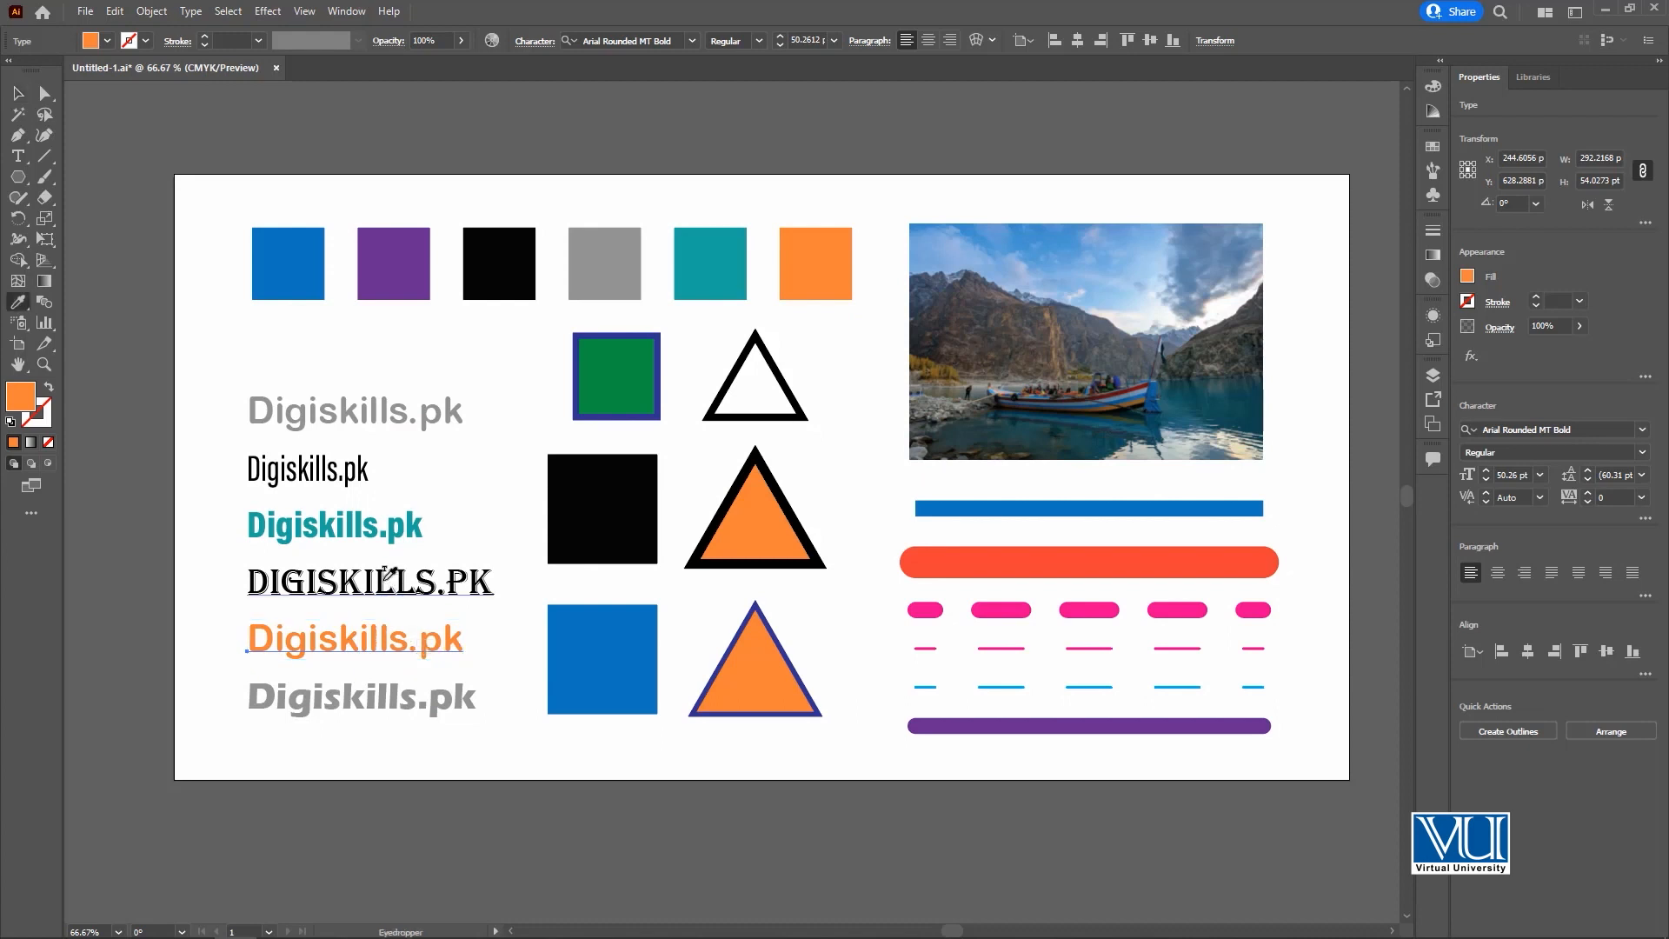
left_click(384, 573)
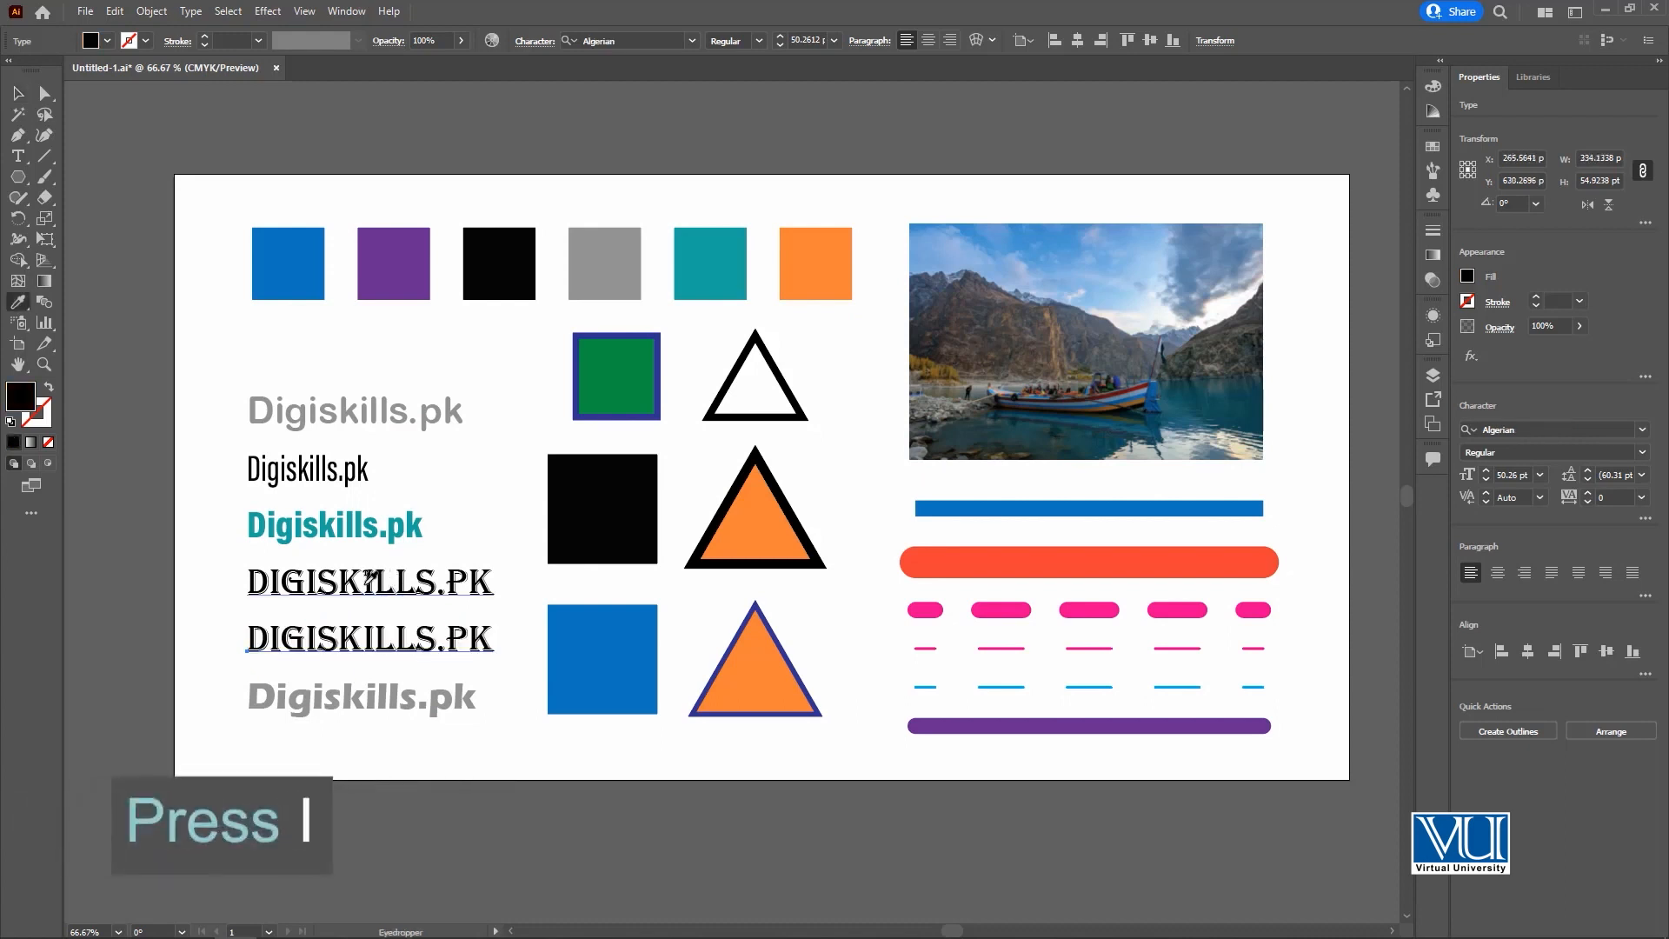
left_click(22, 97)
left_click(470, 732)
Recolour the orange square at the end of the top row by sampling the photo's mountain with the Eyedropper.
key("space")
left_click_drag(504, 729, 384, 663)
left_click_drag(935, 363, 911, 496)
left_click(897, 331)
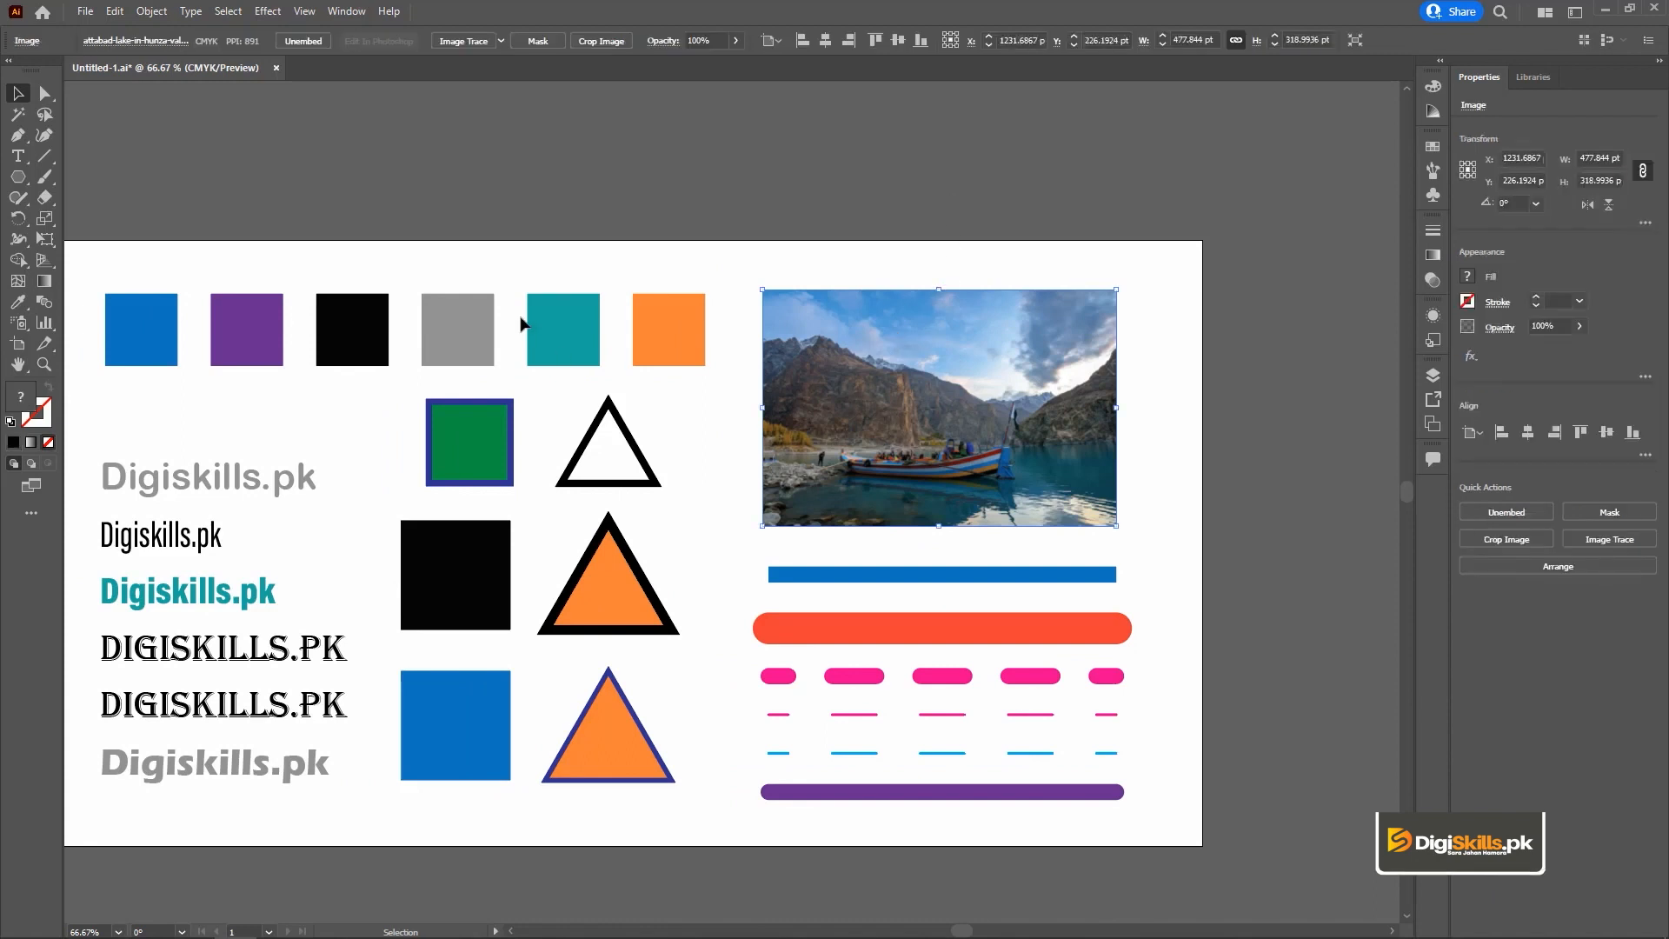
left_click(467, 326)
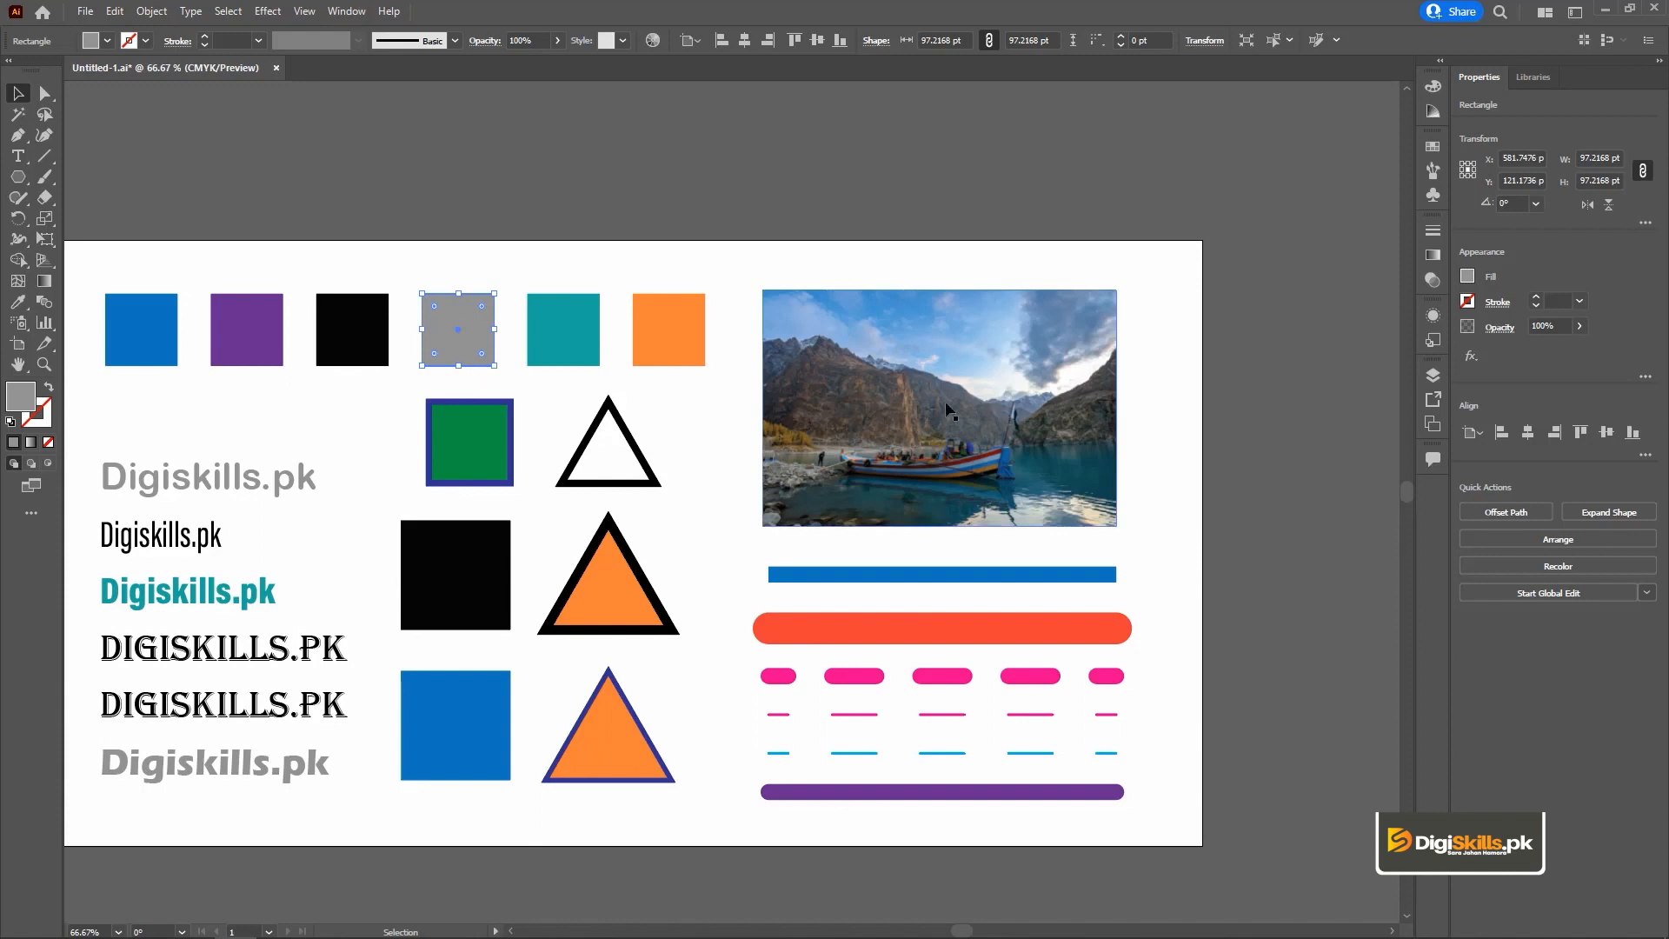
key("ctrl+plus")
key("ctrl+plus")
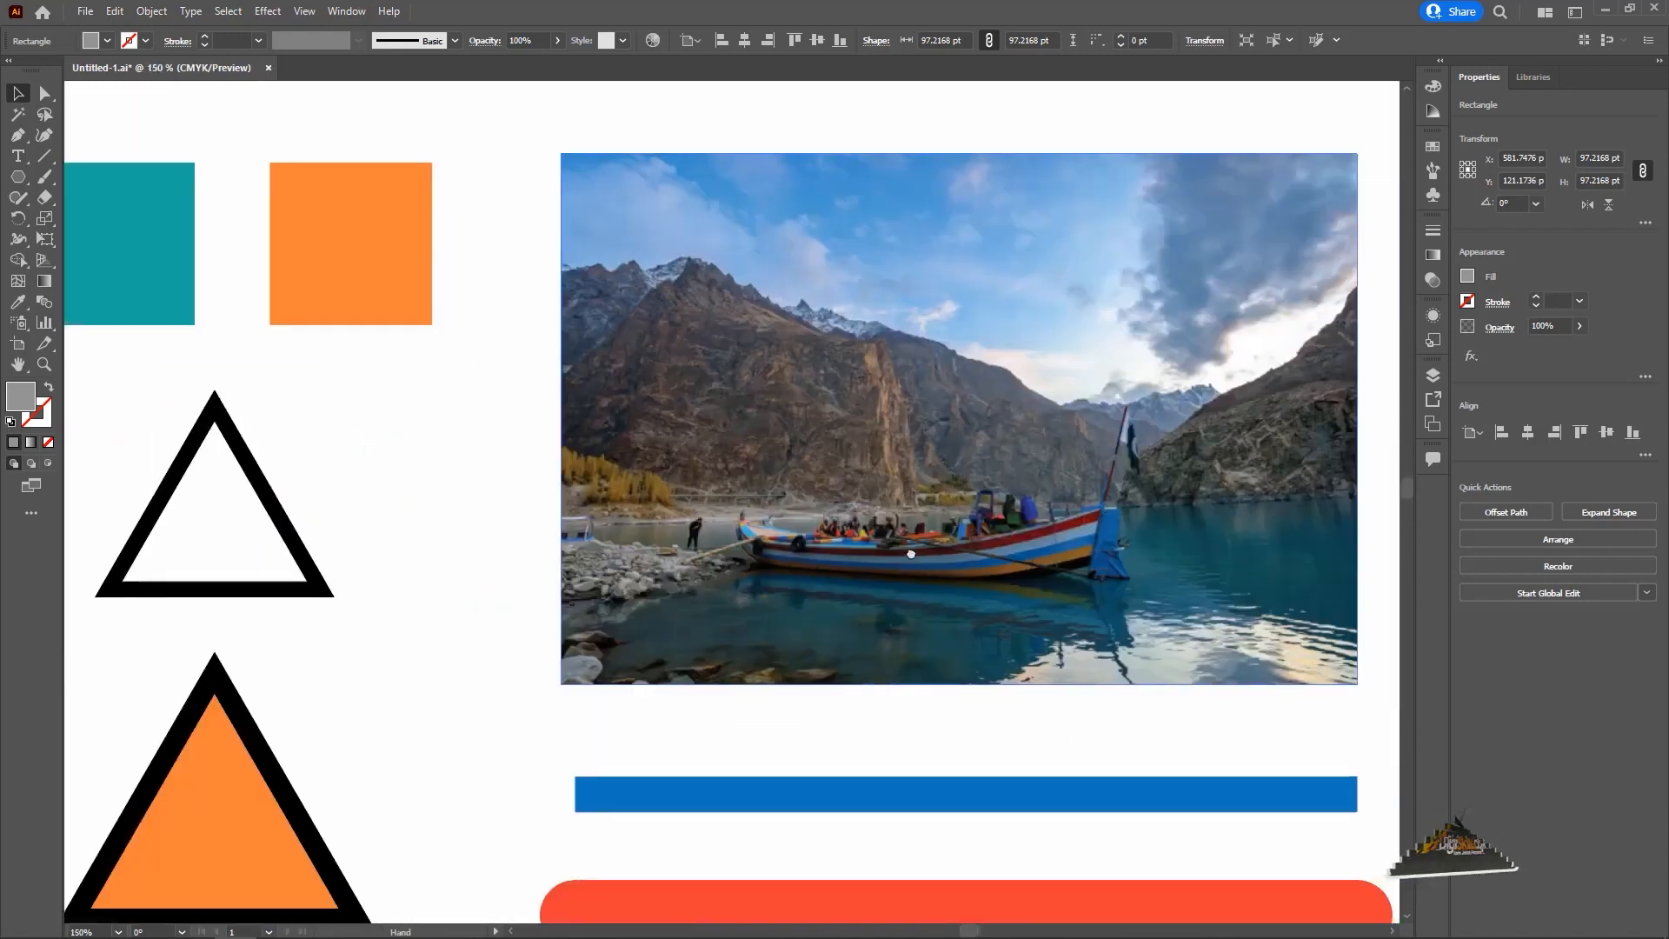
left_click_drag(987, 536, 1148, 587)
left_click(577, 272)
left_click_drag(901, 410, 699, 377)
key("i")
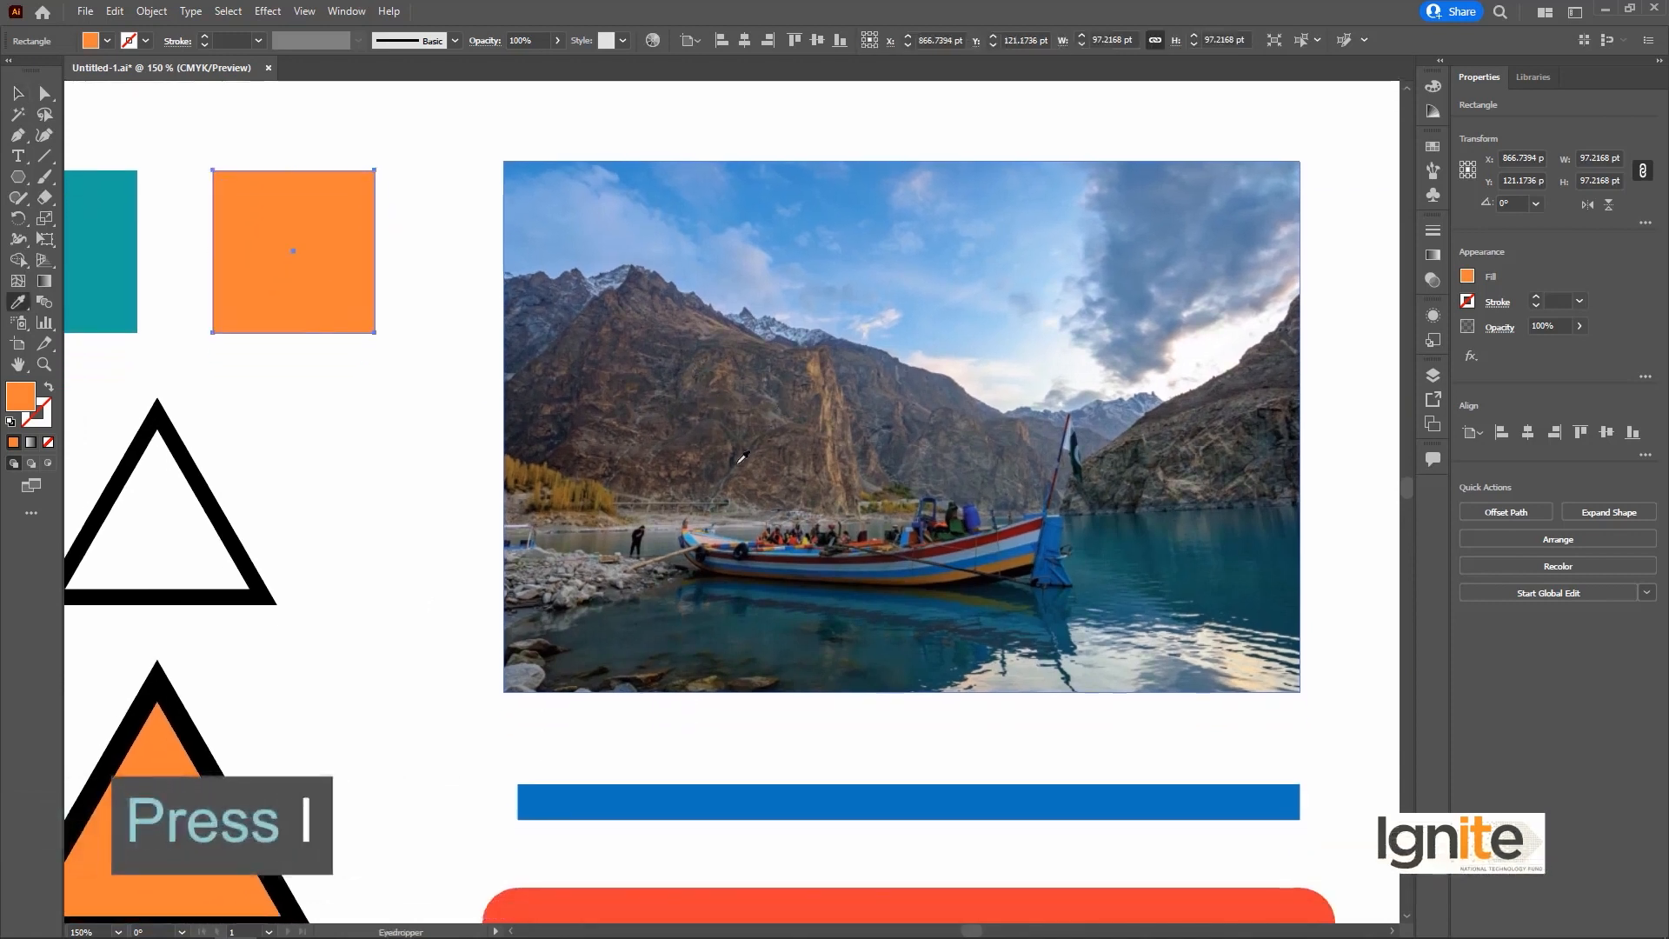
left_click(876, 390)
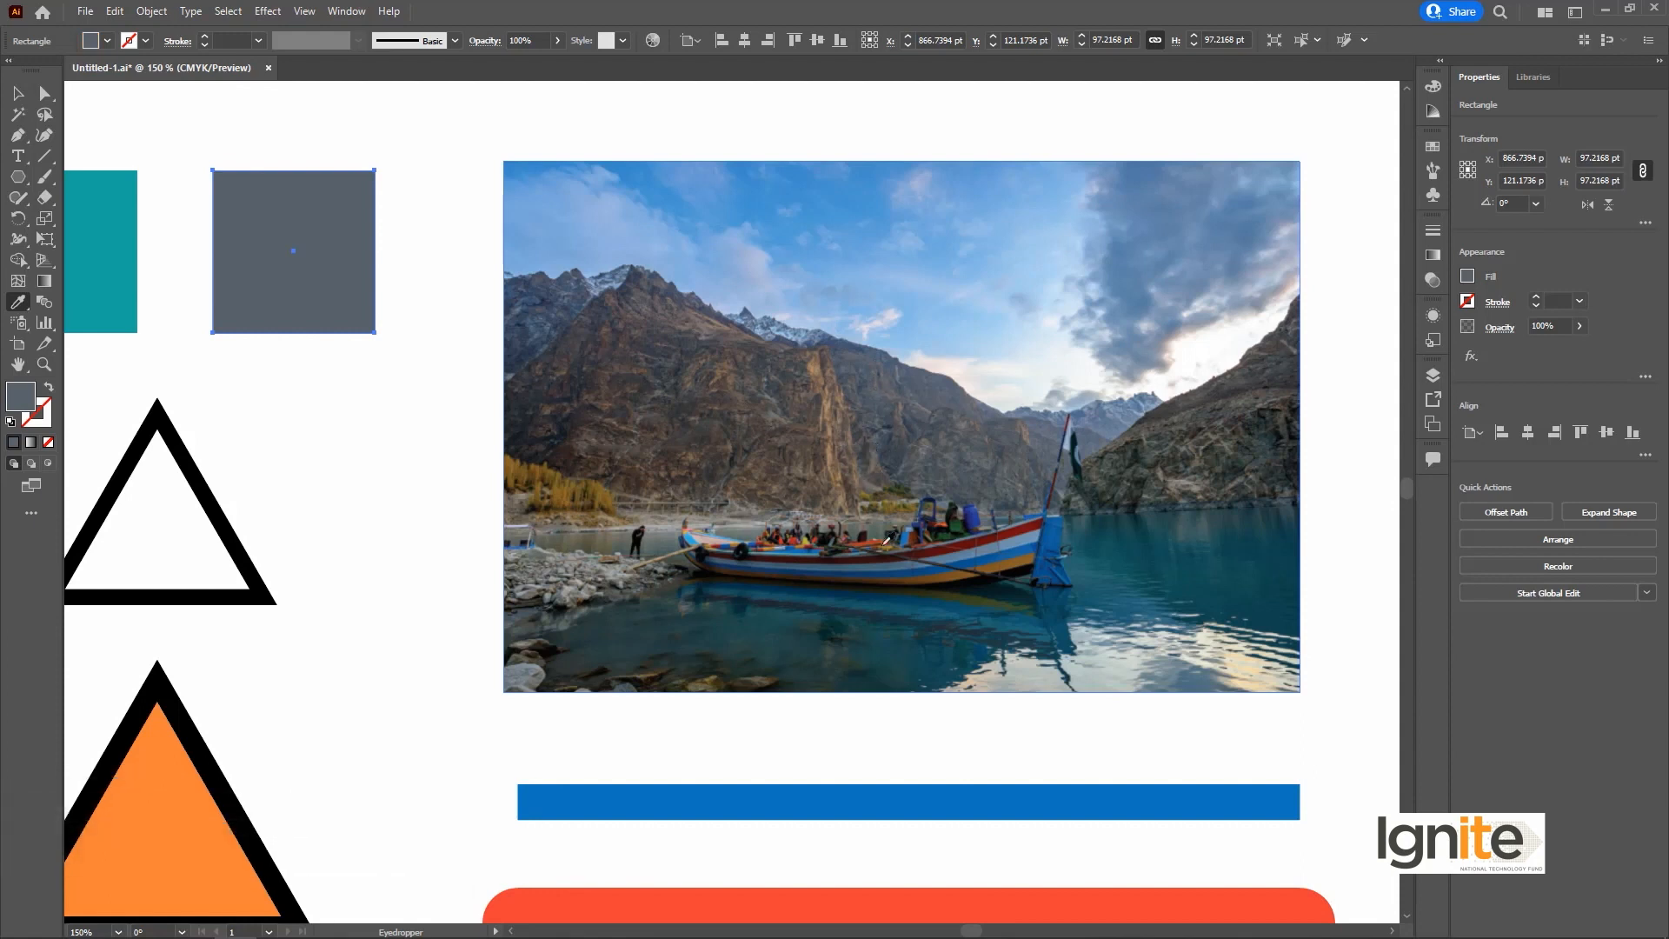
Resample the same square's fill from the photo's boat, distant hills and lake water.
left_click(900, 550)
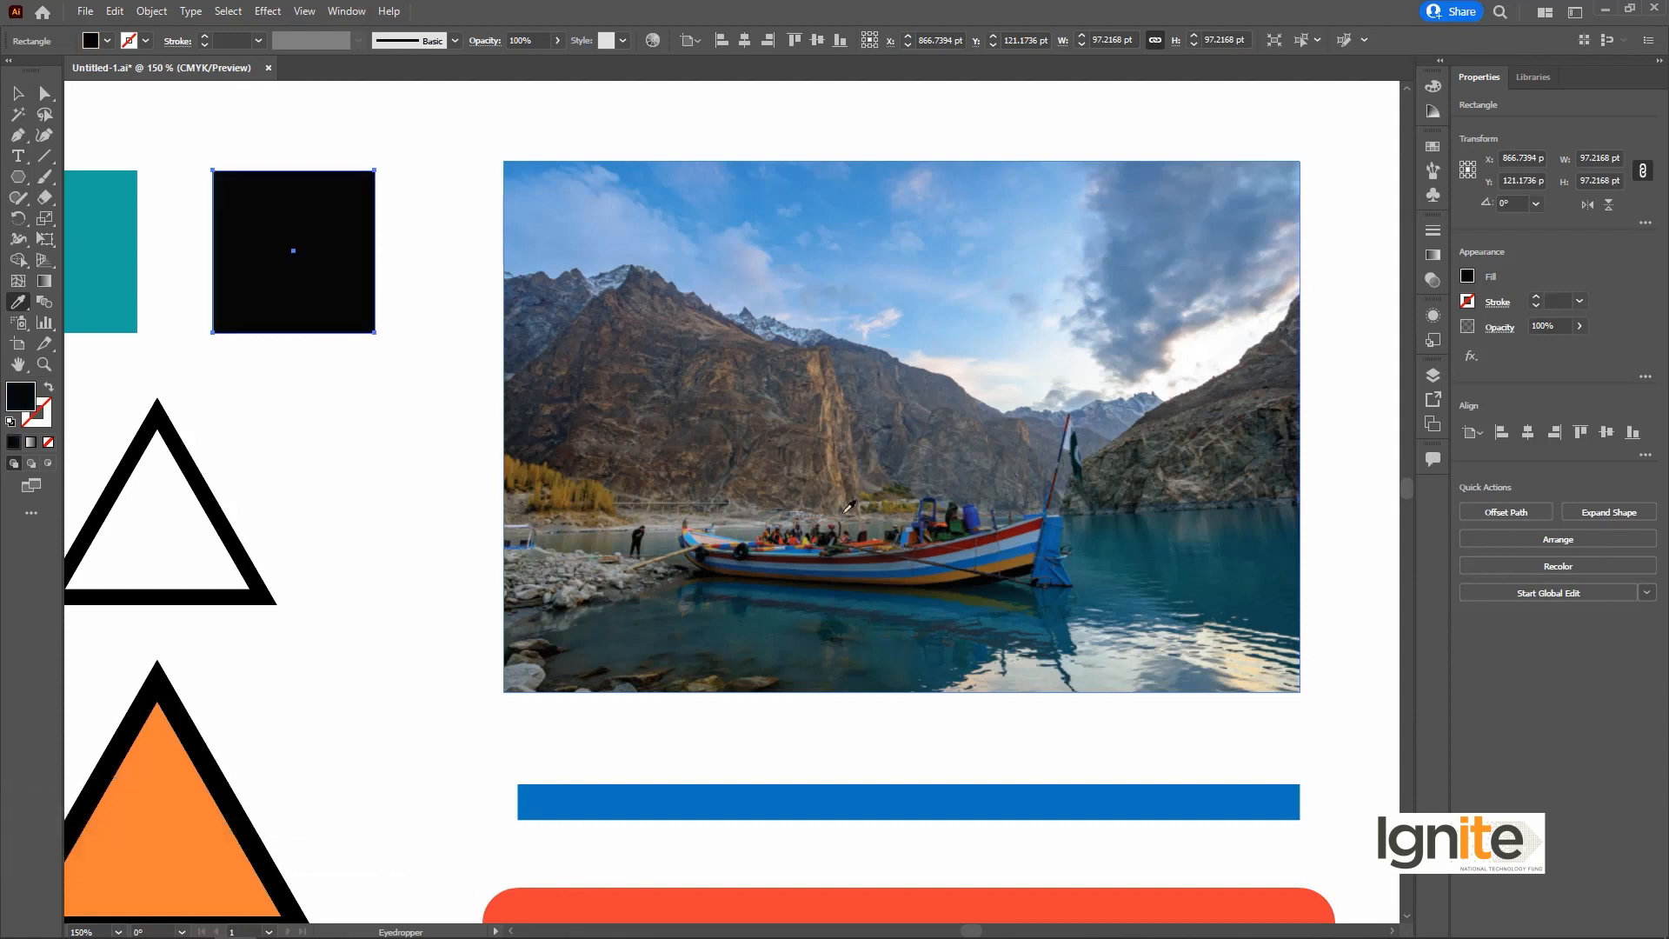
left_click(985, 536)
left_click(1100, 417)
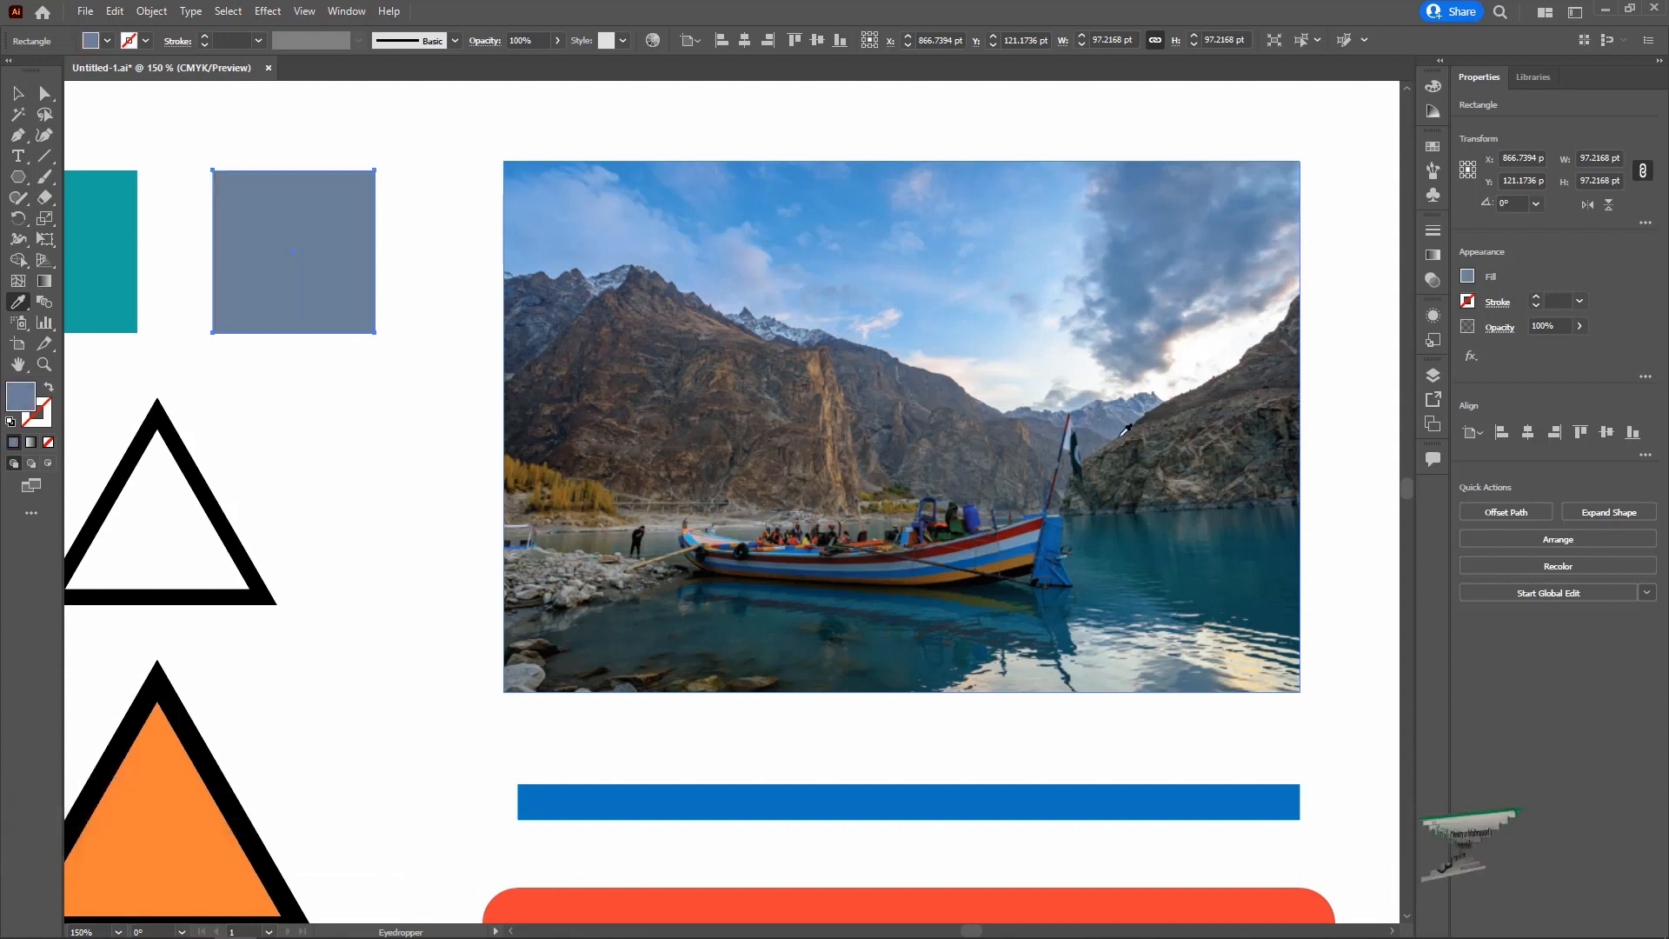
left_click(1115, 534)
left_click(815, 643)
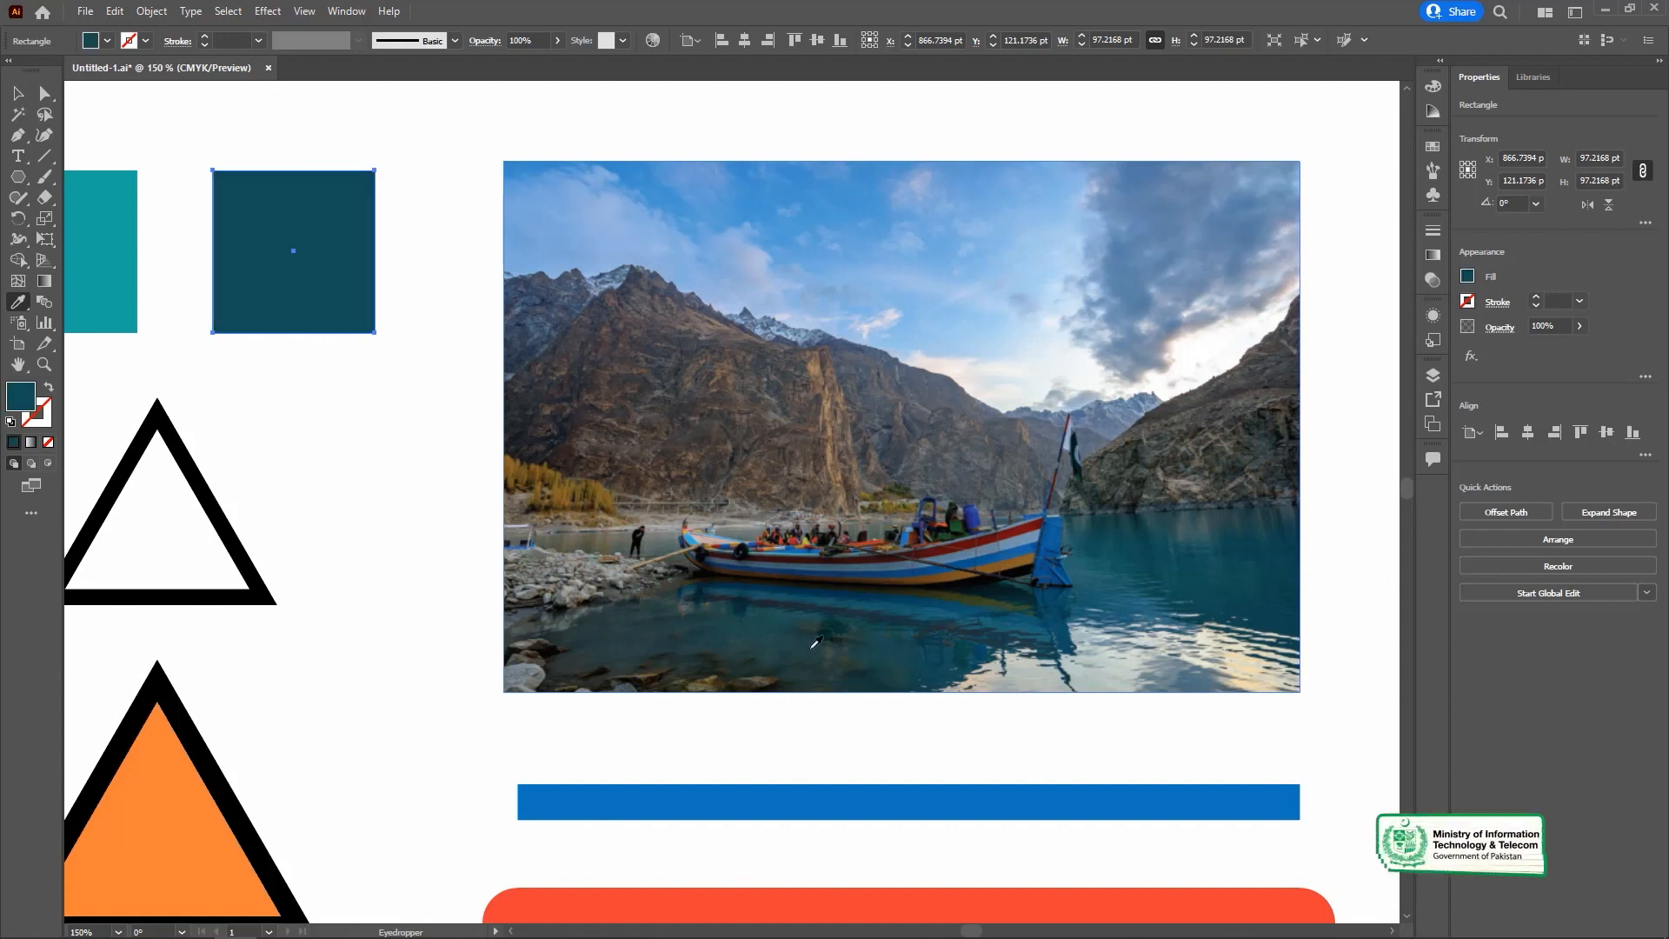
Sample the mountain's brown and the sky for the same square, finishing with the dark cloud's blue-grey.
left_click(692, 360)
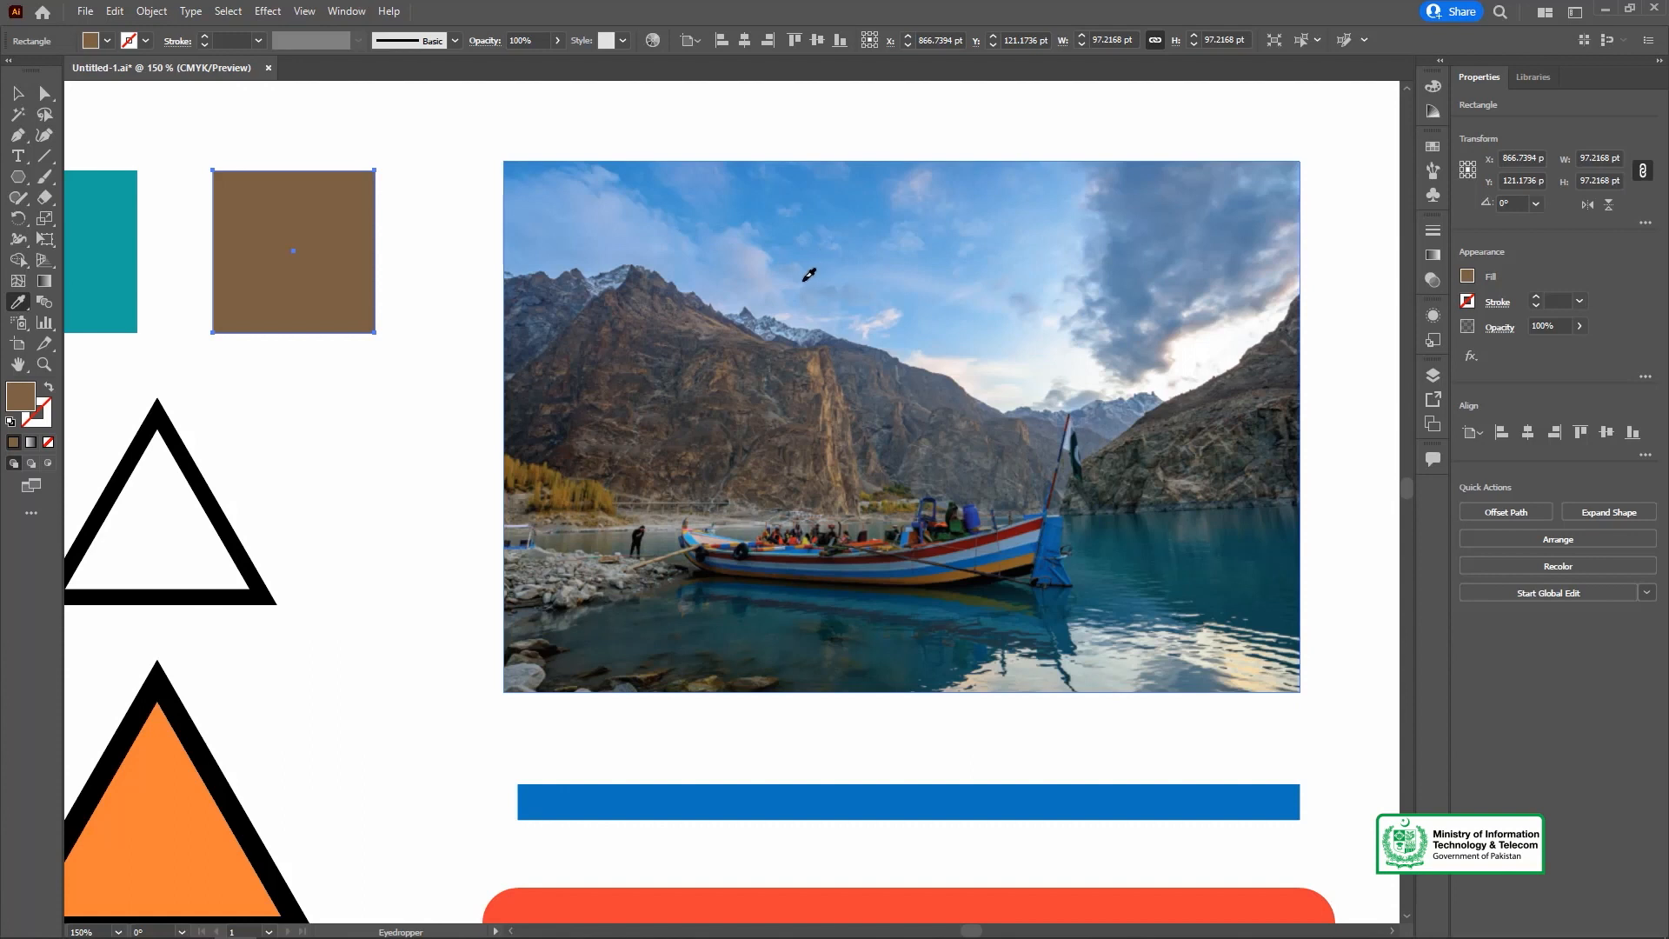
left_click(808, 274)
left_click(1090, 284)
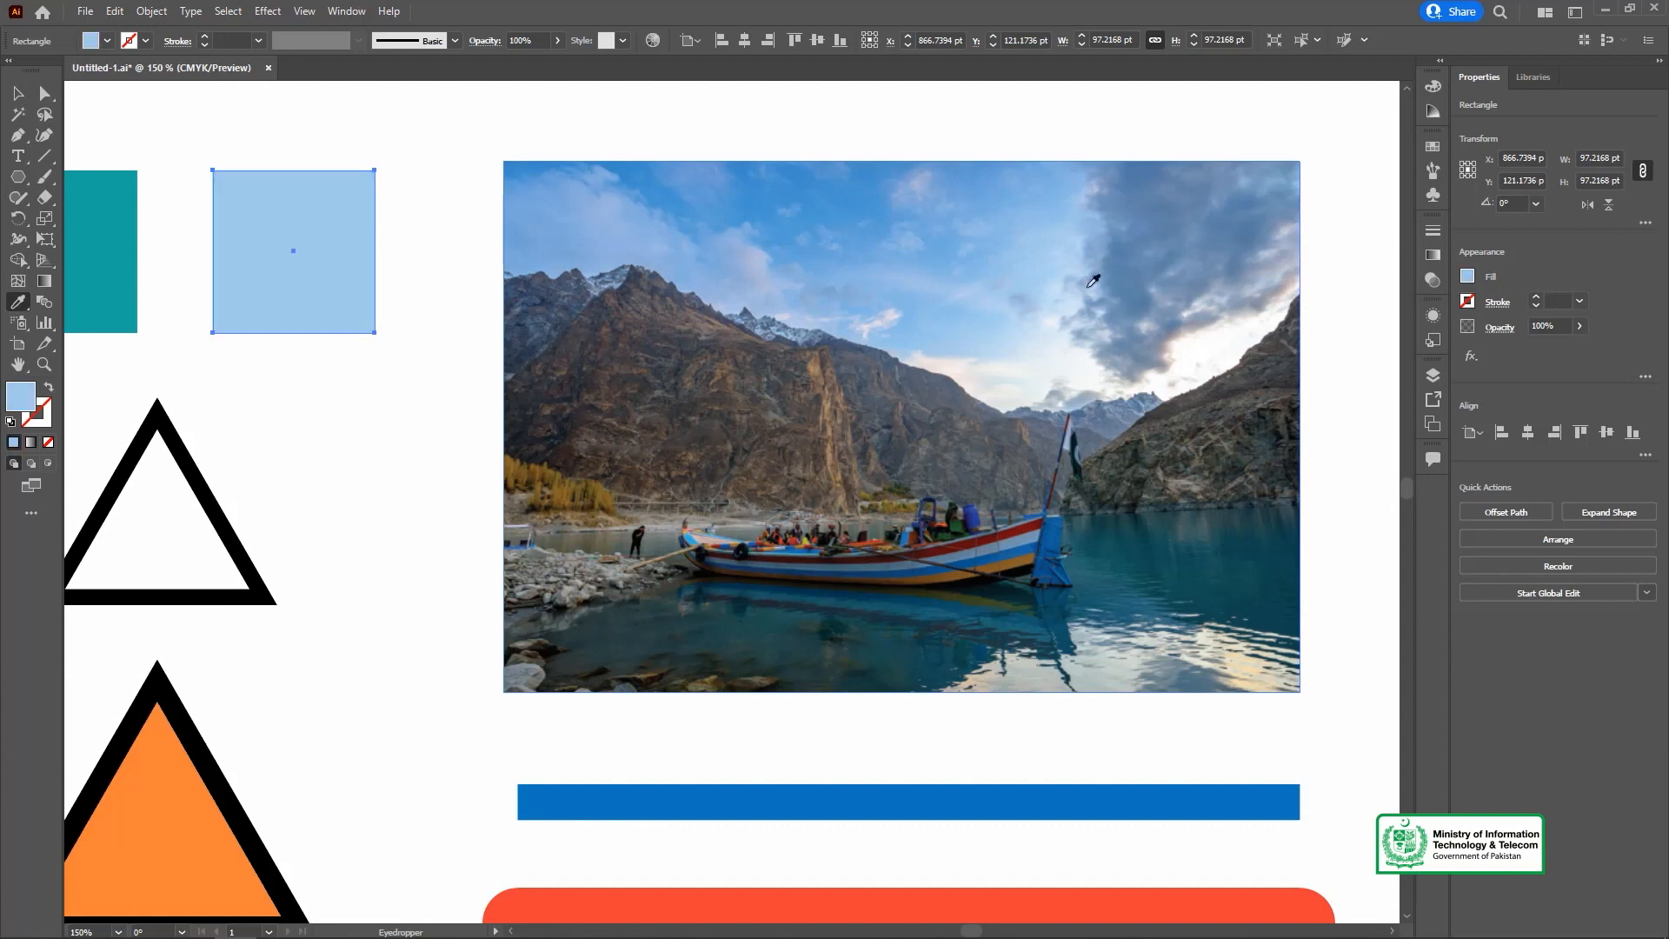
left_click(1160, 244)
key("v")
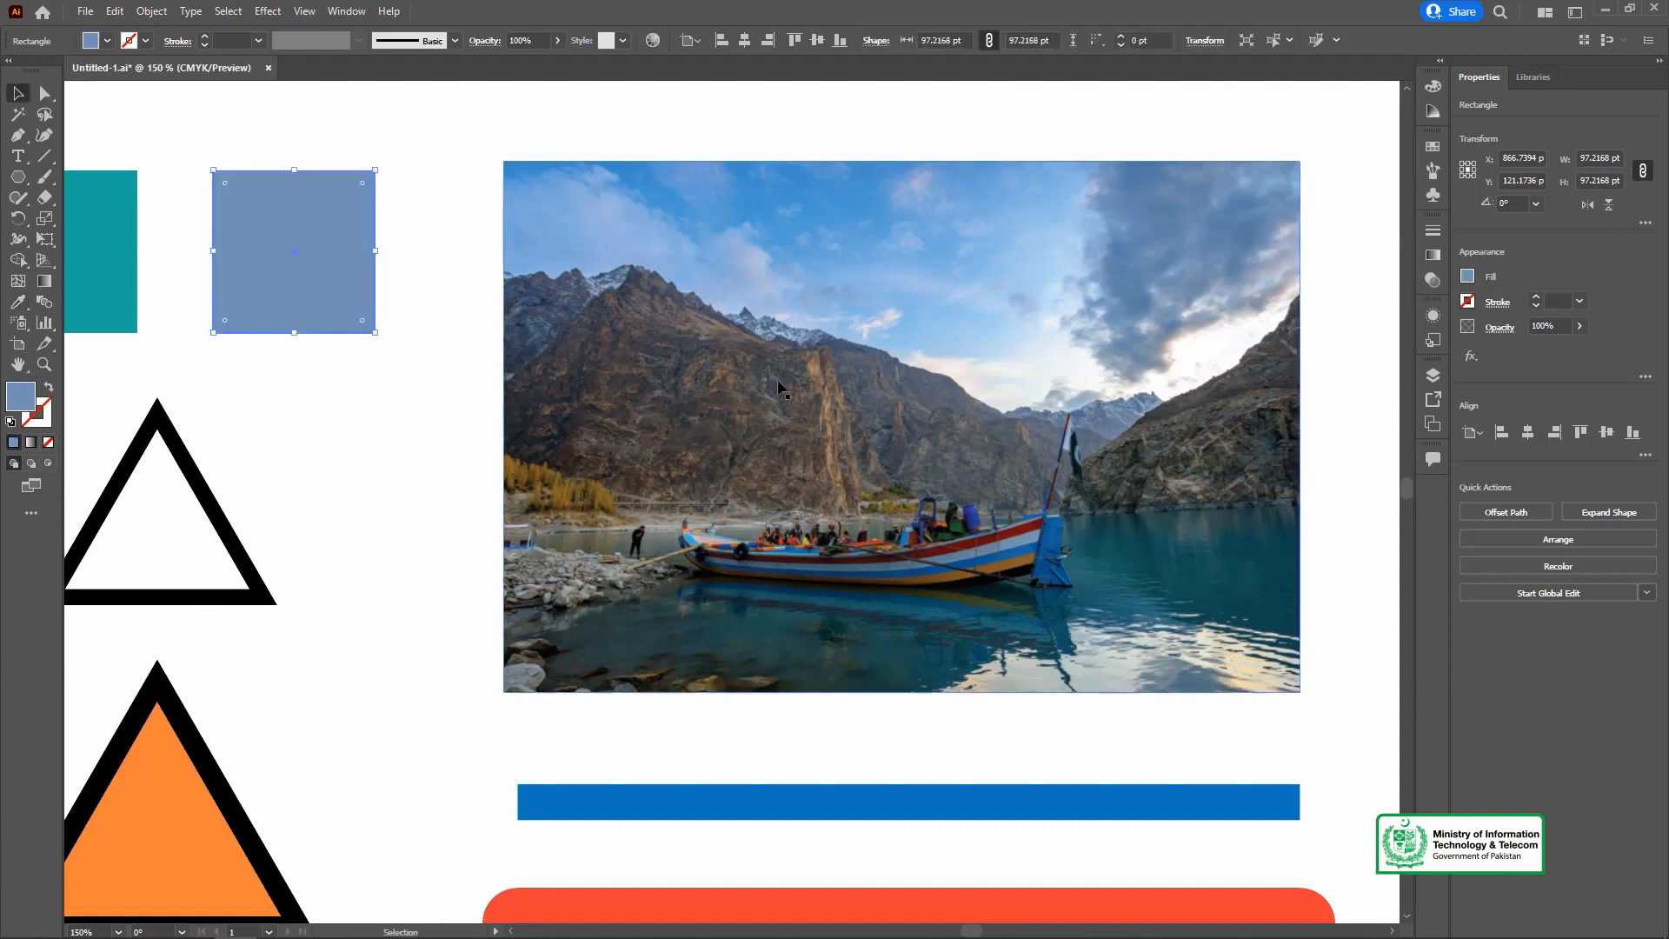
Fill the teal square in the top row with the light blue of the photo's sky using the Eyedropper.
key("ctrl+minus")
key("space")
left_click_drag(1064, 516, 904, 379)
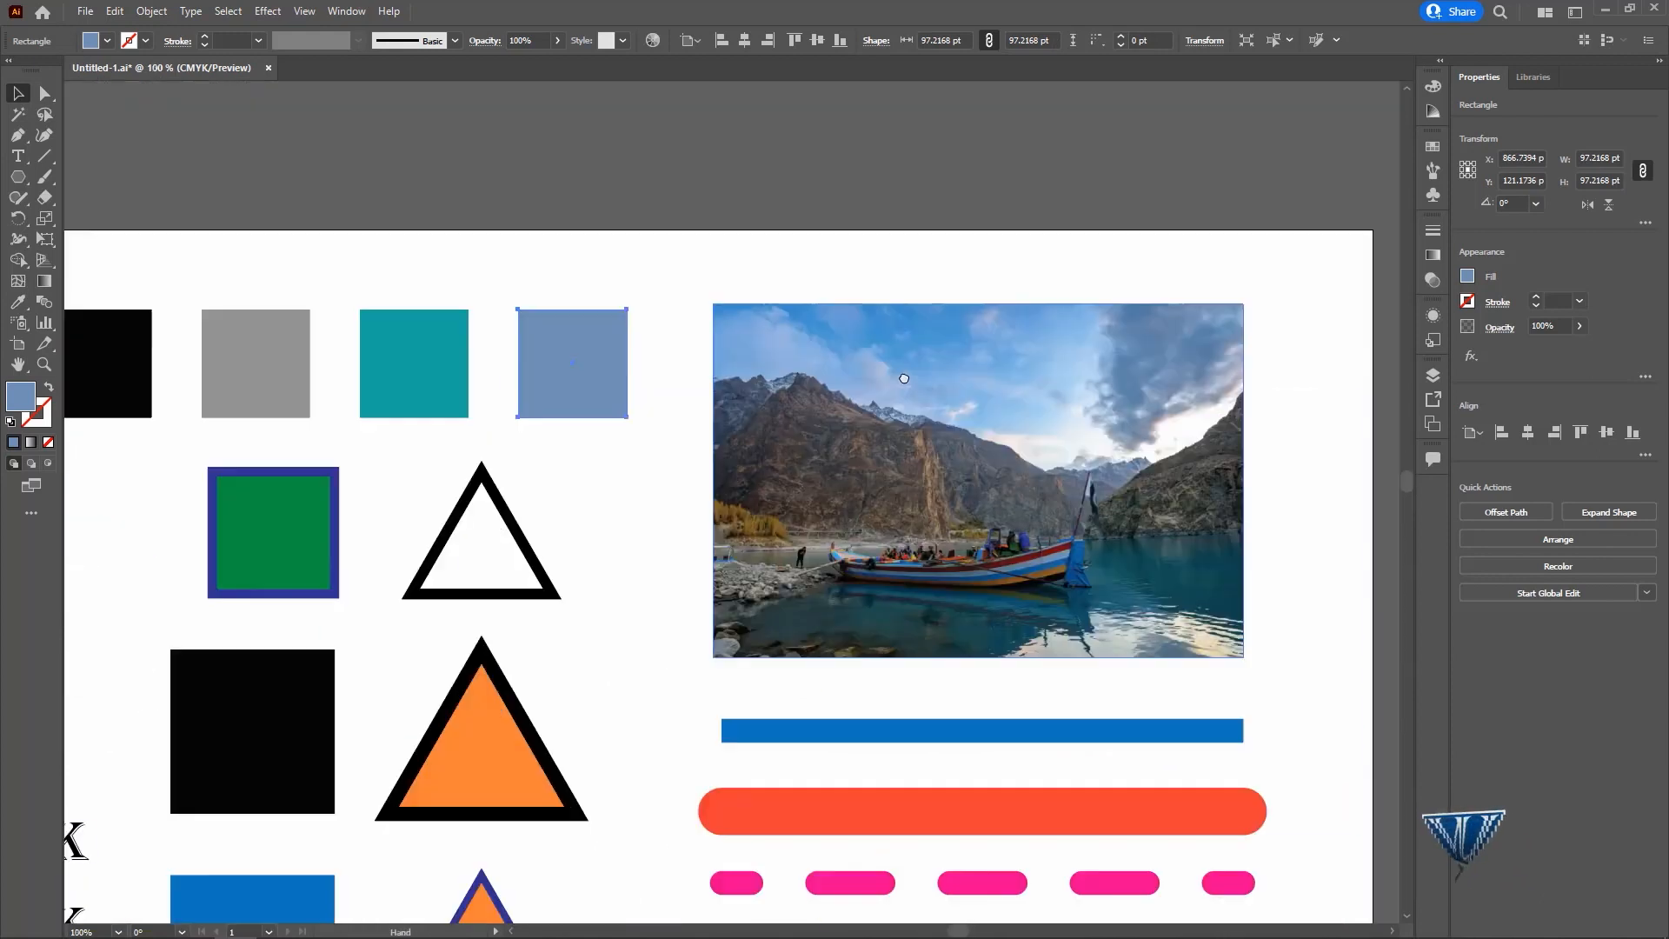
key("ctrl+minus")
left_click_drag(771, 354, 756, 290)
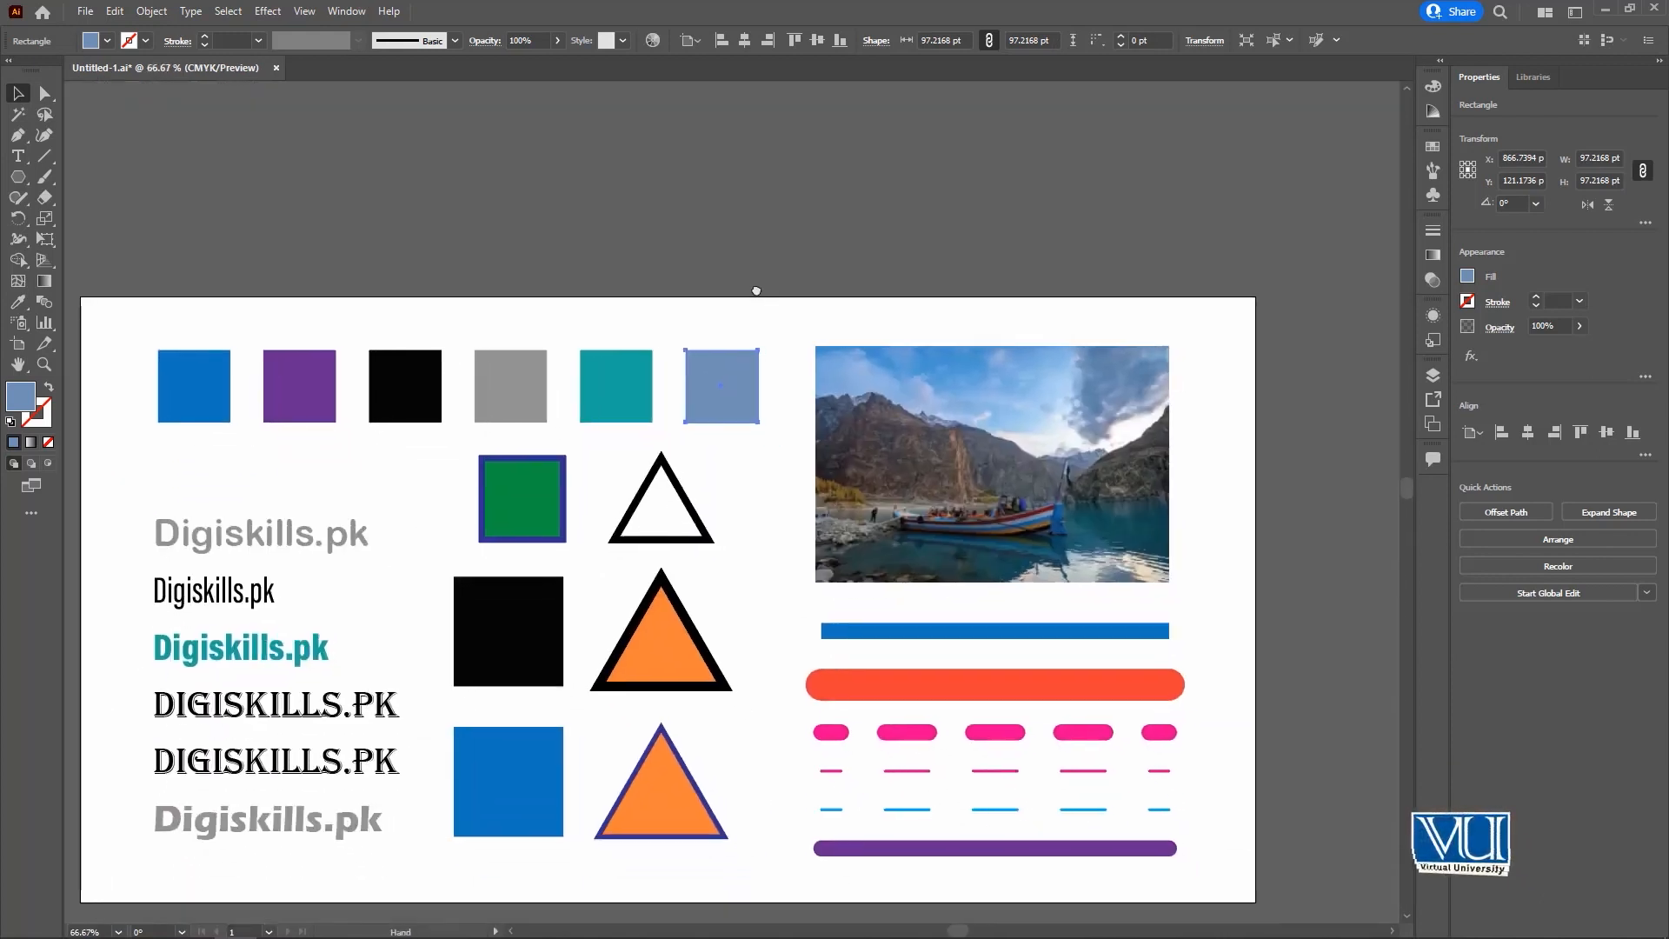
left_click(939, 474)
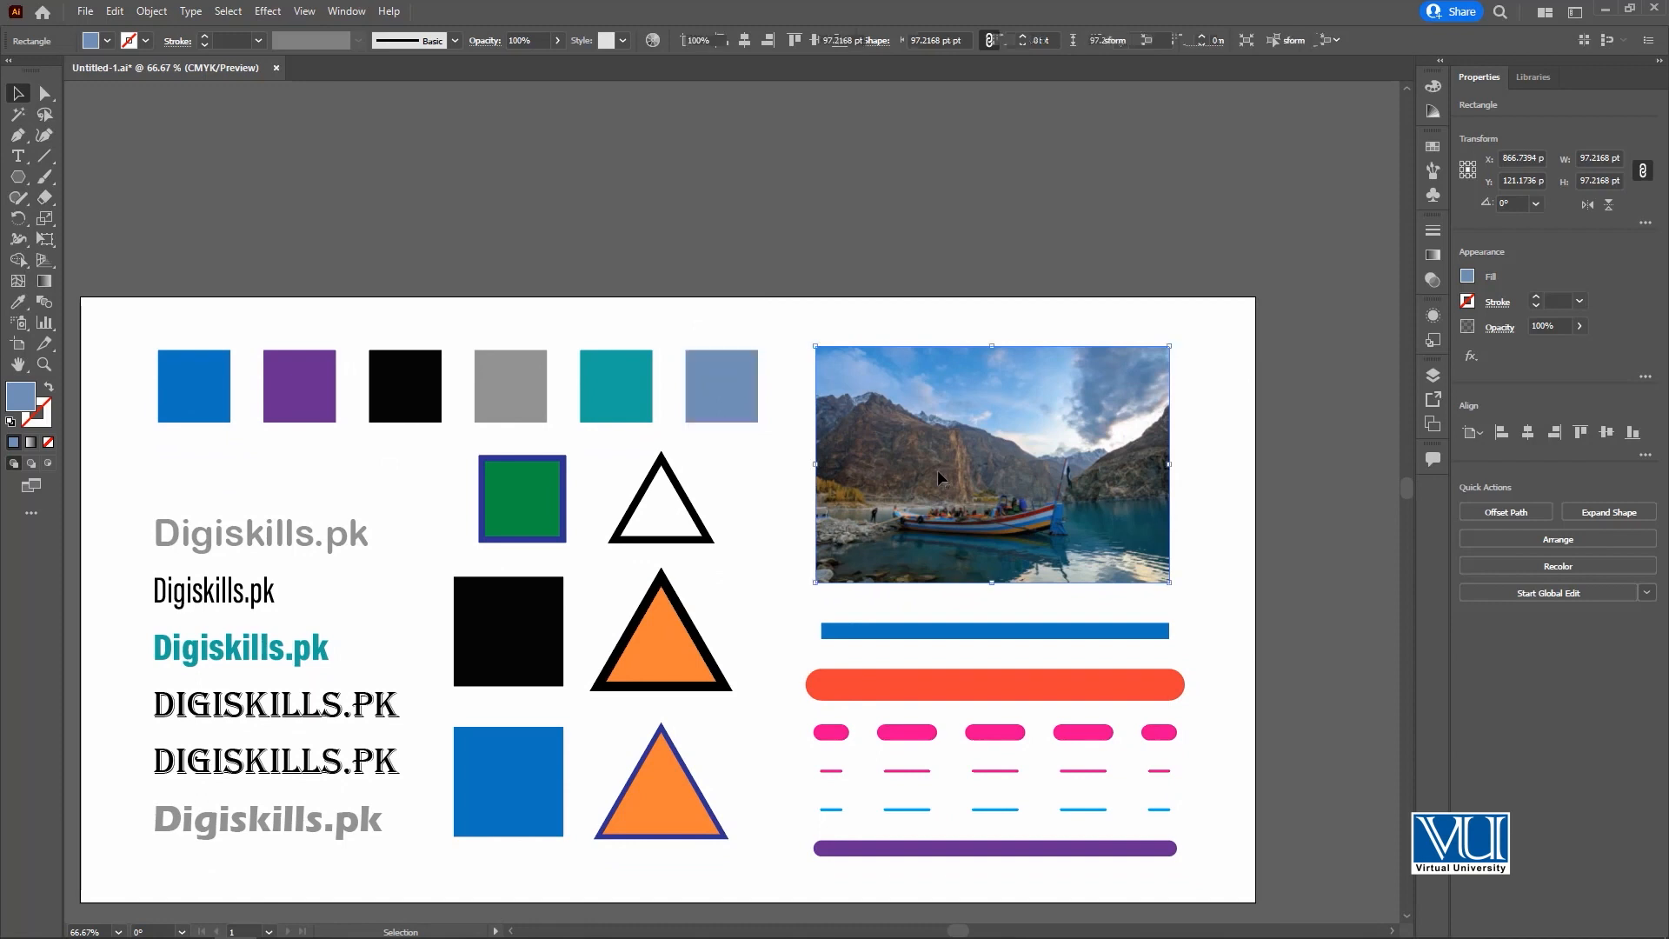
left_click(608, 391)
key("i")
left_click(894, 381)
key("v")
Fill the grey square in the top row with the dark teal sampled from the photo's lake.
left_click(532, 404)
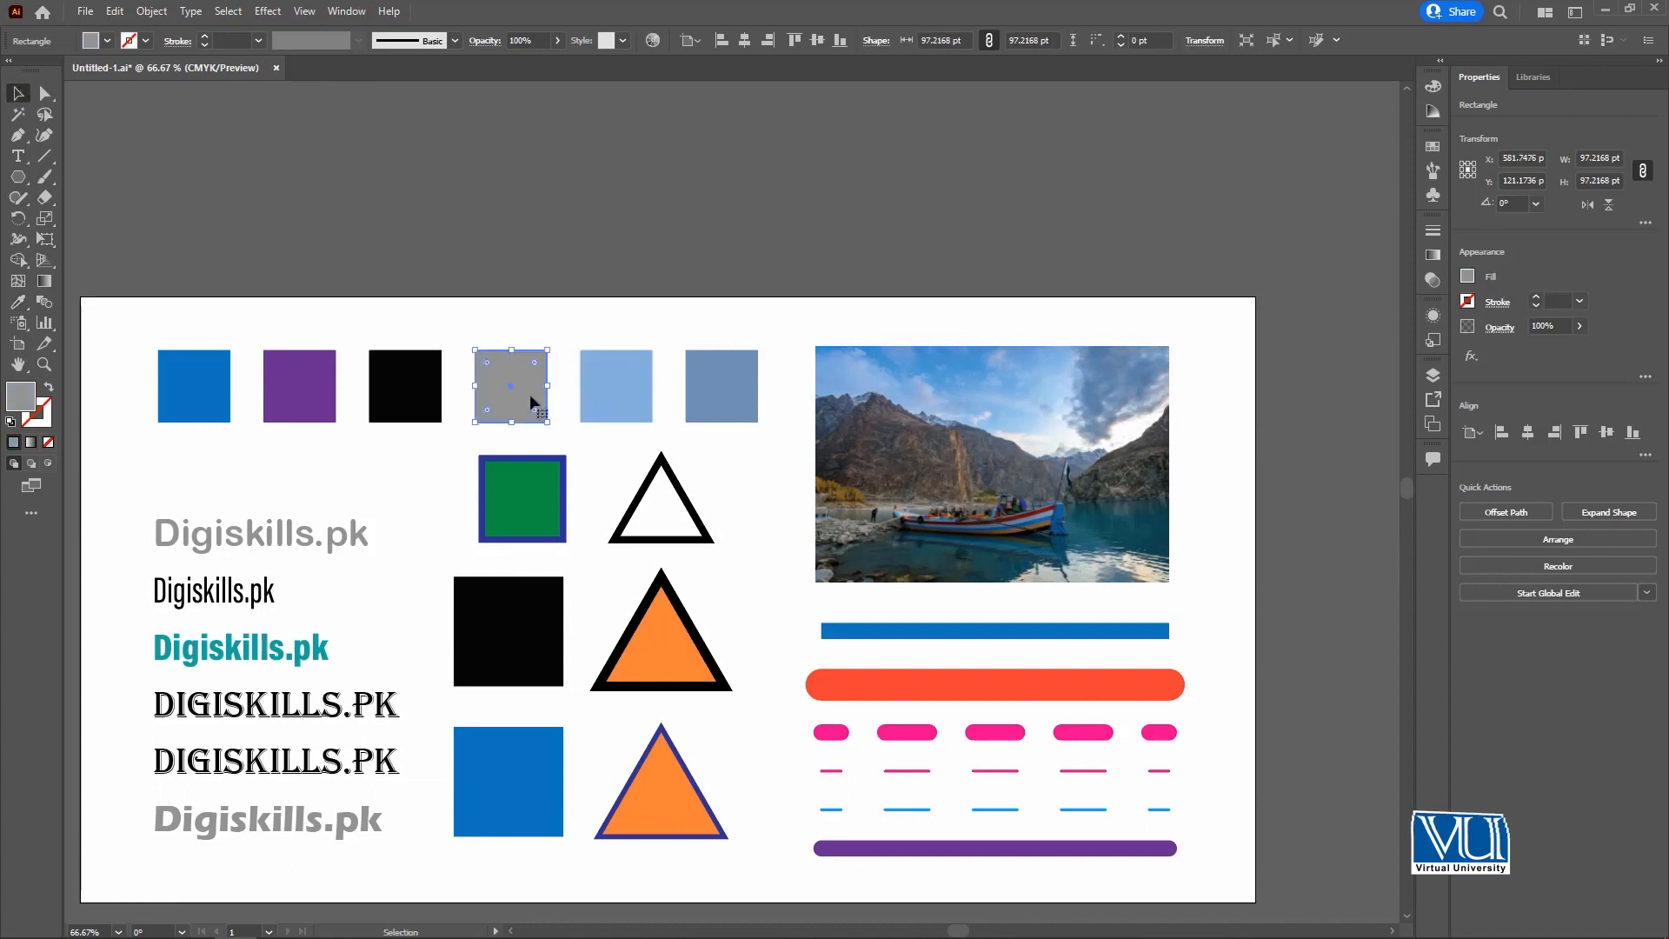
key("i")
left_click(1122, 523)
key("v")
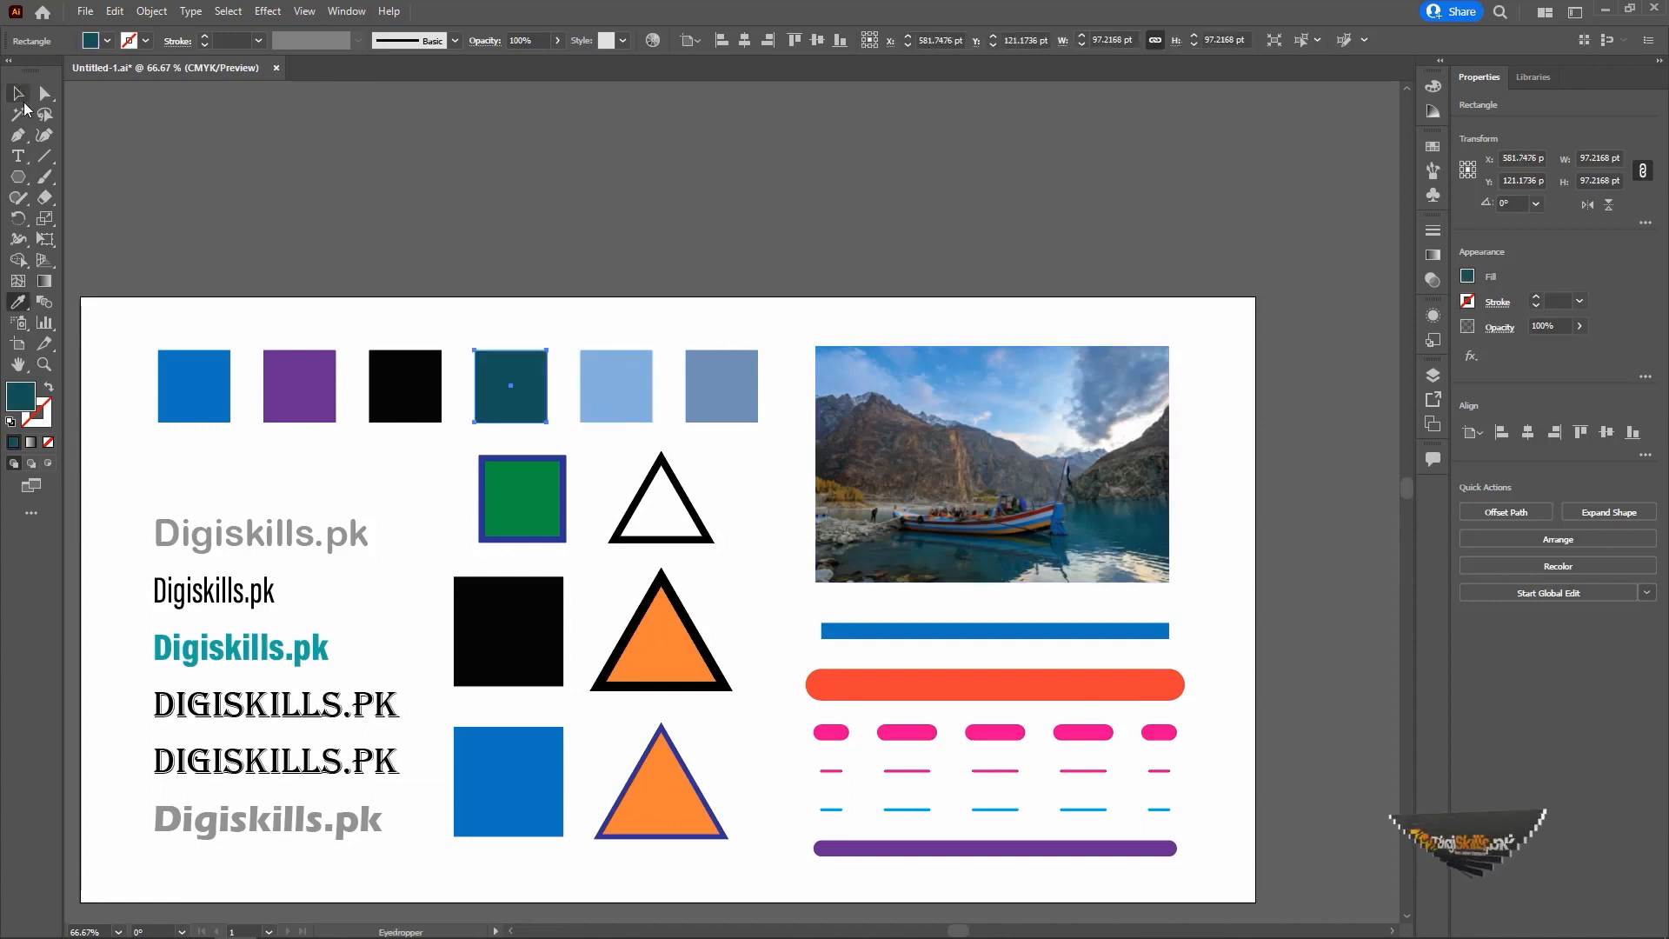
Fill the black square in the top row with the dark blue of the water below the boat.
left_click(405, 385)
key("i")
left_click(1005, 499)
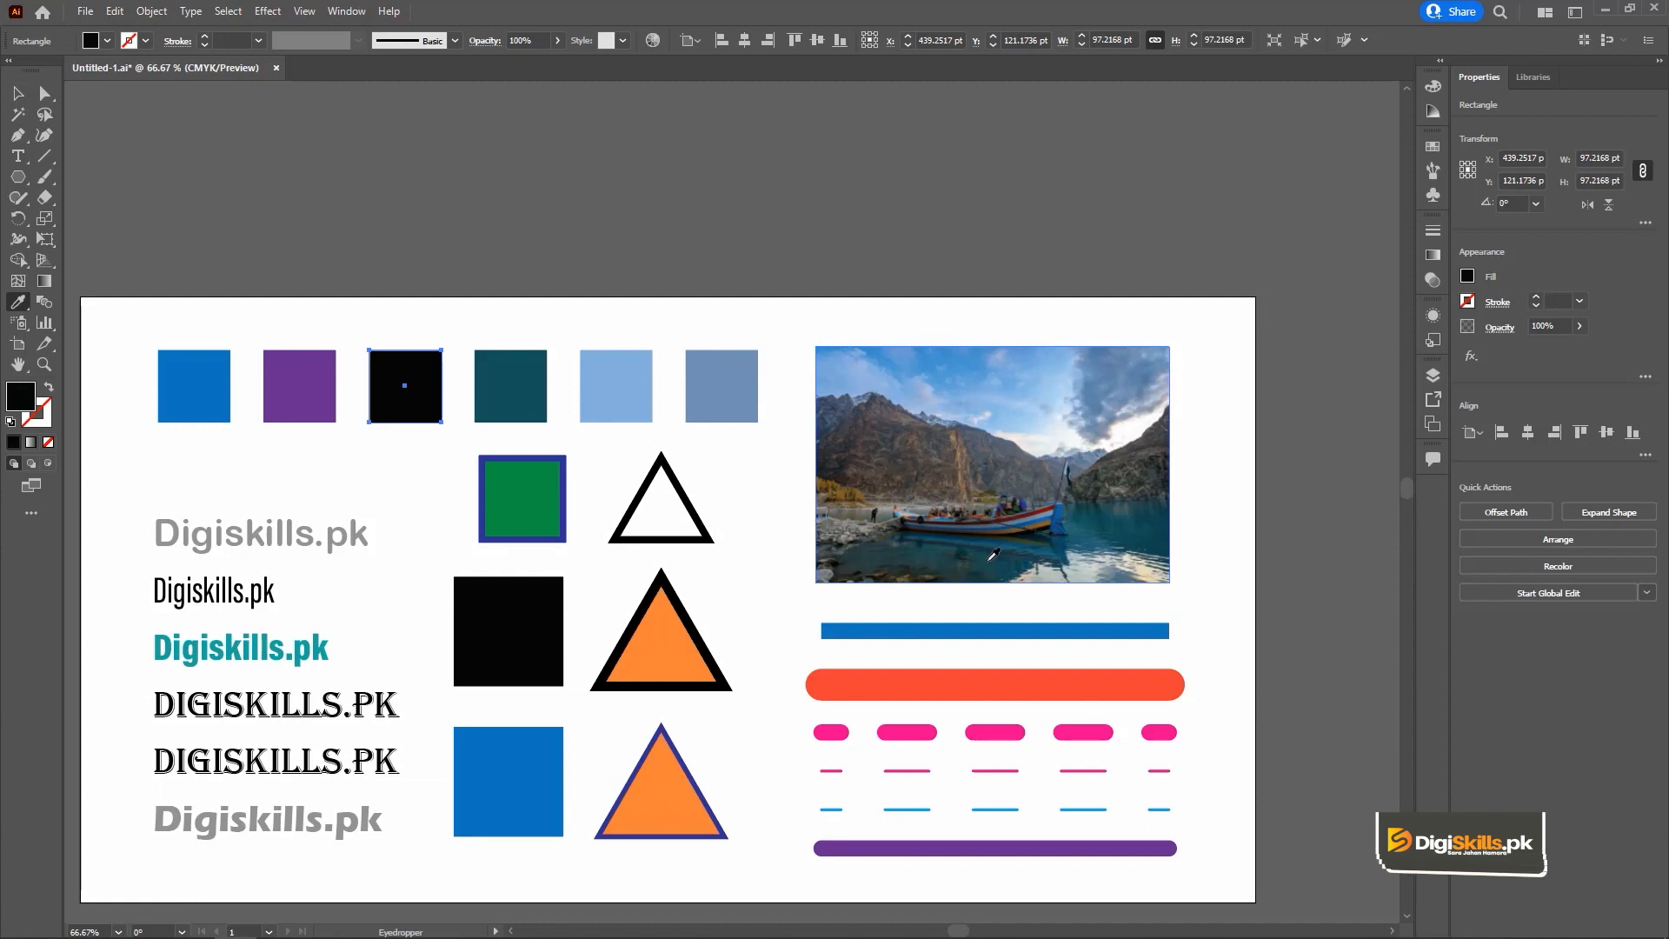
left_click(994, 554)
key("v")
Fill the purple square in the top row with the yellowish brown of the photo's shoreline trees.
left_click(272, 386)
key("i")
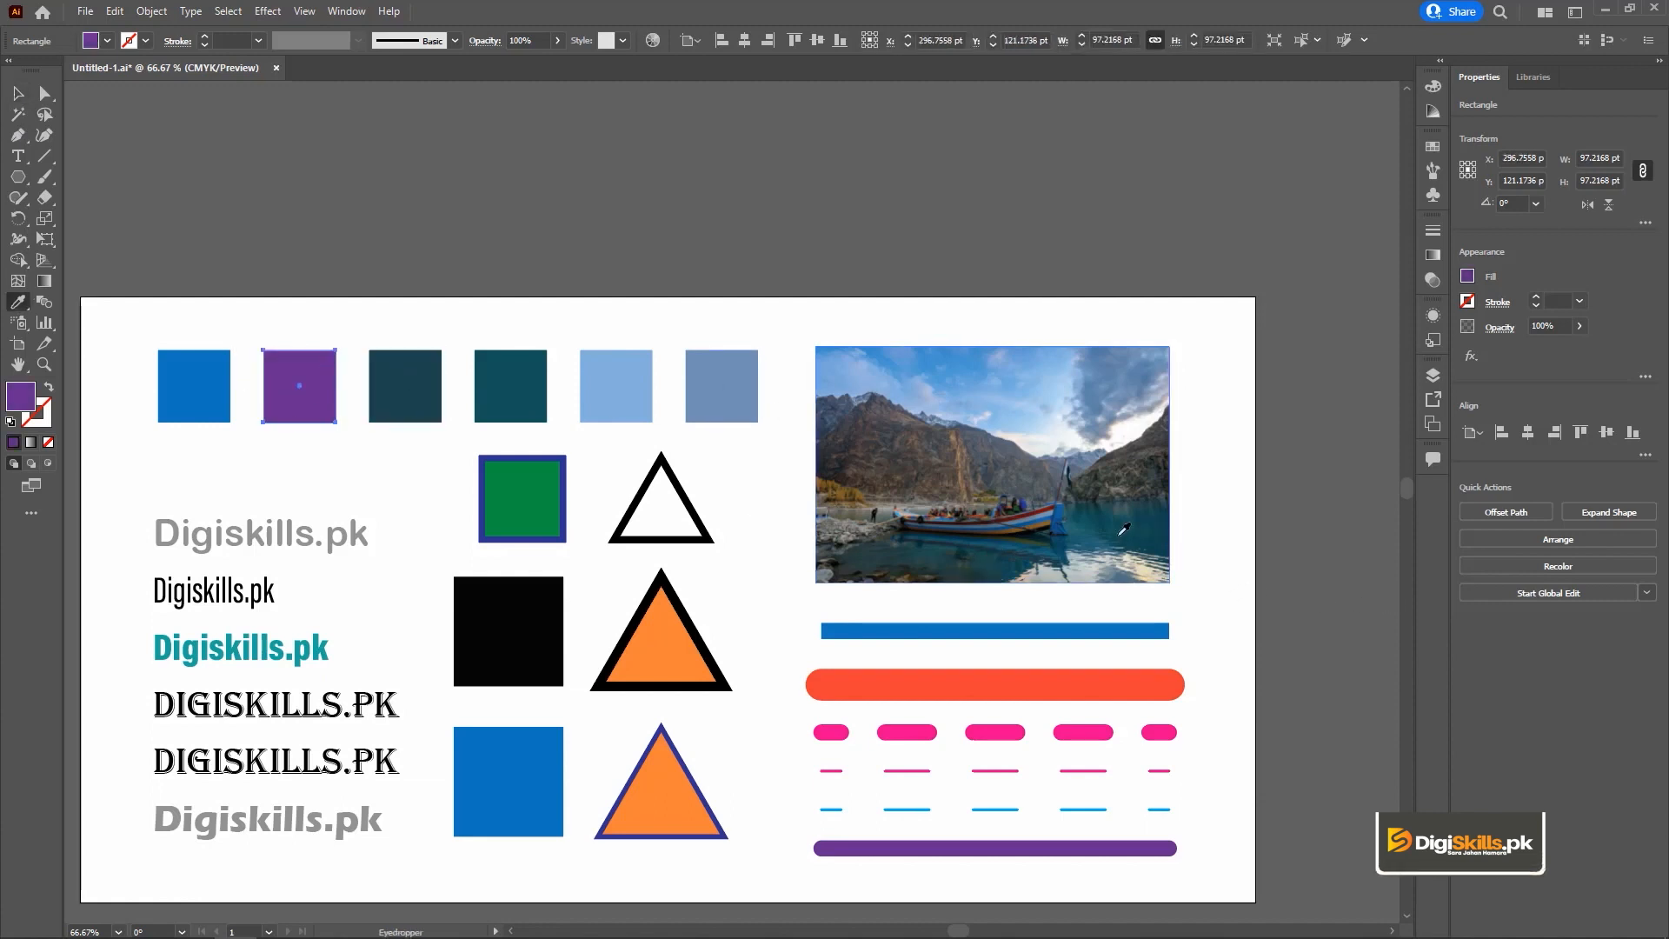
left_click(849, 491)
key("v")
Fill the blue square in the top row with the brown sampled near the photo's shoreline trees, and deselect it.
left_click(163, 380)
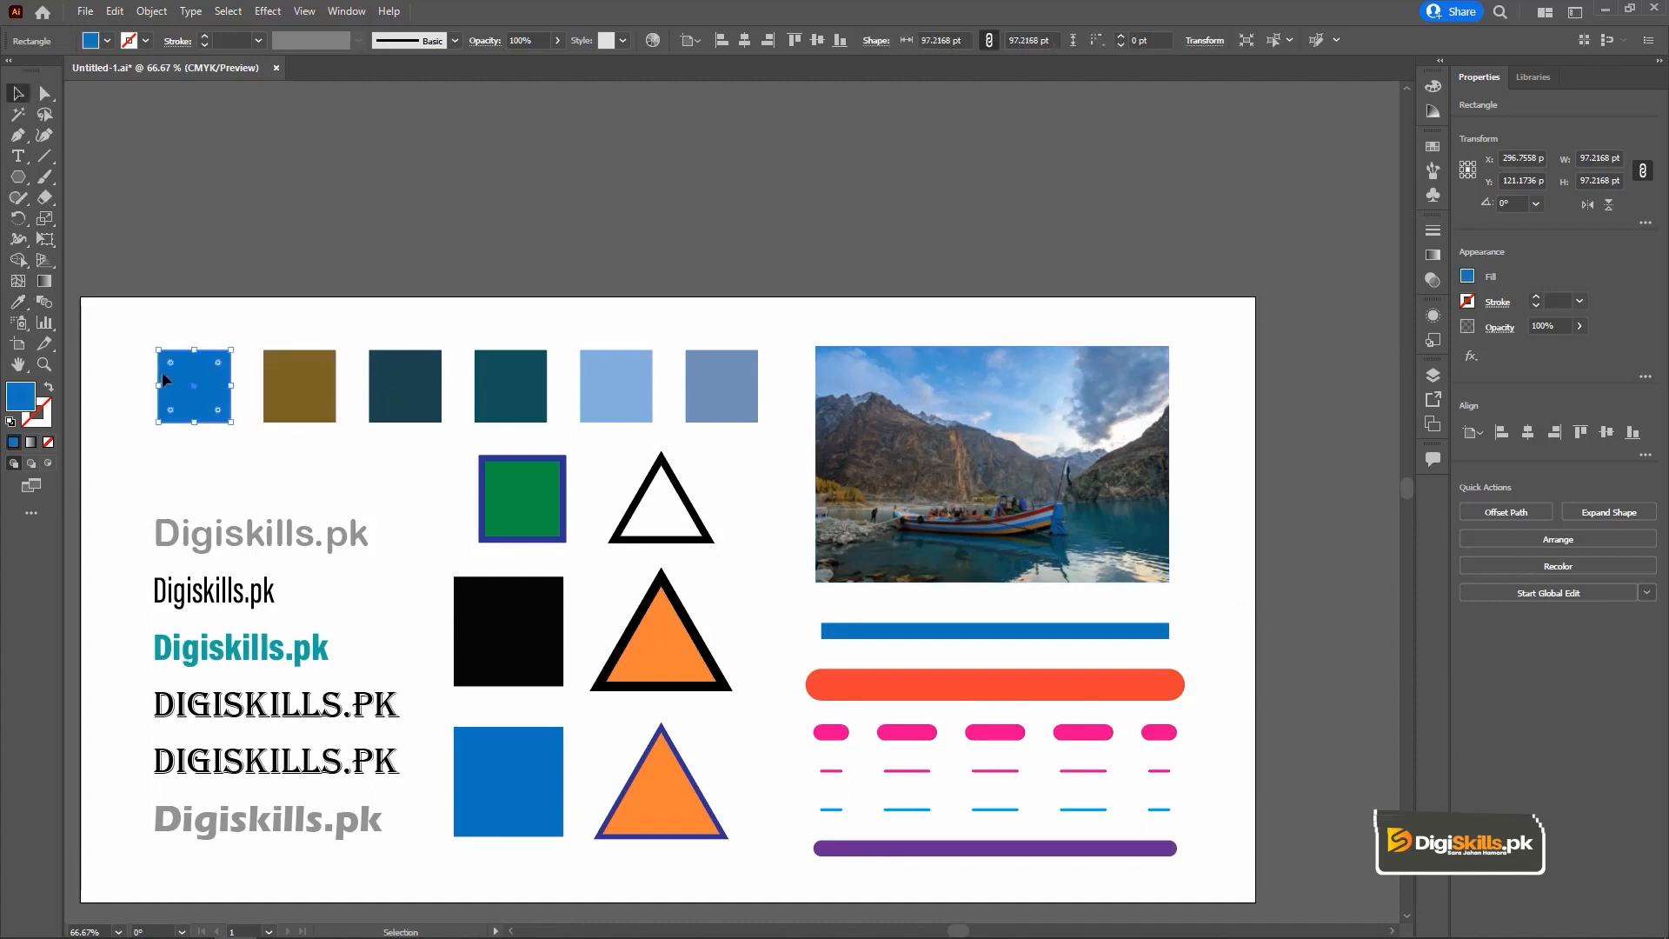
key("i")
left_click(828, 477)
key("v")
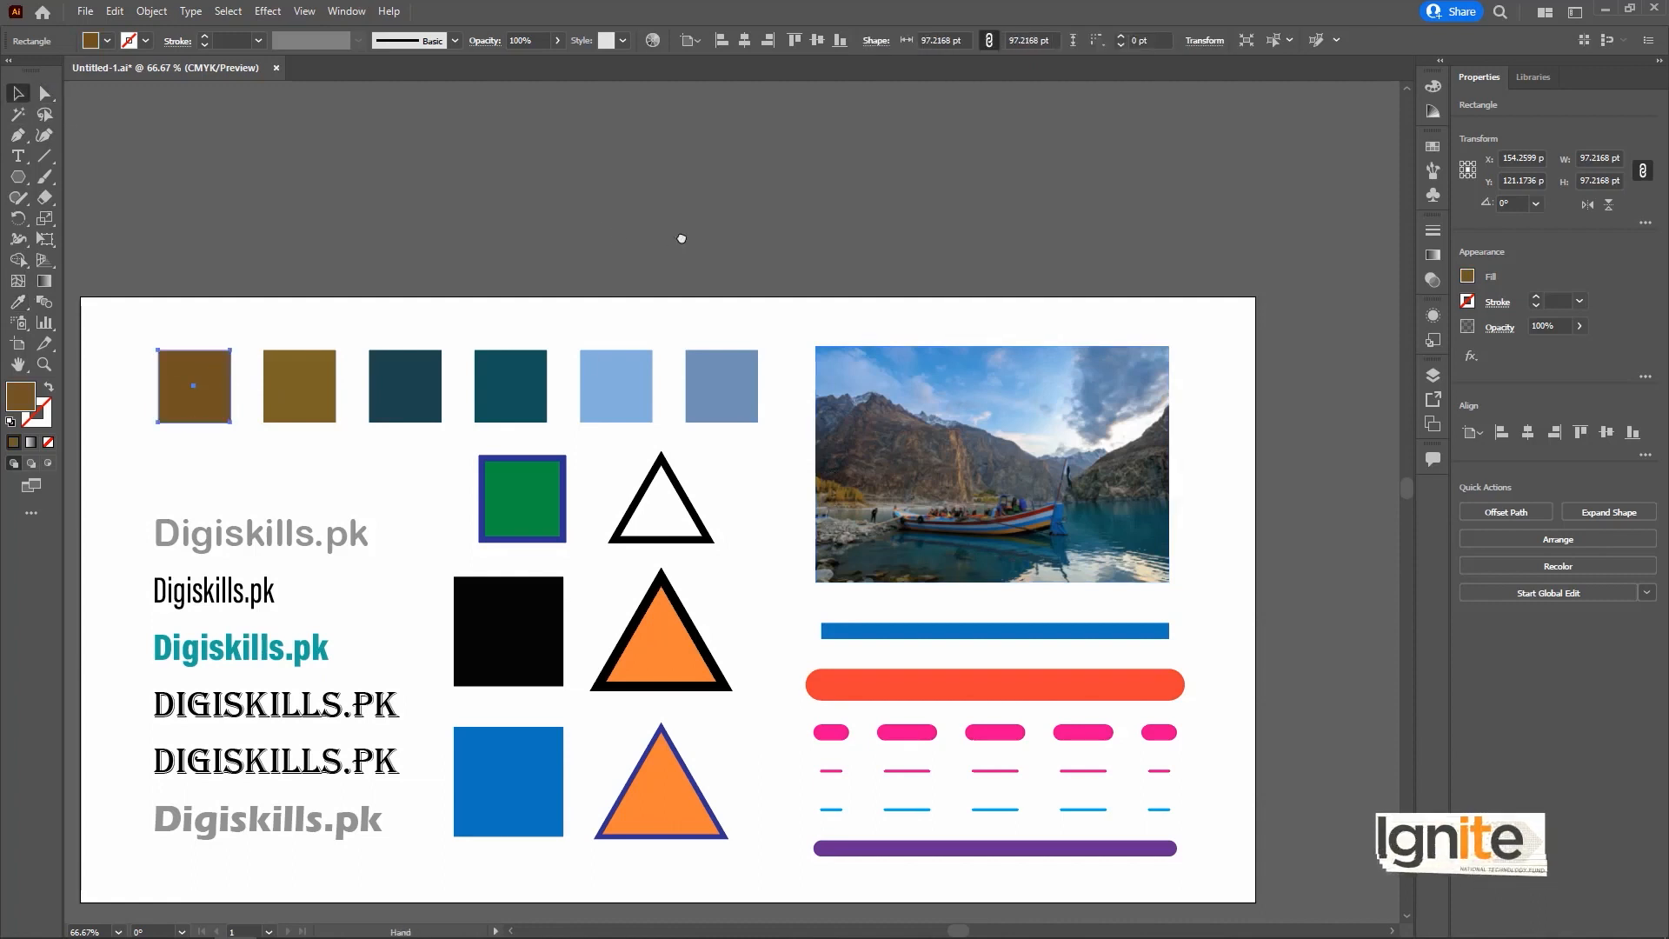
left_click_drag(682, 238, 687, 199)
left_click(599, 395)
Copy the solid blue line's stroke onto the thick pink dashed line with the Eyedropper, and undo it.
left_click_drag(590, 393, 561, 370)
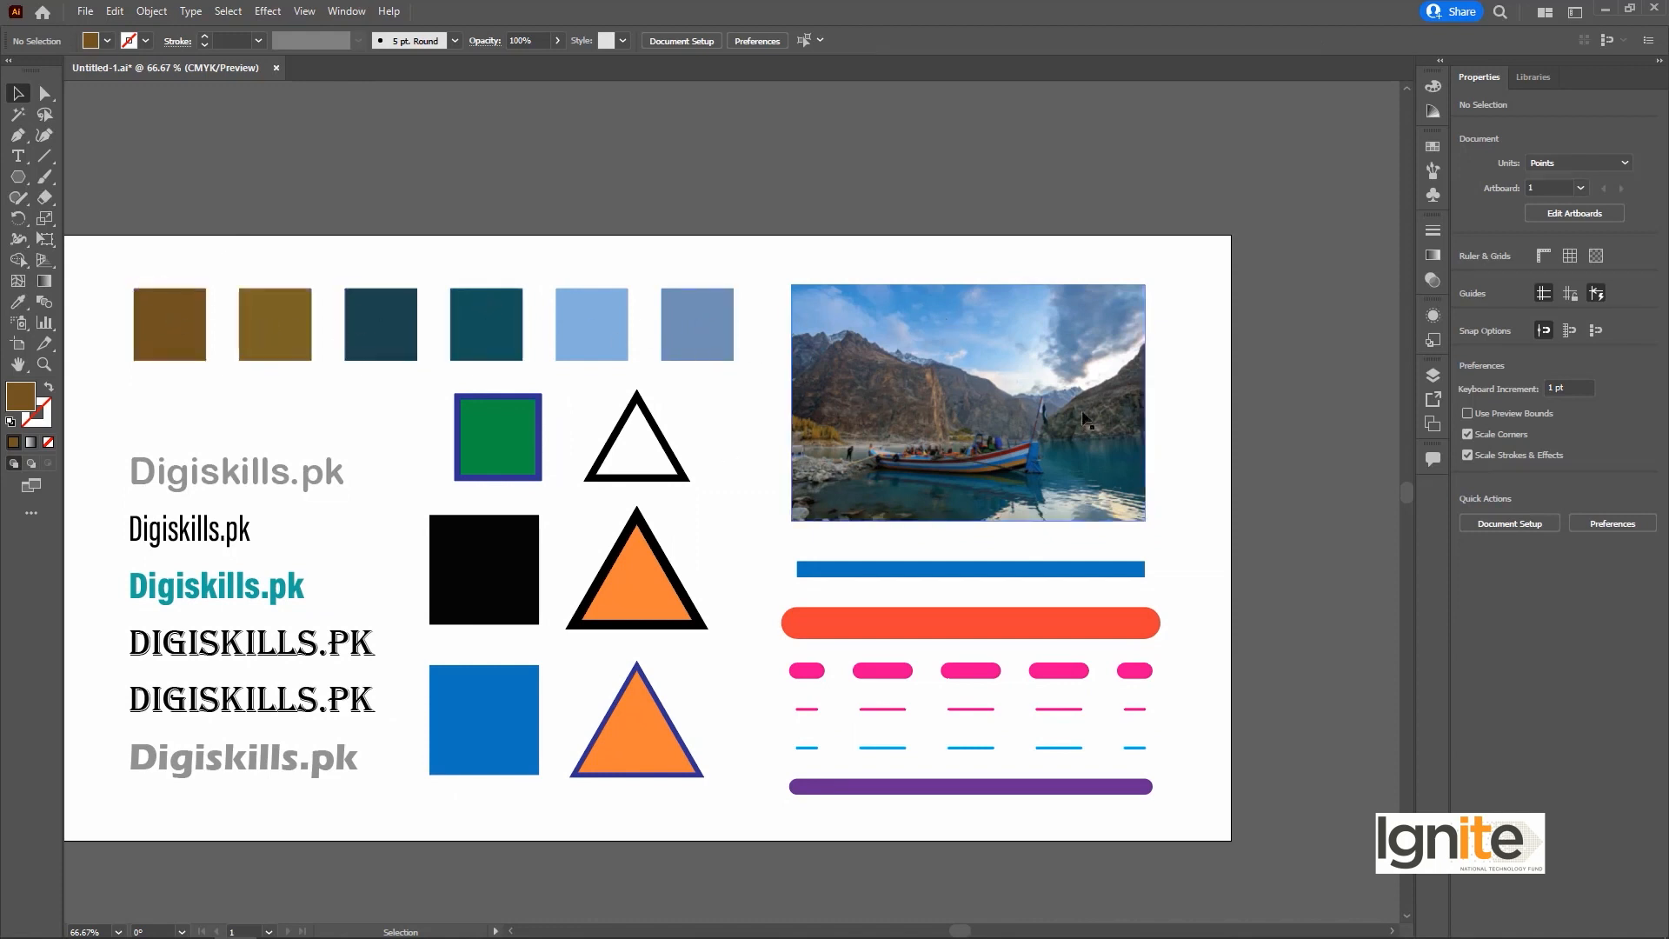
left_click_drag(884, 477, 914, 417)
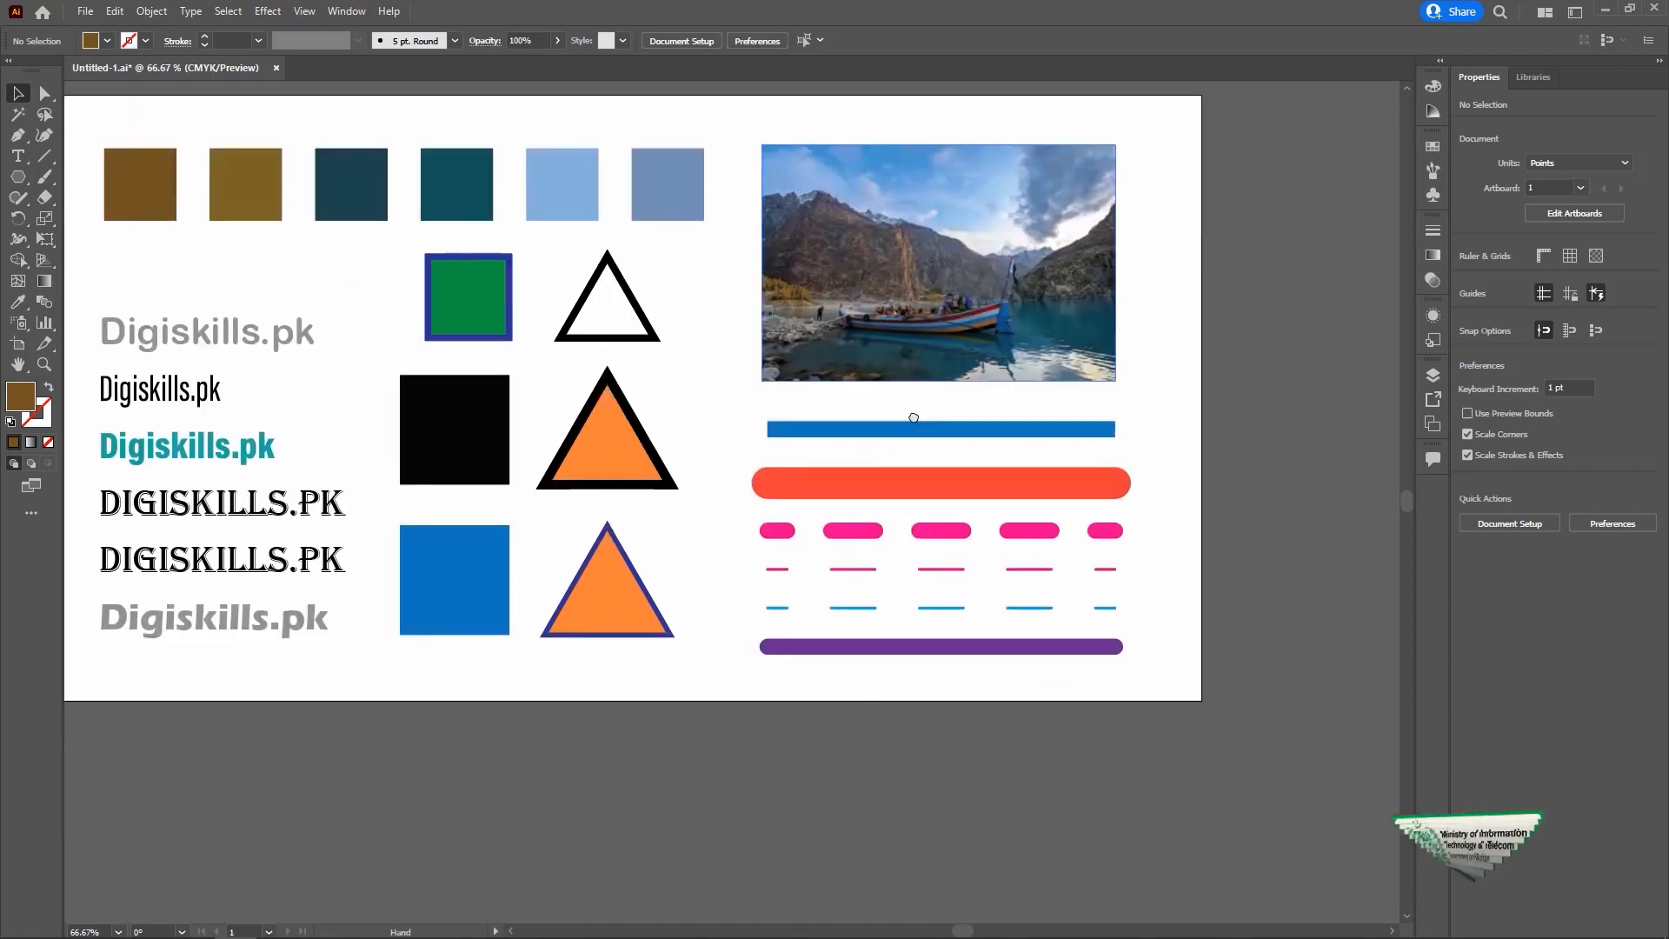
left_click(974, 432)
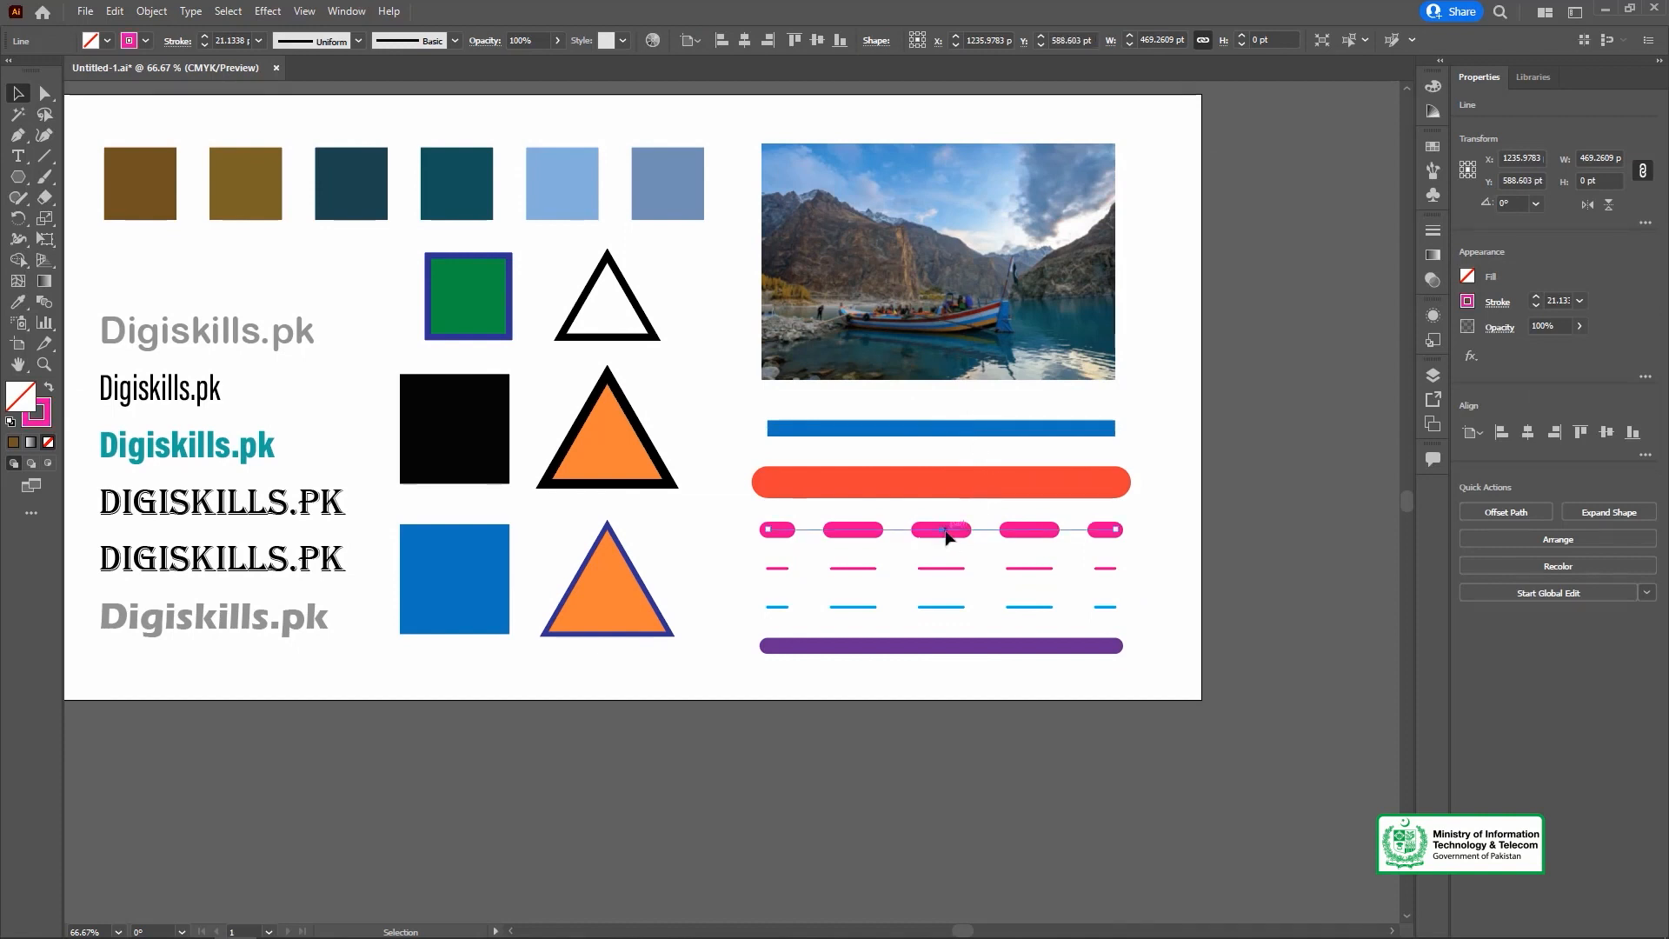
key("i")
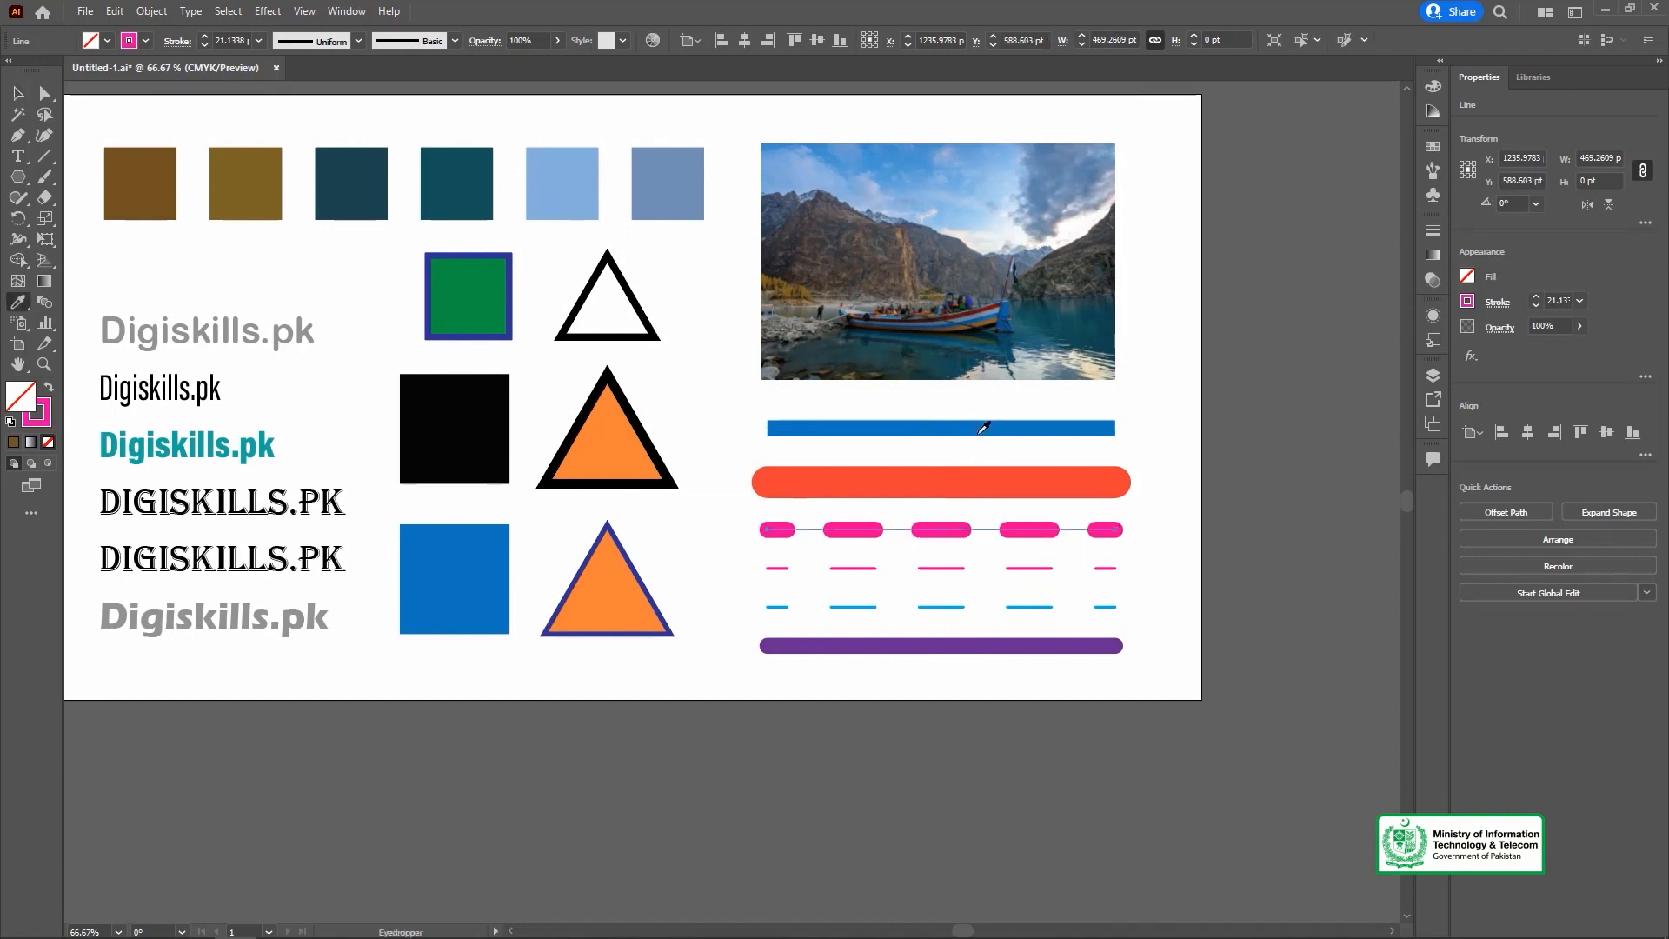
left_click(989, 424)
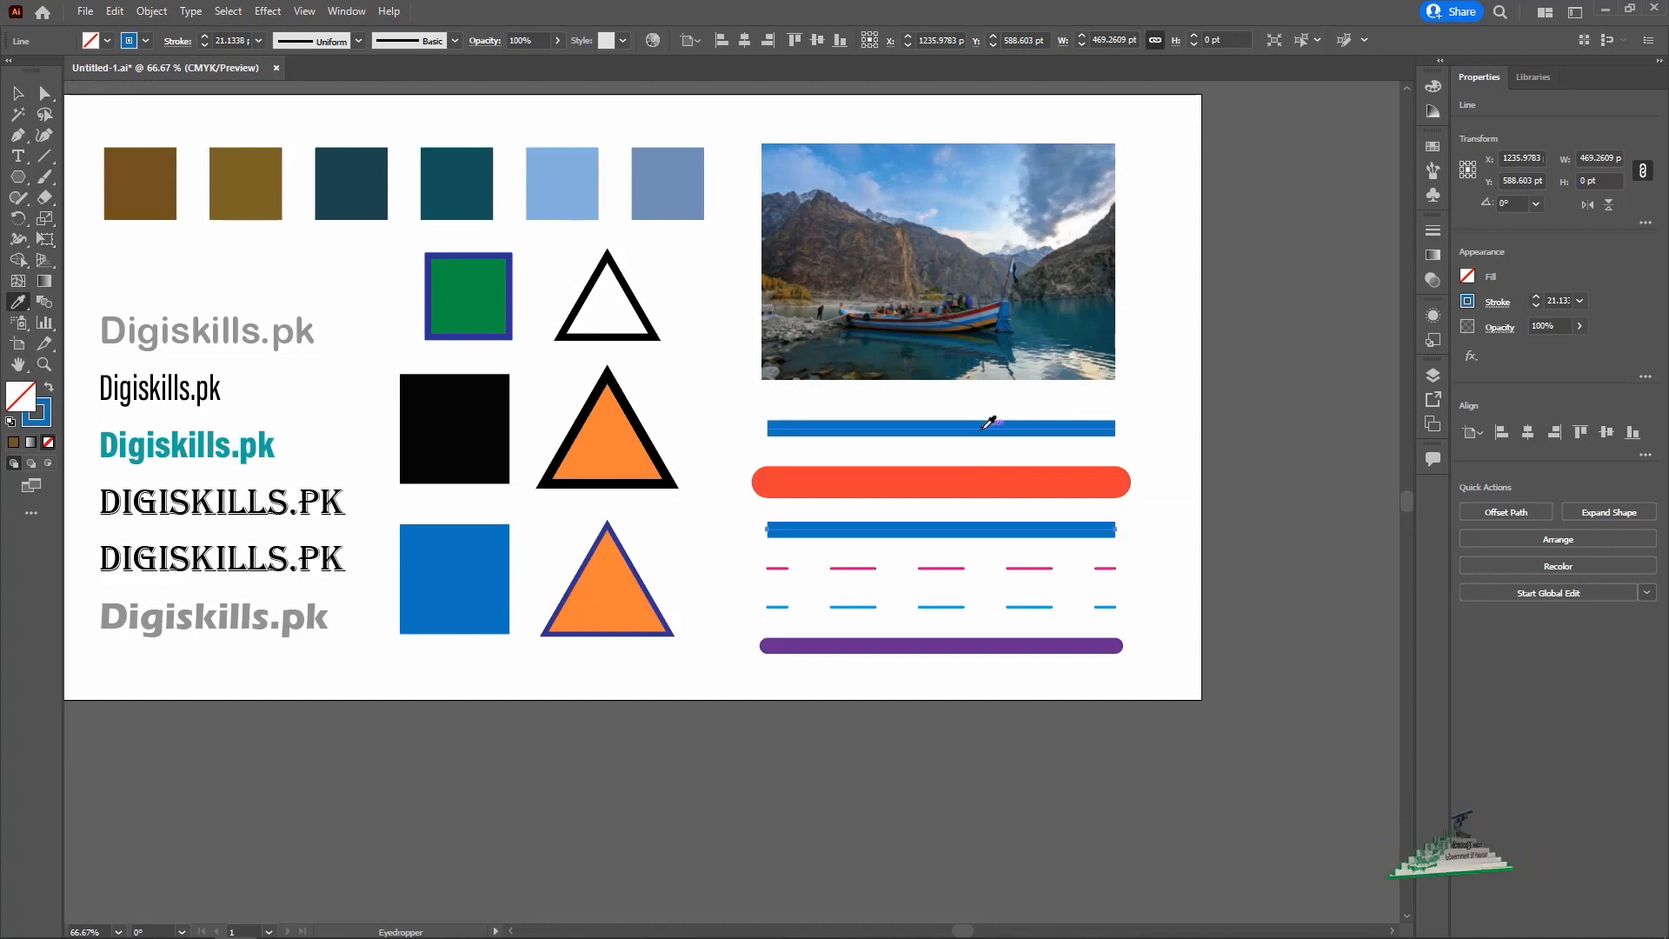
key("ctrl+z")
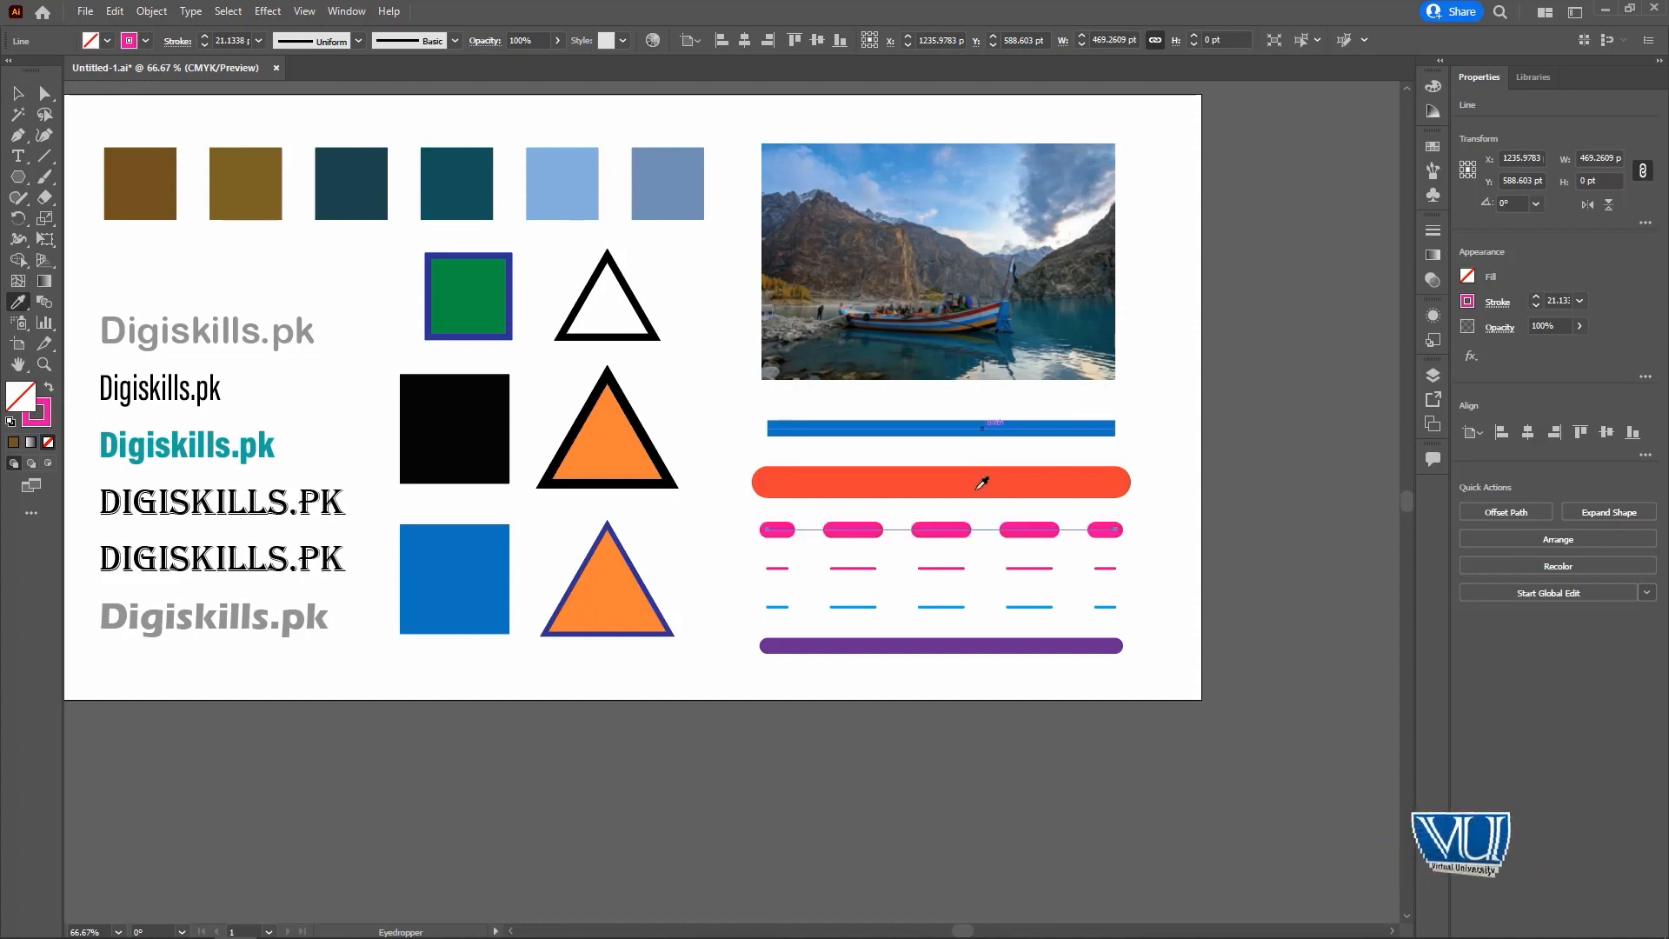
Copy the thick pink dashed line's stroke style and colour onto the solid blue line below the photo.
left_click(18, 93)
left_click(1034, 430)
key("i")
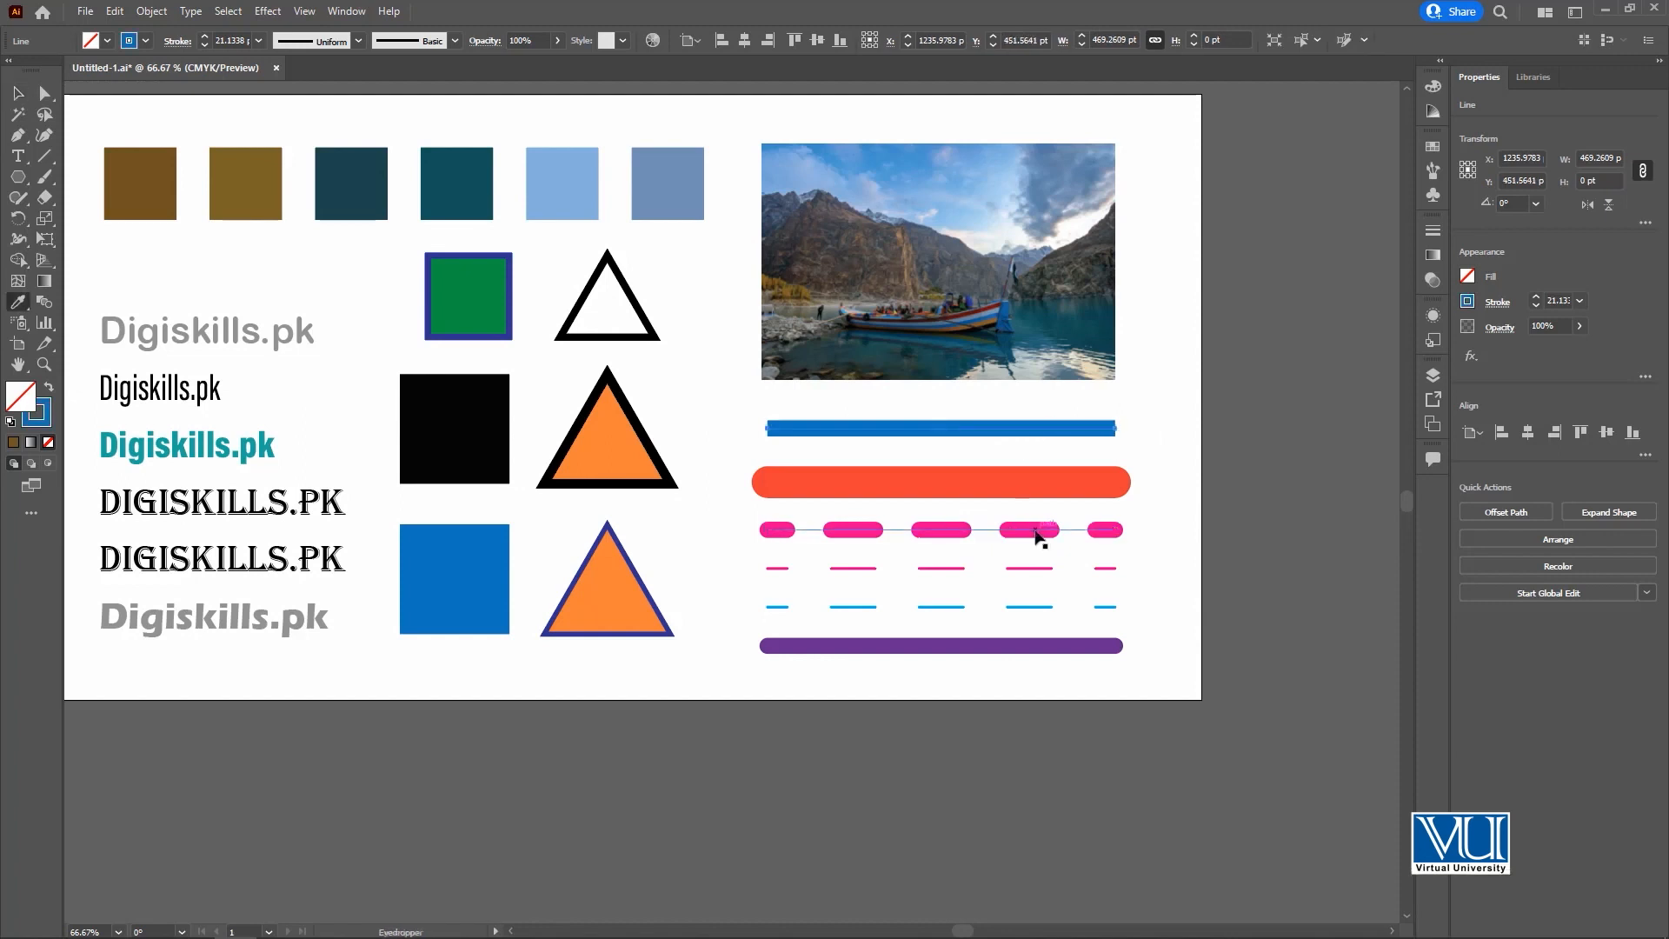
left_click(1037, 530)
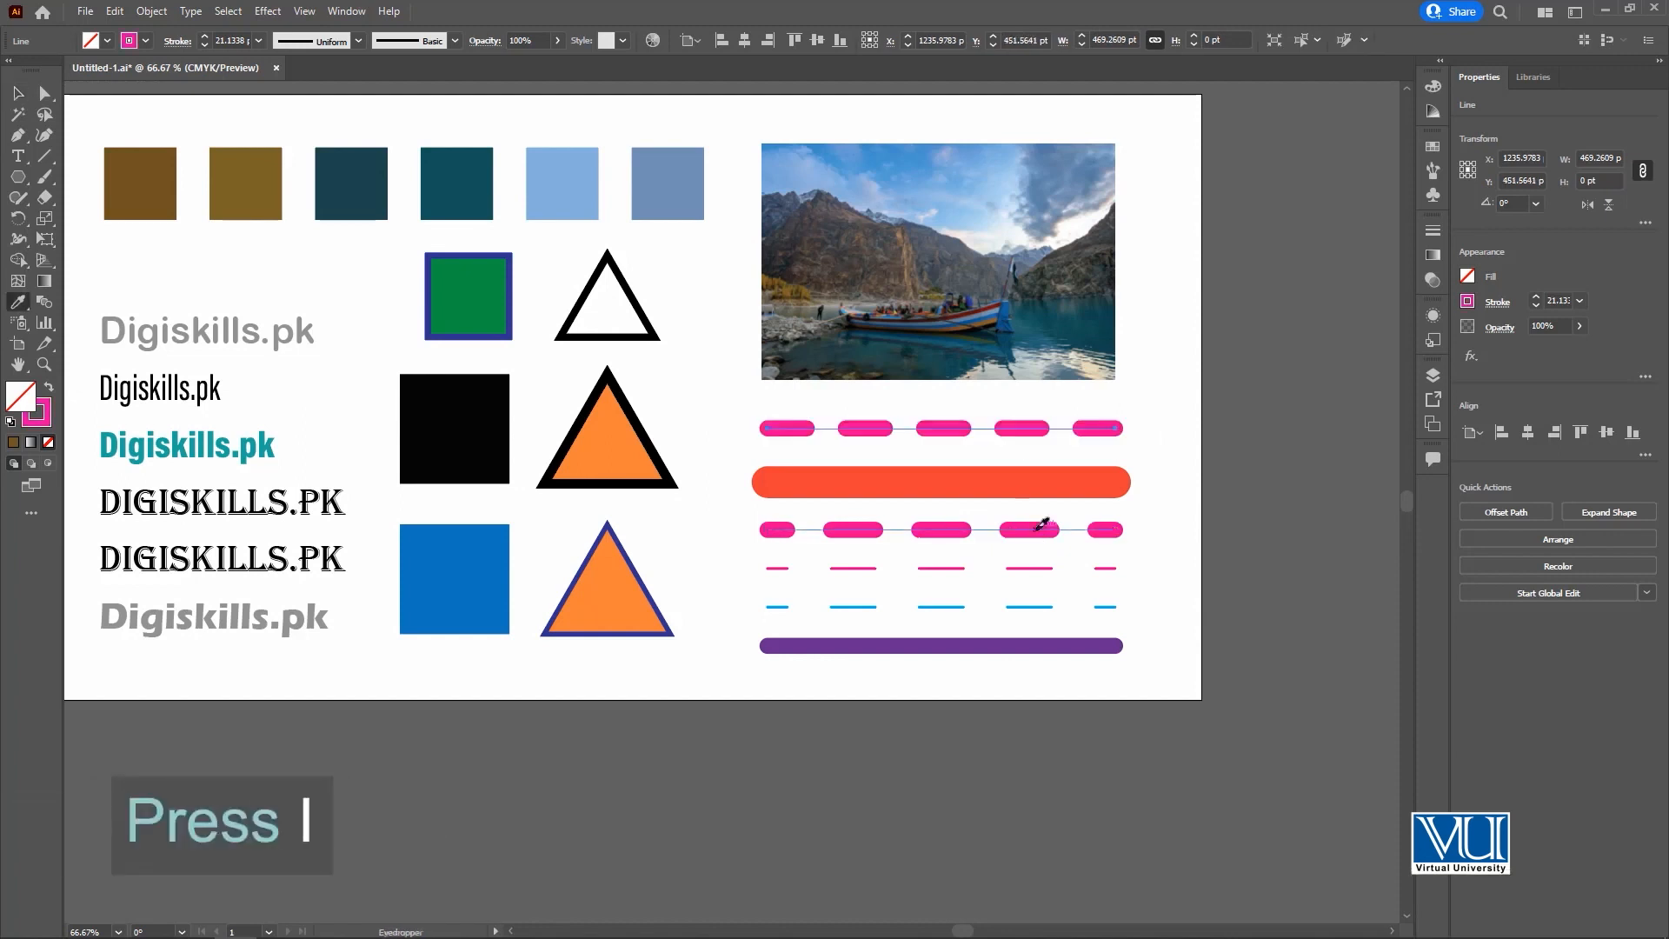
Sample only the orange-red line's colour into the uppermost dashed line's stroke, and restore it by sampling the thick pink dashed line.
left_click(1012, 481, "shift")
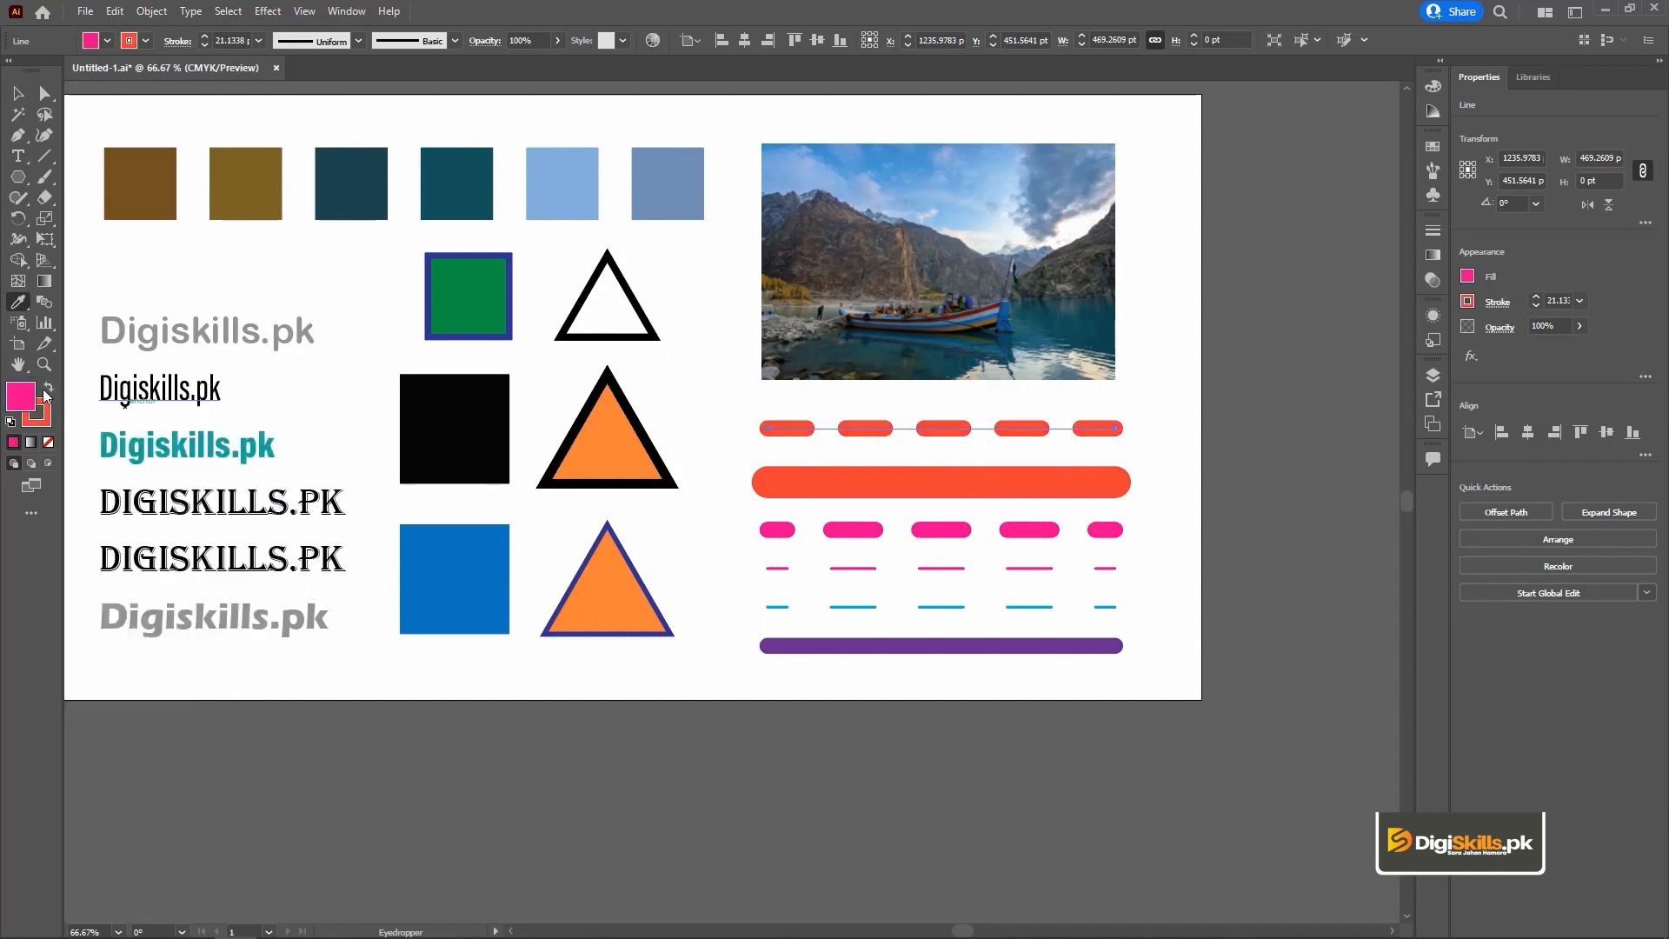
left_click(48, 442)
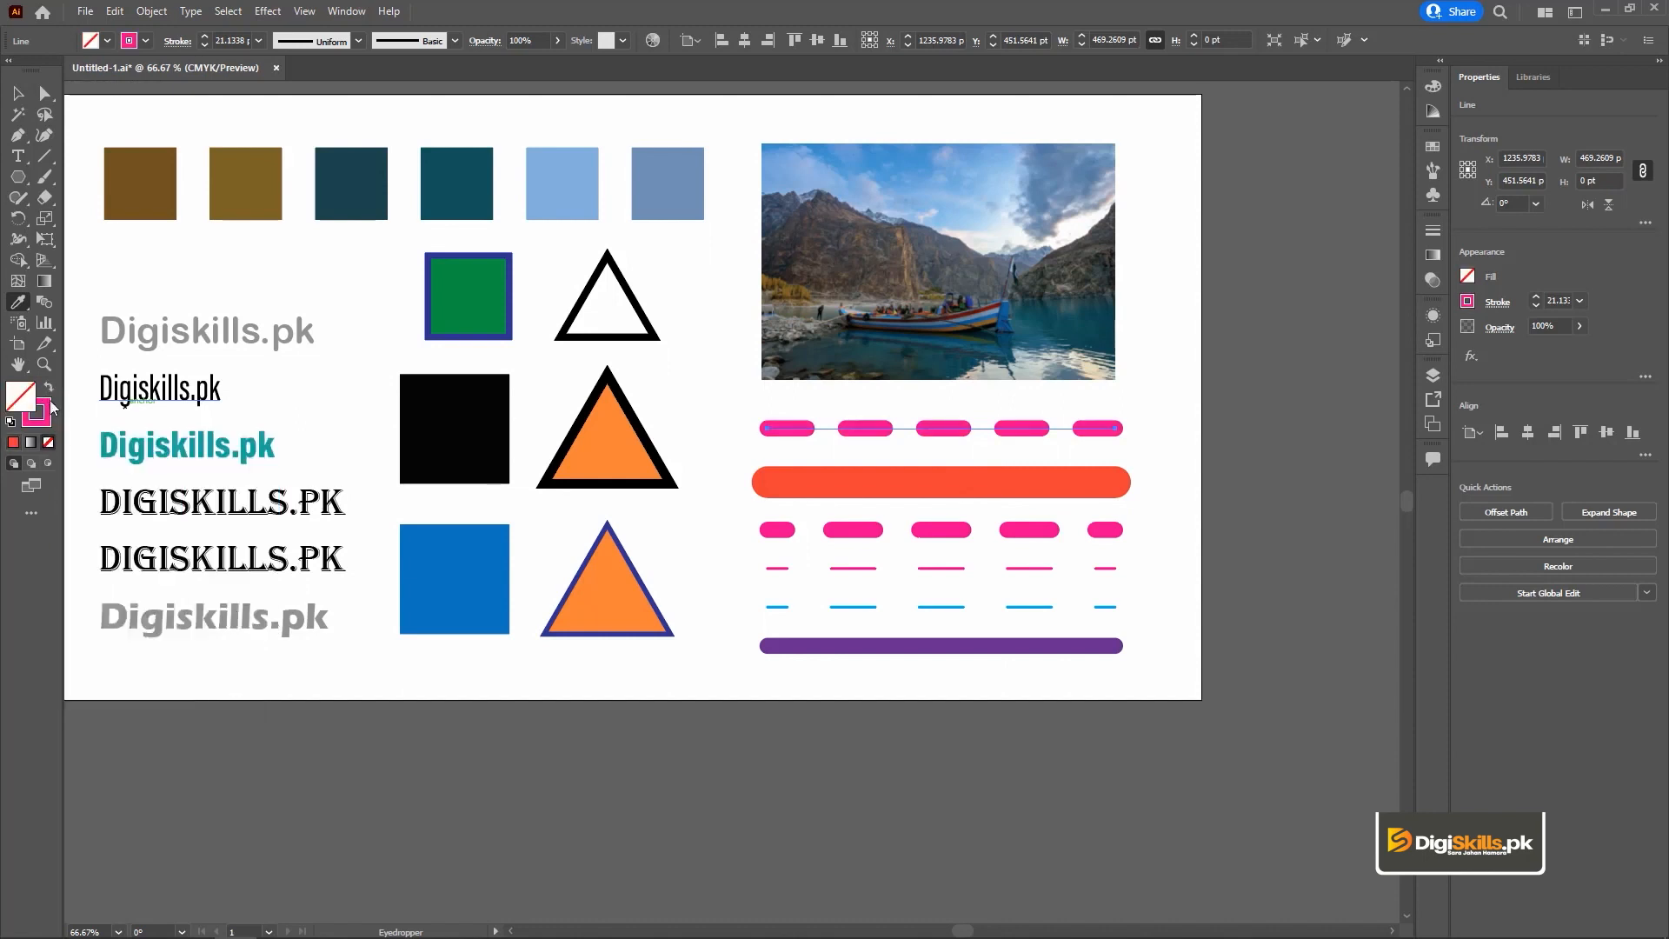
left_click(47, 404)
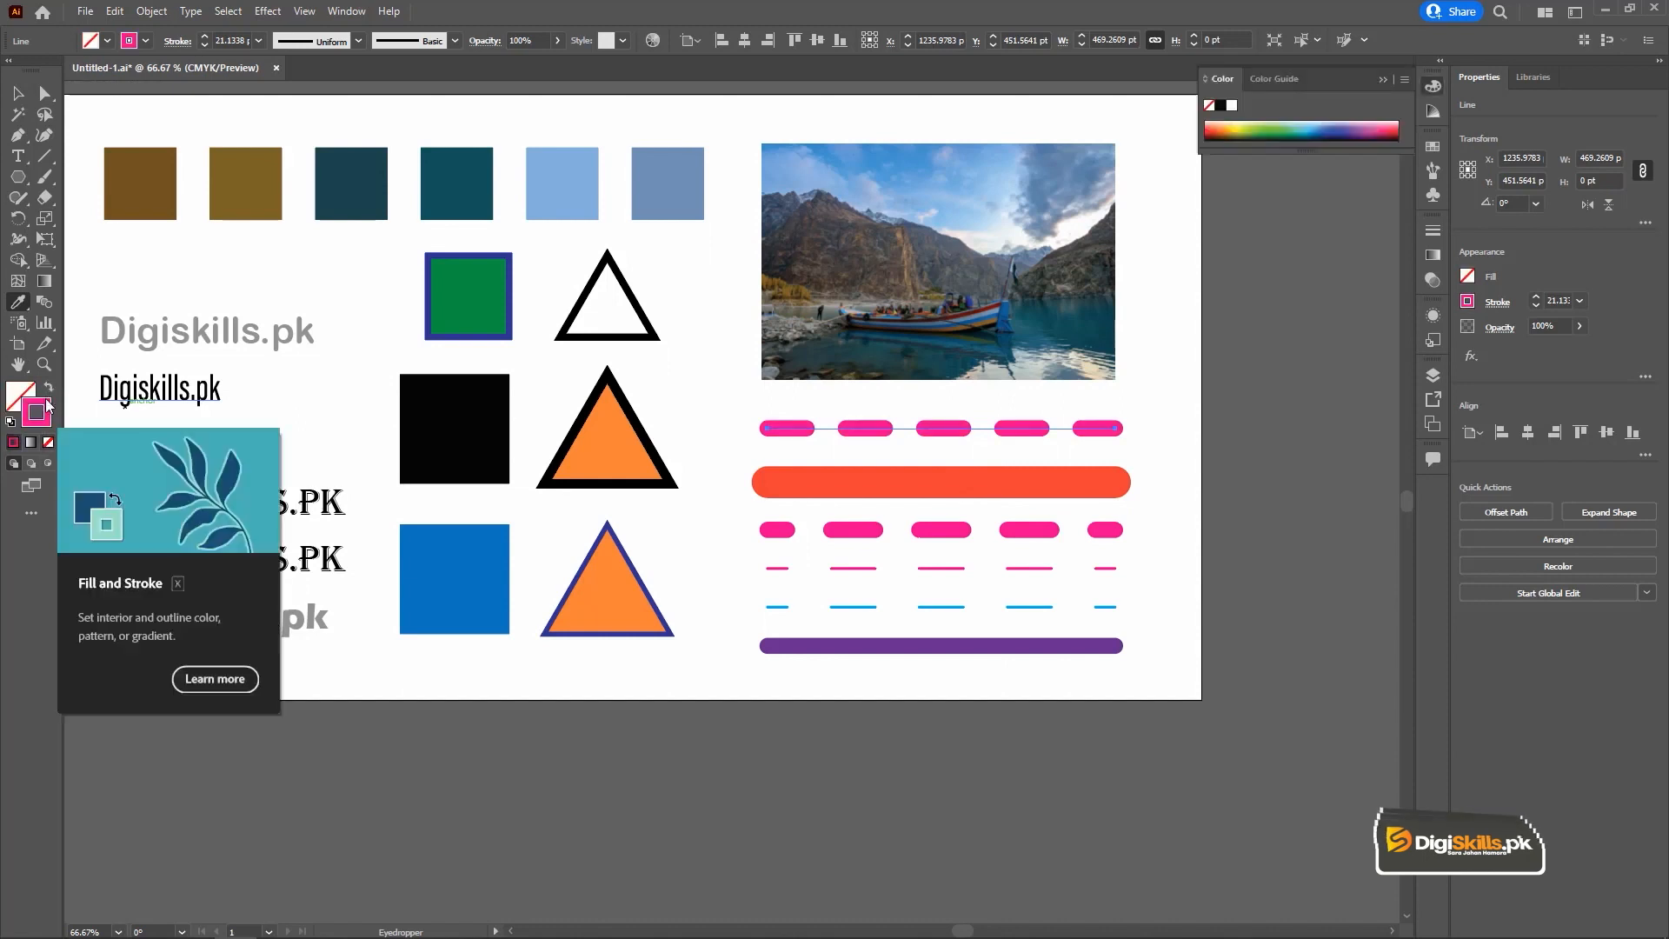
left_click(940, 480)
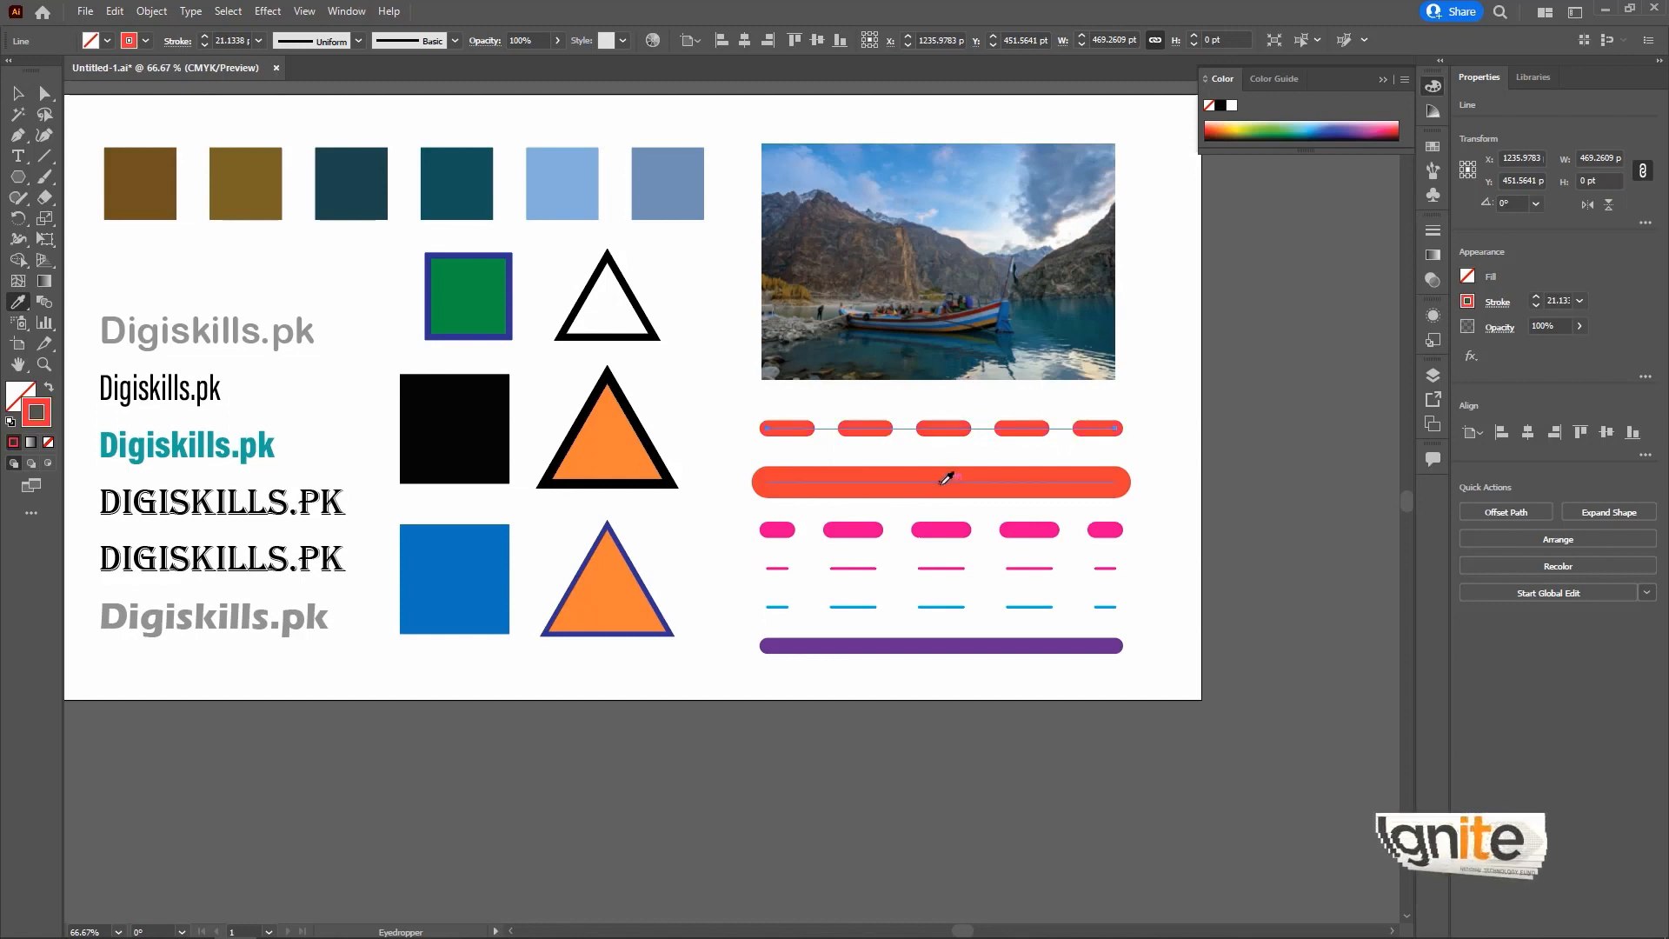
left_click(948, 529)
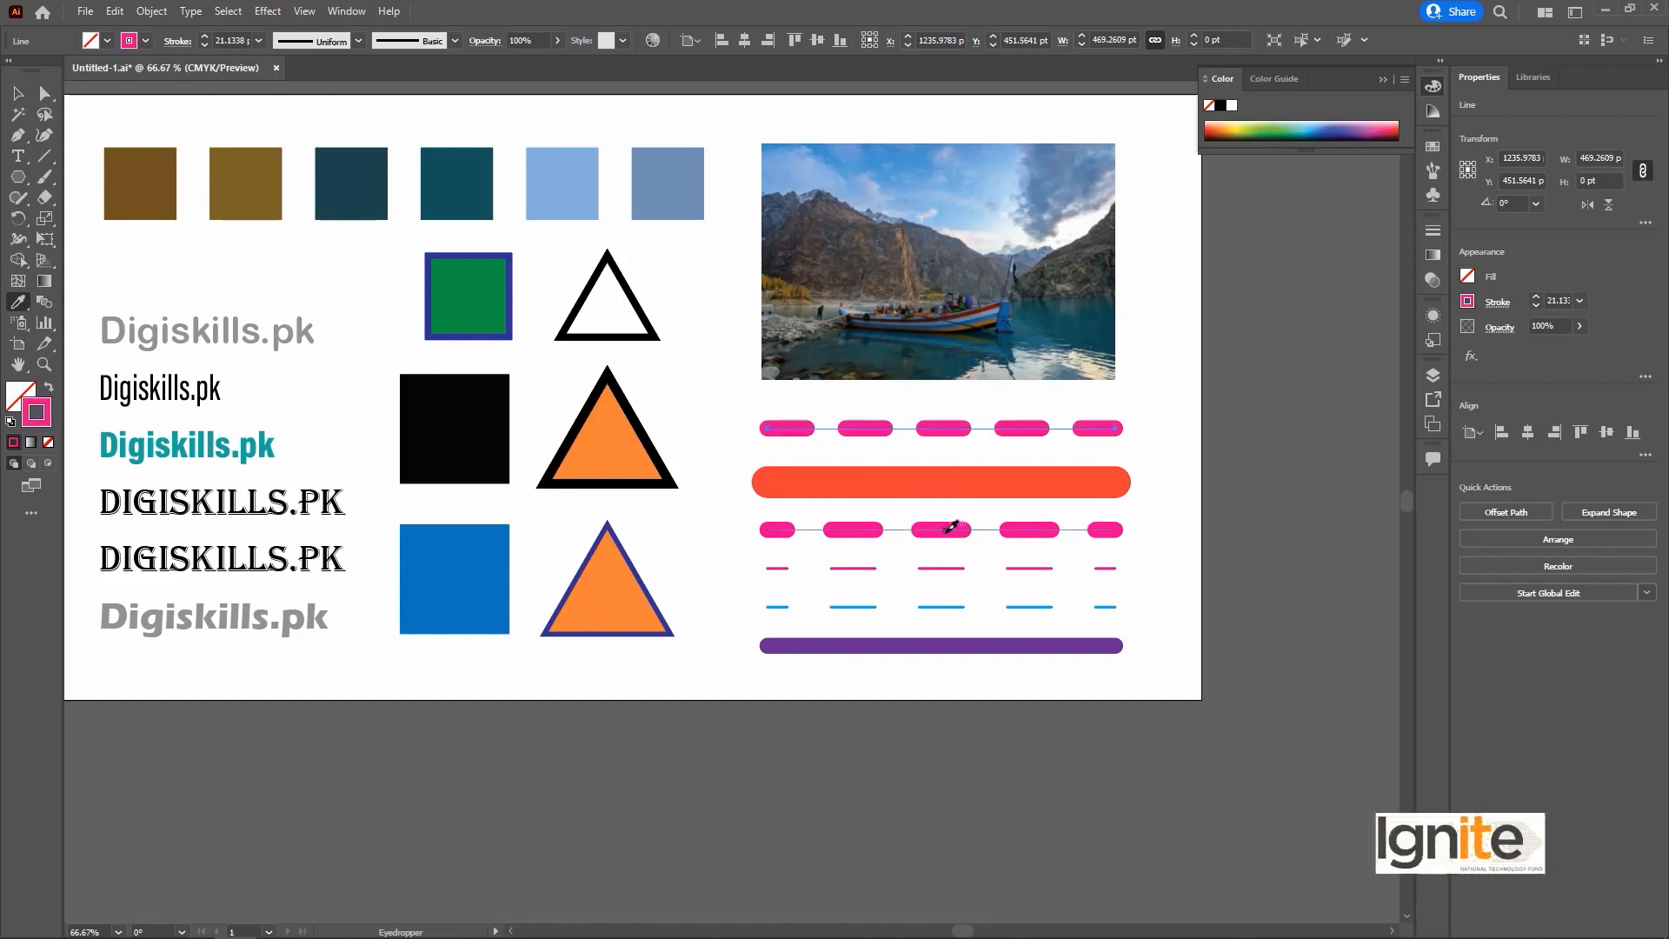
Copy the solid purple line's stroke colour, weight and style onto the thin blue dashed line with the Eyedropper.
left_click(16, 91)
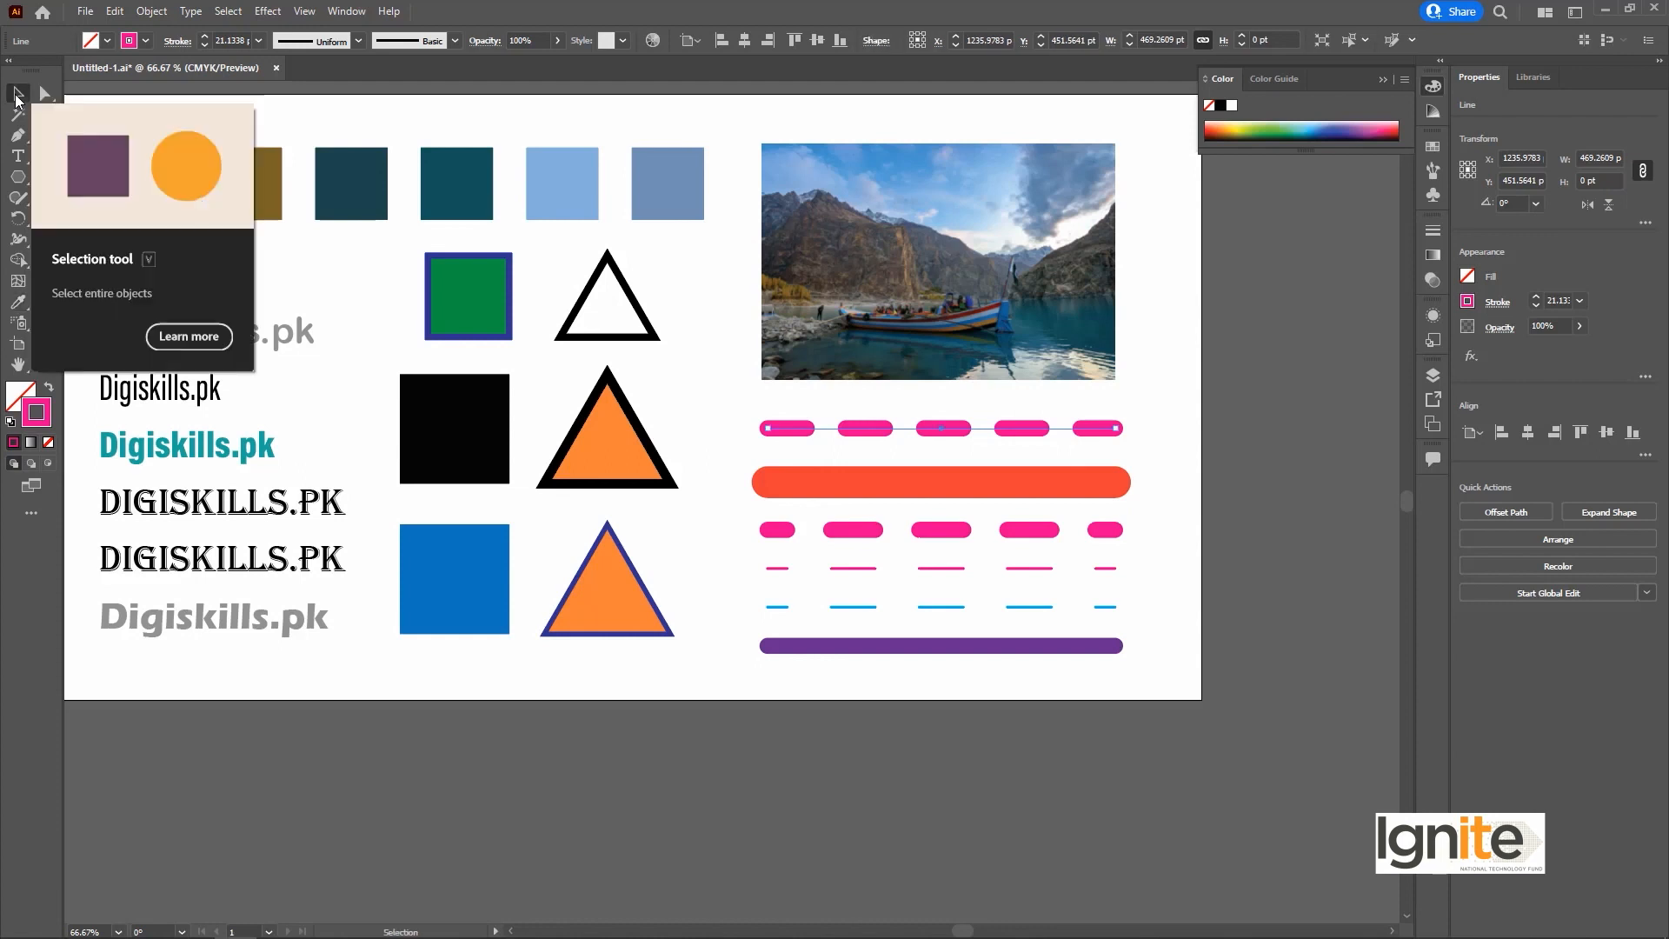
left_click(1044, 607)
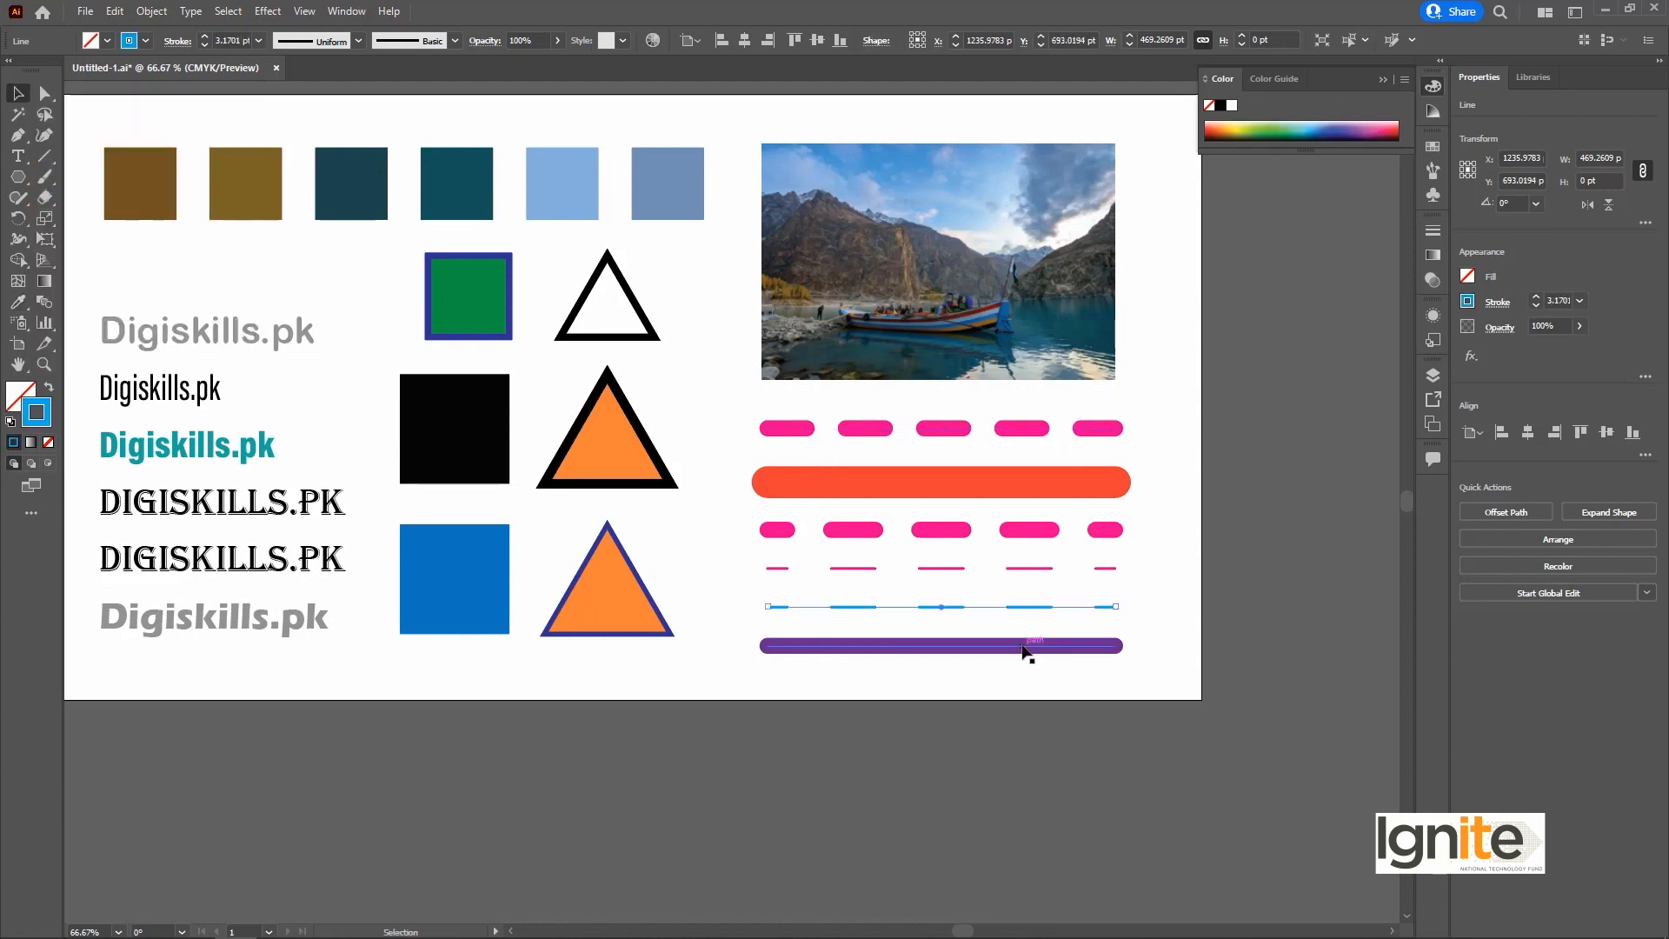
key("i")
left_click(1024, 645)
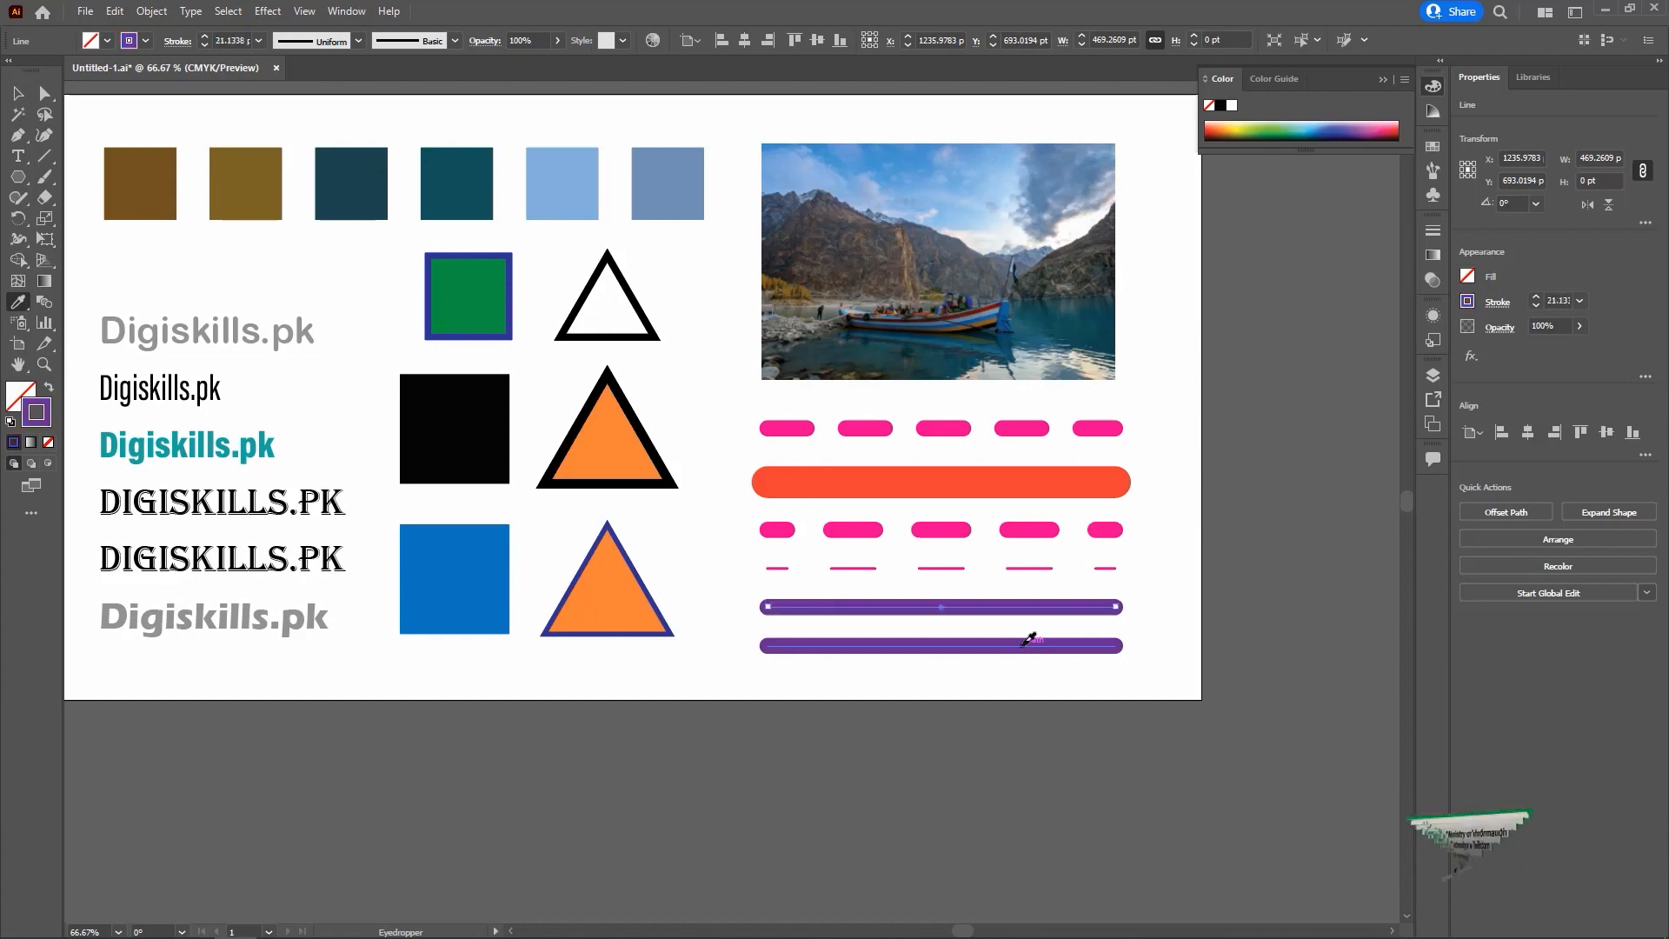
Undo the purple stroke copy, and give the solid orange-red line a projecting cap and a miter join.
key("ctrl+z")
key("v")
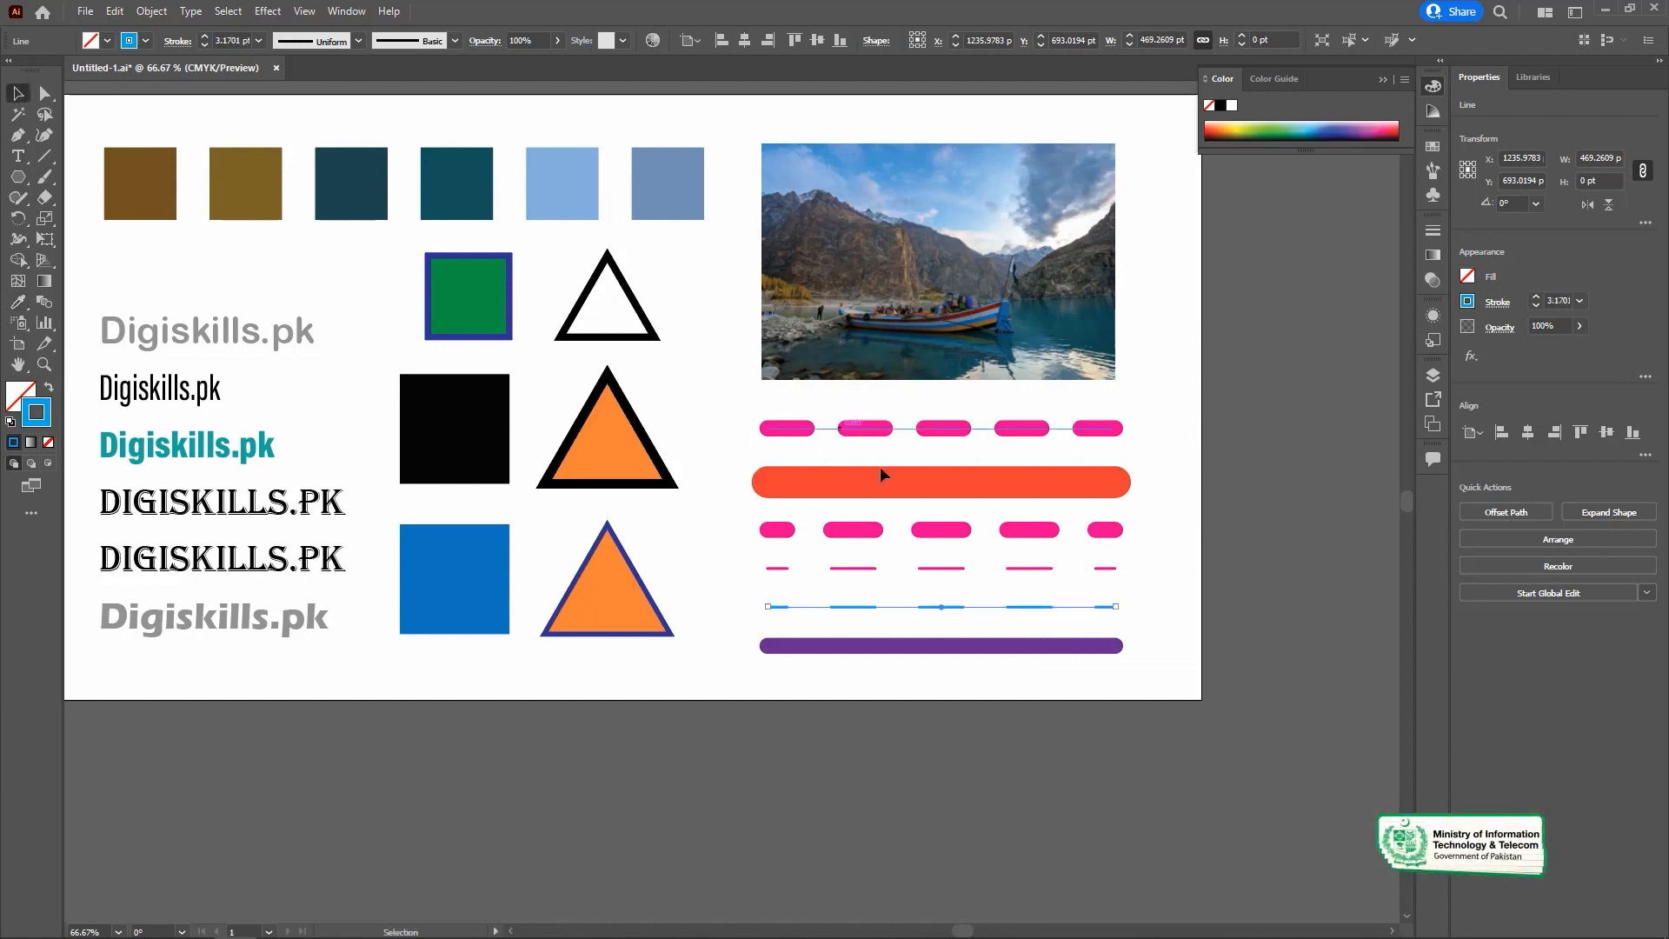
left_click(905, 485)
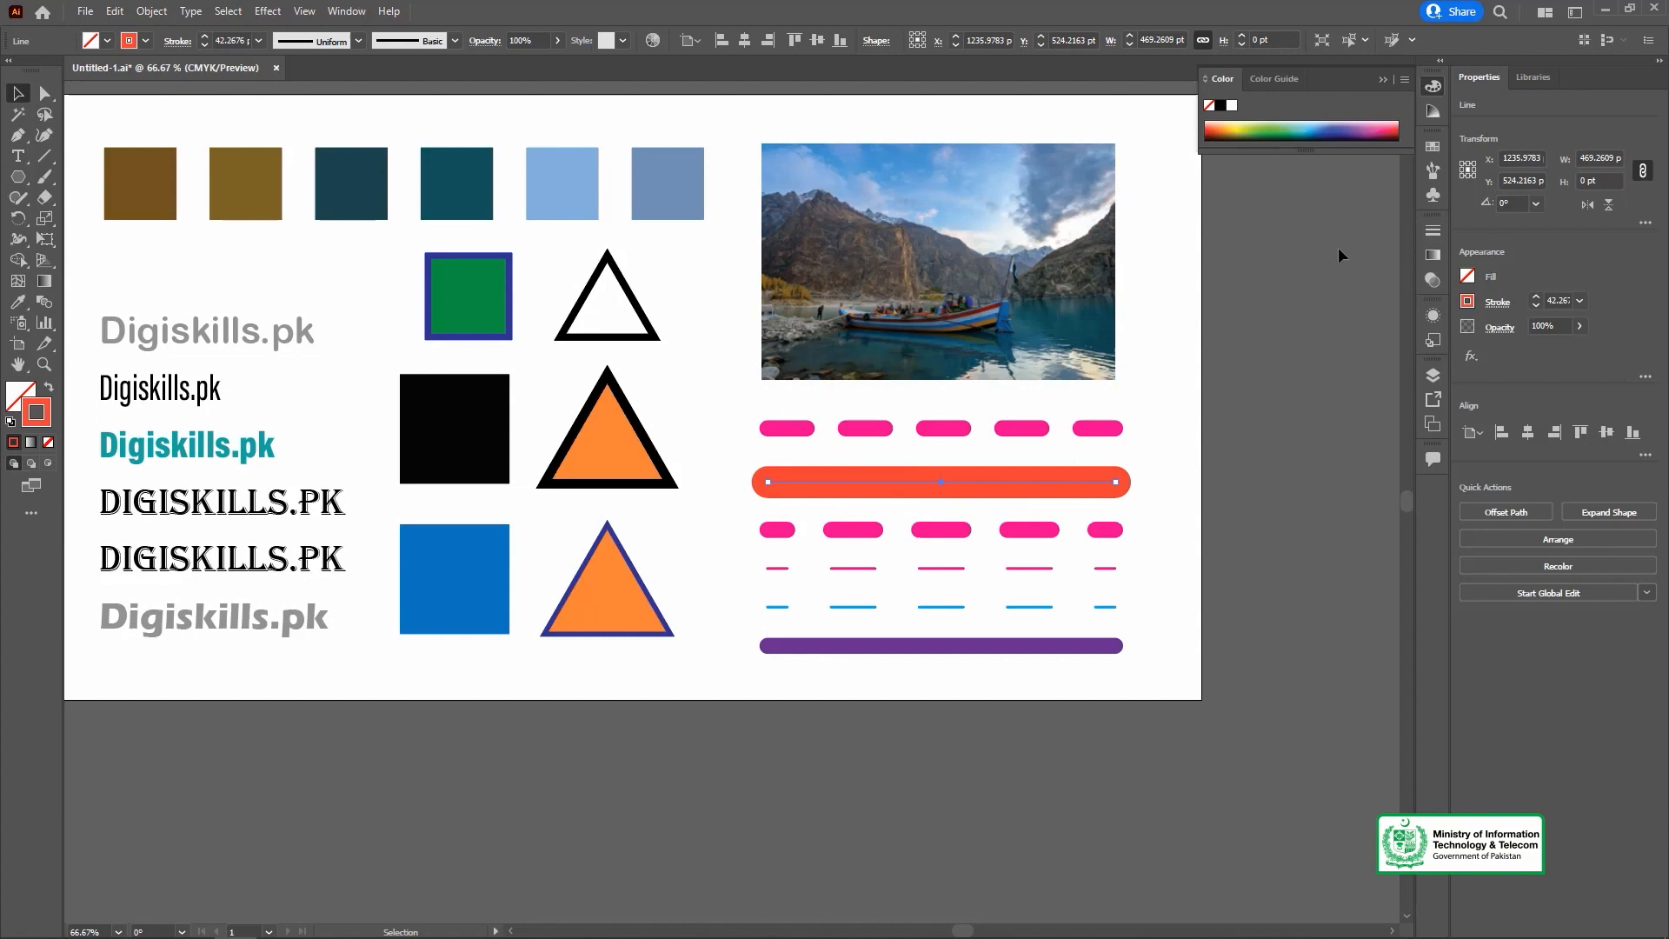
left_click(1432, 230)
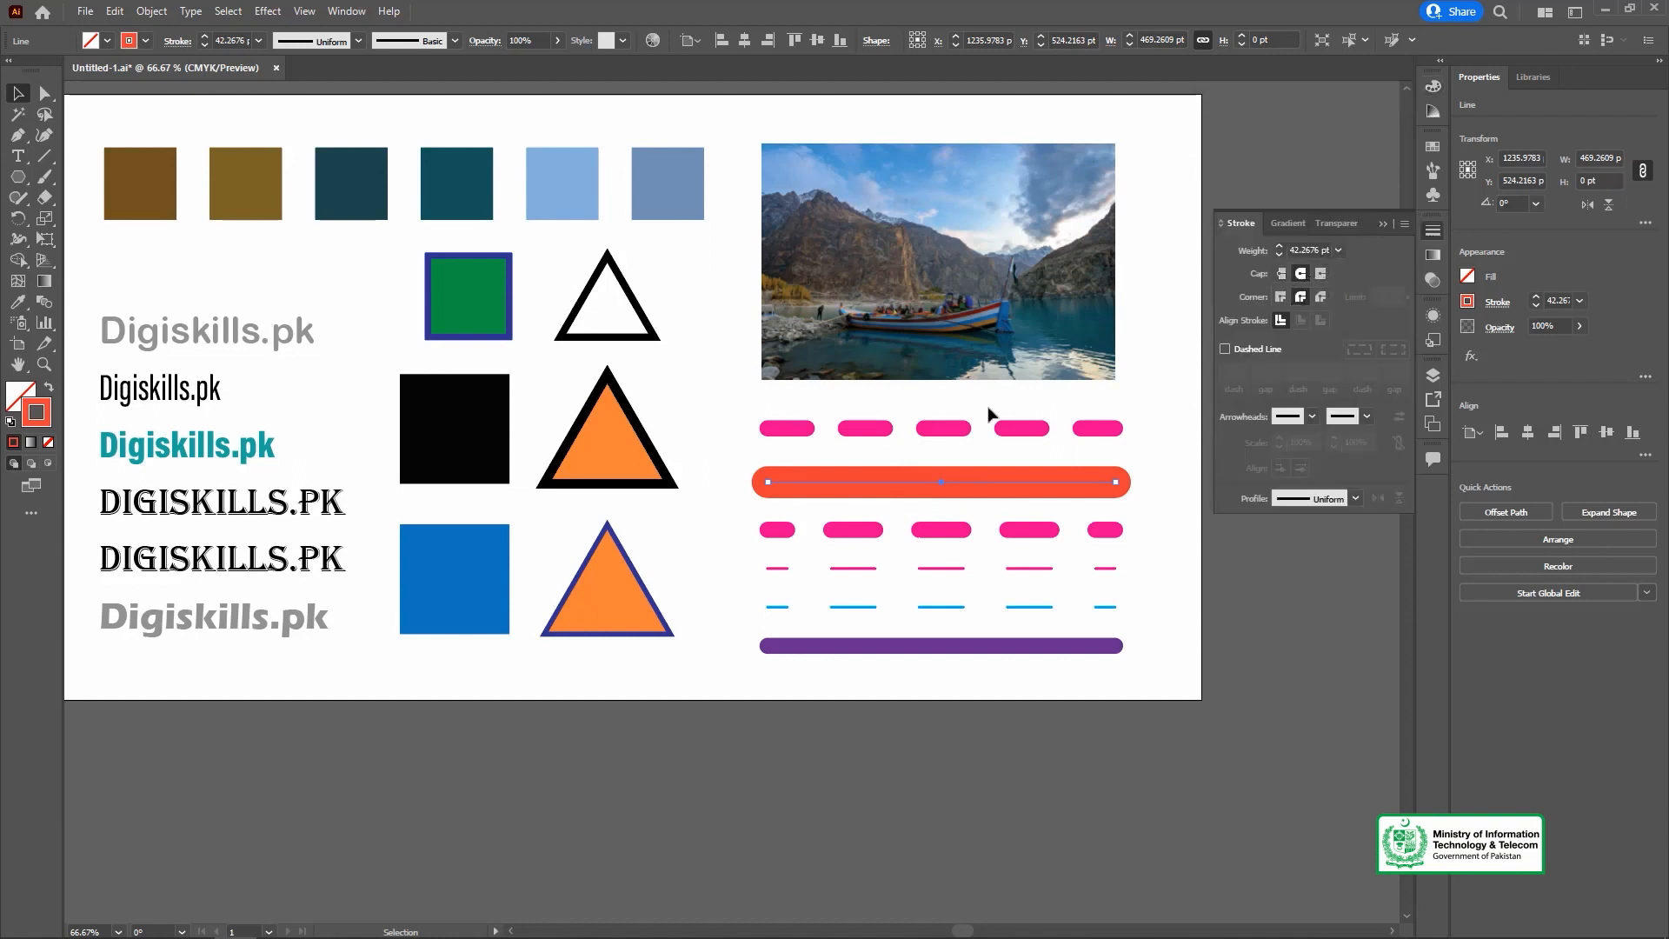
left_click(1319, 275)
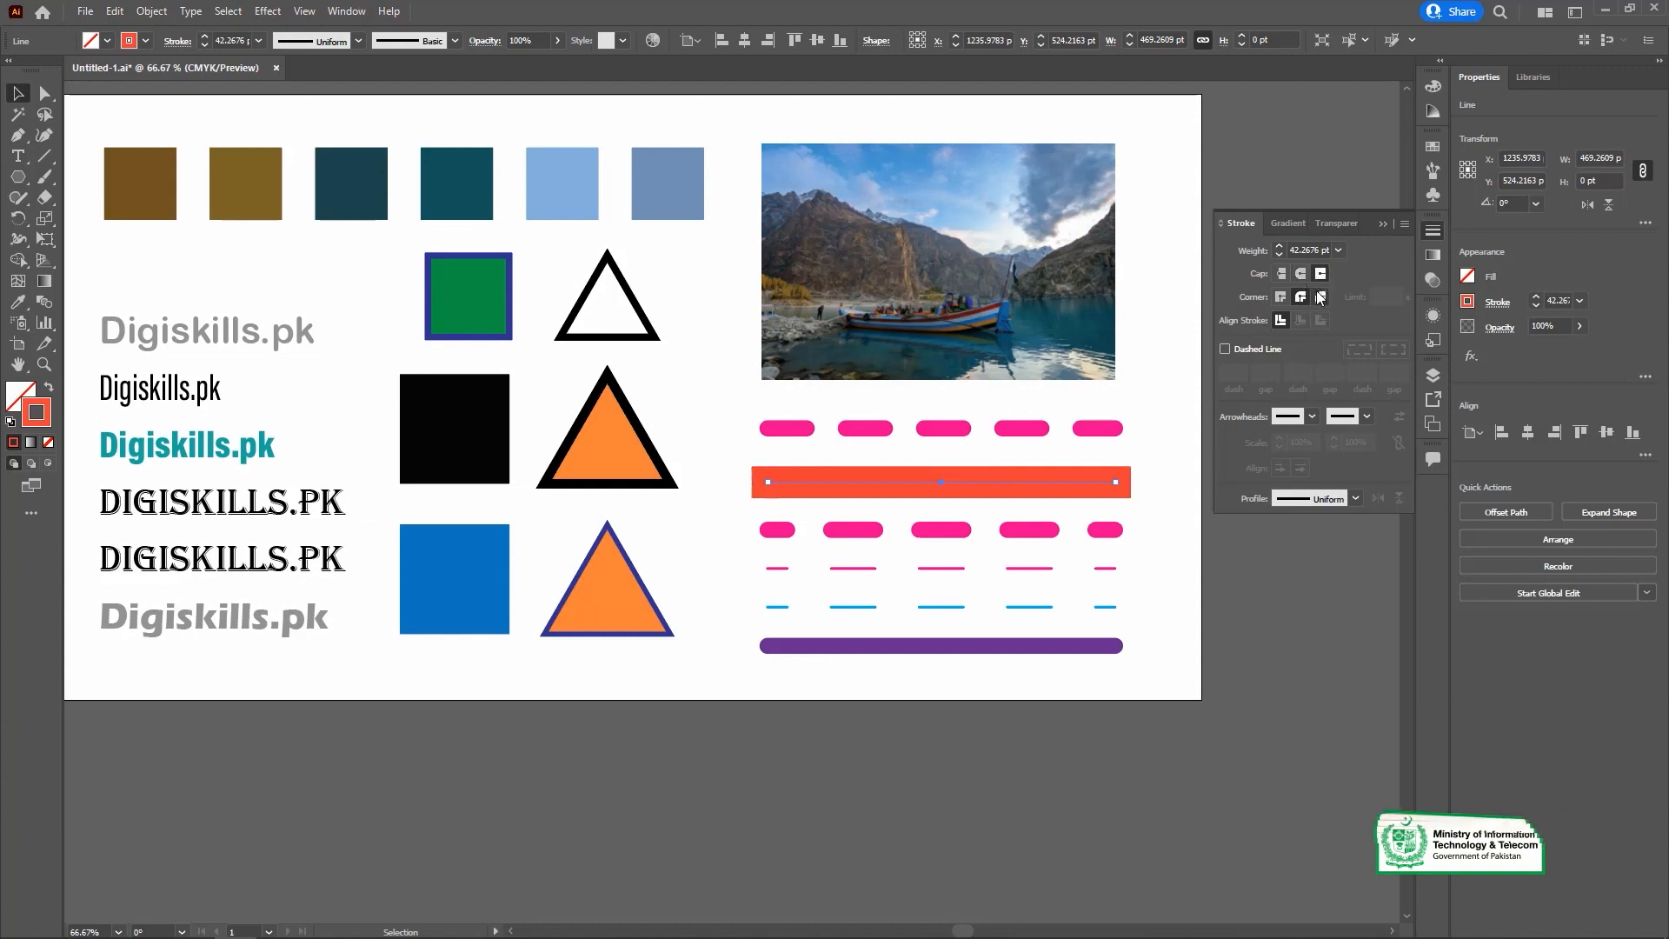
left_click(1281, 297)
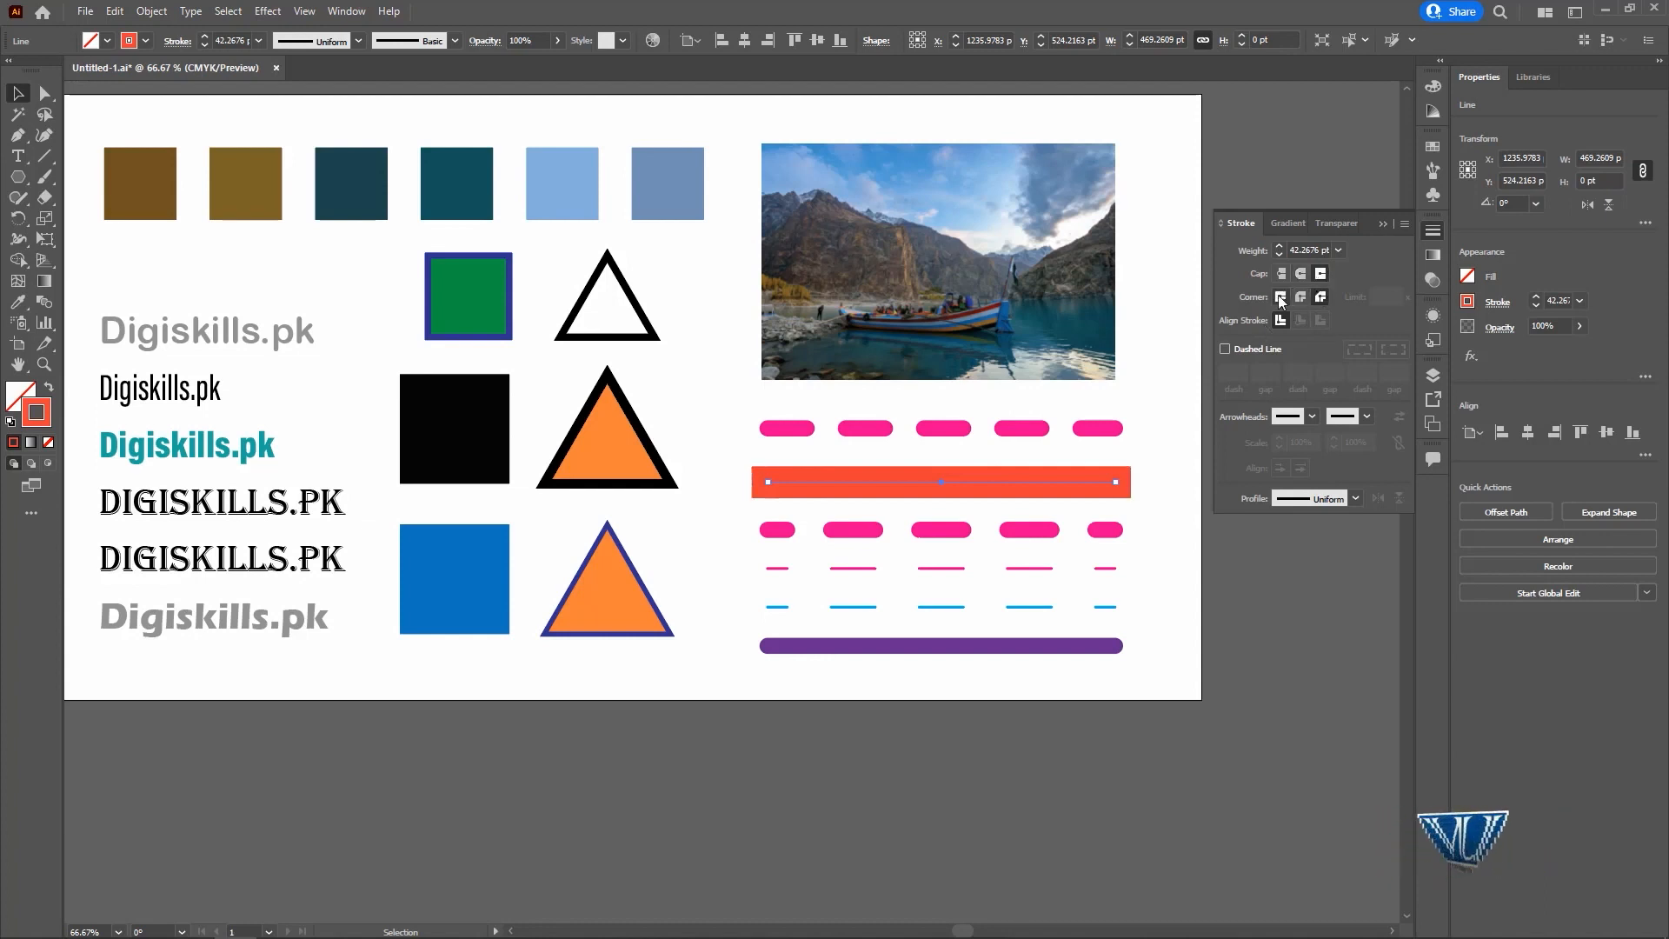
Copy the orange-red line's stroke onto the thin blue dashed line with the Eyedropper, and set its cap and corners to round.
left_click(1008, 606)
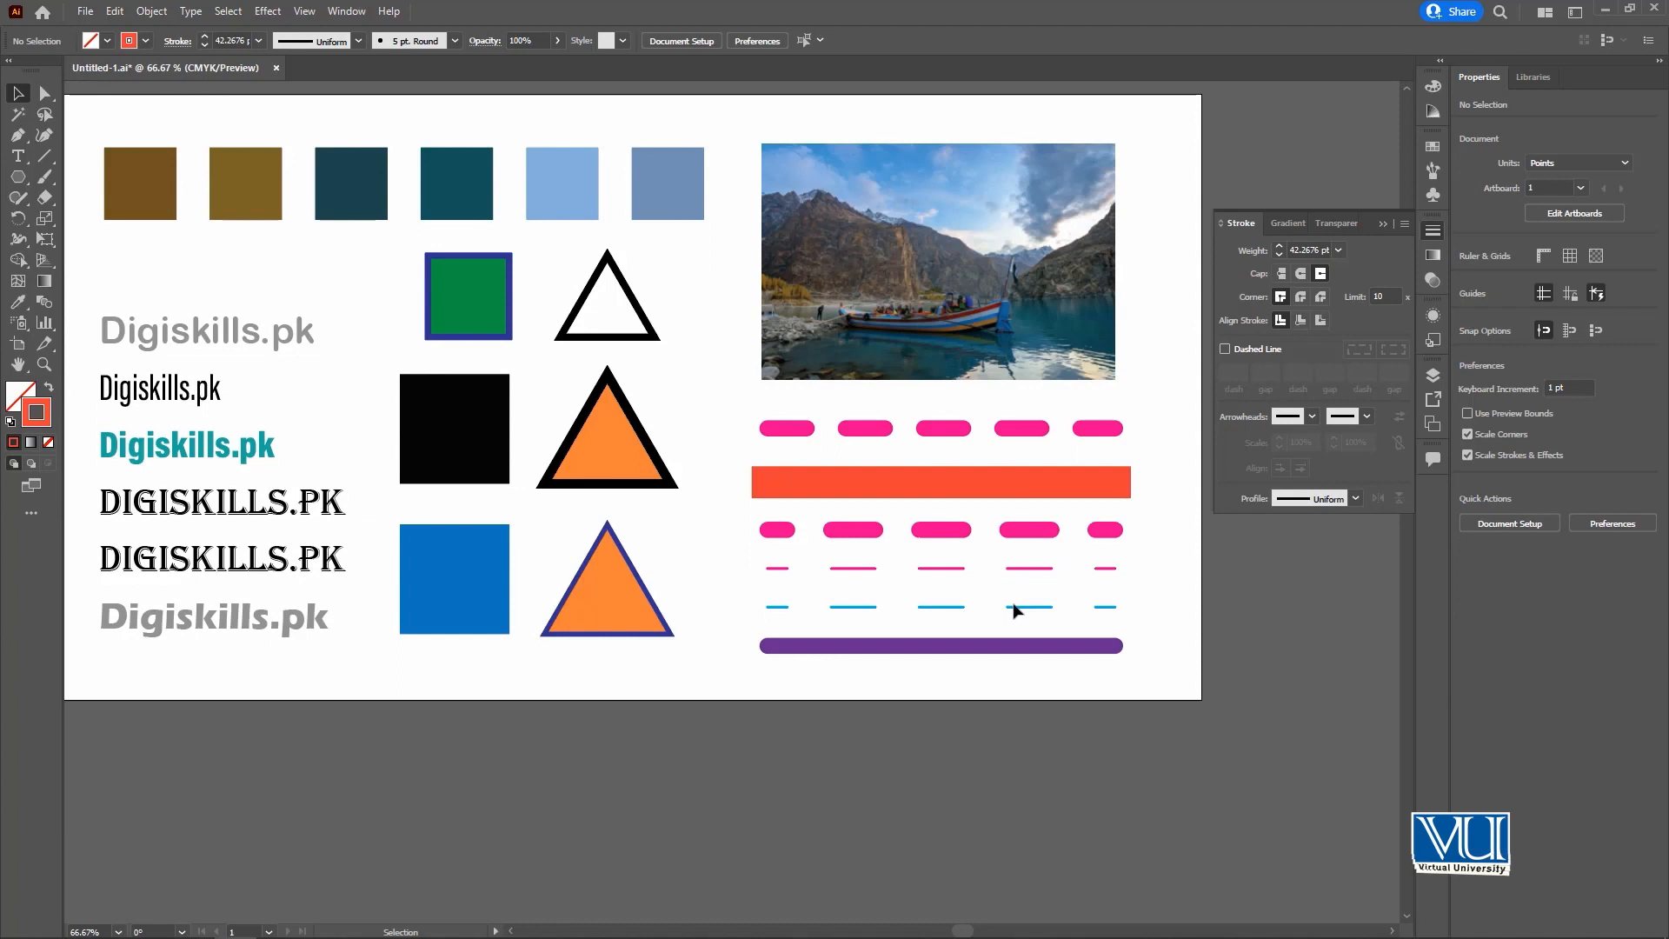
left_click(1014, 608)
key("i")
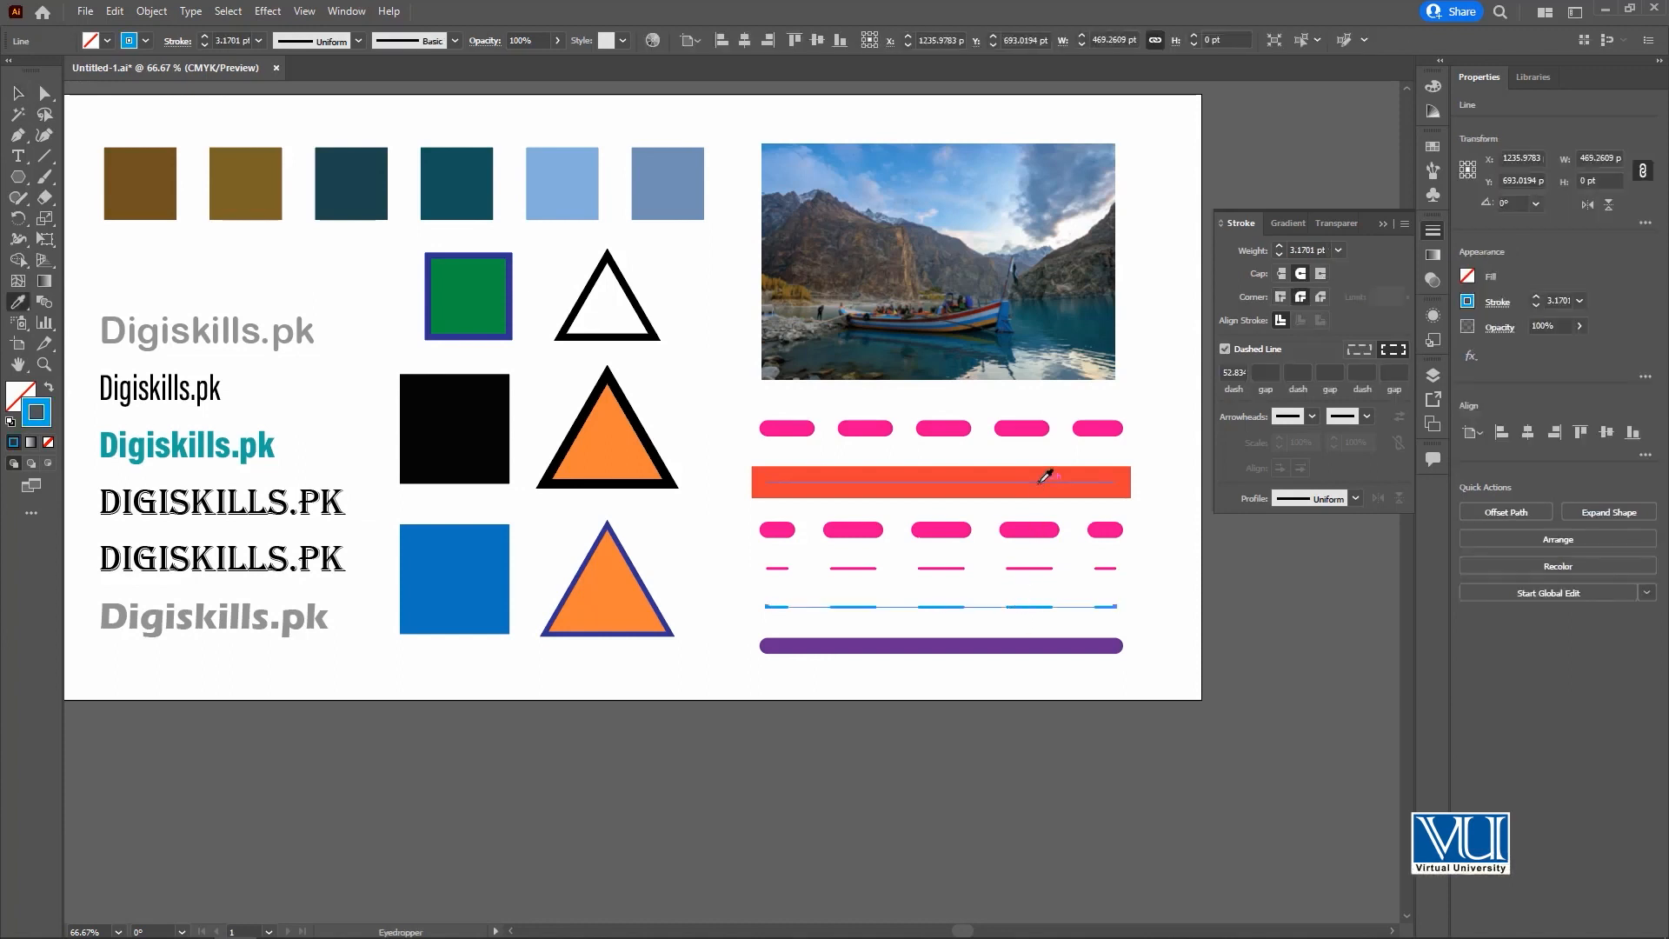
left_click(1041, 481)
left_click(1300, 273)
left_click(1300, 296)
left_click(17, 93)
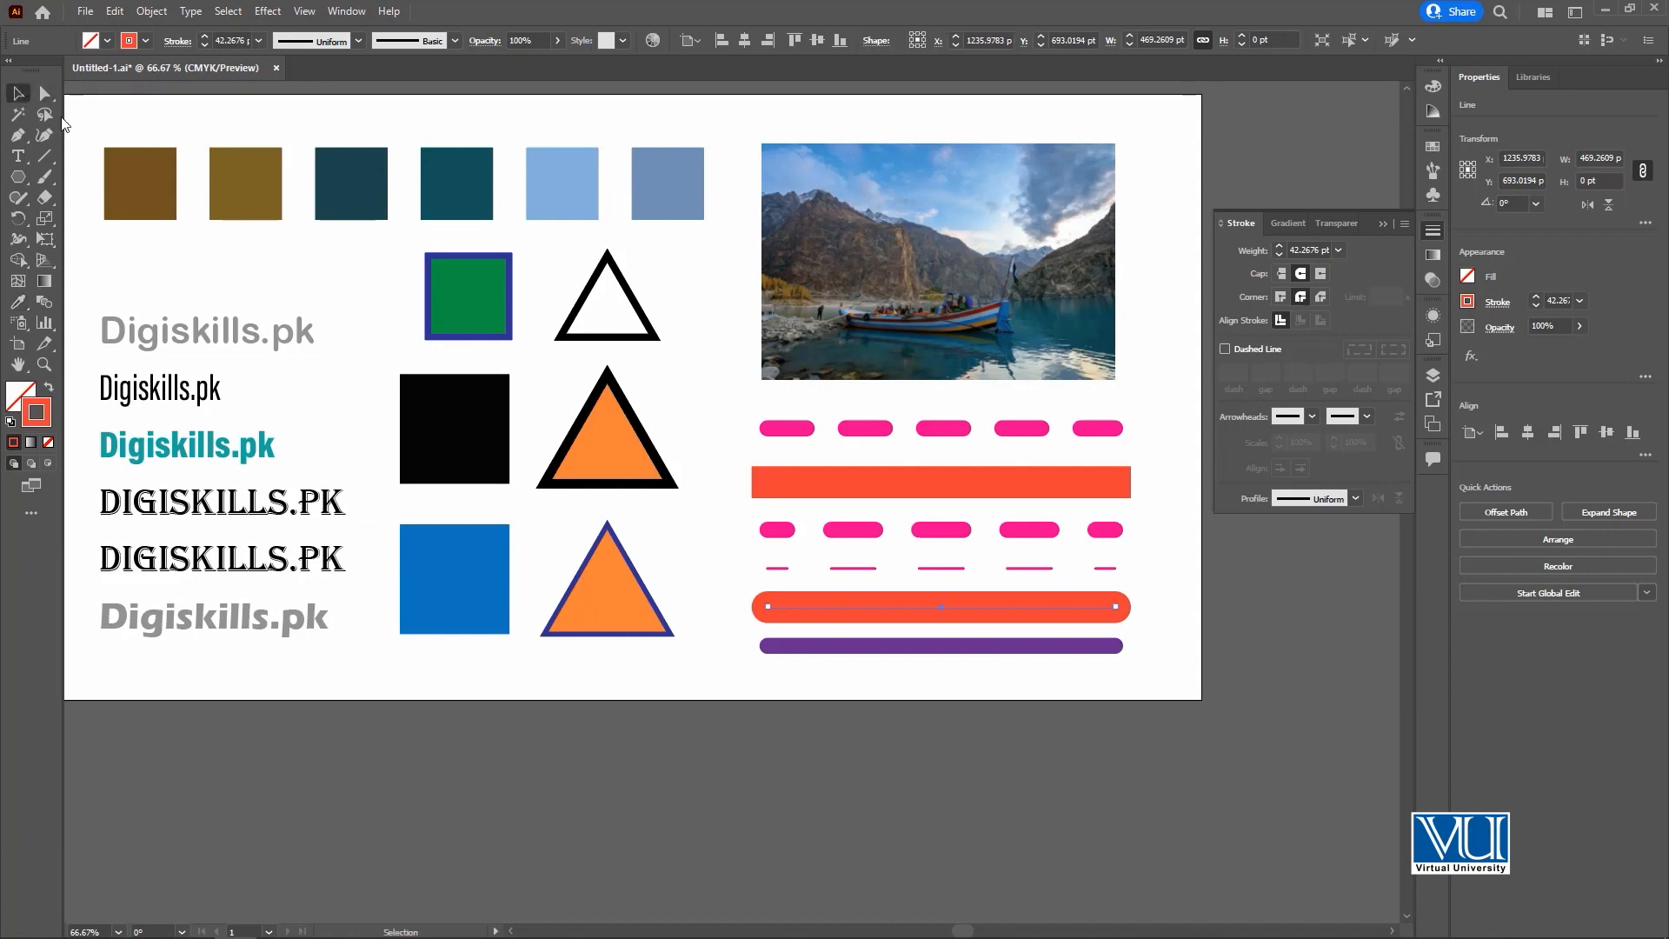
left_click(974, 674)
Recolour the large black square by sampling several points of the photo with the Eyedropper, ending on a pale pinkish grey near the horizon.
left_click_drag(984, 606, 985, 566)
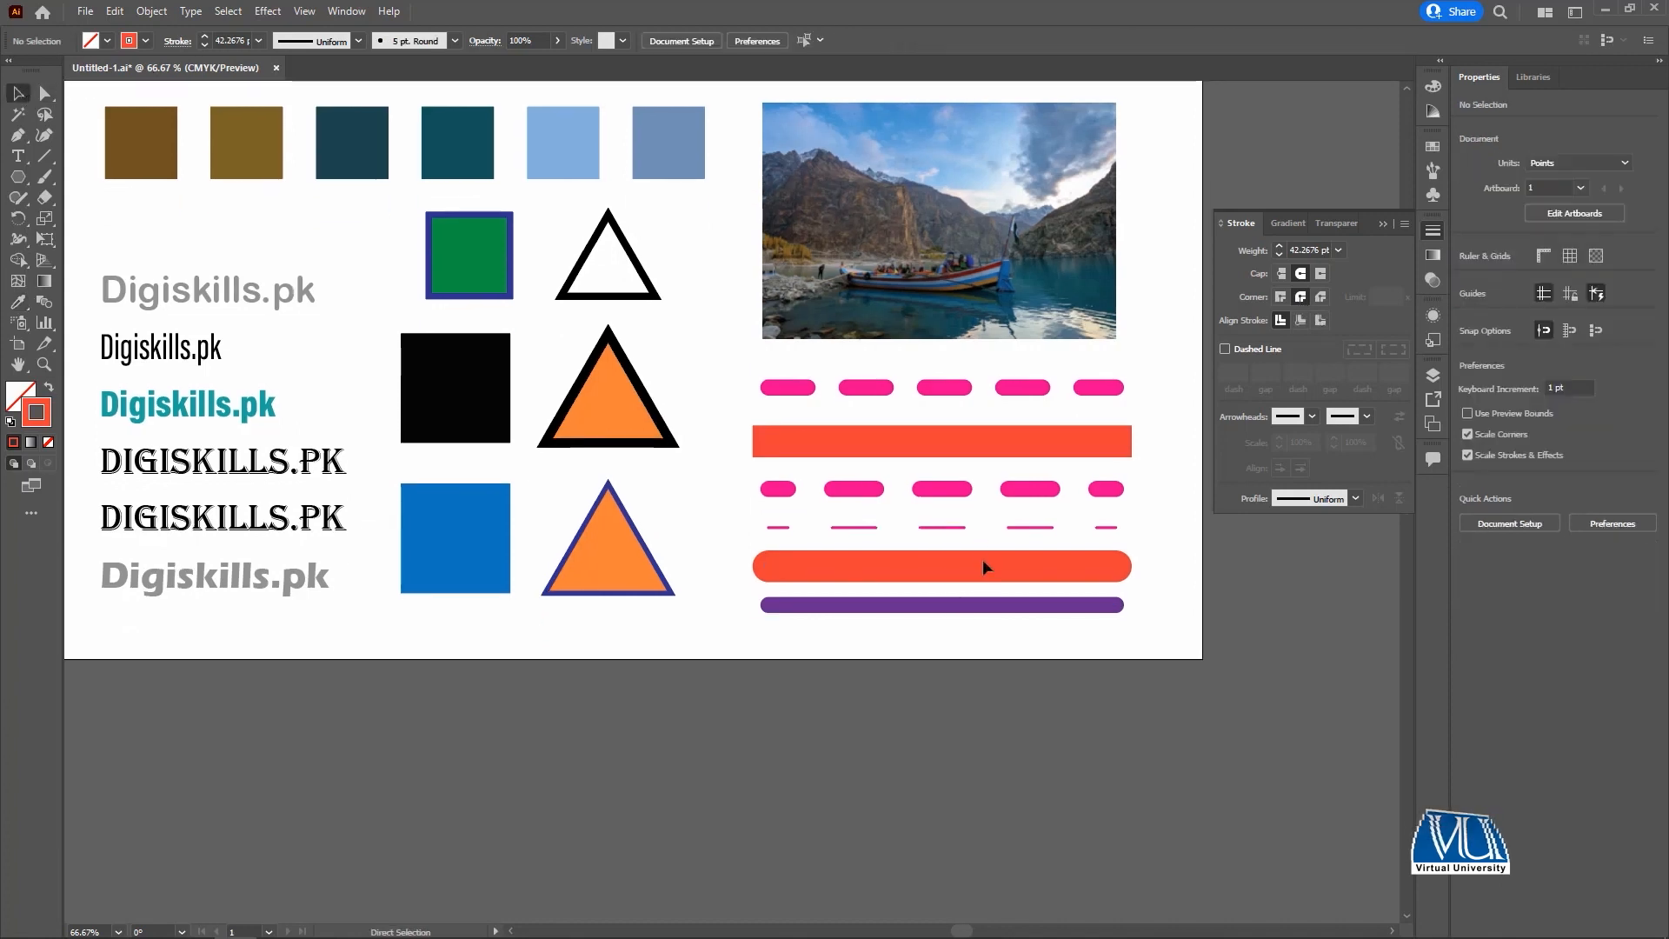
key("ctrl+minus")
left_click_drag(674, 345, 722, 375)
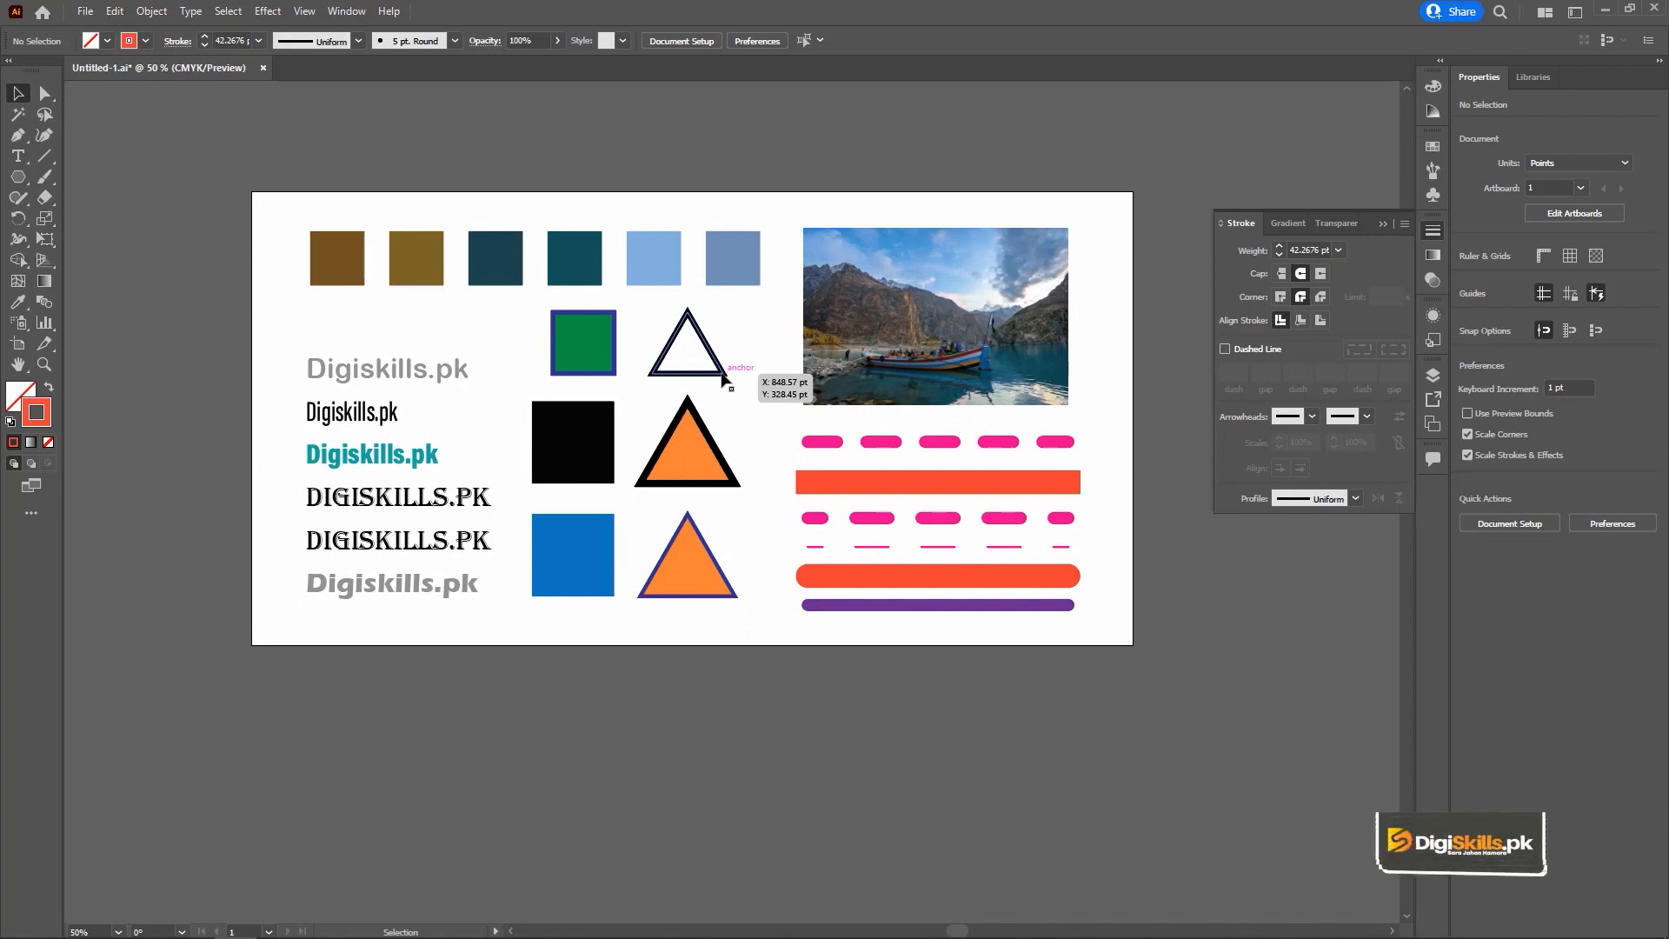
left_click(573, 424)
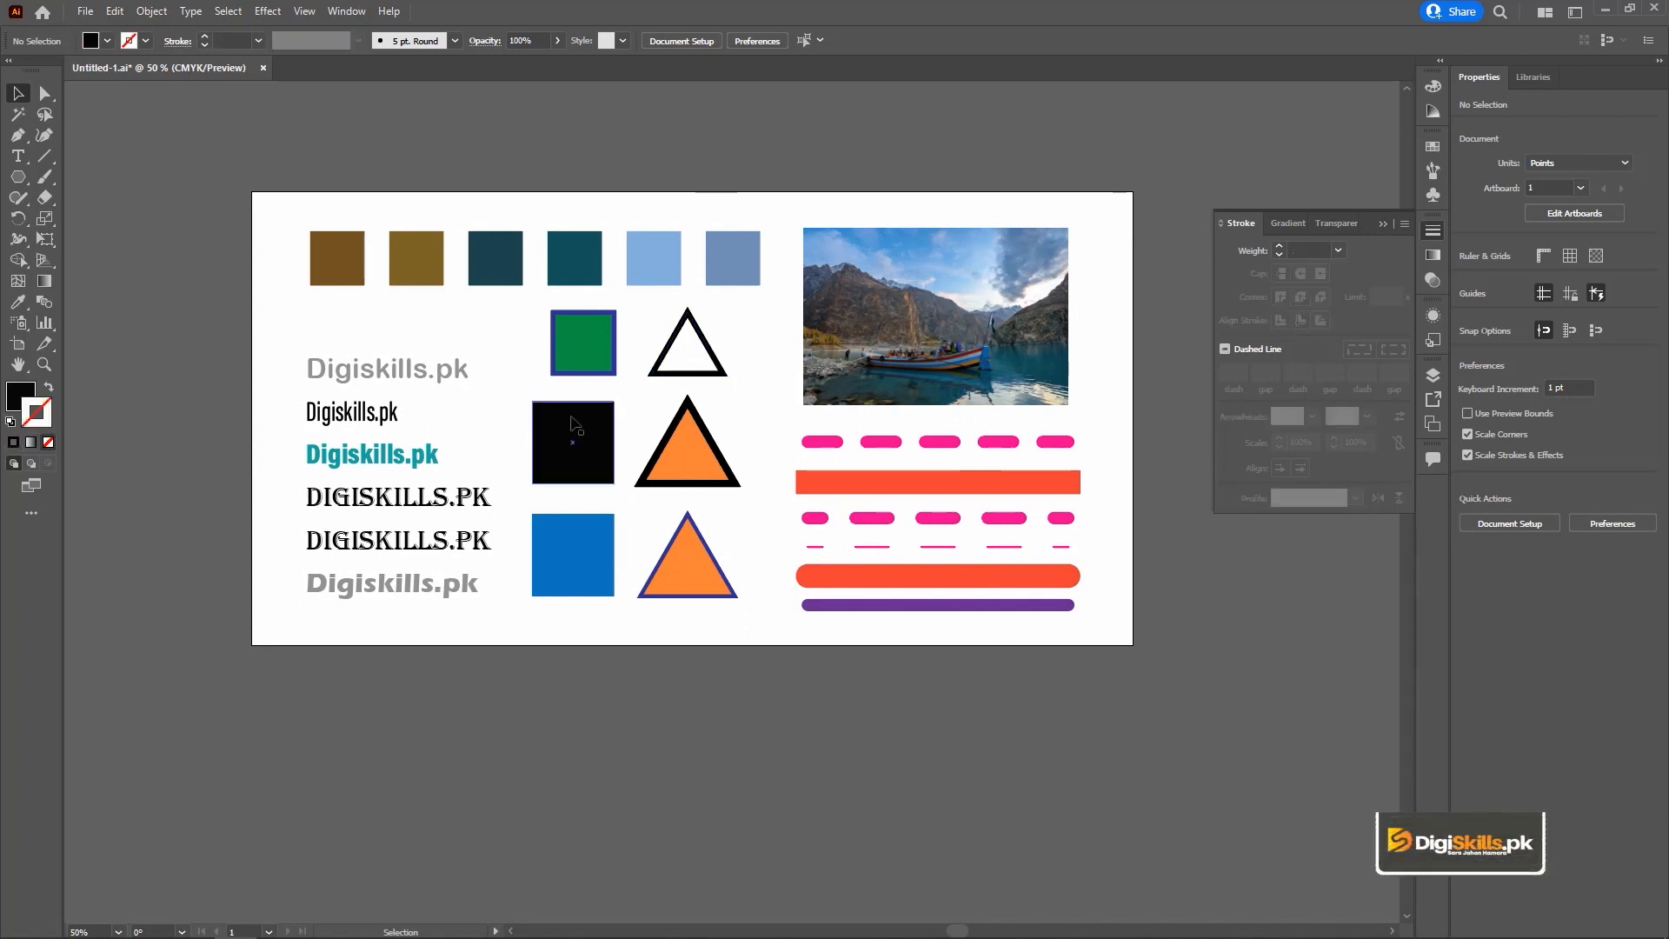
key("i")
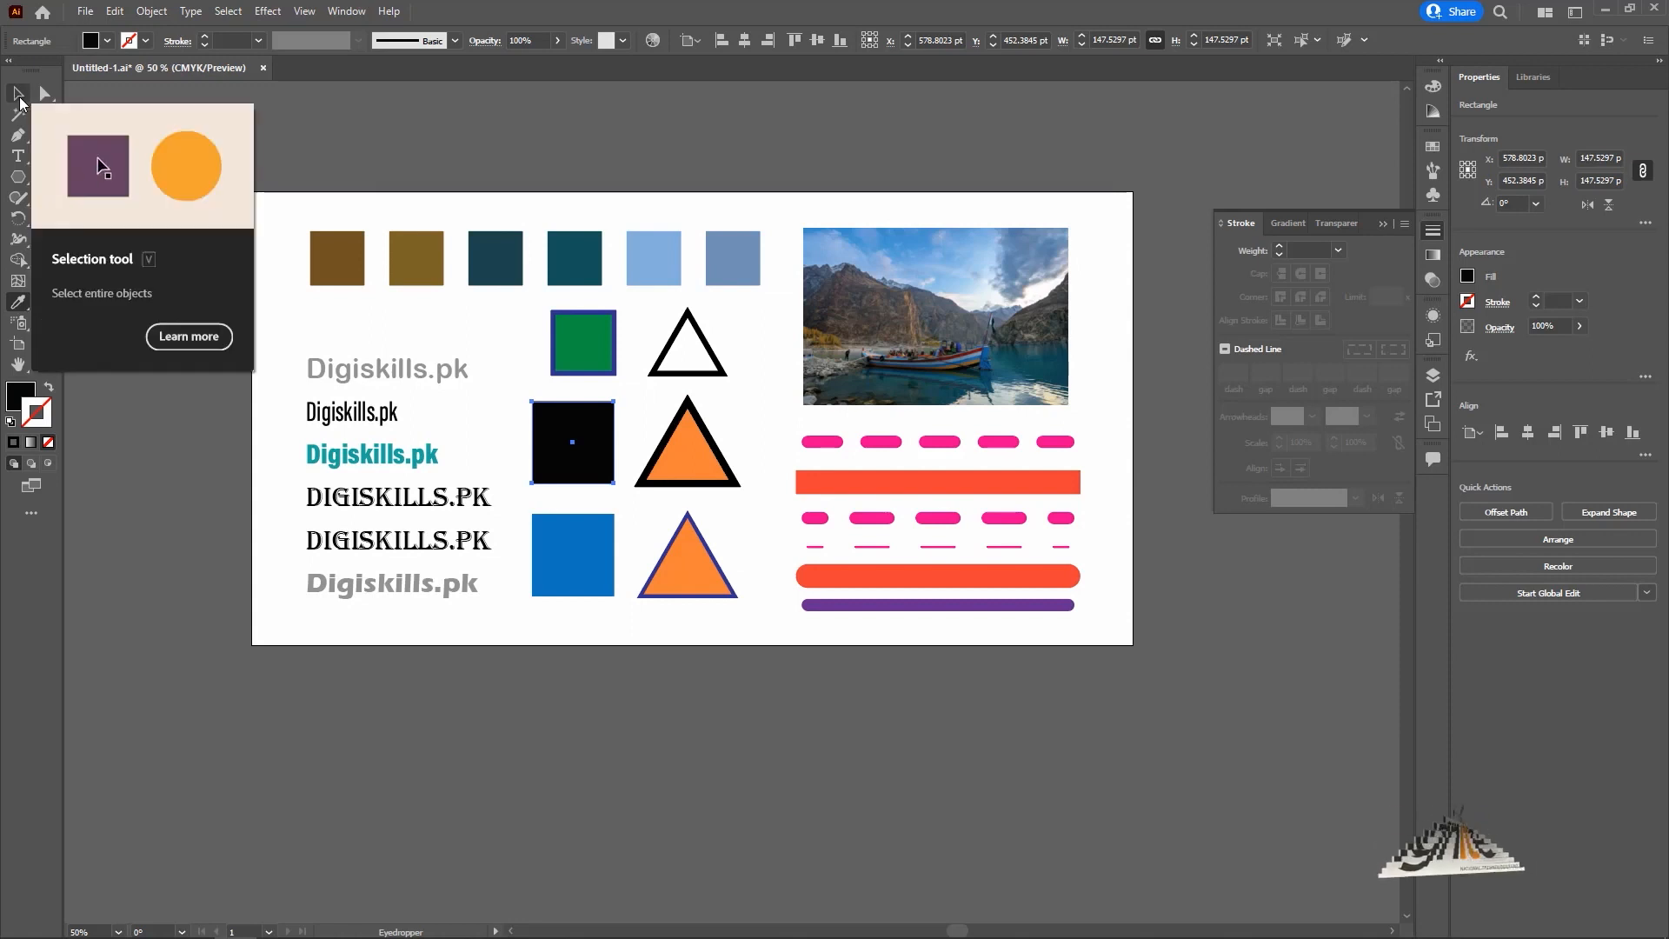
left_click(19, 135)
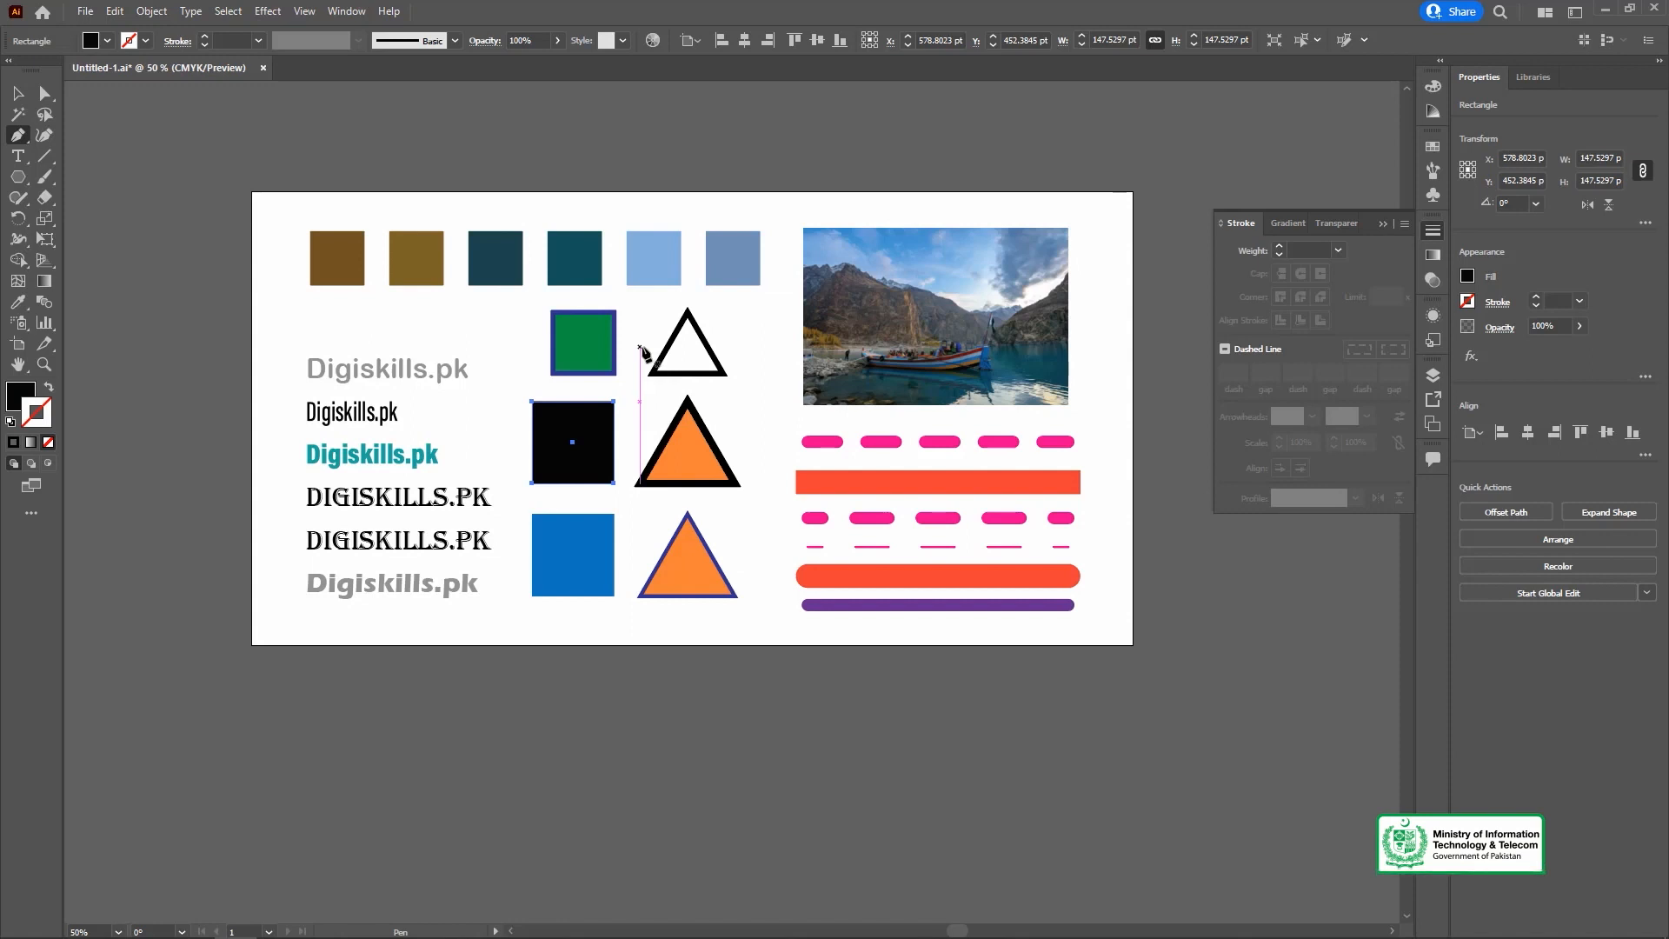
left_click(18, 302)
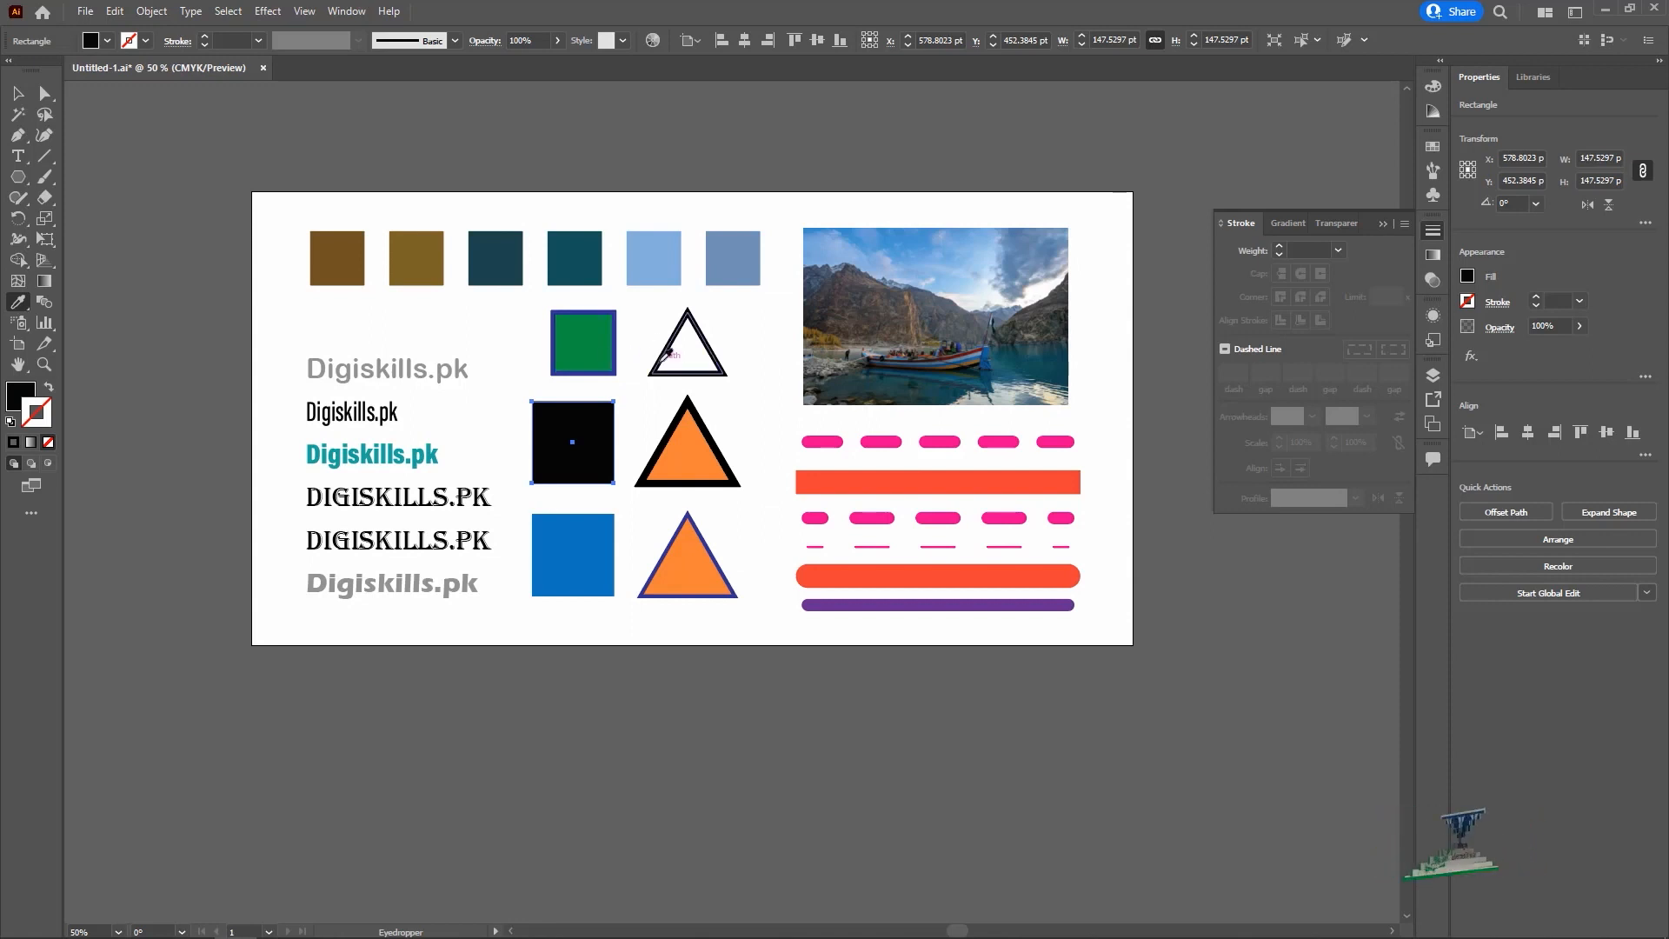
left_click(931, 321)
left_click(978, 299)
left_click(965, 323)
left_click(991, 329)
left_click(1031, 302)
left_click(1033, 300)
left_click(18, 94)
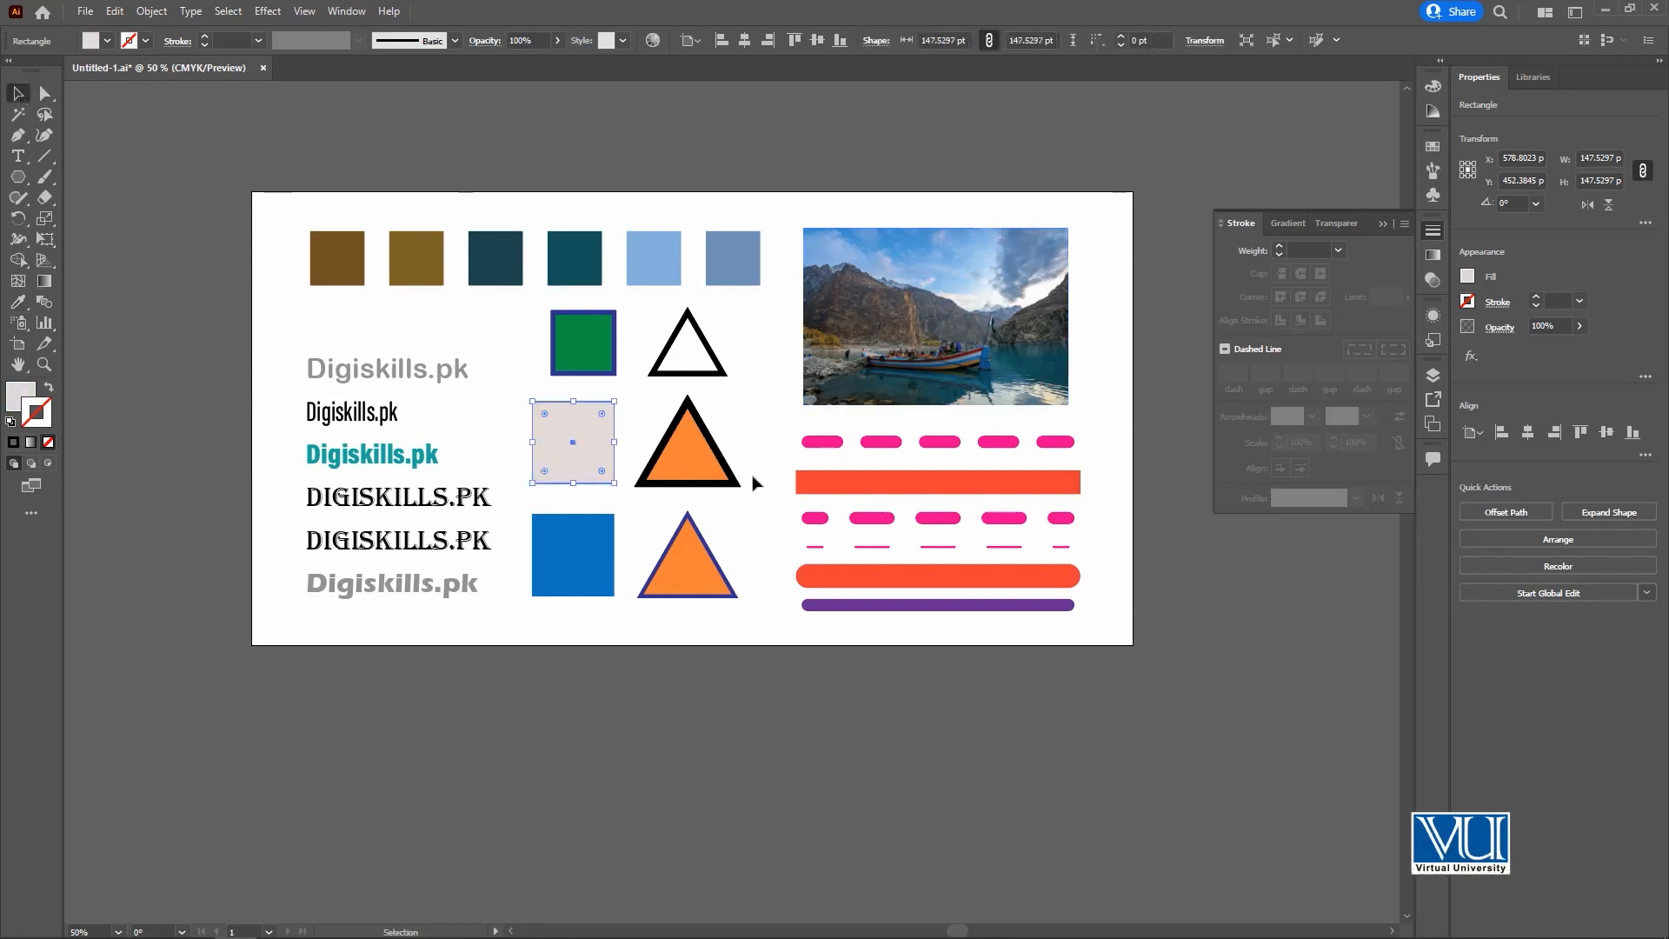
Copy the orange fill and thick black stroke of the black-outlined triangle onto the large blue square.
left_click(588, 551)
key("i")
left_click(706, 469)
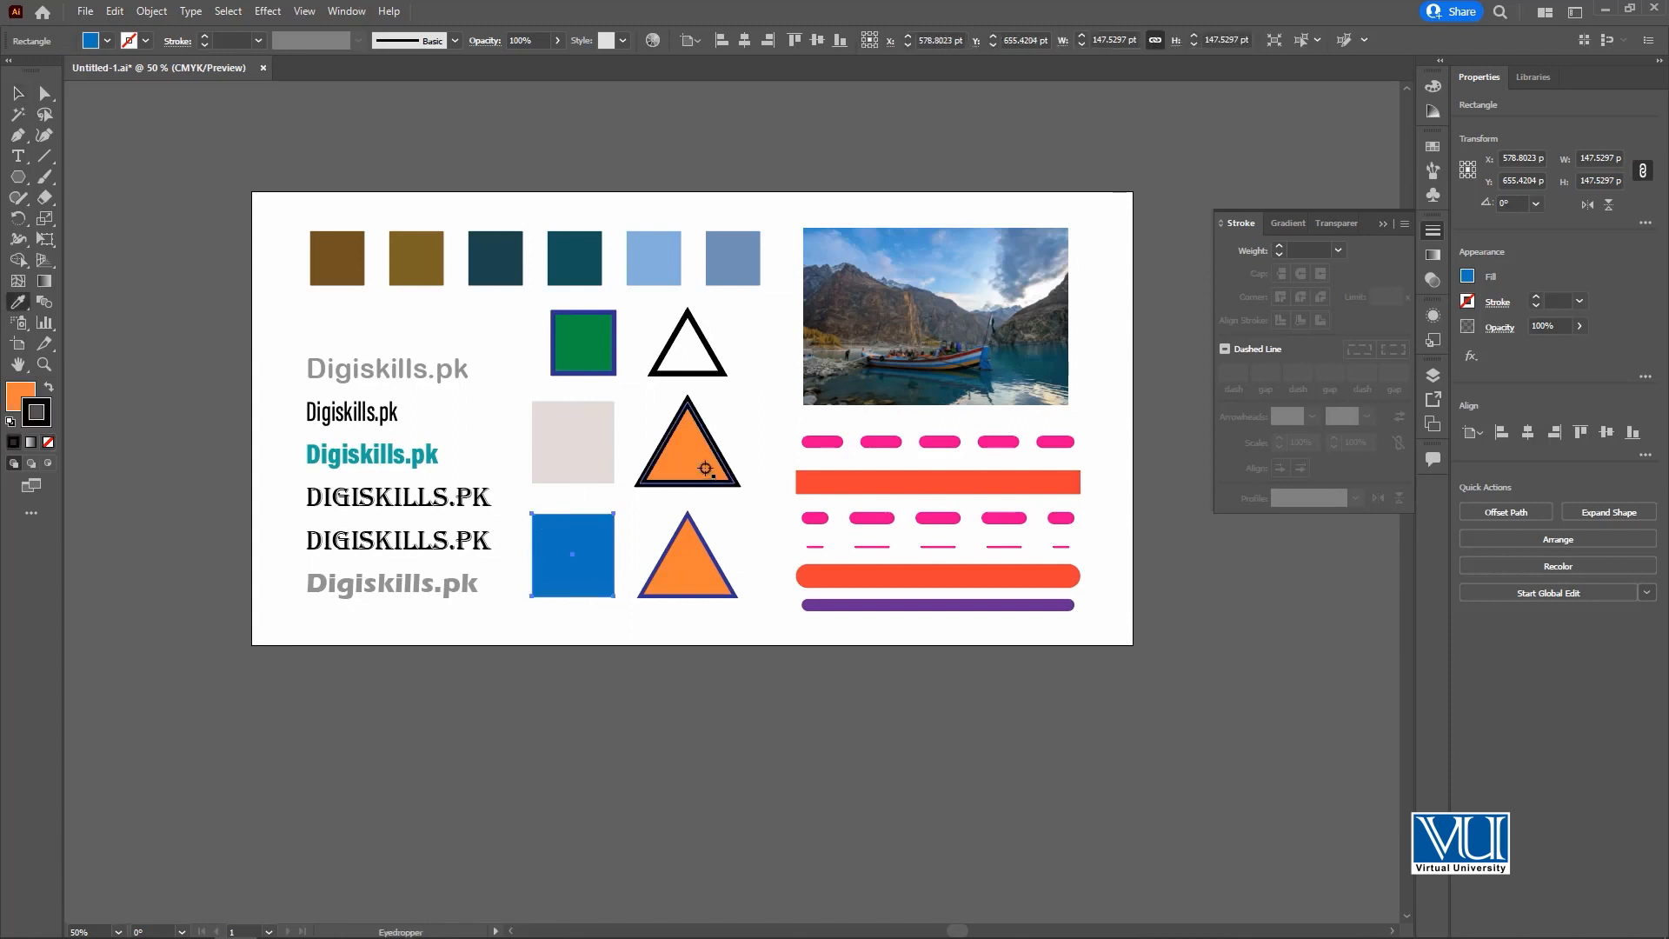
left_click(17, 94)
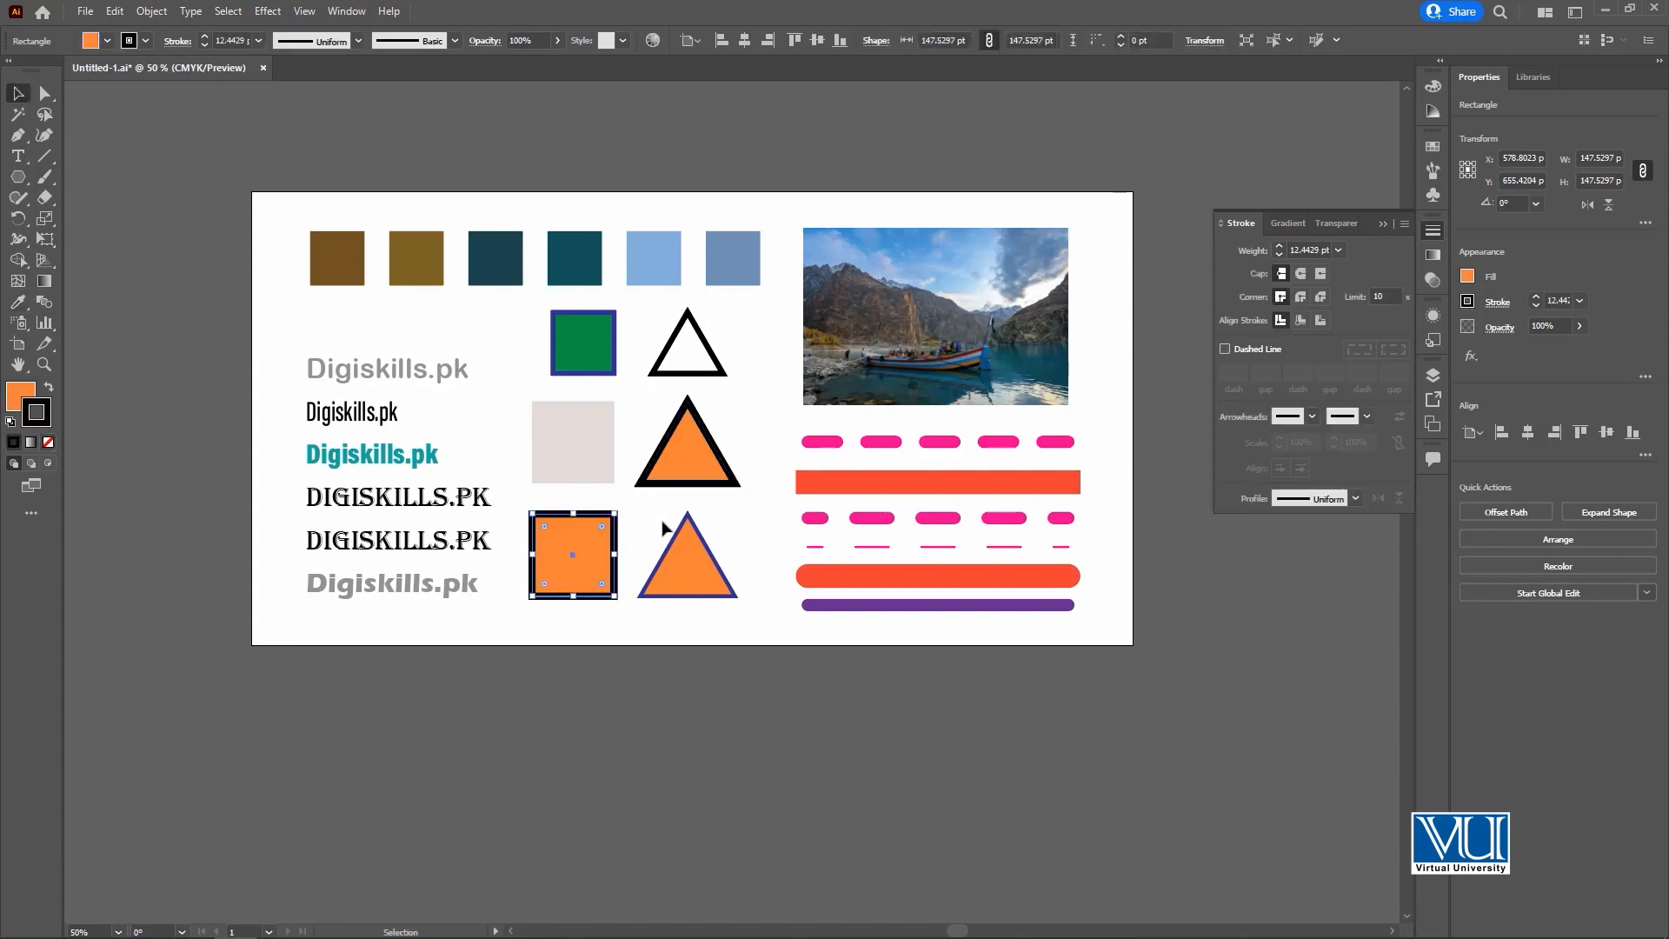
Copy the pale square's fill without stroke onto the lowest orange triangle with the Eyedropper.
left_click(682, 556)
key("i")
left_click(607, 457)
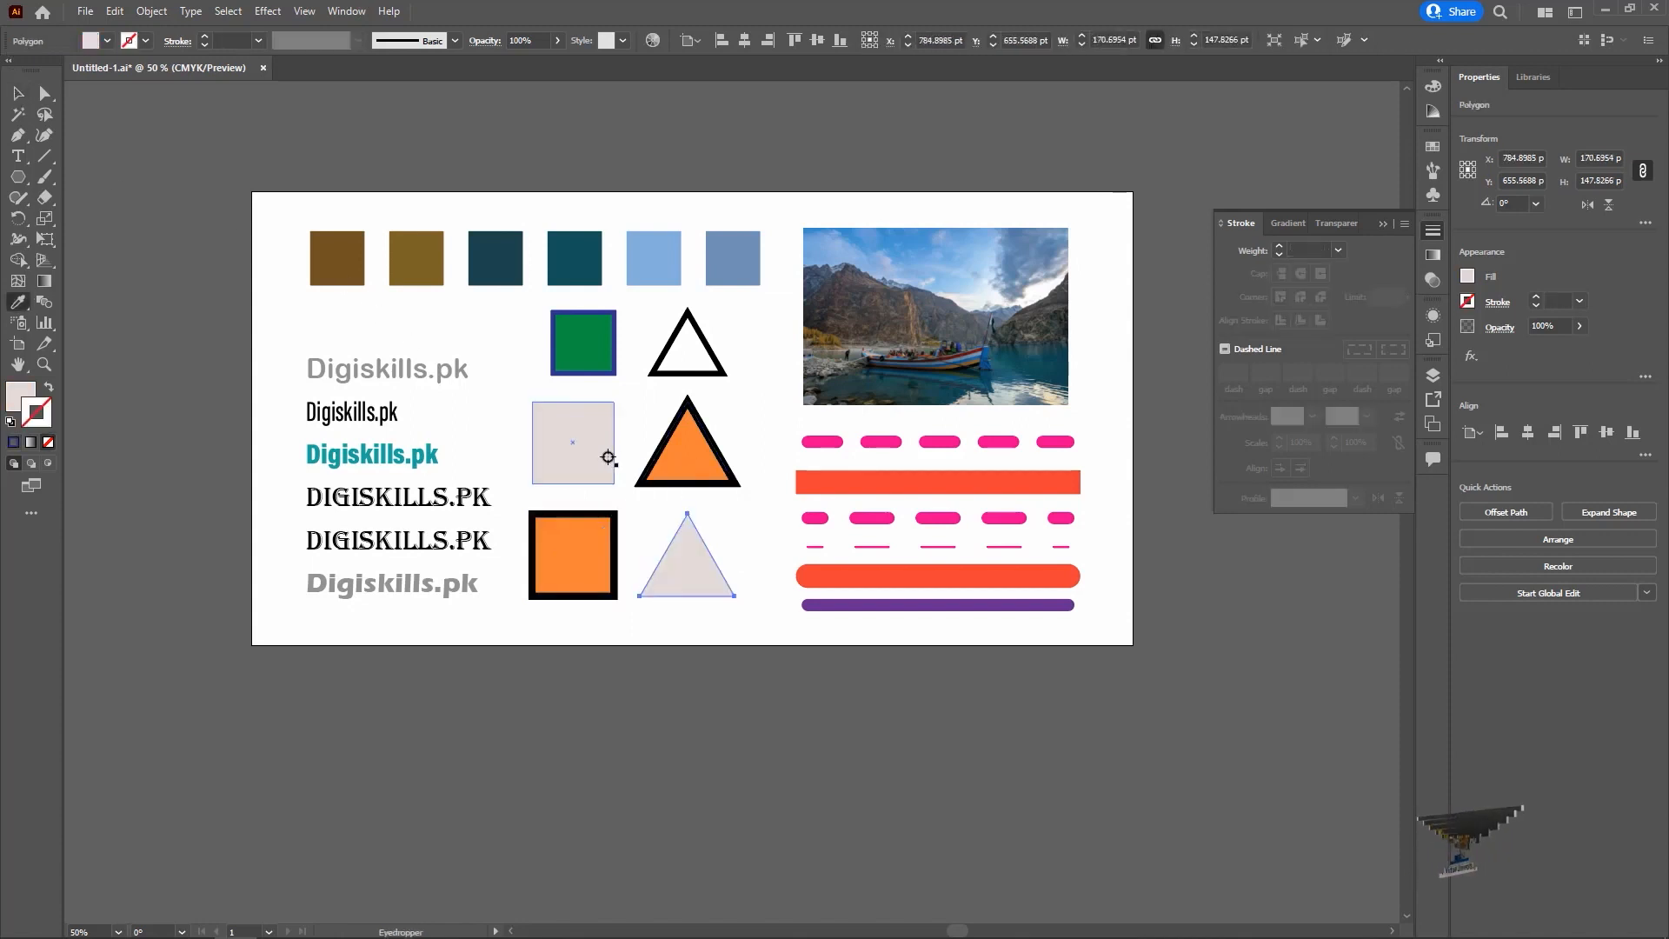
left_click(17, 94)
left_click(424, 155)
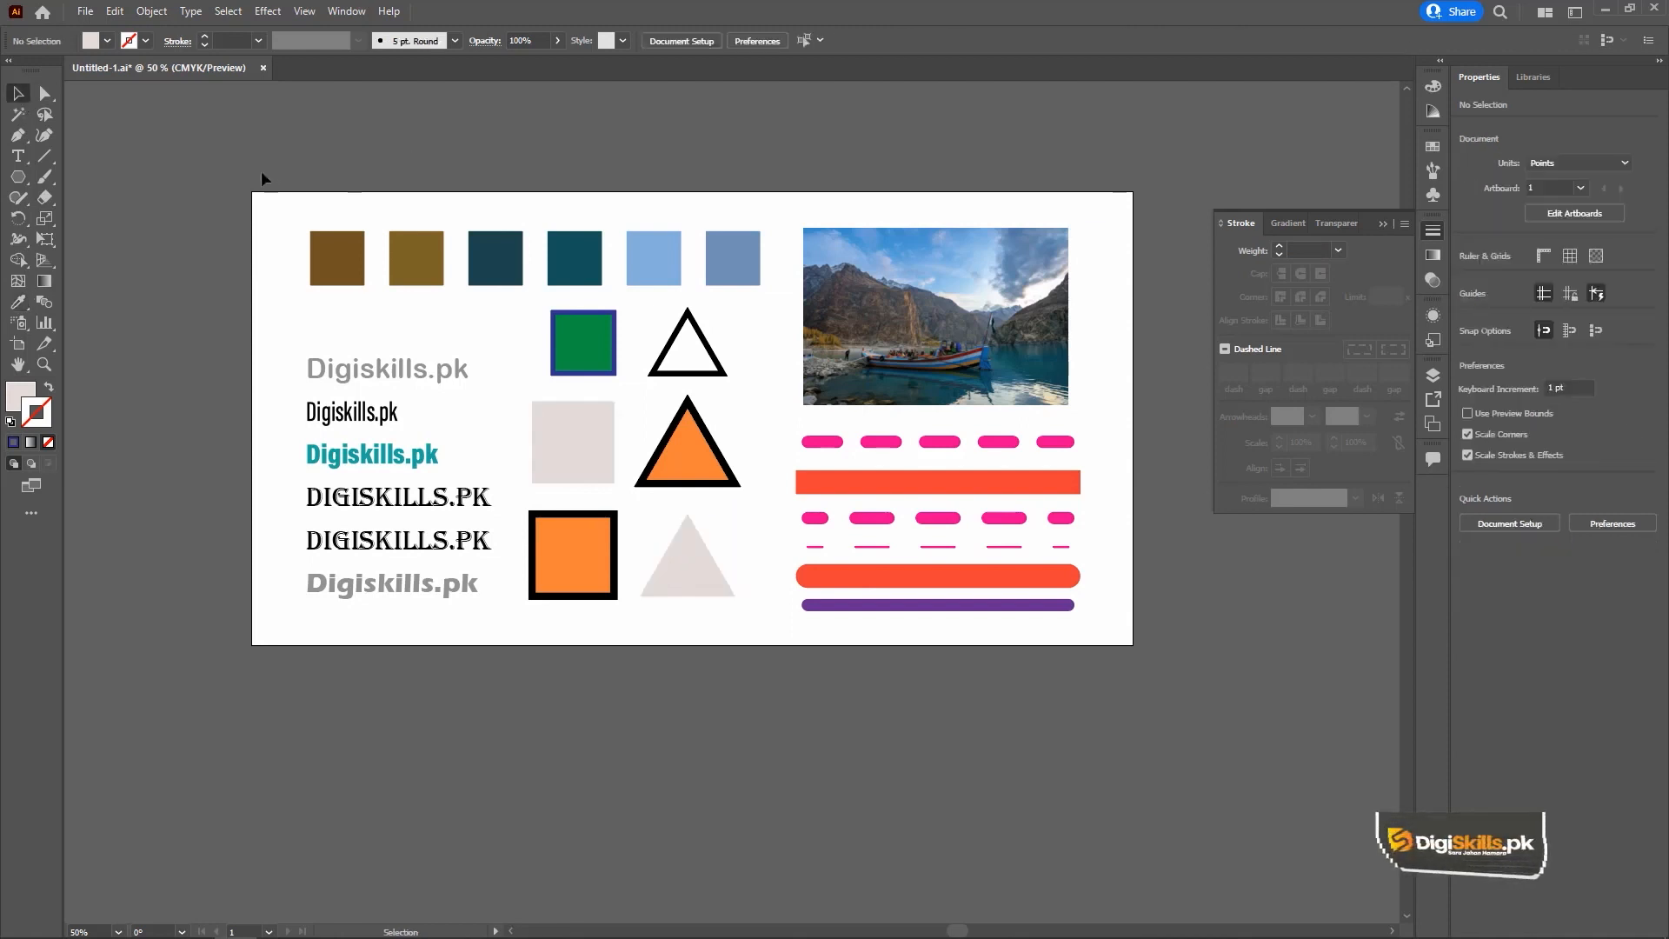
Review what the Eyedropper picks up and applies in its options, and keep the settings.
left_click(18, 303)
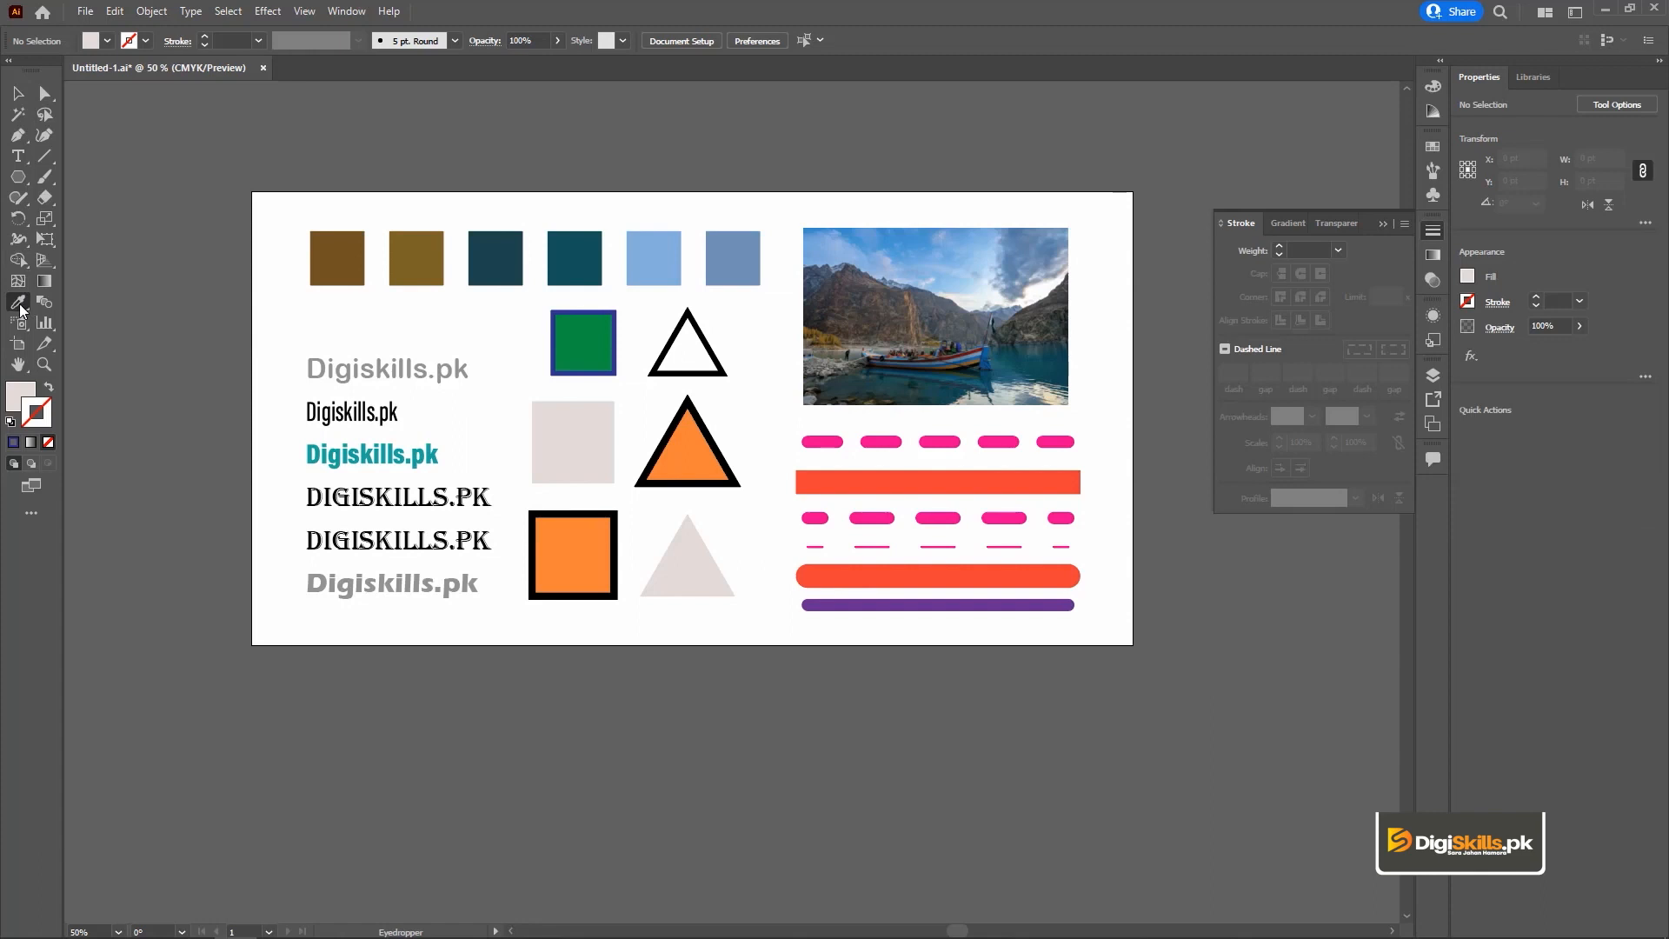
double_click(19, 304)
left_click_drag(746, 259, 723, 212)
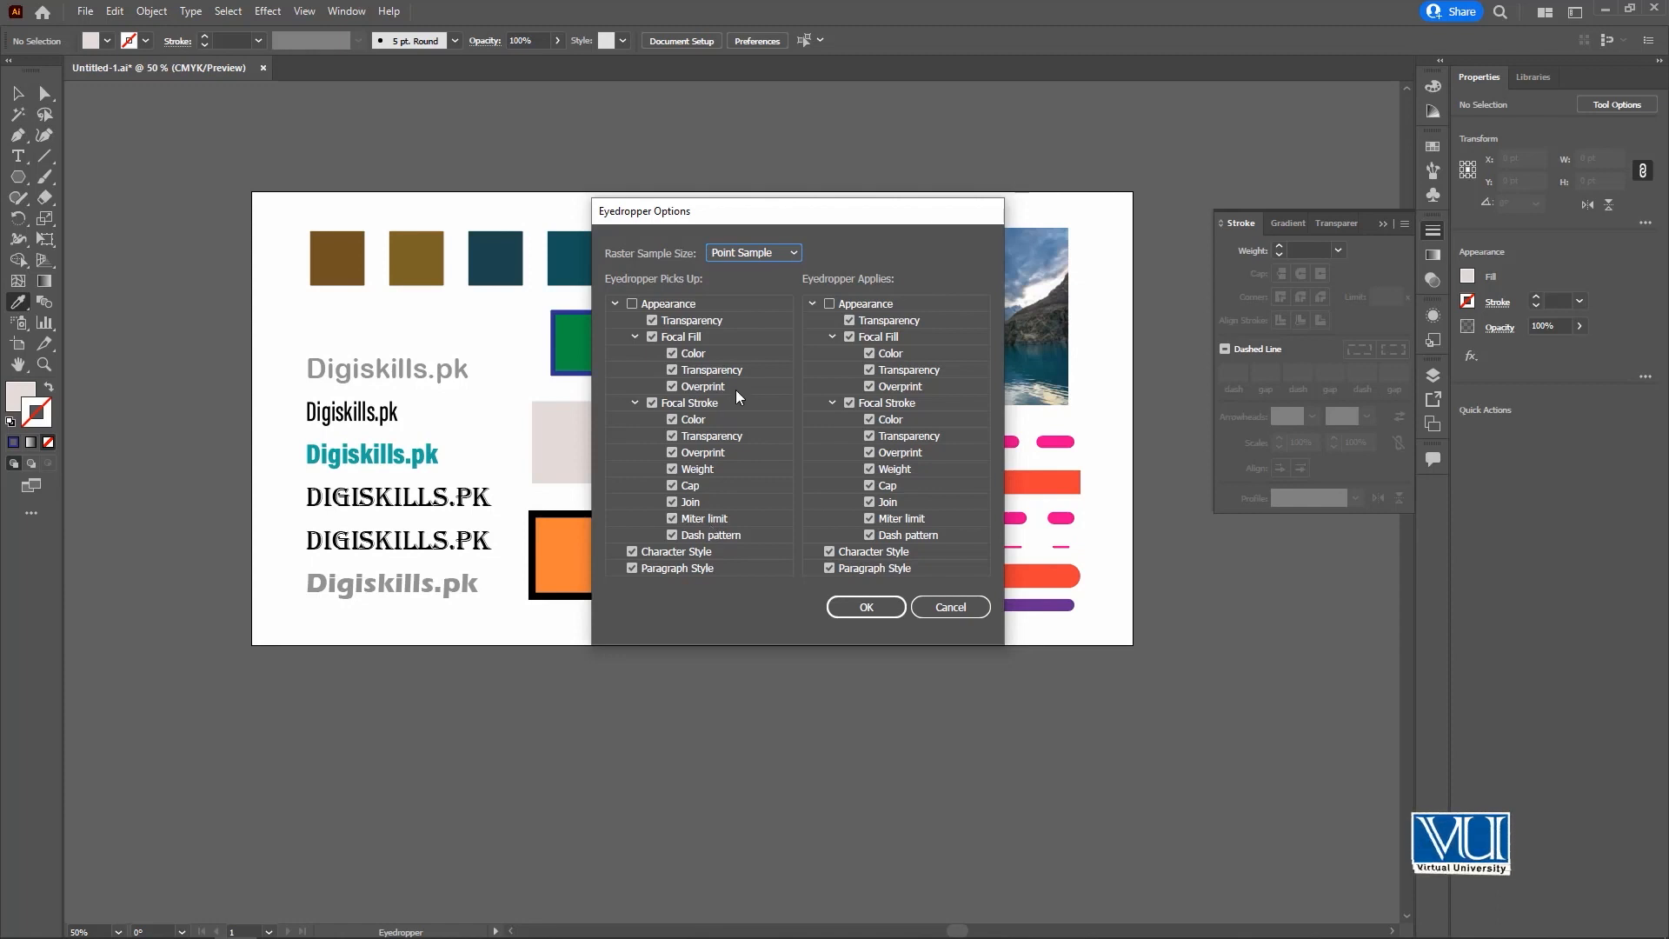
left_click(867, 606)
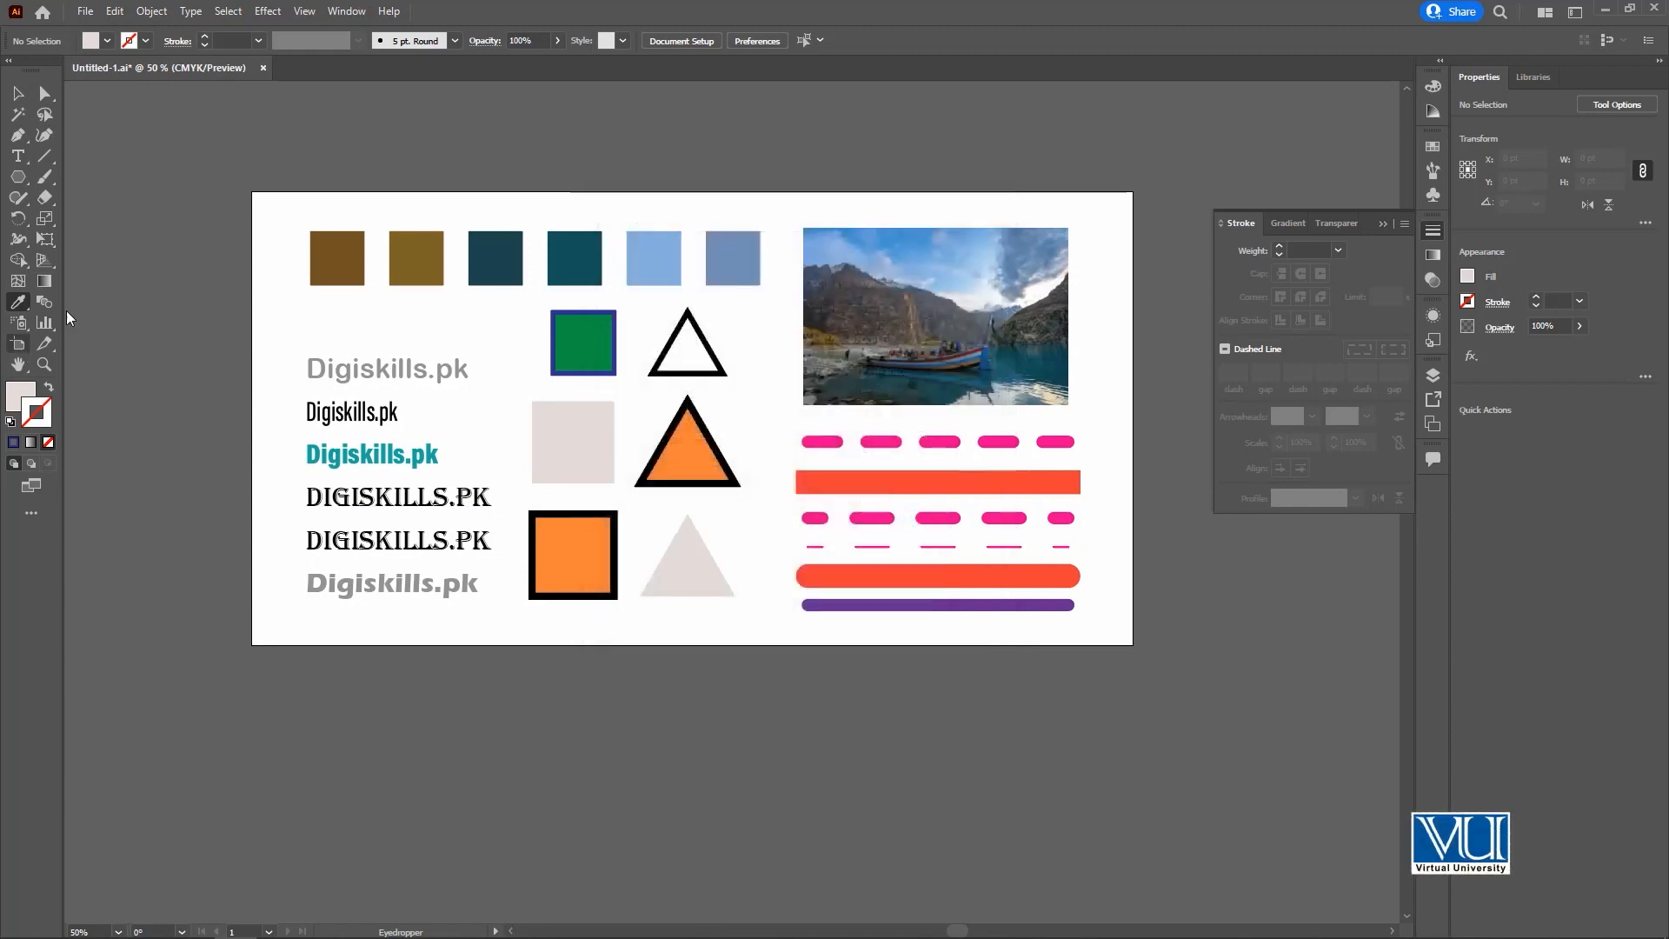
Lower the black-outlined orange square's opacity to 42%, and undo this together with the lowest triangle's fill copy.
key("v")
left_click(586, 359)
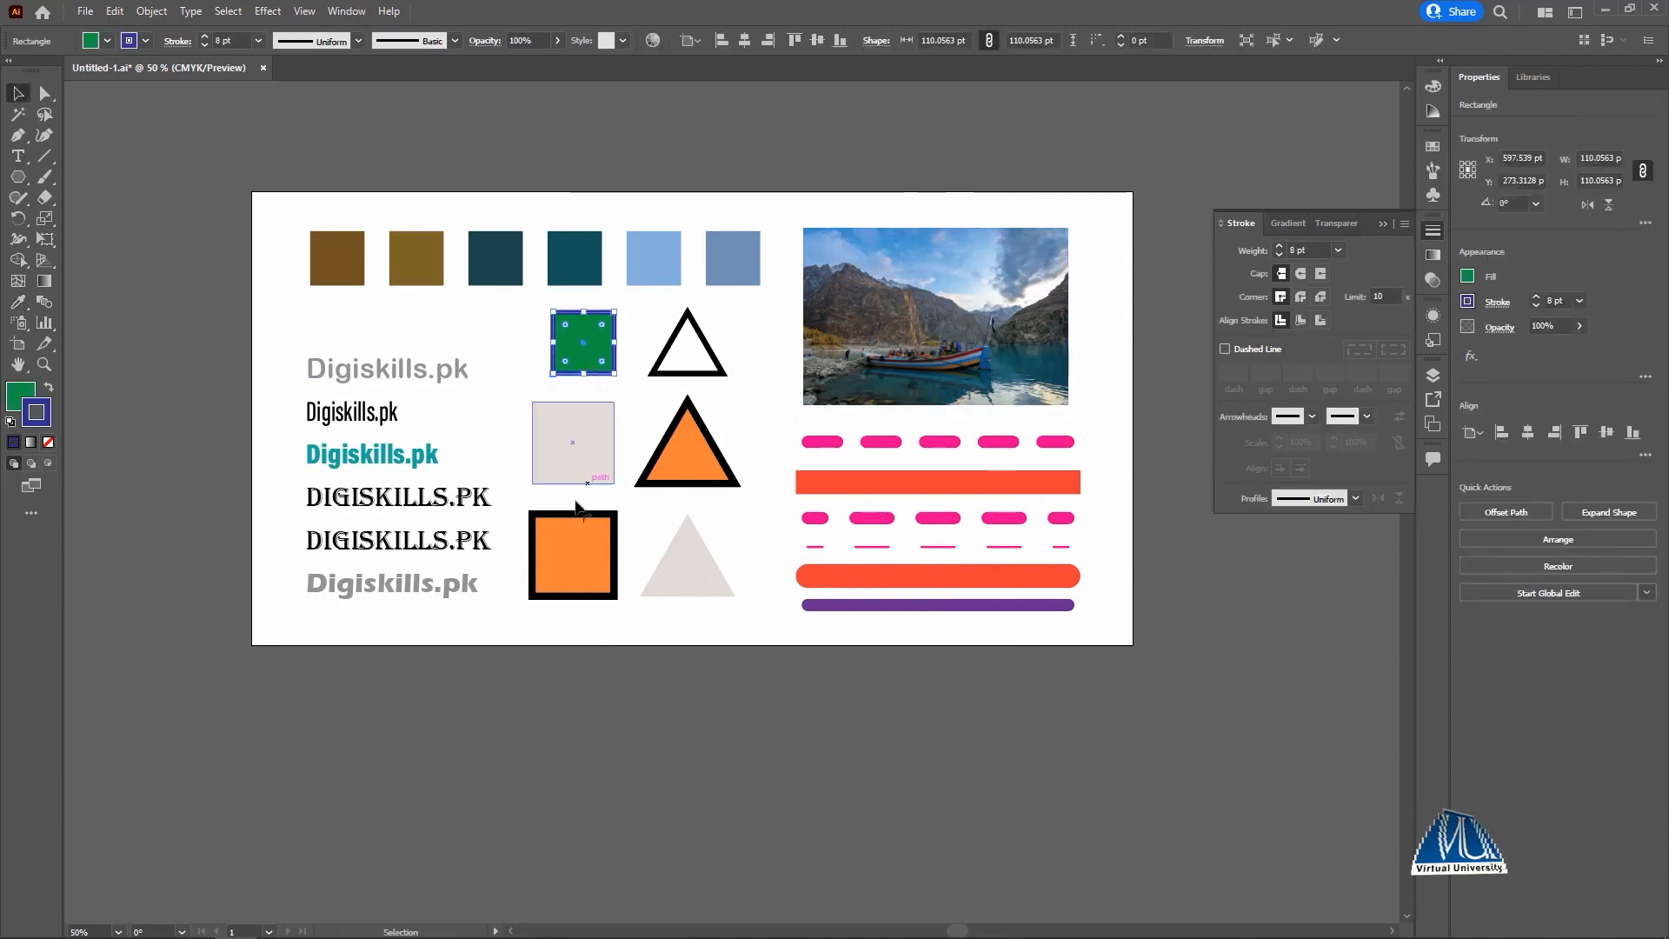
left_click(573, 557)
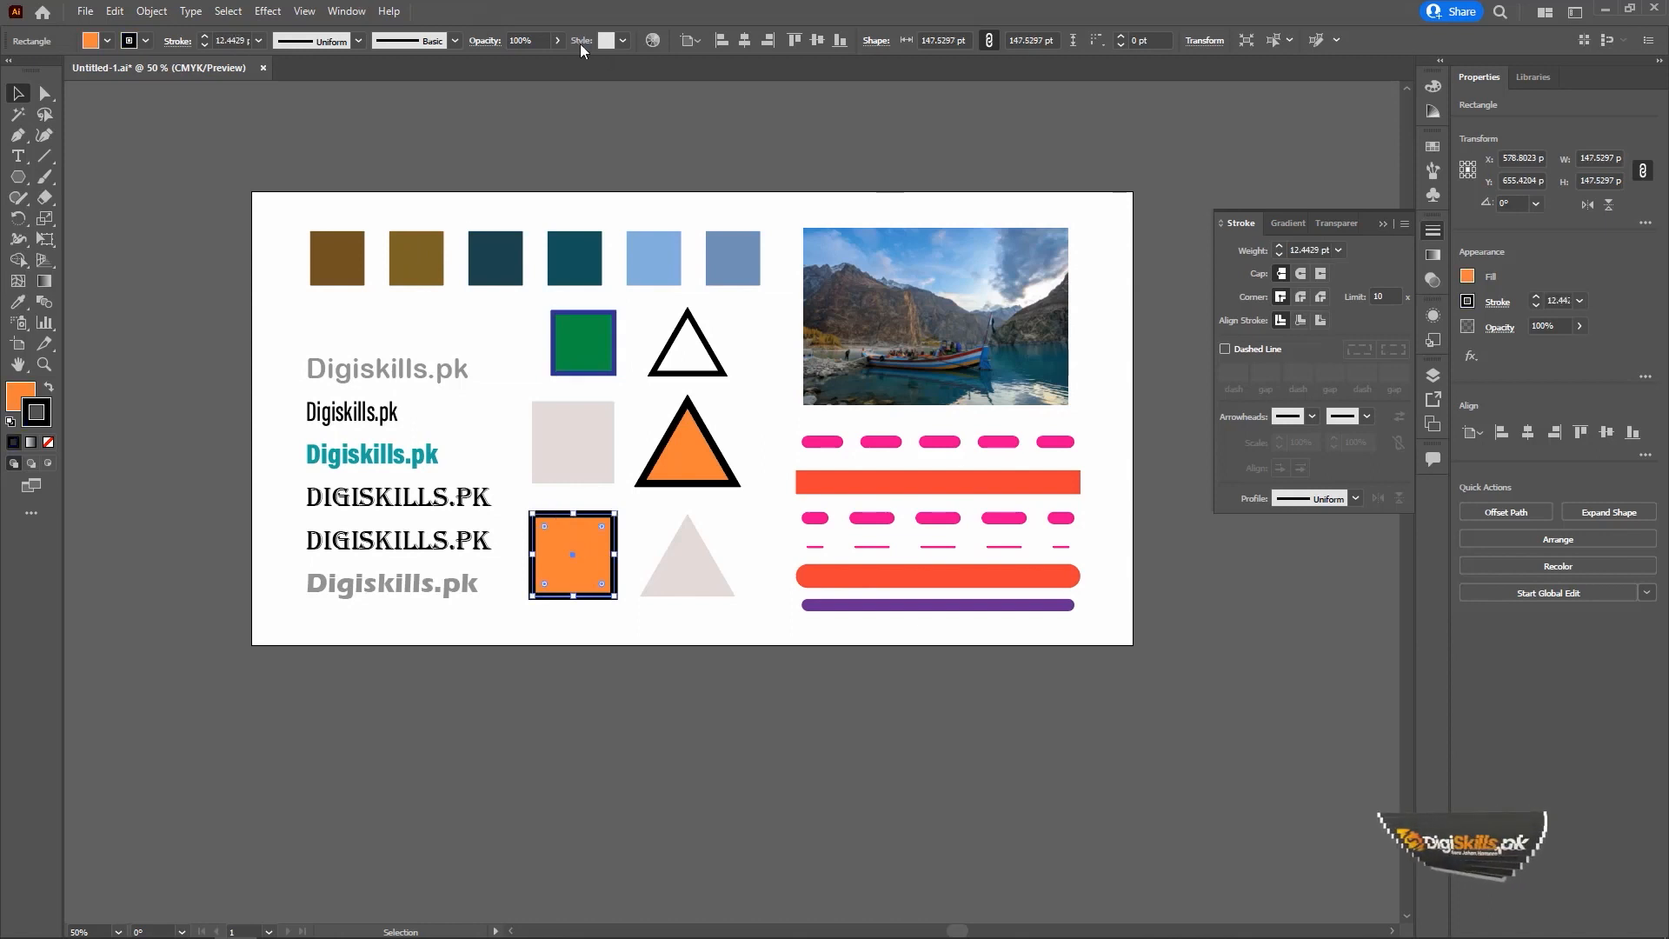
left_click(558, 41)
left_click_drag(539, 62, 516, 58)
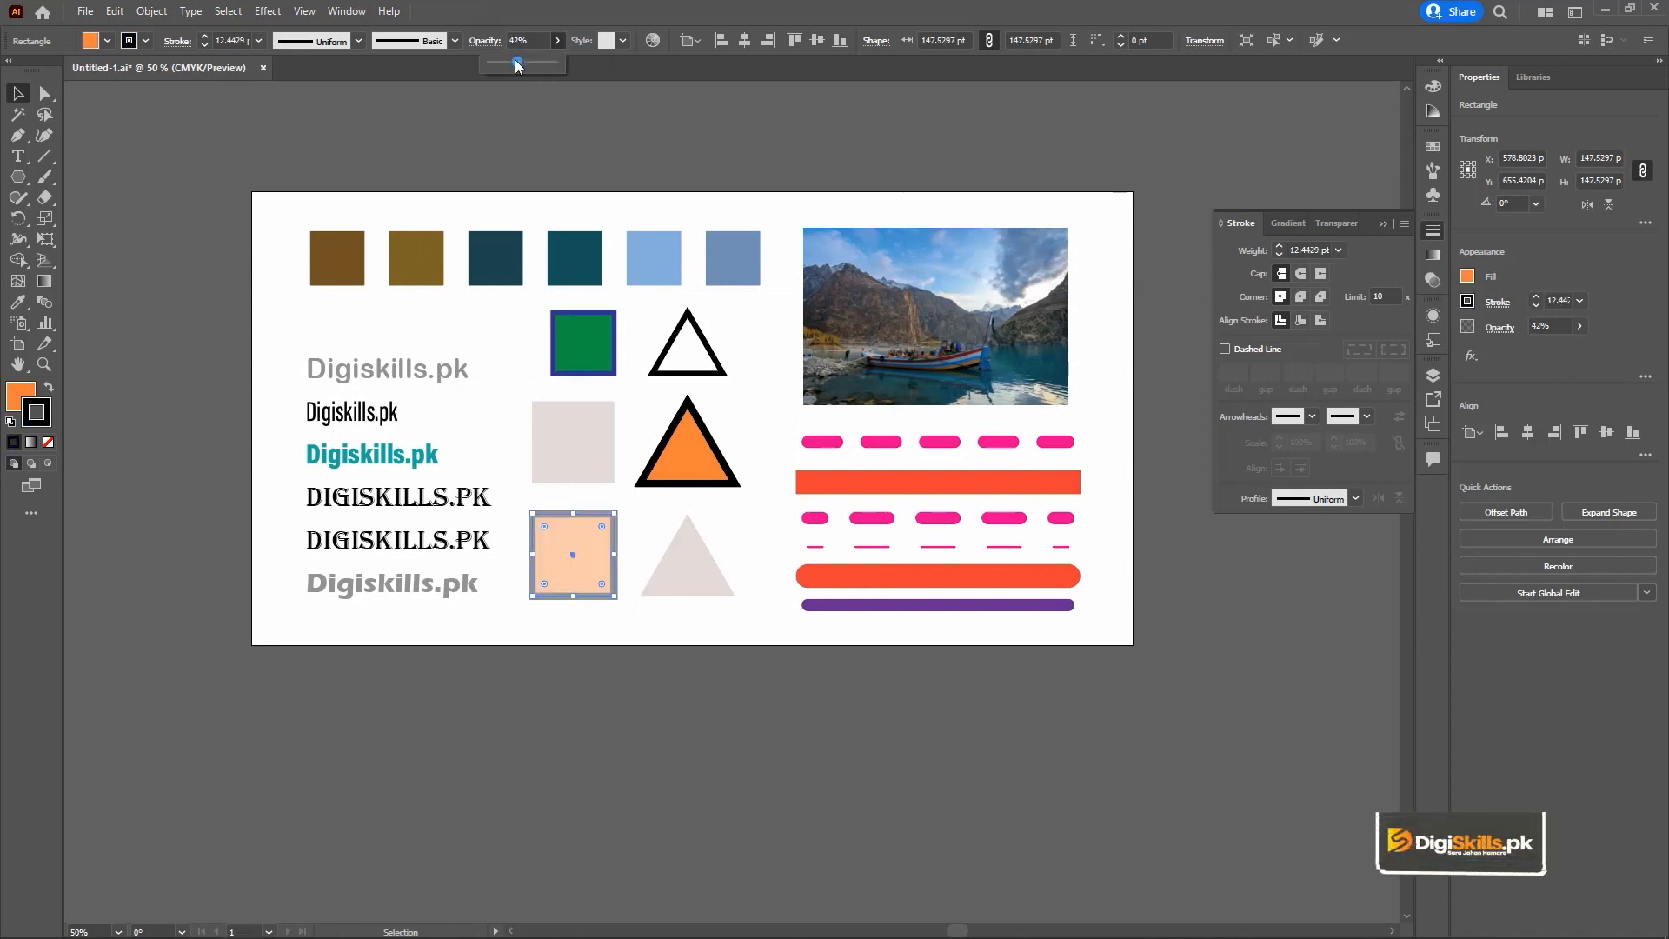
left_click(419, 131)
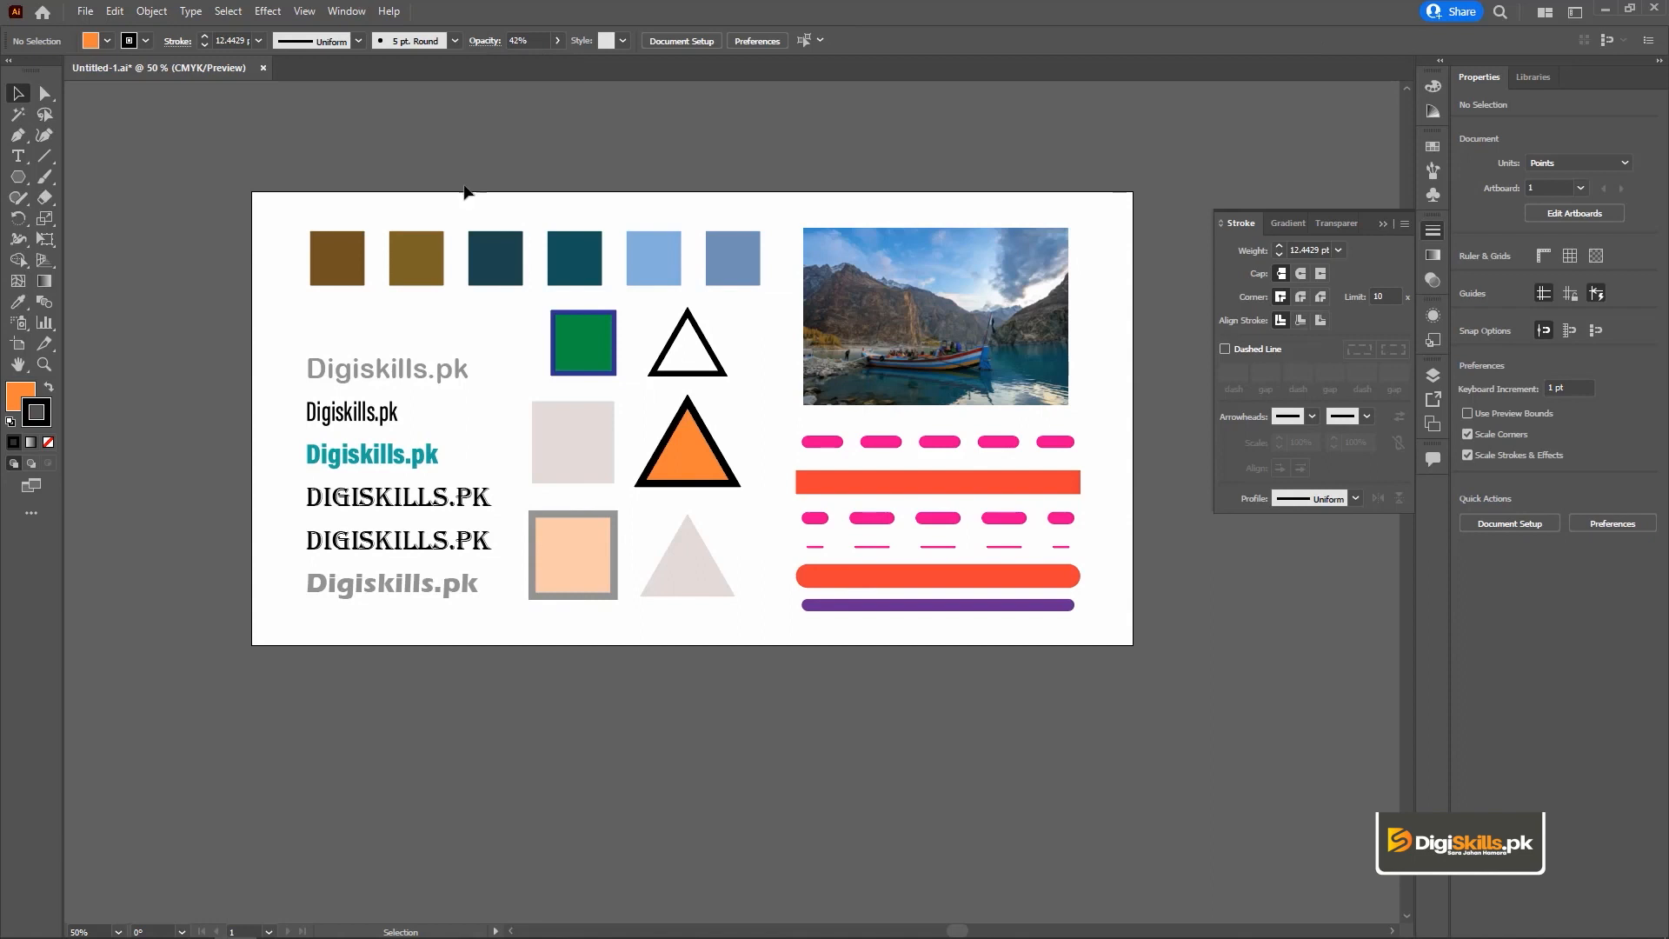
key("ctrl+z")
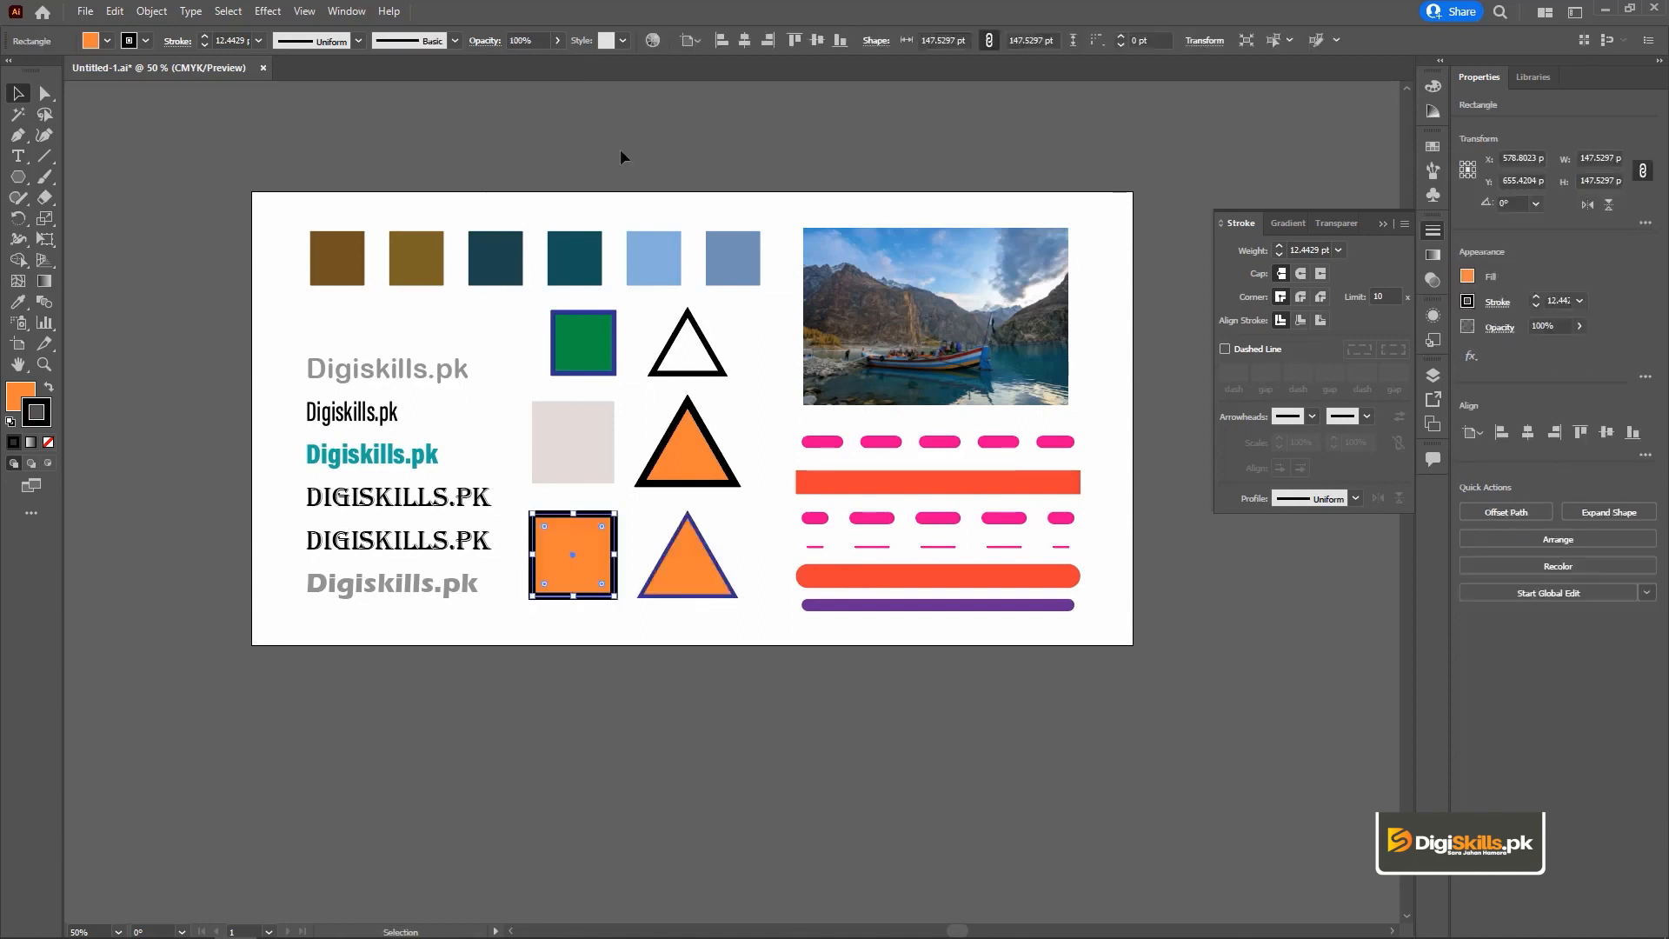
Set the black-outlined orange square's opacity to 31% and copy its appearance onto the black-outlined orange triangle with the Eyedropper.
left_click(557, 40)
left_click_drag(508, 60, 508, 60)
left_click(687, 452)
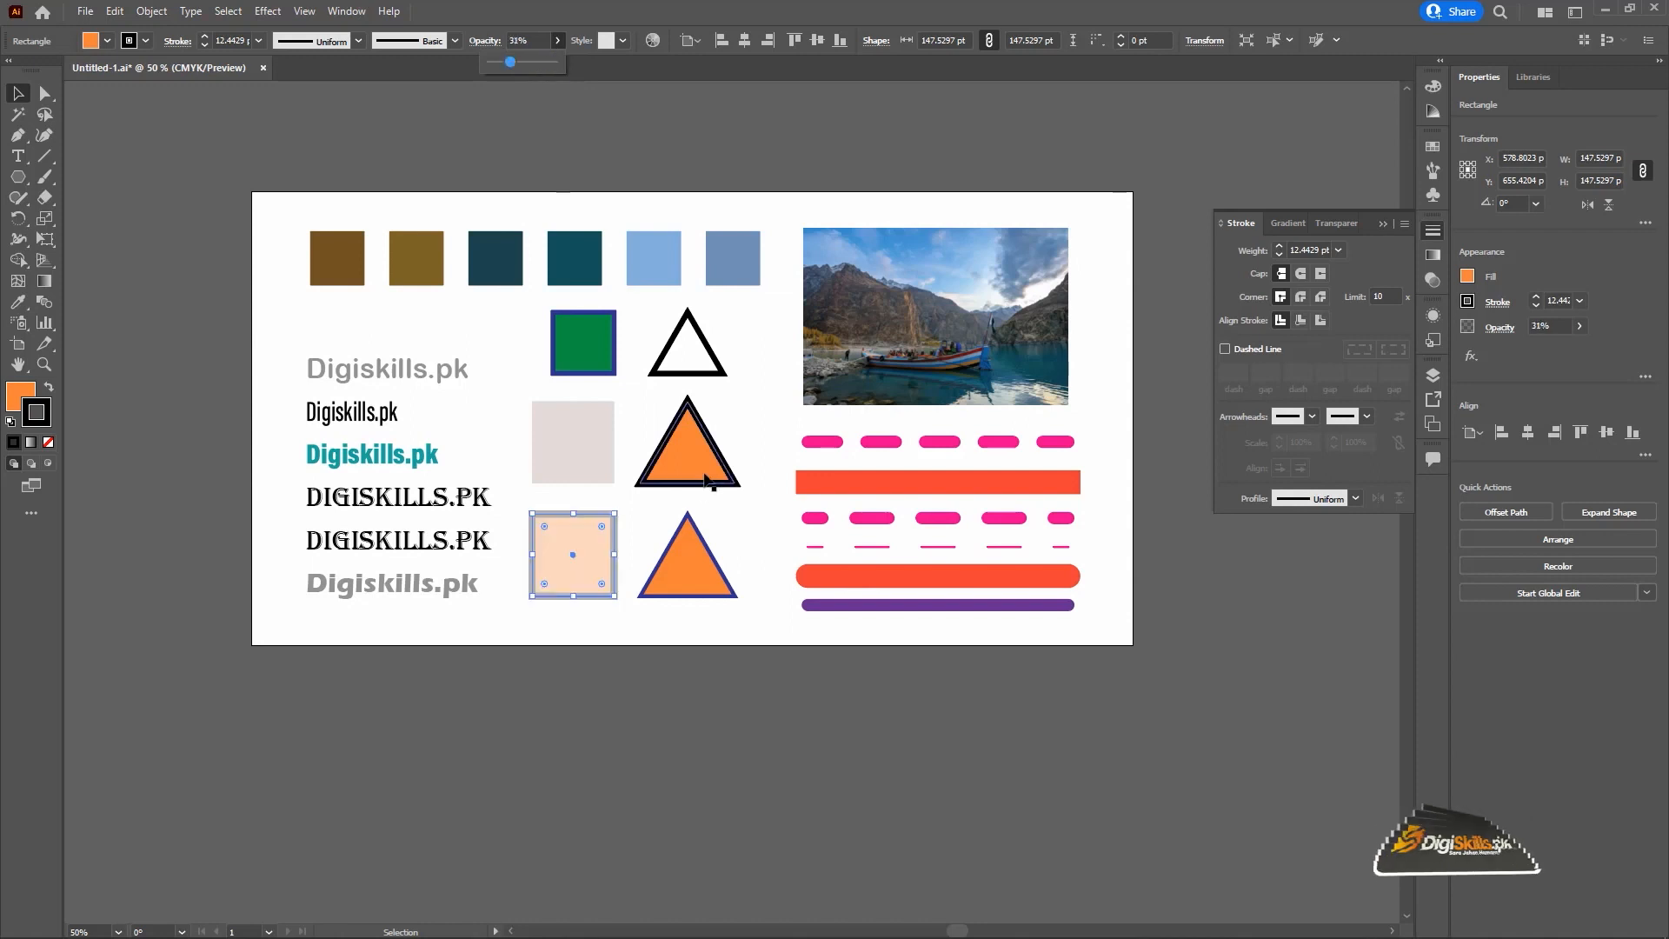
key("i")
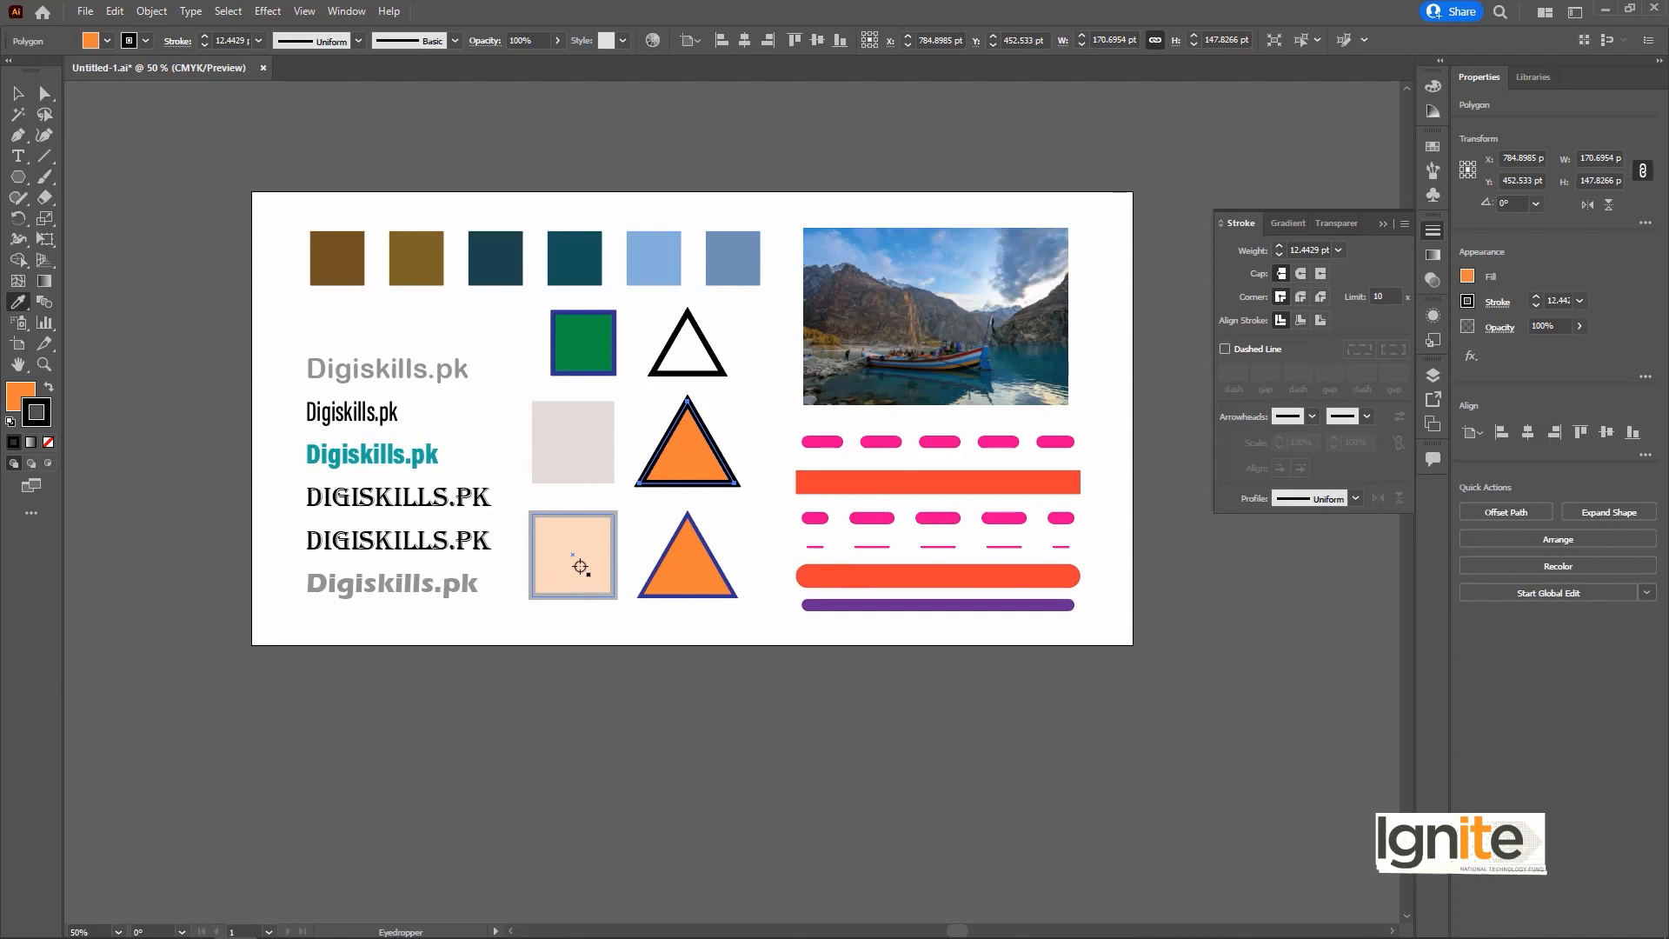
left_click(582, 564)
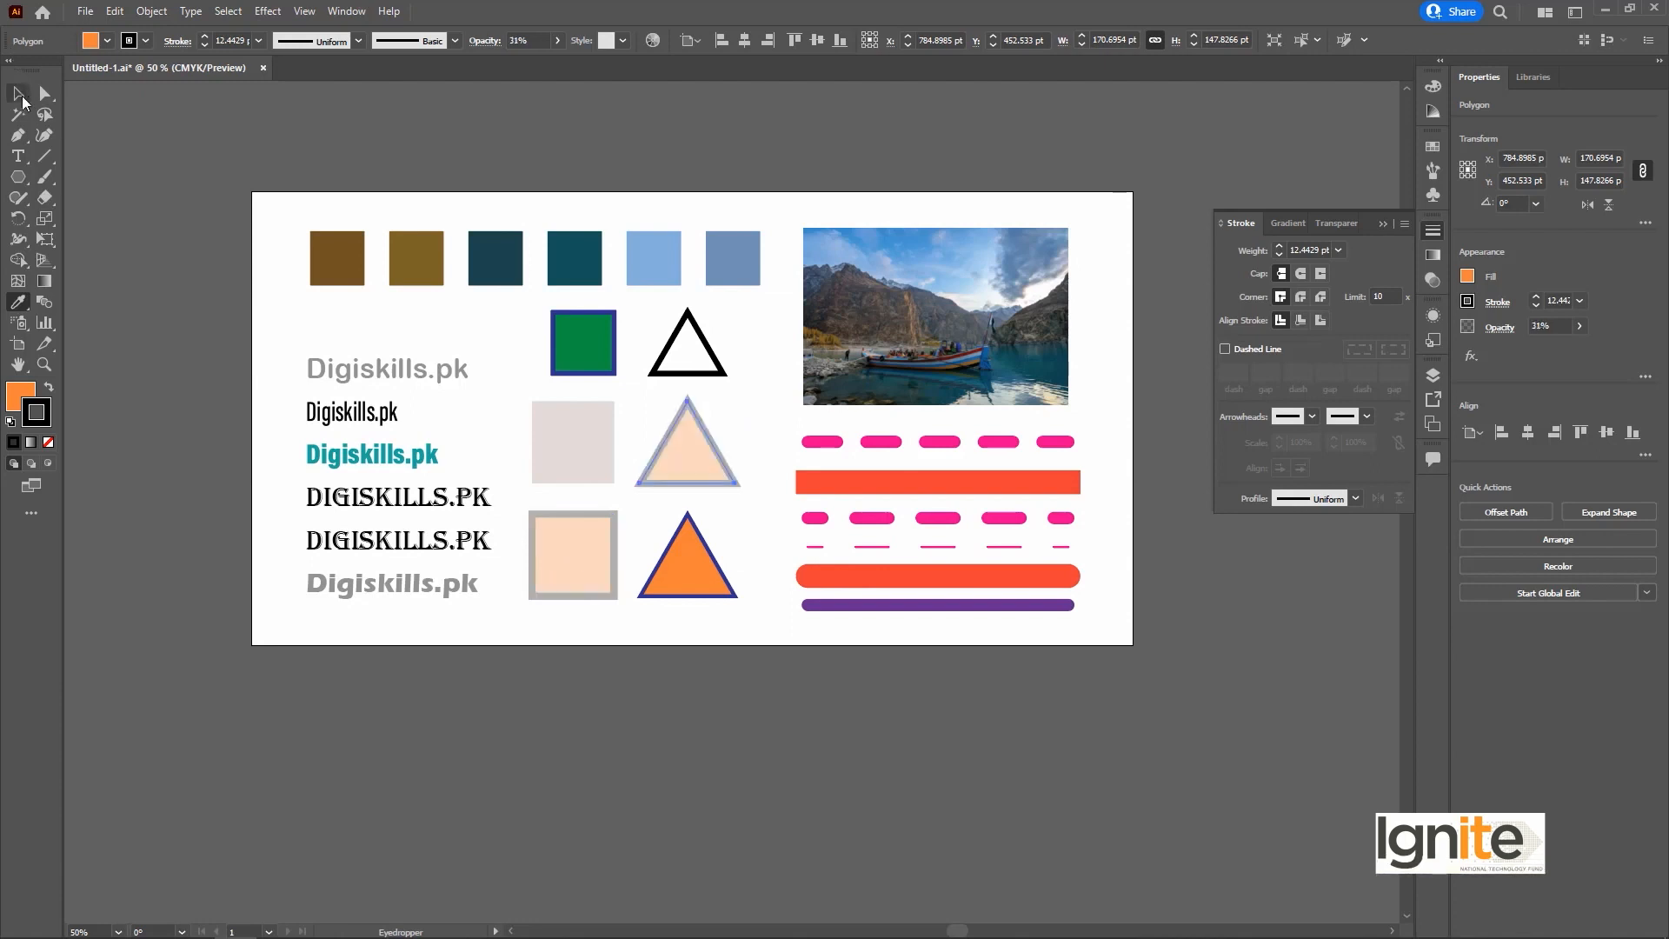
Check the transparency, fill and stroke settings in the Eyedropper options again, and accept them as they are.
double_click(17, 305)
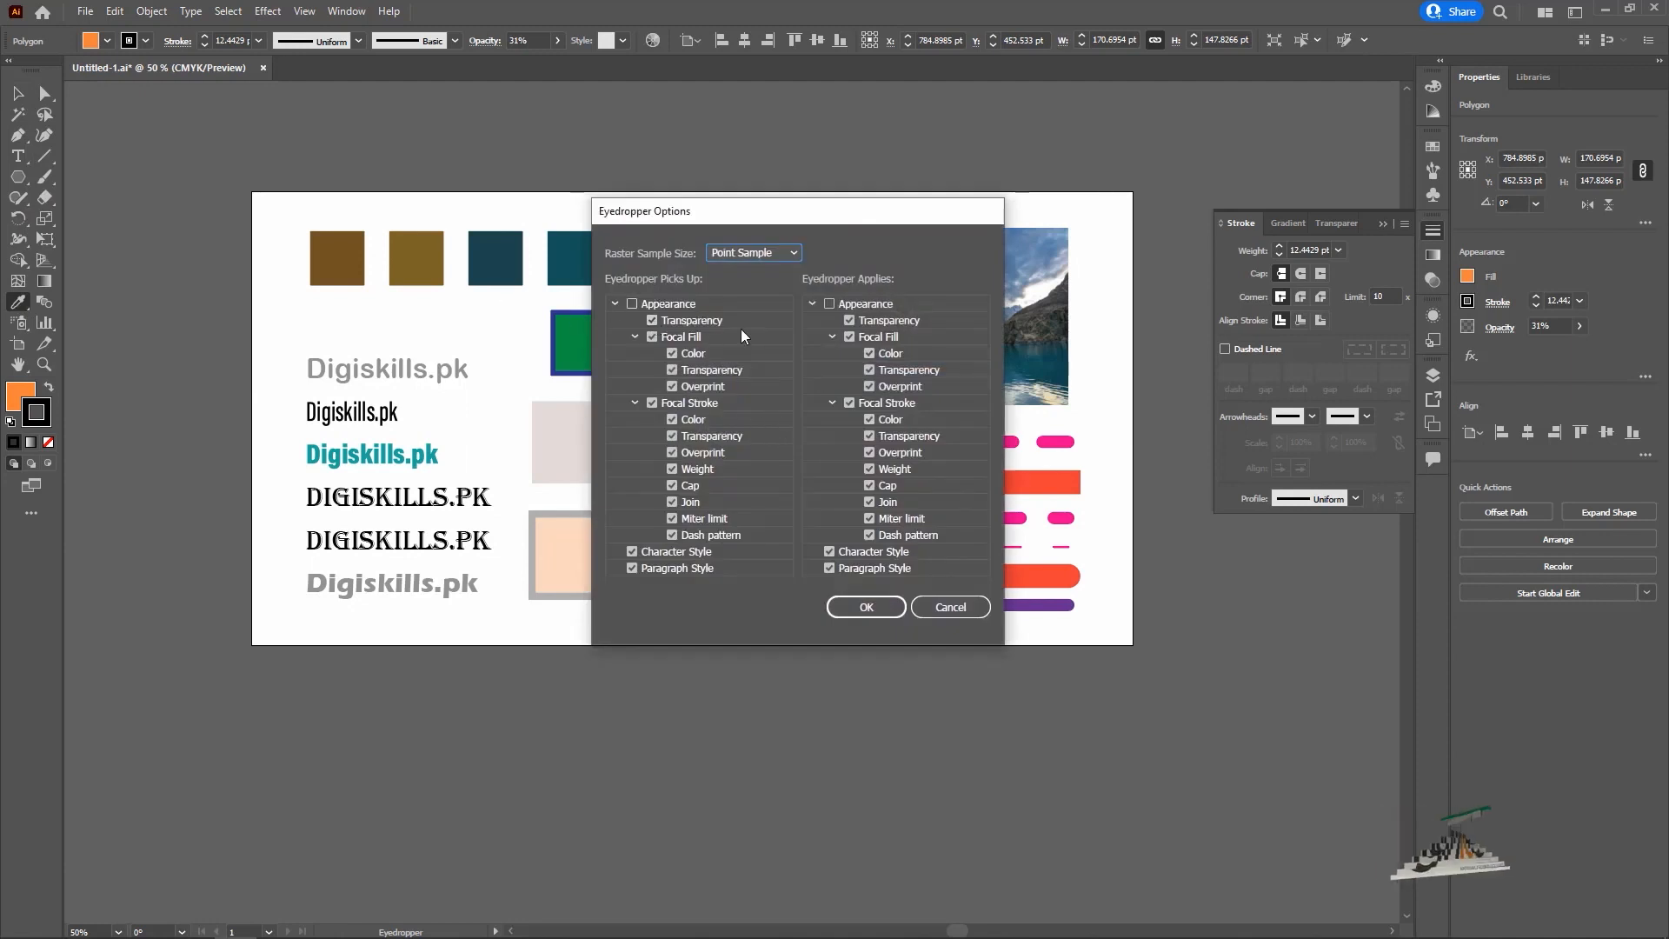
left_click(872, 606)
key("v")
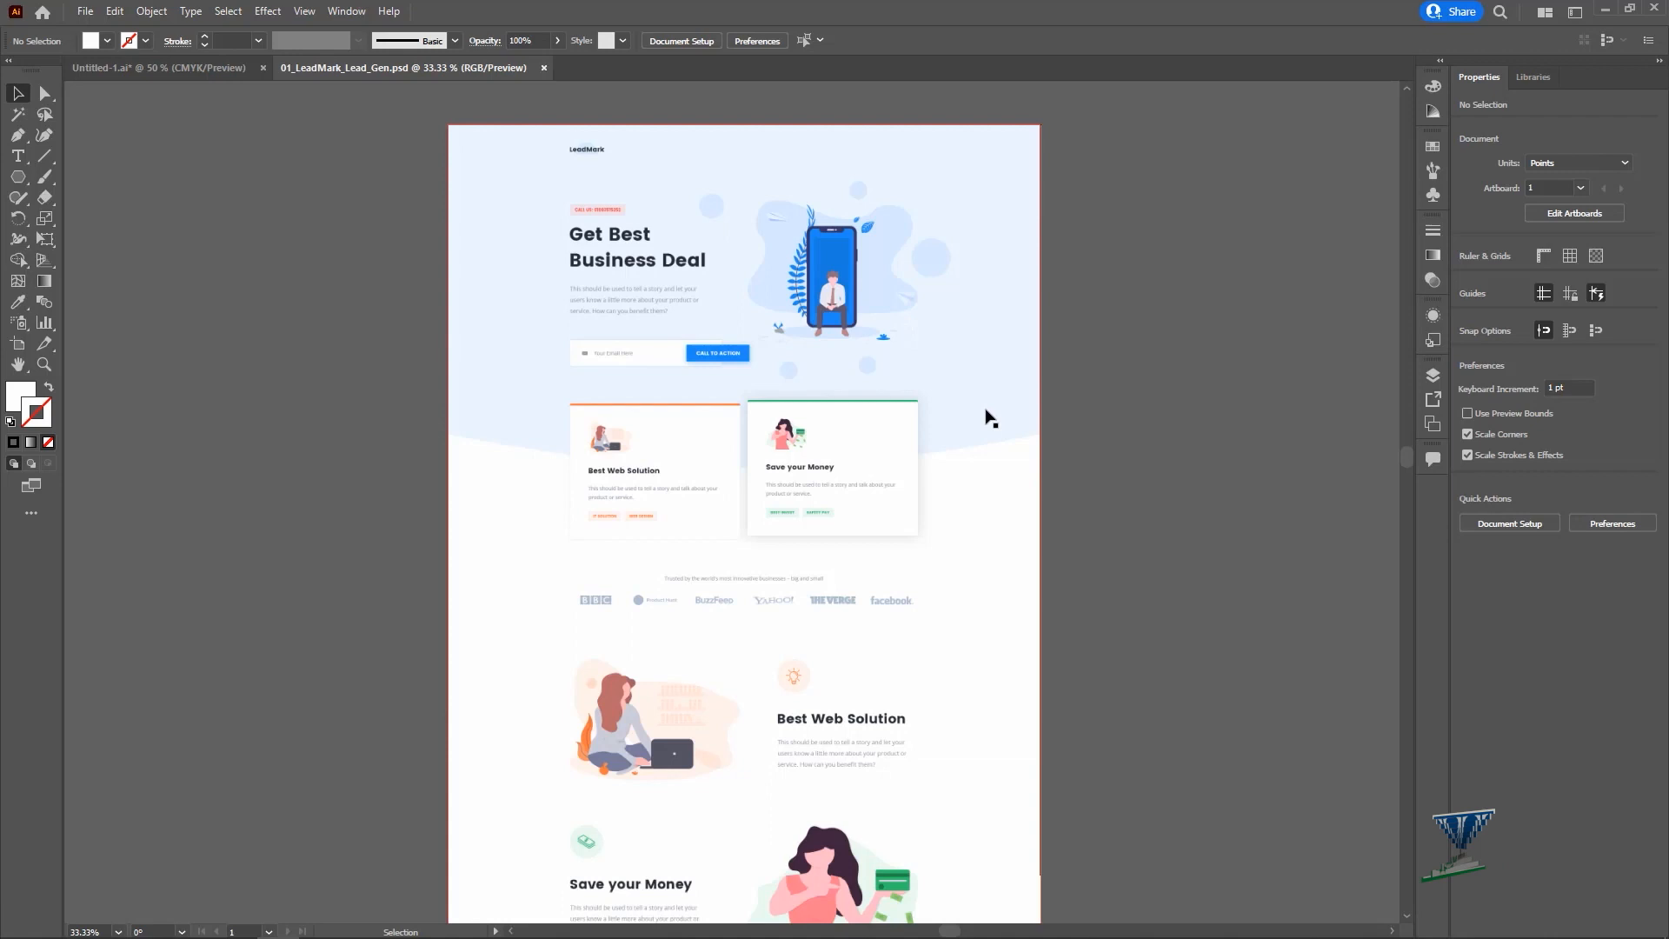
Examine the landing page design from its hero section down to the pricing table, including the hero artwork up close.
scroll(965, 418, "down", 10)
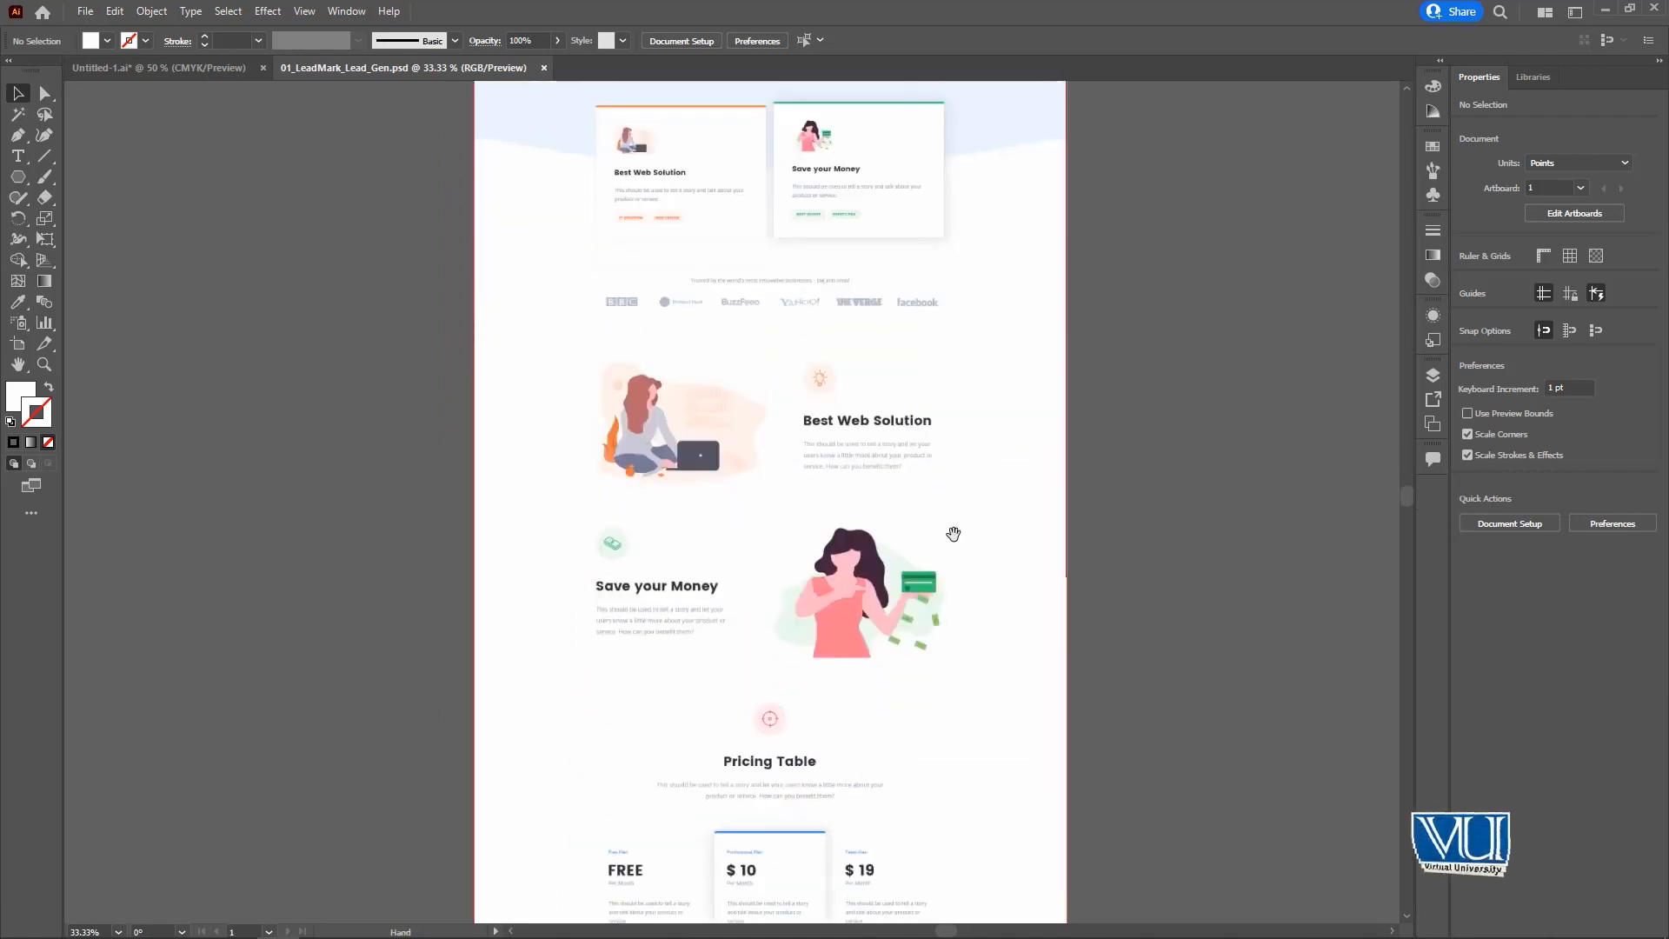
scroll(877, 338, "up", 15)
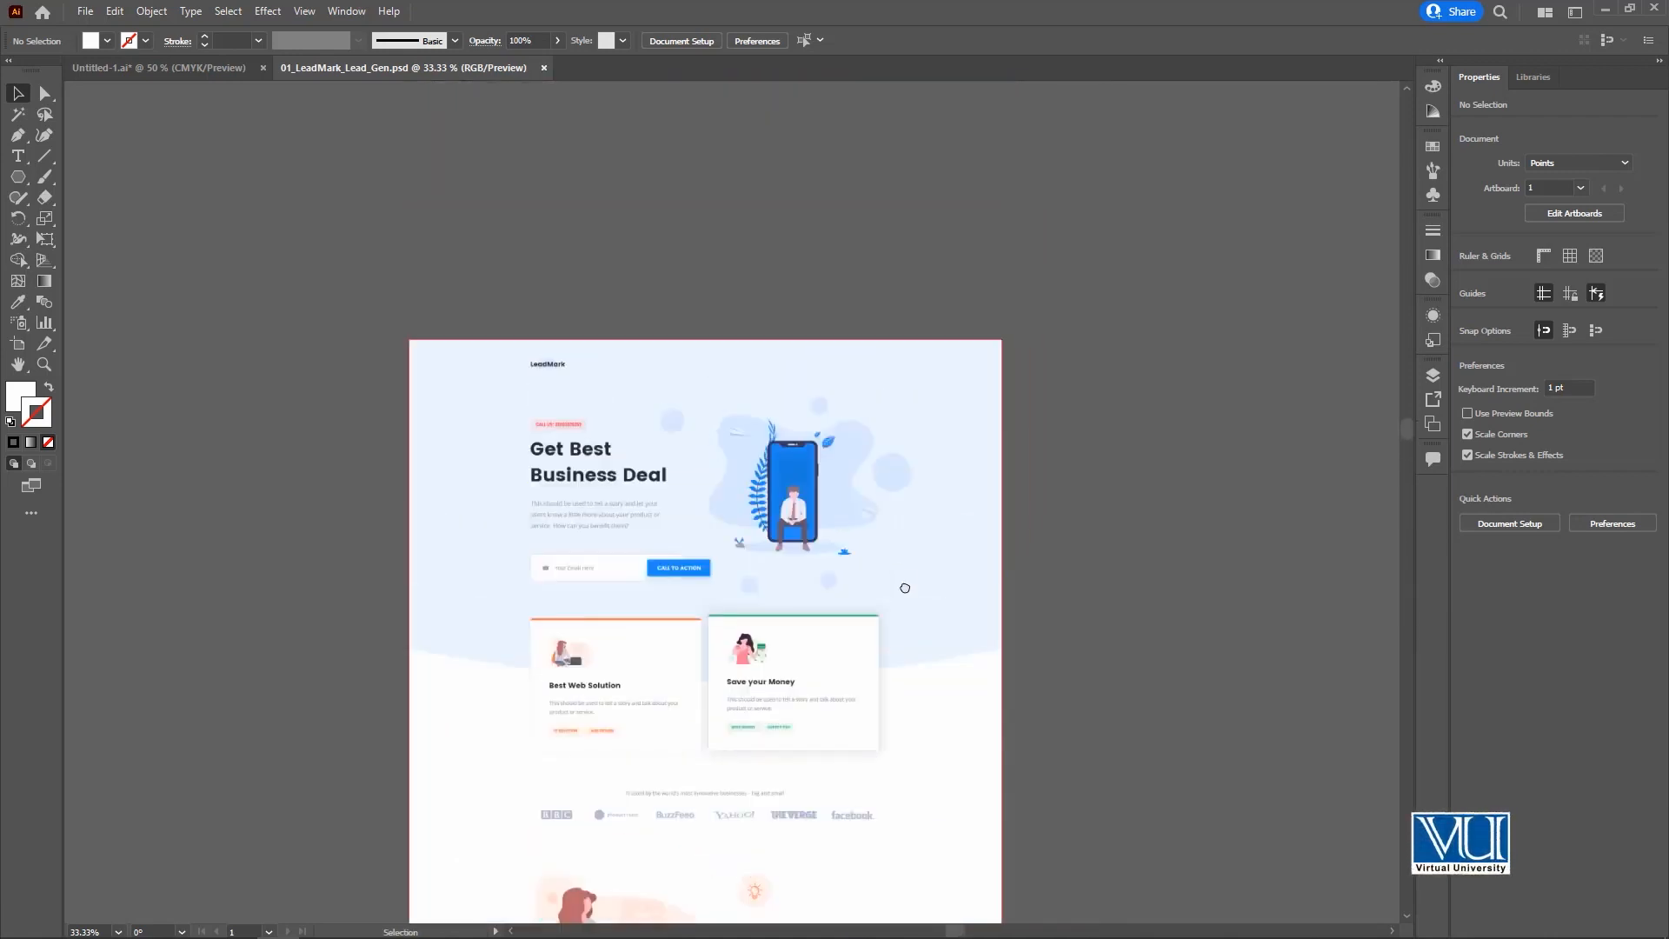
key("ctrl+equal")
key("ctrl+equal")
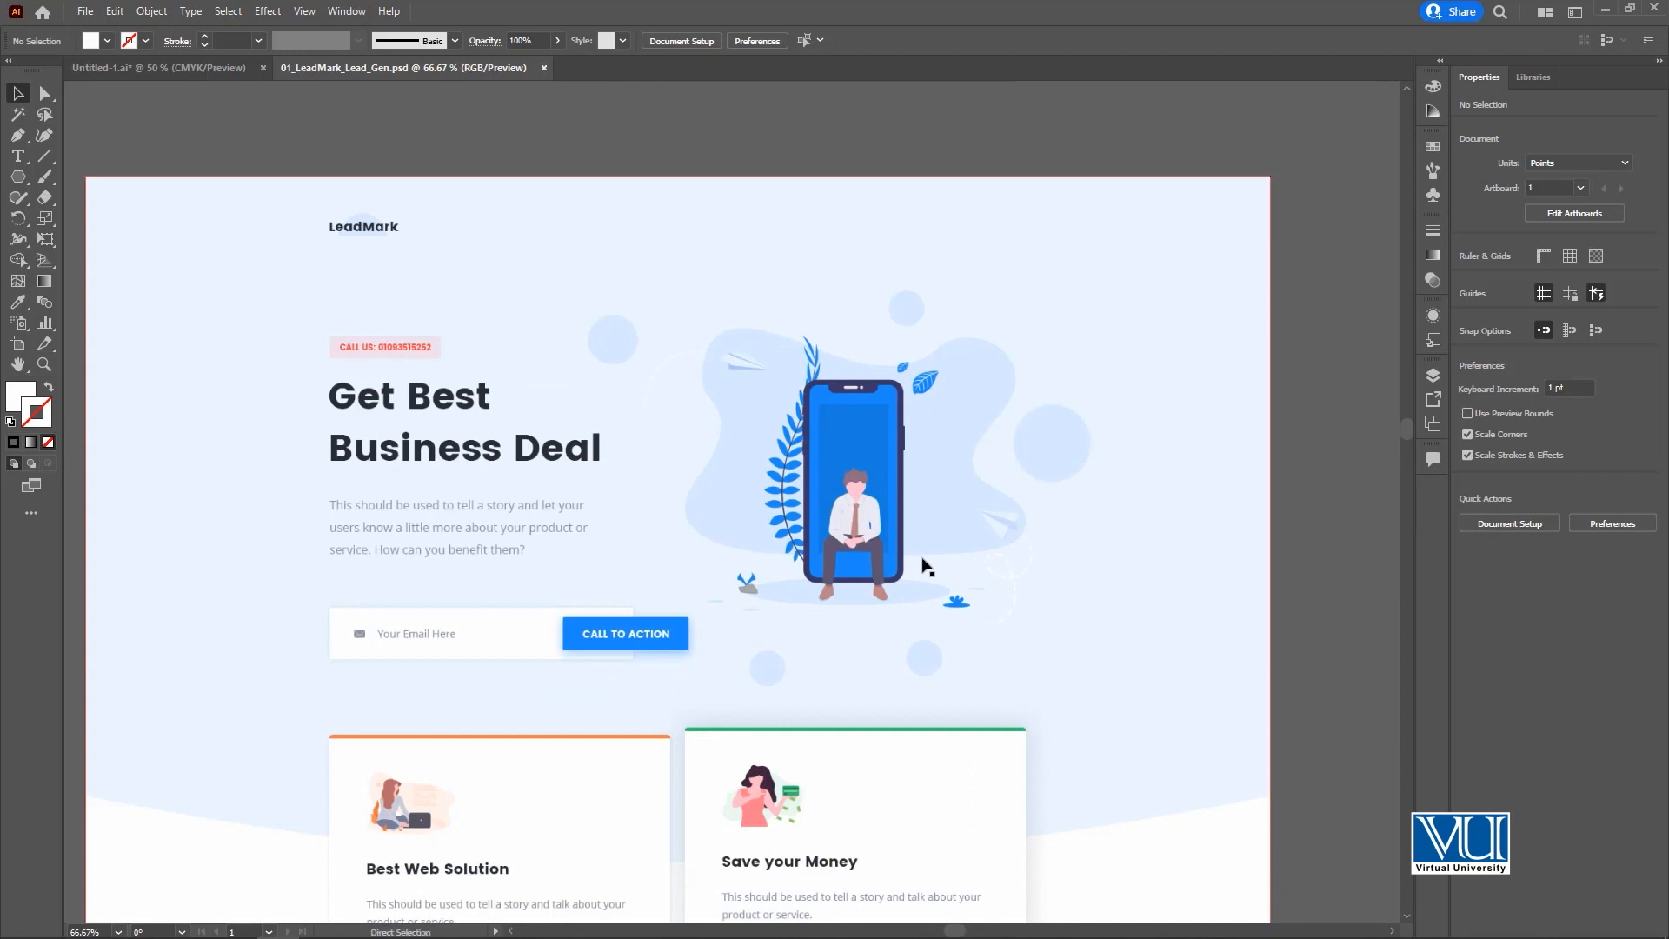
key("ctrl+equal")
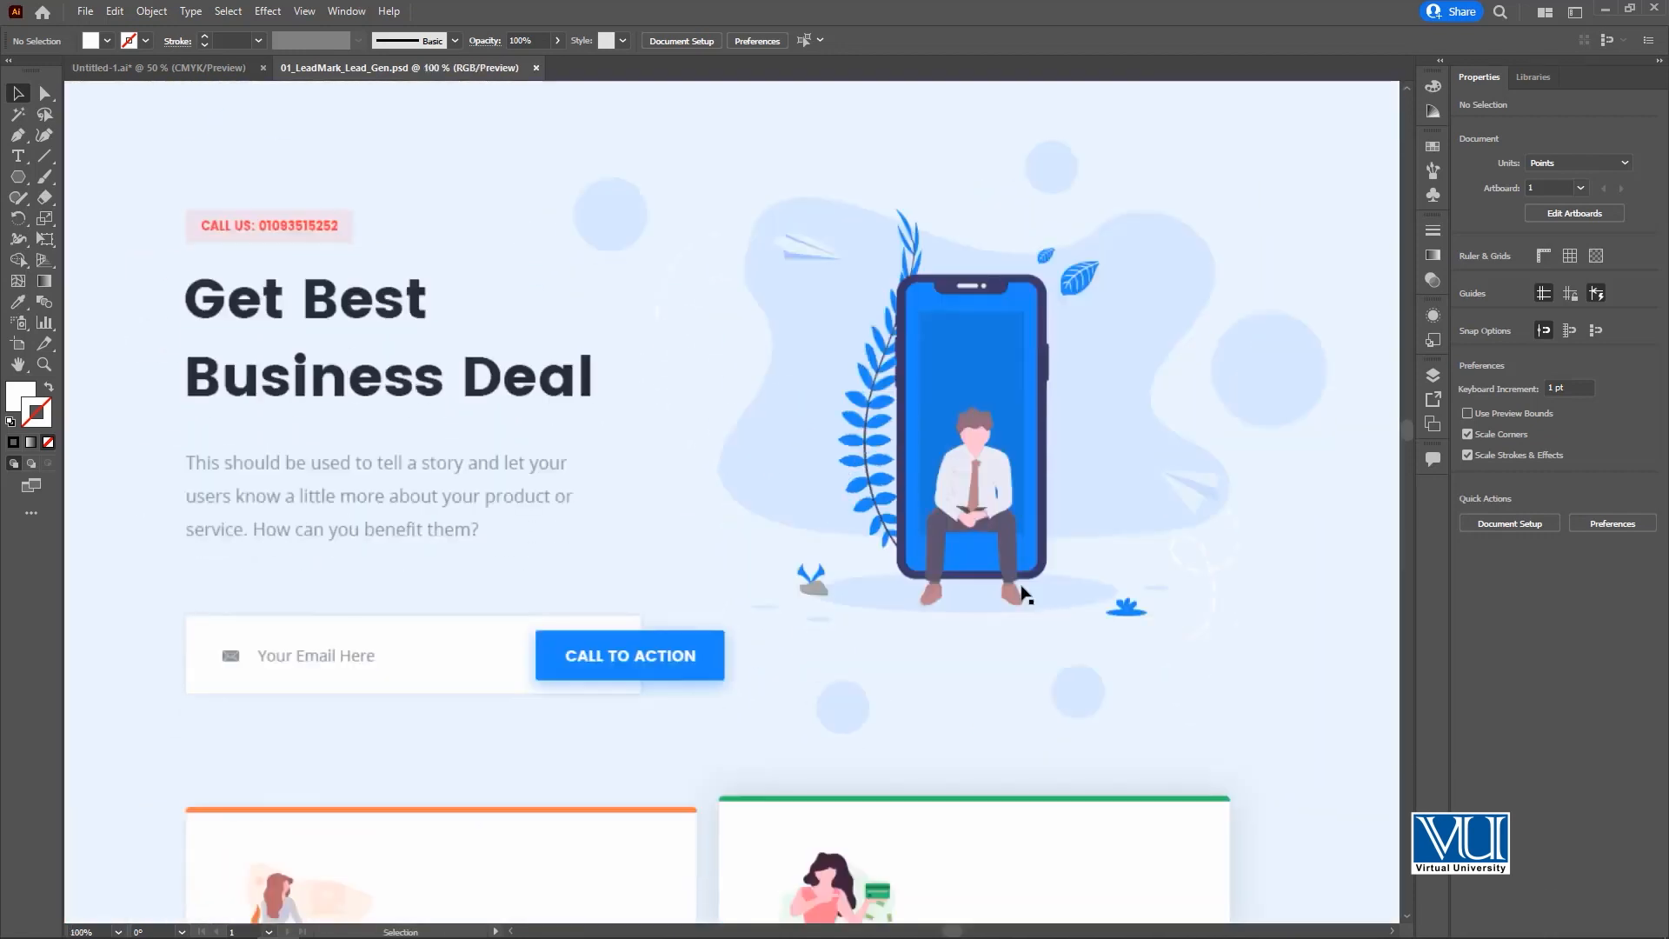
scroll(1024, 591, "down", 5)
scroll(858, 323, "up", 3)
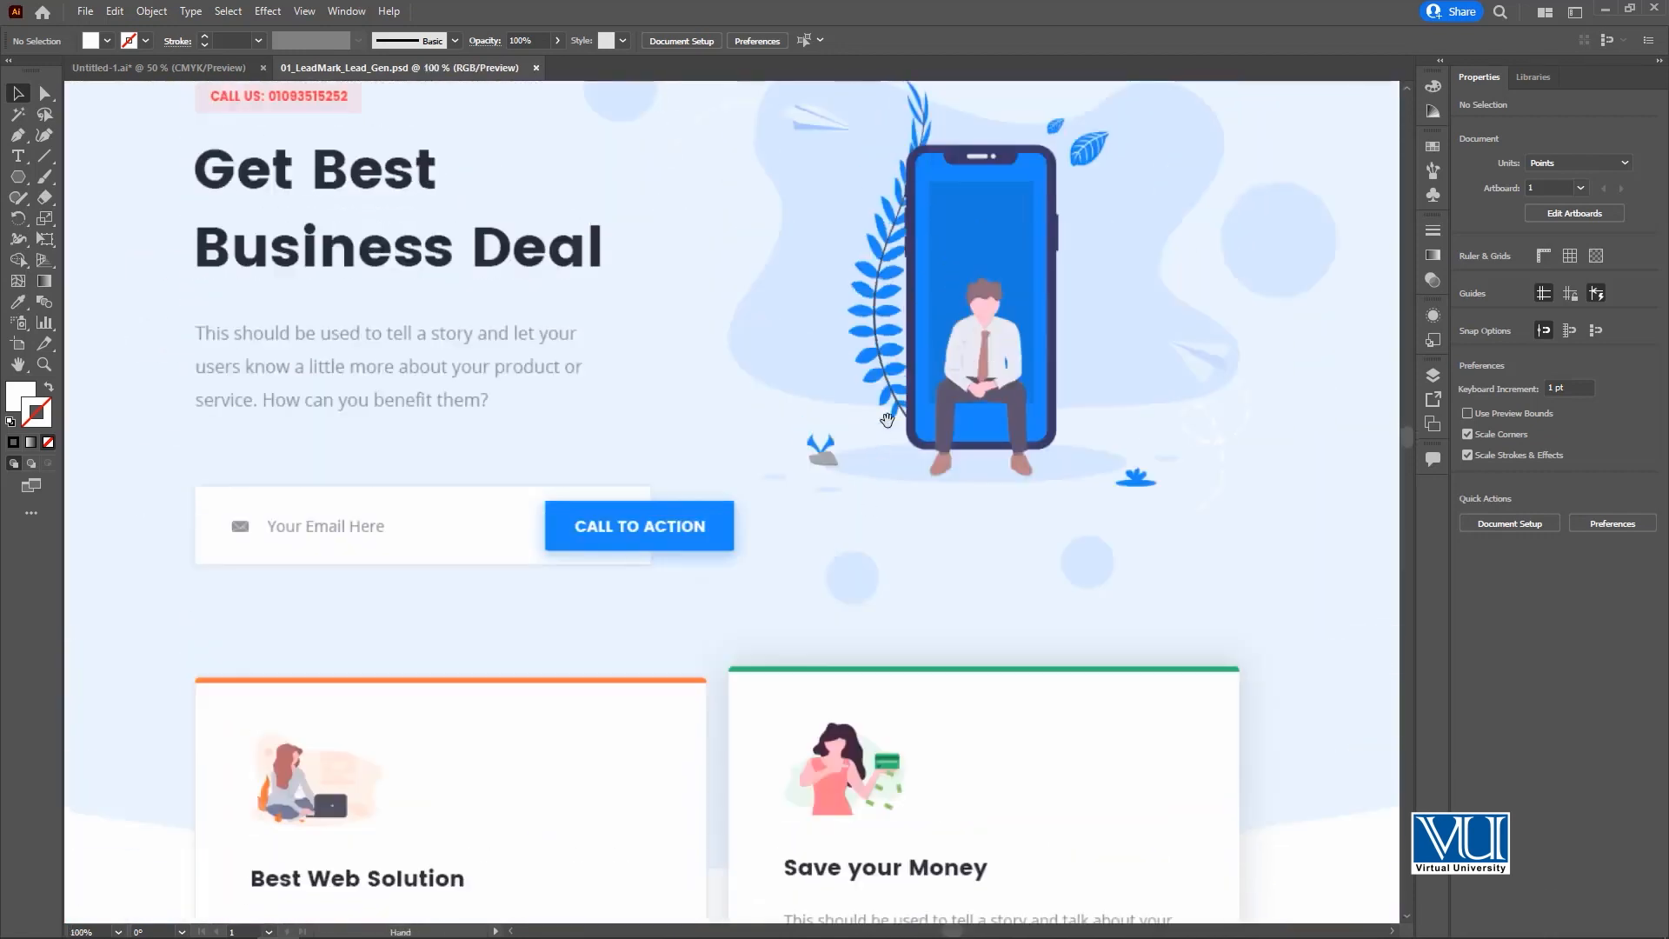
key("ctrl+minus")
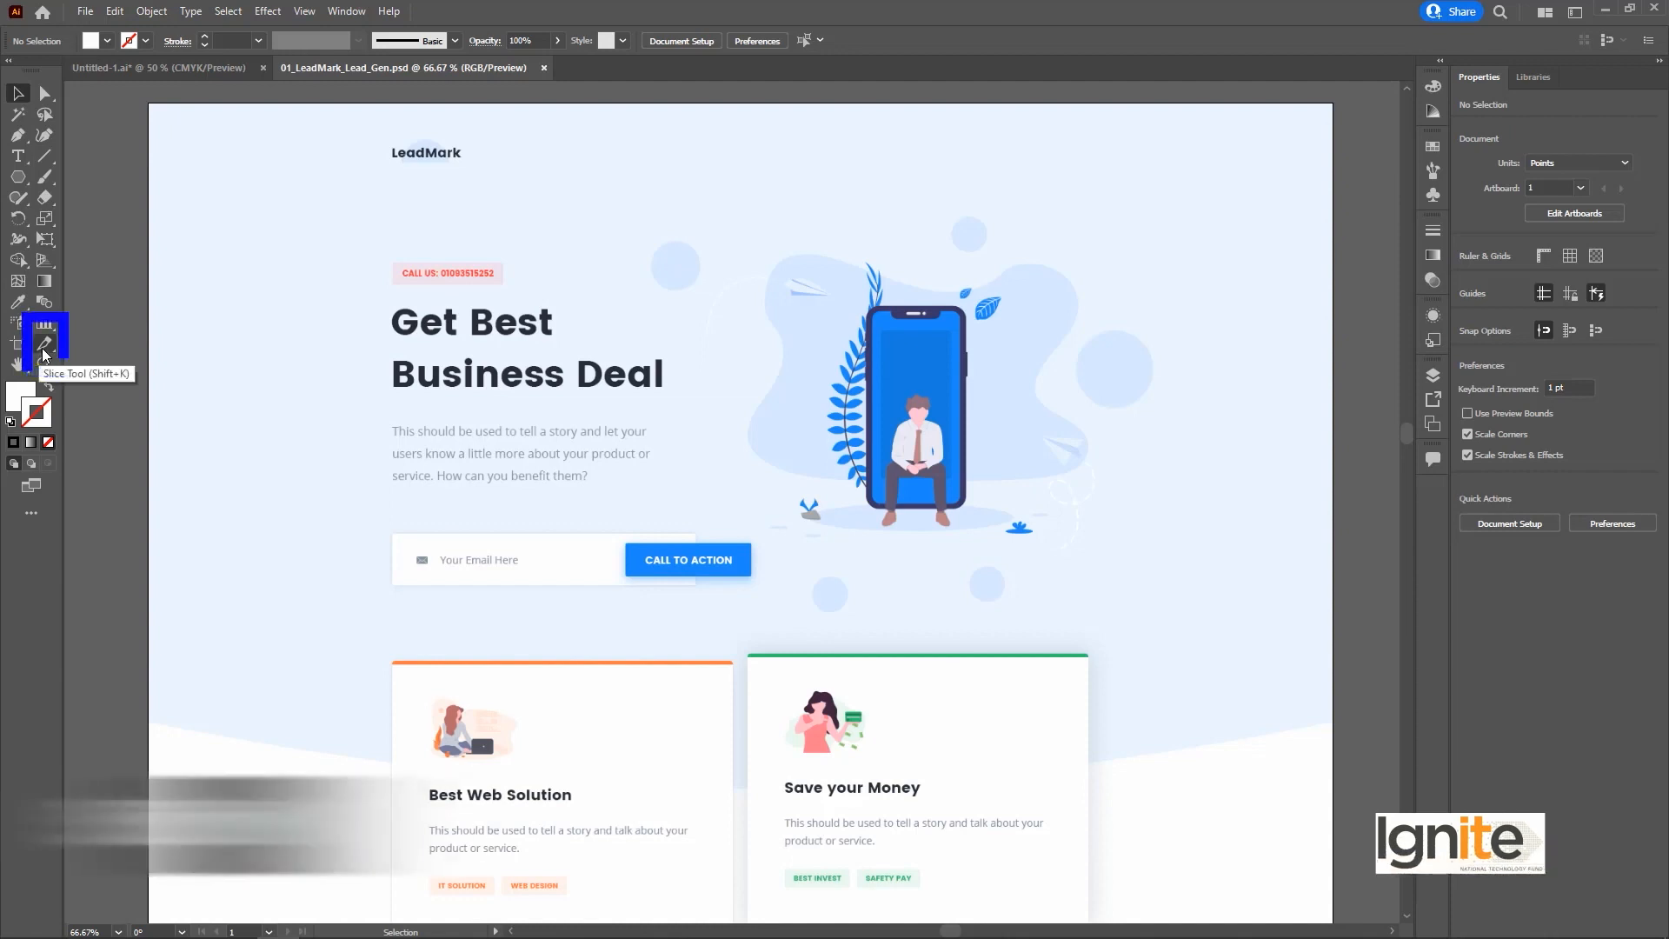
Slice the hero section at about 1601 by 693 pt, plus its LeadMark logo at 132 by 40 pt and phone illustration at 591 by 459 pt.
key("shift+k")
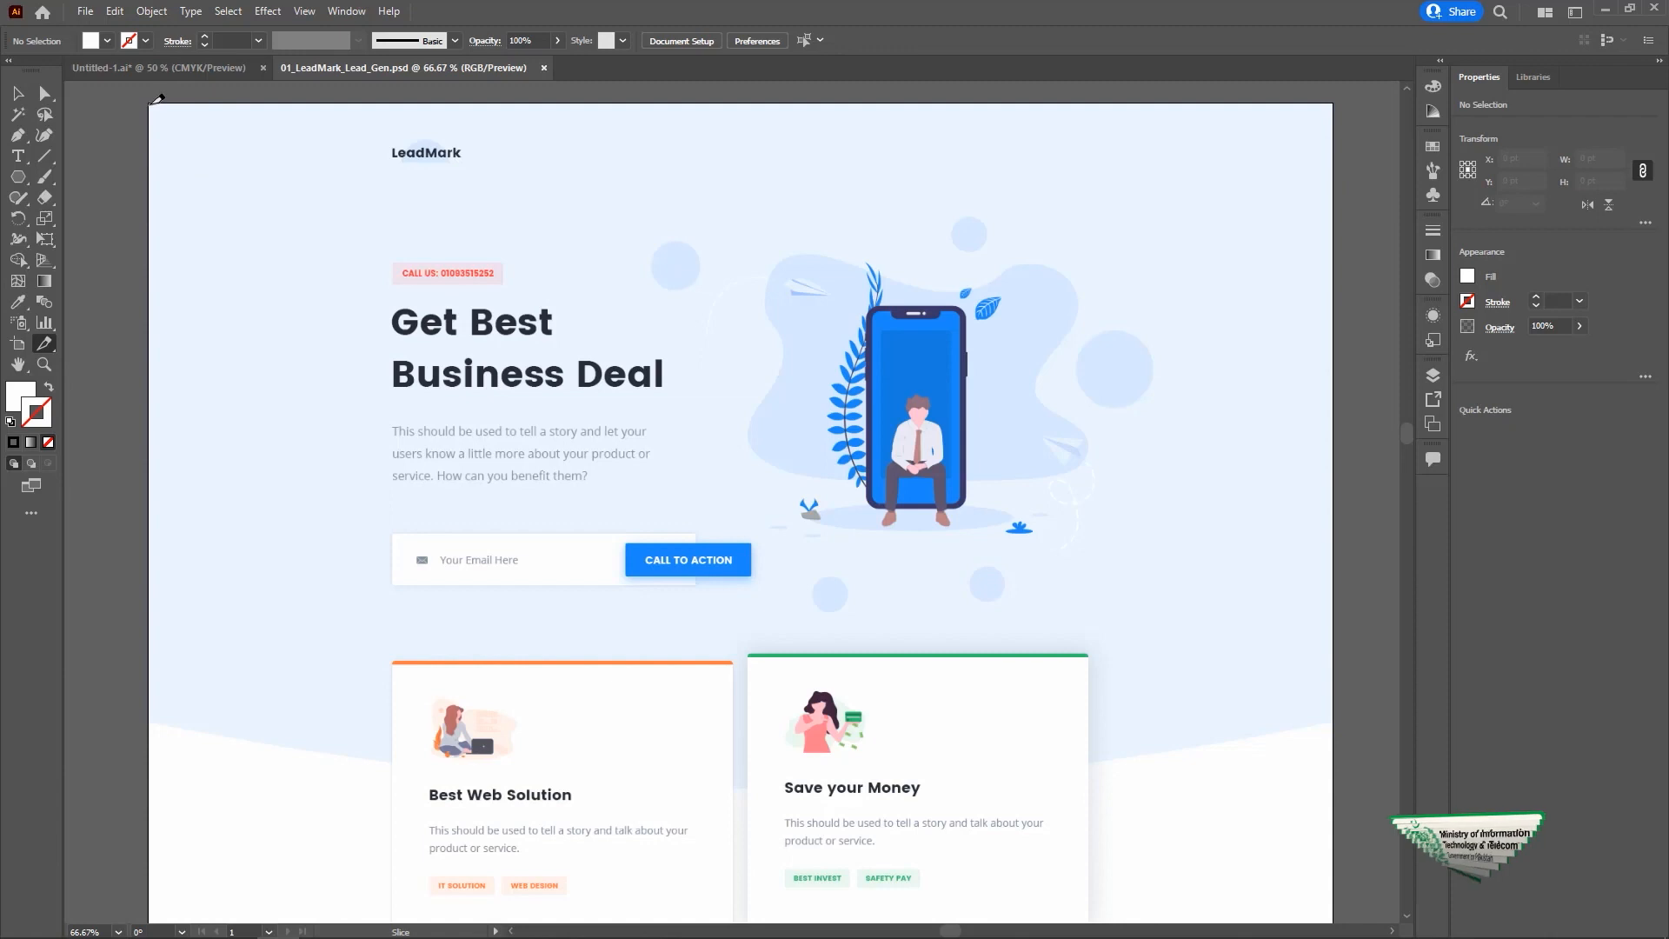
left_click_drag(148, 103, 1339, 614)
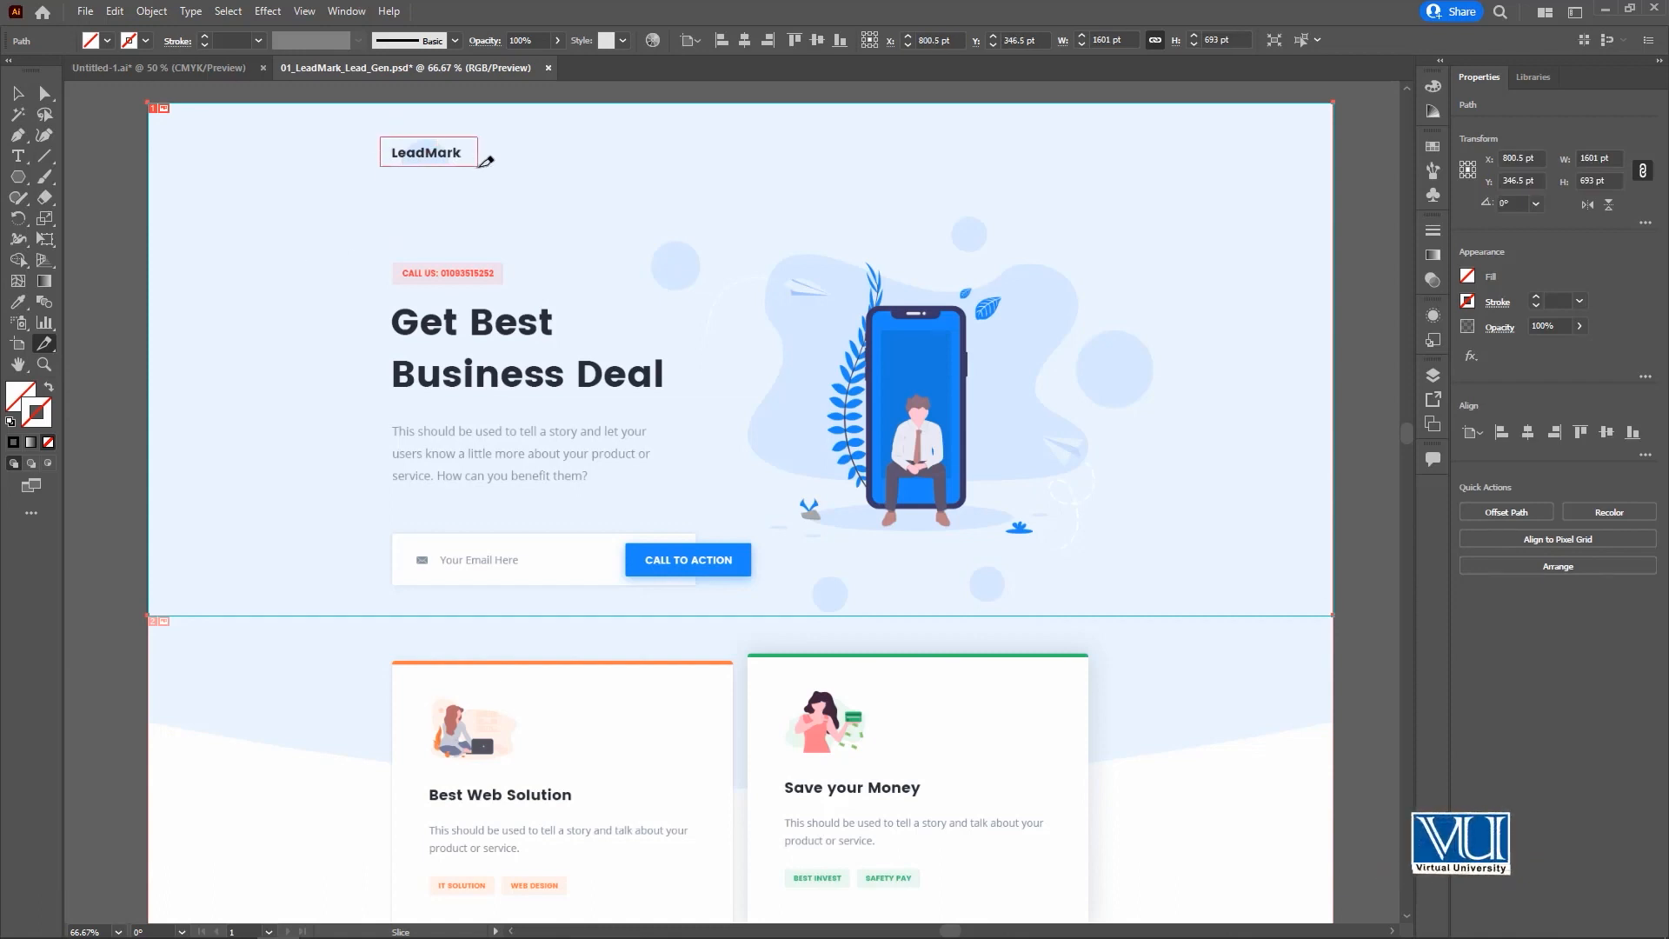
left_click_drag(479, 166, 478, 166)
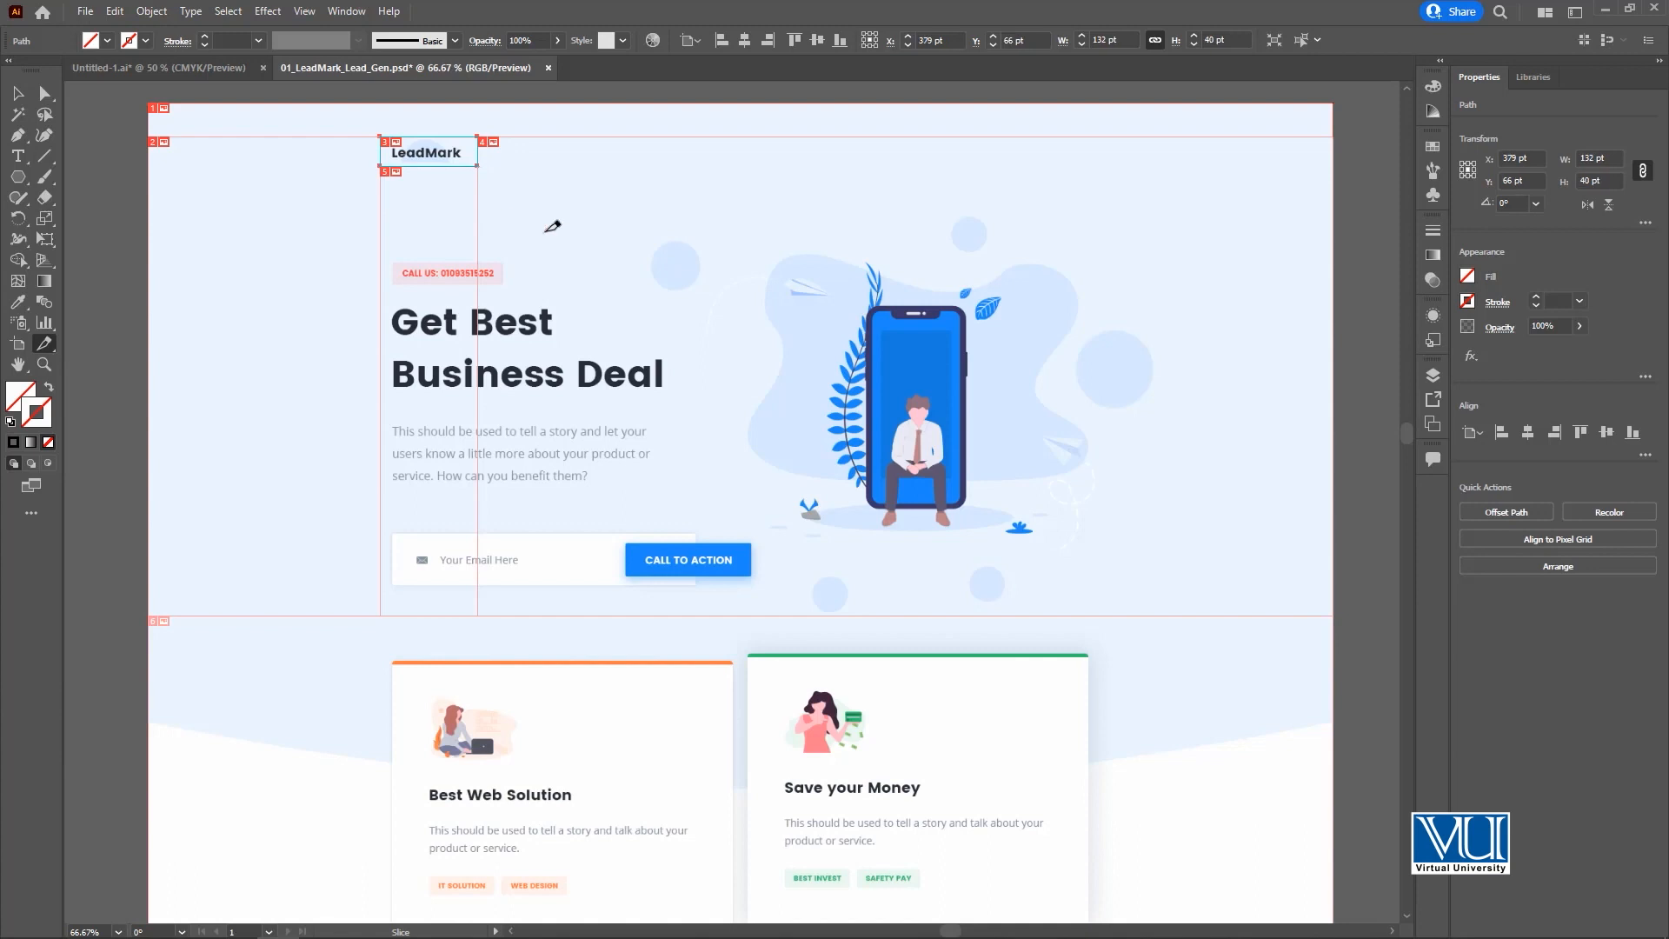
left_click_drag(727, 230, 1166, 569)
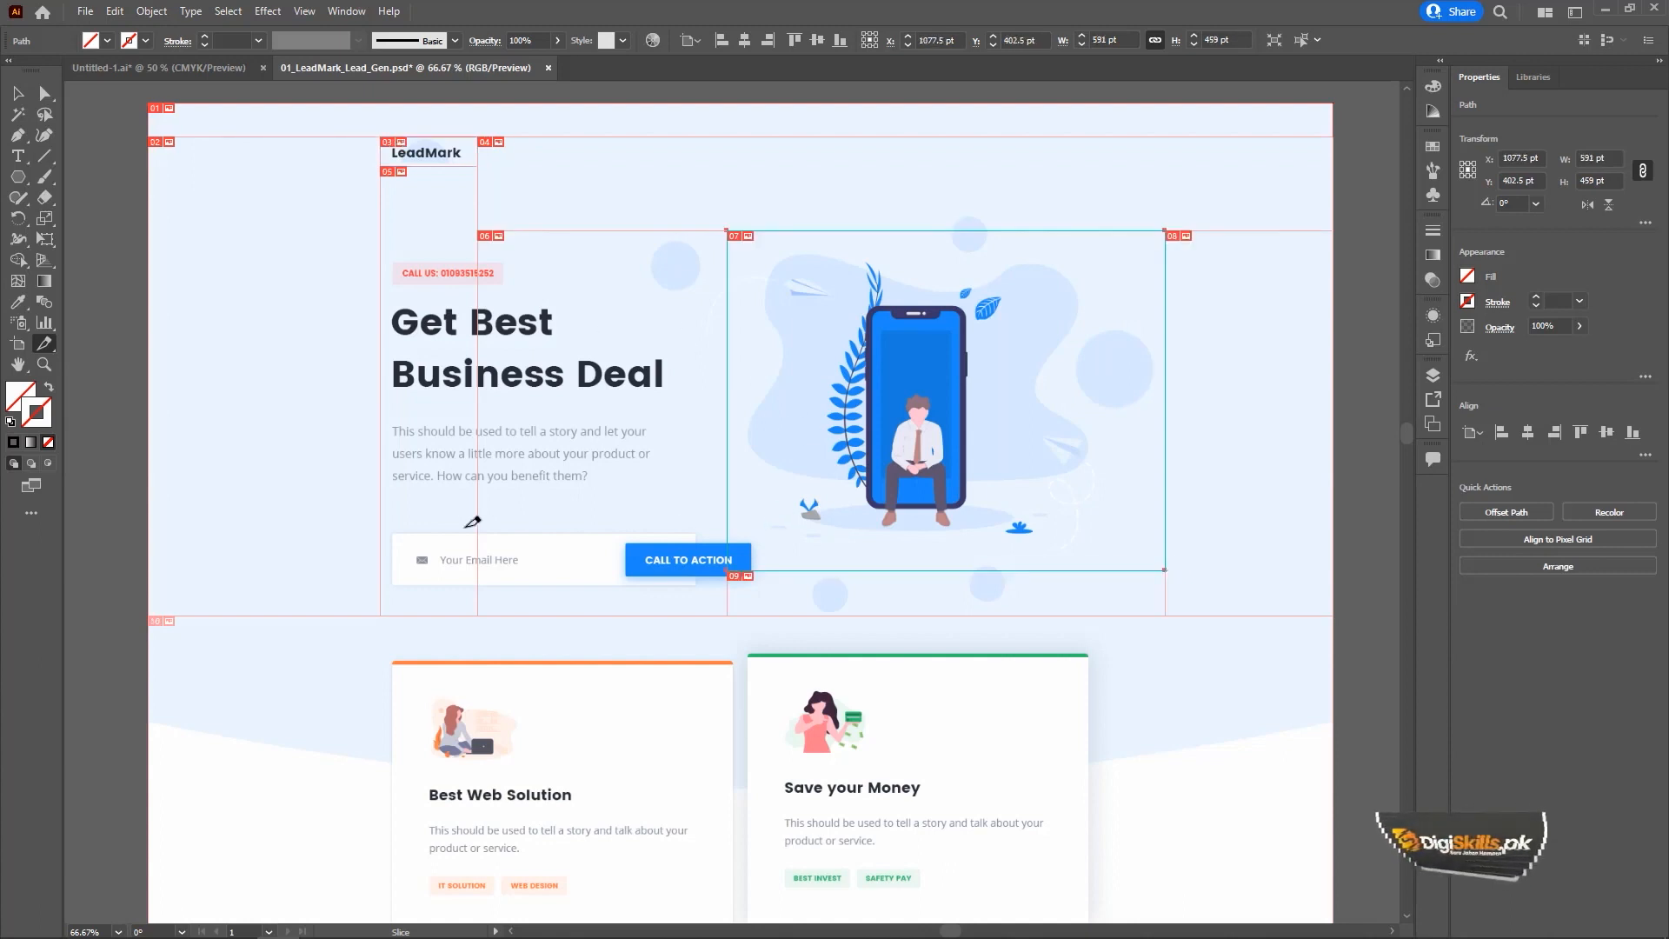
Inspect the slice around the phone illustration up close and look over the page sections below the hero.
left_click_drag(787, 517, 807, 208)
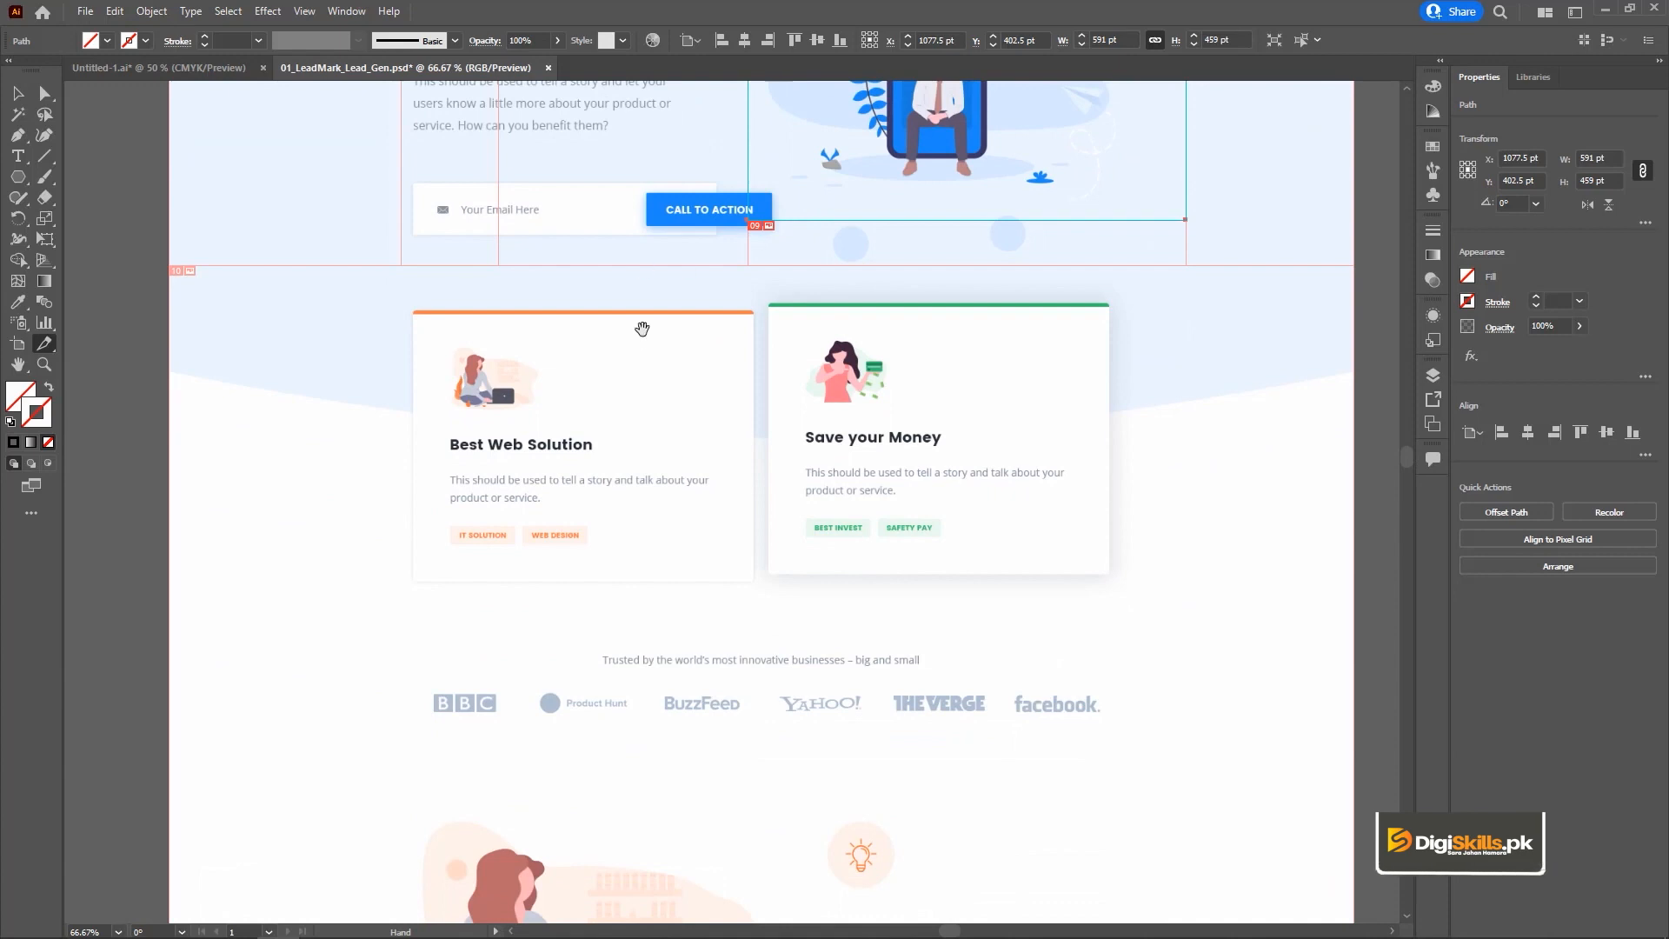
left_click_drag(641, 328, 643, 265)
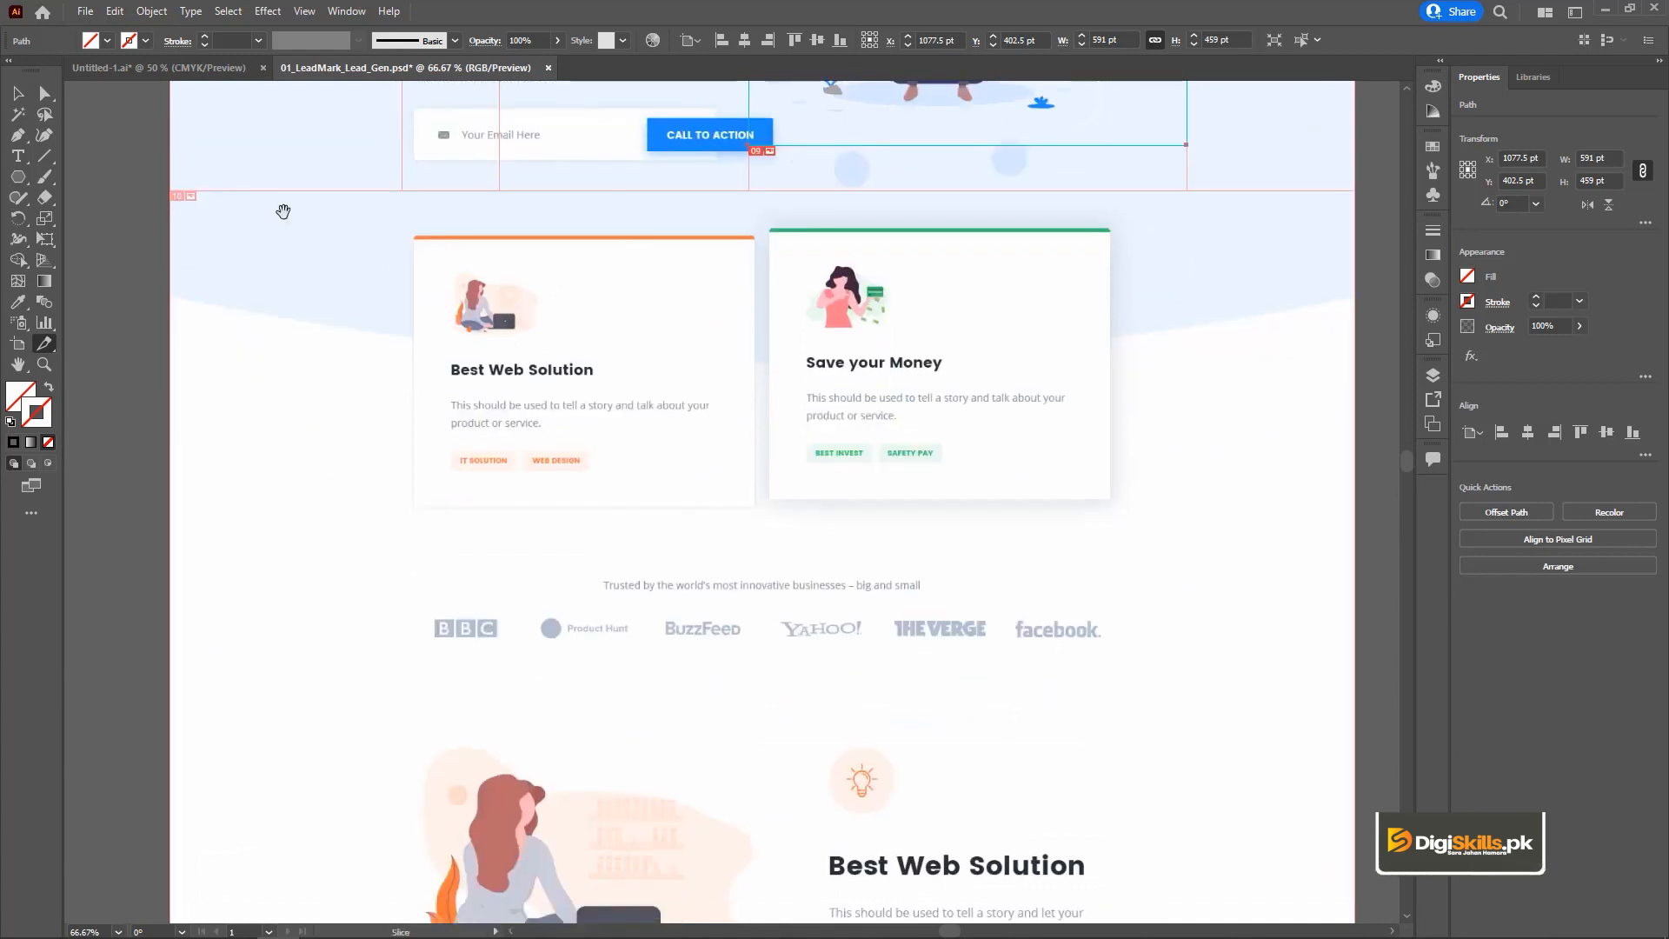
left_click_drag(283, 211, 336, 492)
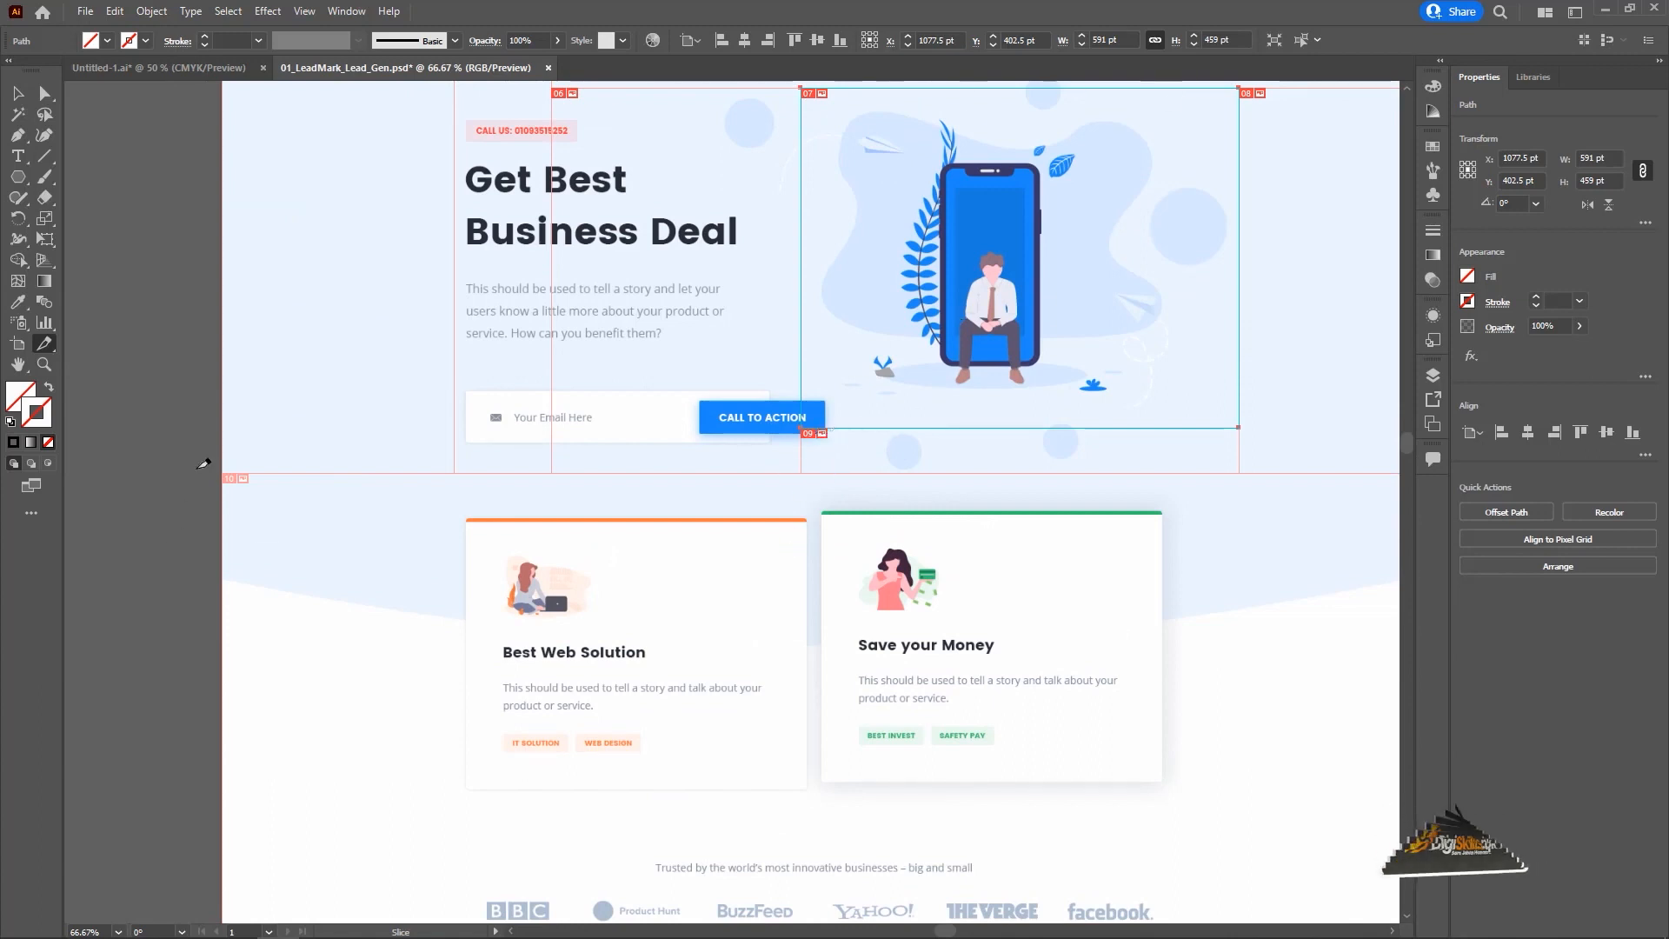
left_click_drag(247, 519, 330, 506)
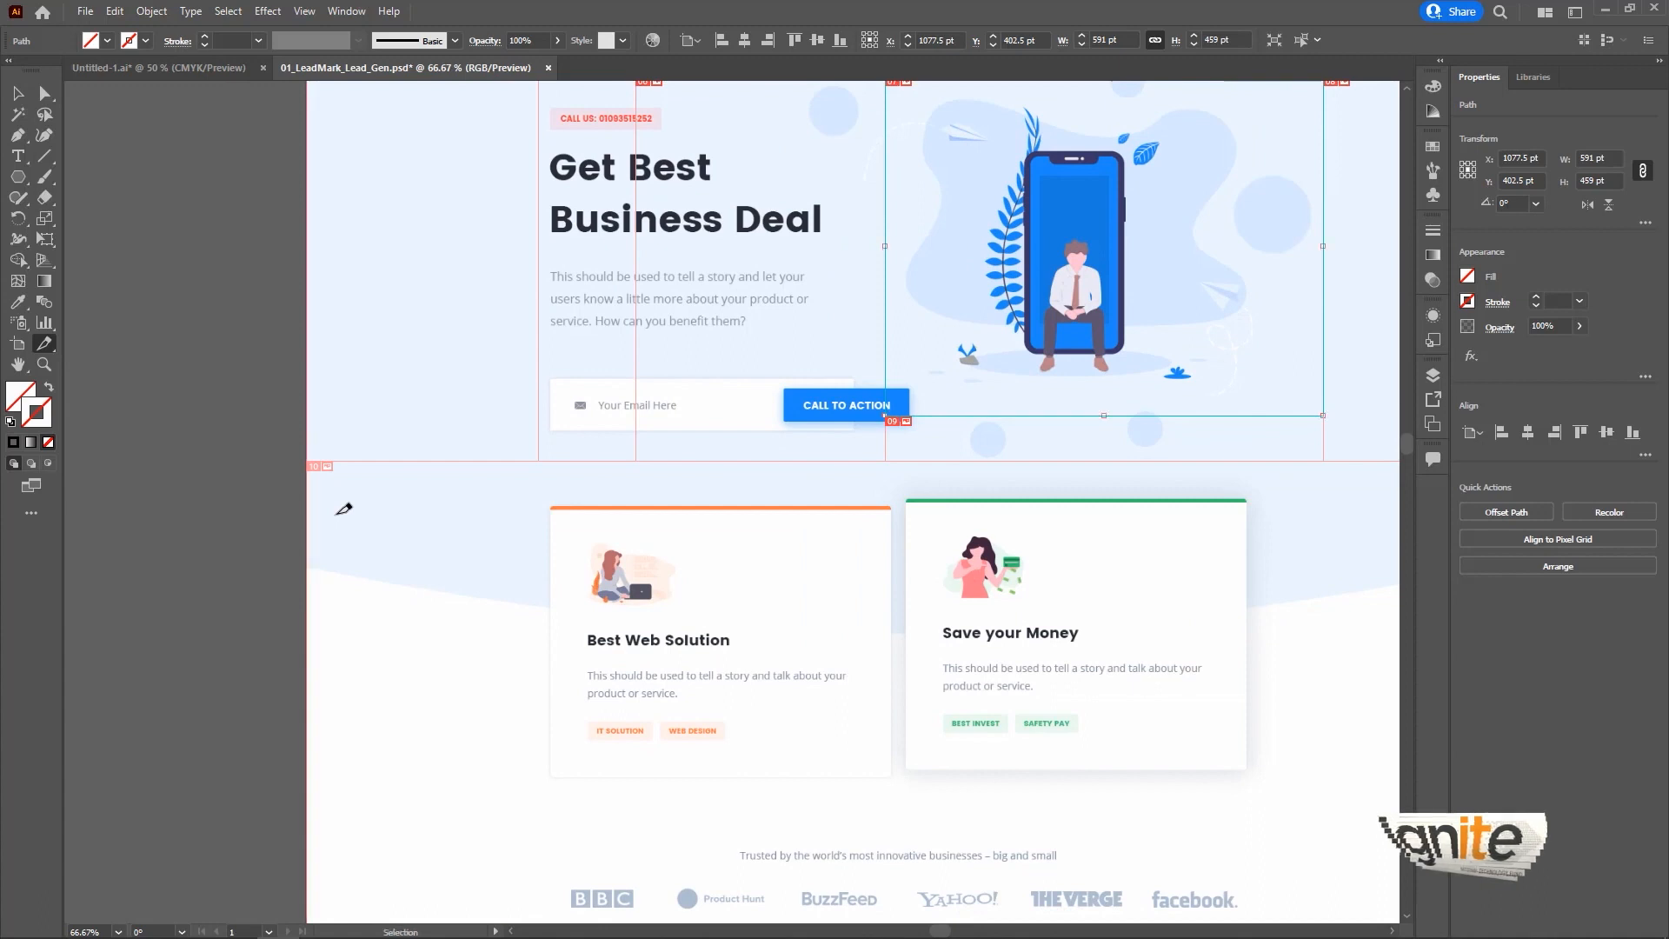
key("ctrl+plus")
key("ctrl+plus")
key("ctrl+plus")
left_click_drag(359, 296, 852, 600)
left_click_drag(165, 513, 745, 112)
left_click_drag(218, 852, 575, 397)
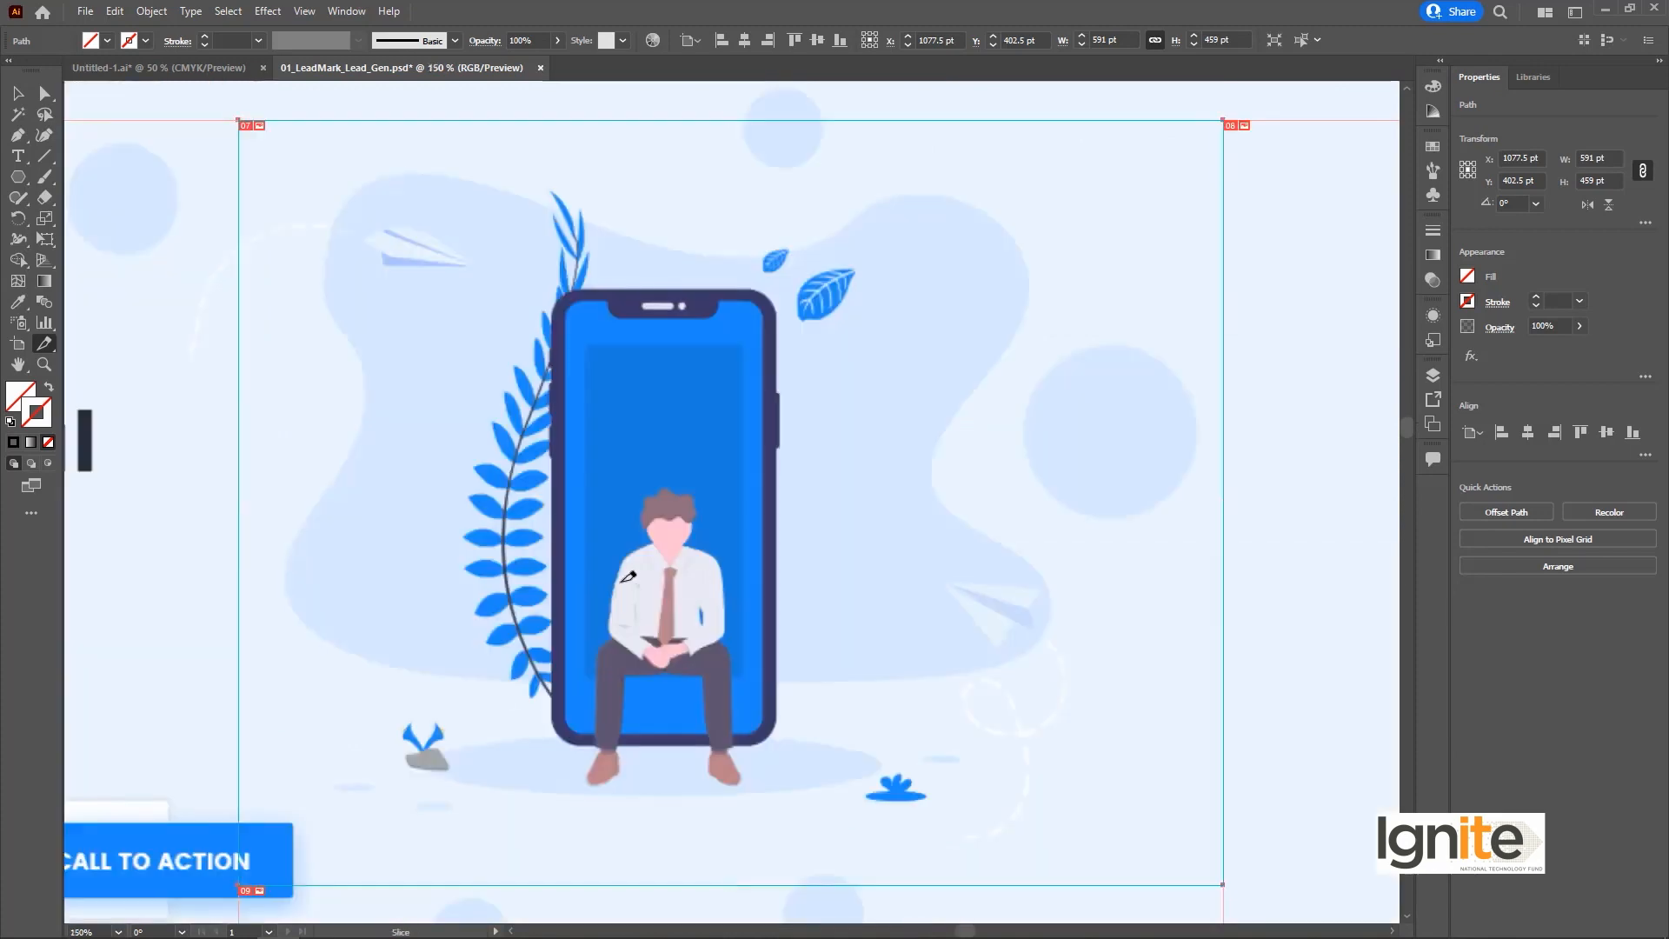
key("ctrl+minus")
key("ctrl+minus")
left_click_drag(452, 872, 690, 294)
left_click_drag(608, 799, 643, 349)
left_click_drag(665, 822, 629, 295)
left_click_drag(652, 582, 648, 536)
left_click_drag(687, 148, 667, 584)
left_click_drag(634, 170, 646, 537)
left_click_drag(574, 143, 579, 568)
left_click_drag(580, 415, 595, 244)
Slice the cards and client logos section at about 1604 by 683 pt, and the woman-with-laptop illustration at about 526 by 424 pt.
left_click_drag(189, 179, 1372, 685)
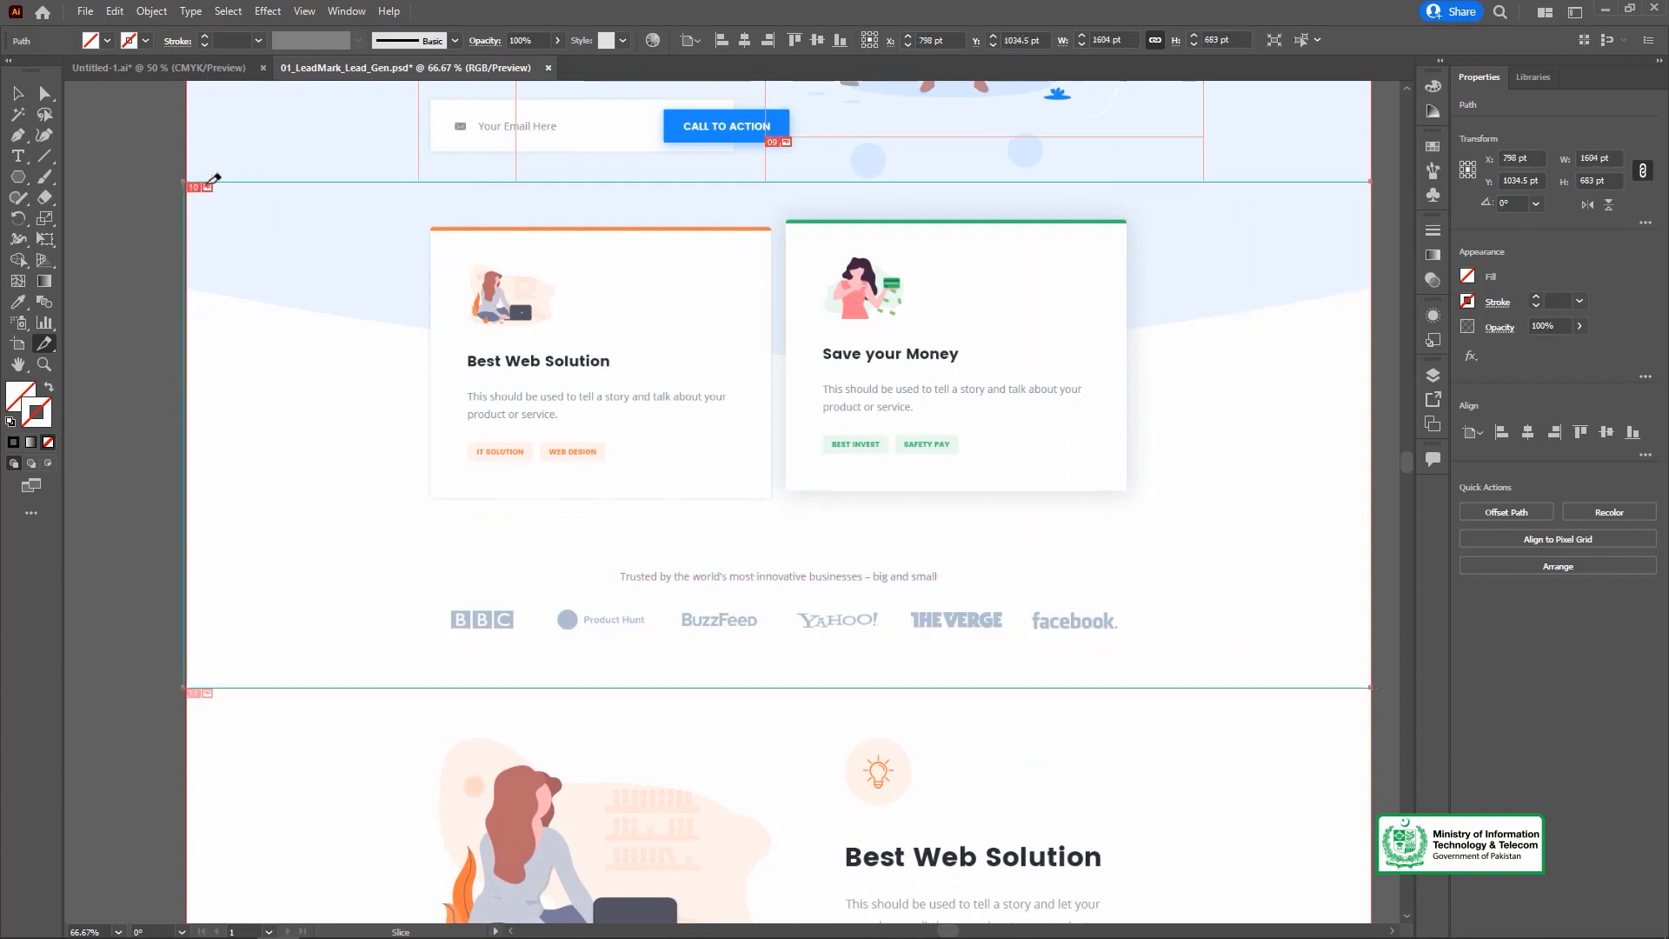
left_click_drag(399, 551, 402, 274)
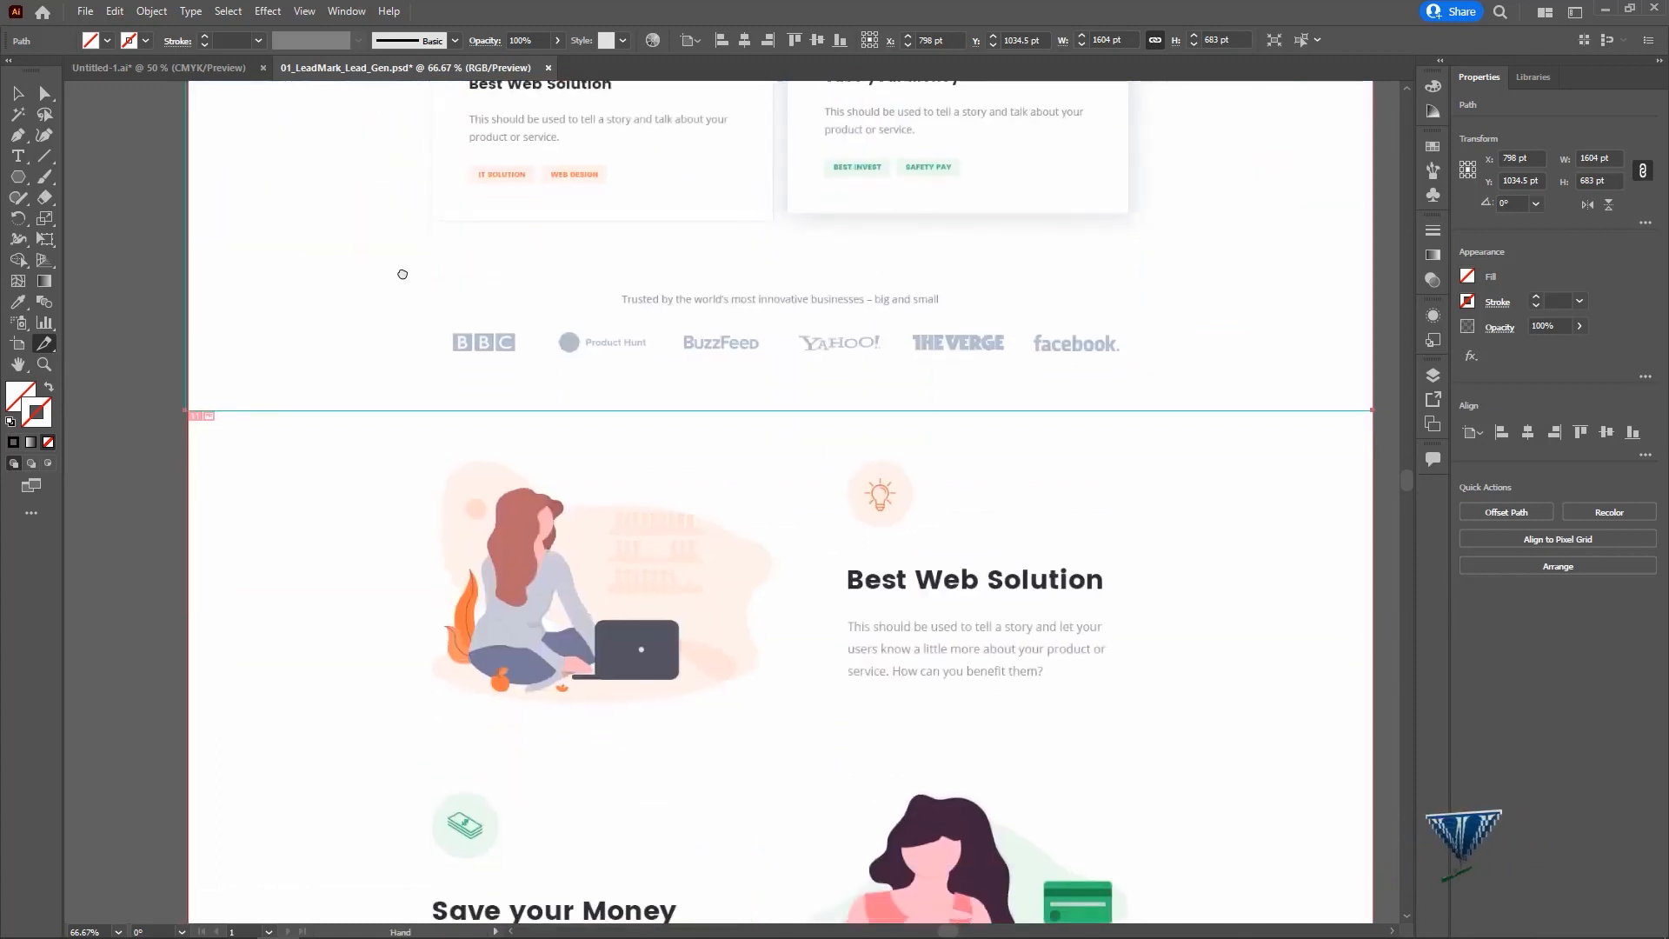
left_click_drag(392, 424, 782, 738)
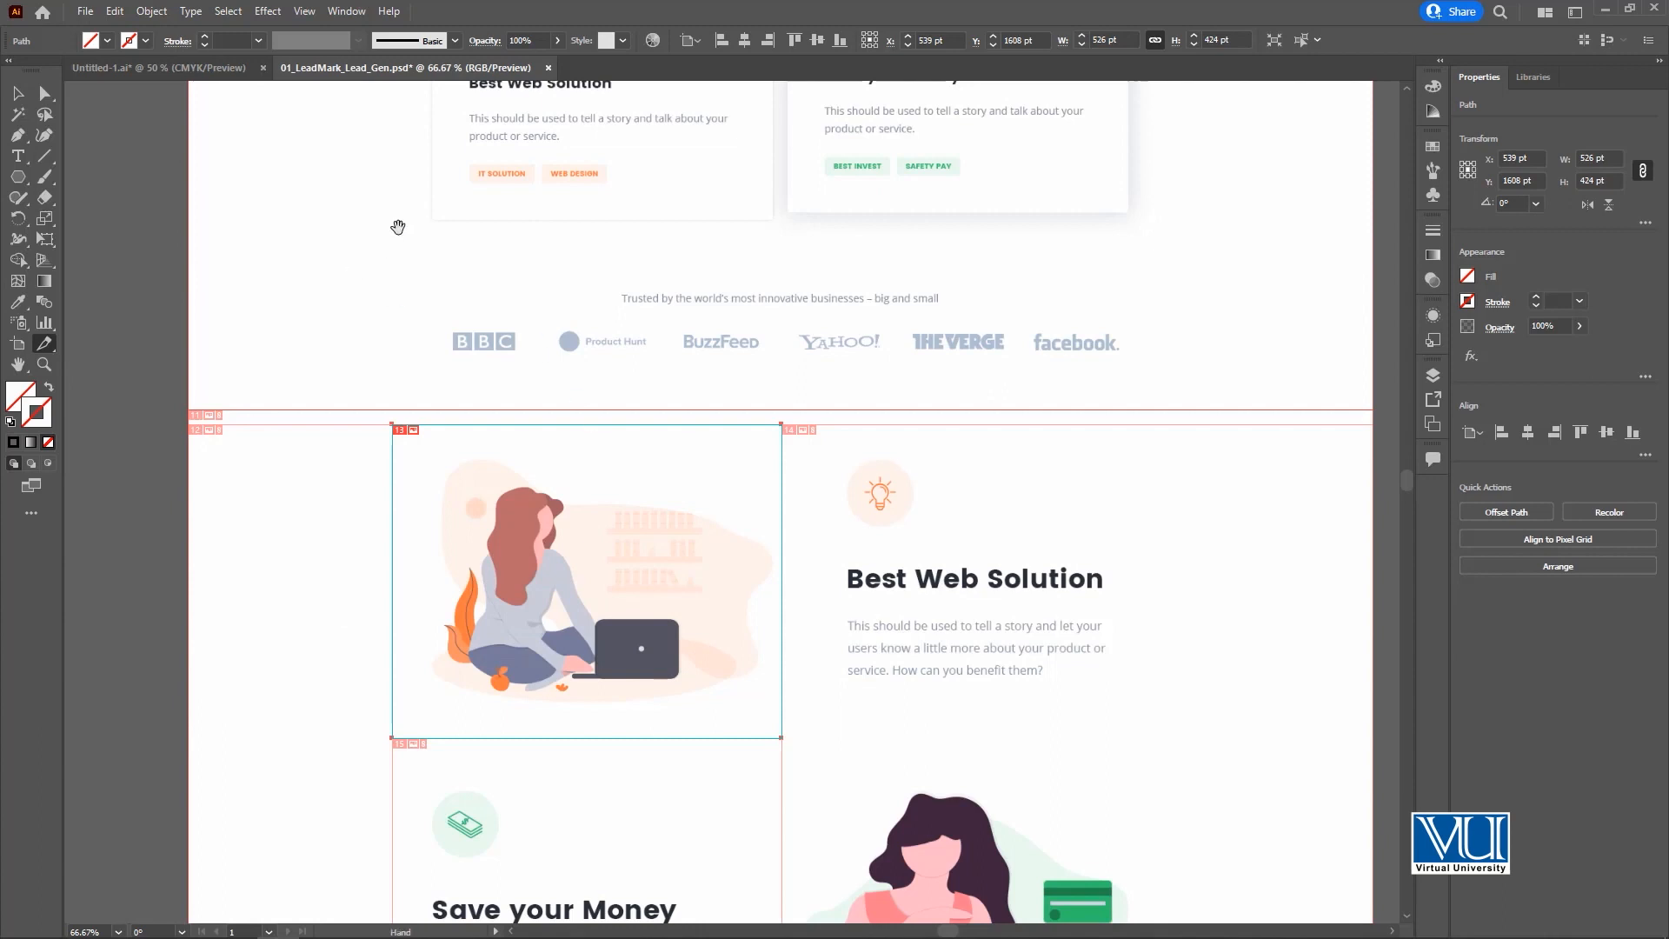
Reshape the phone illustration's slice to about 517 by 511 pt by moving its left and upper edges with Direct Selection.
scroll(398, 227, "up", 10)
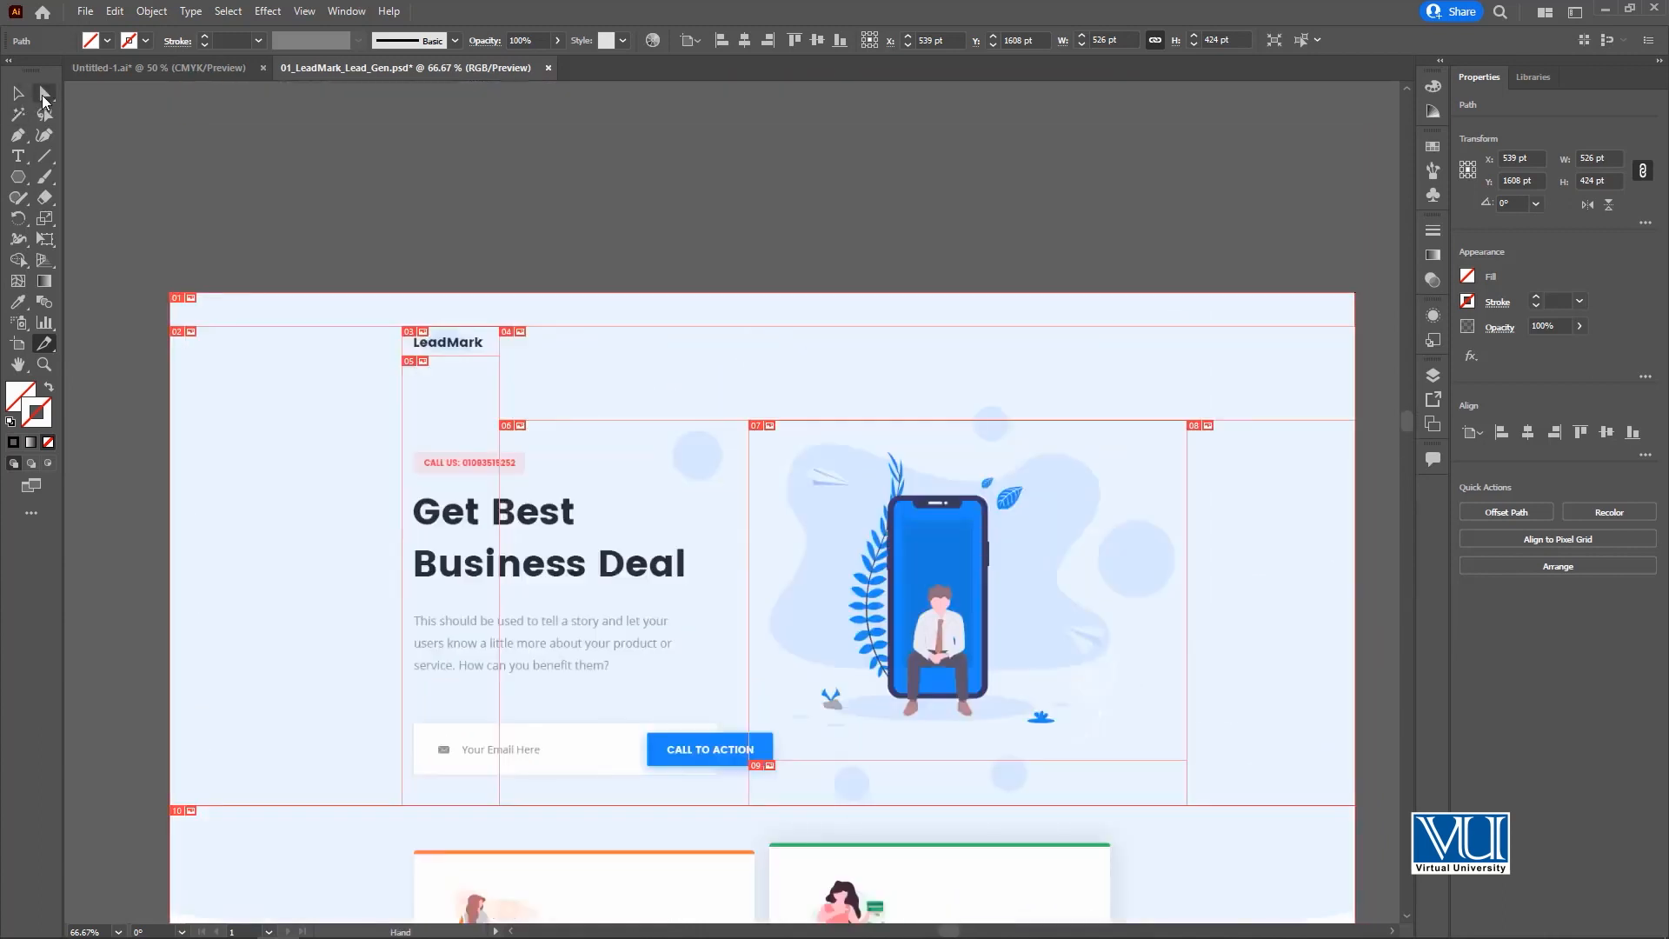
left_click(44, 96)
left_click(600, 426)
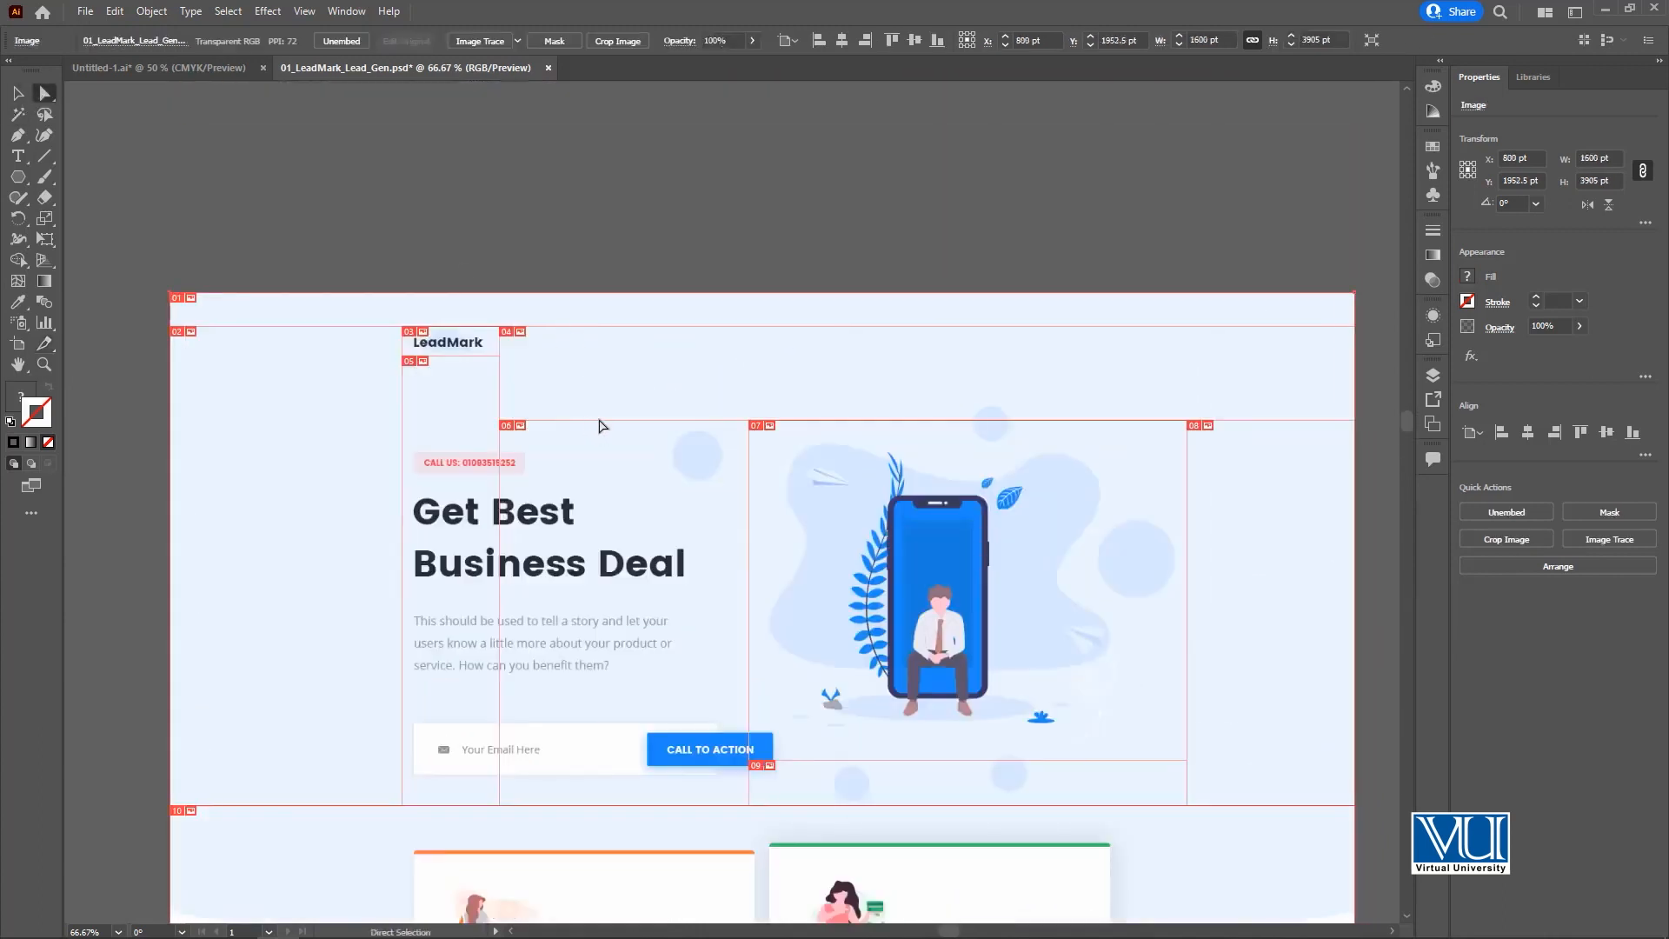
left_click(749, 478)
left_click_drag(752, 486, 807, 477)
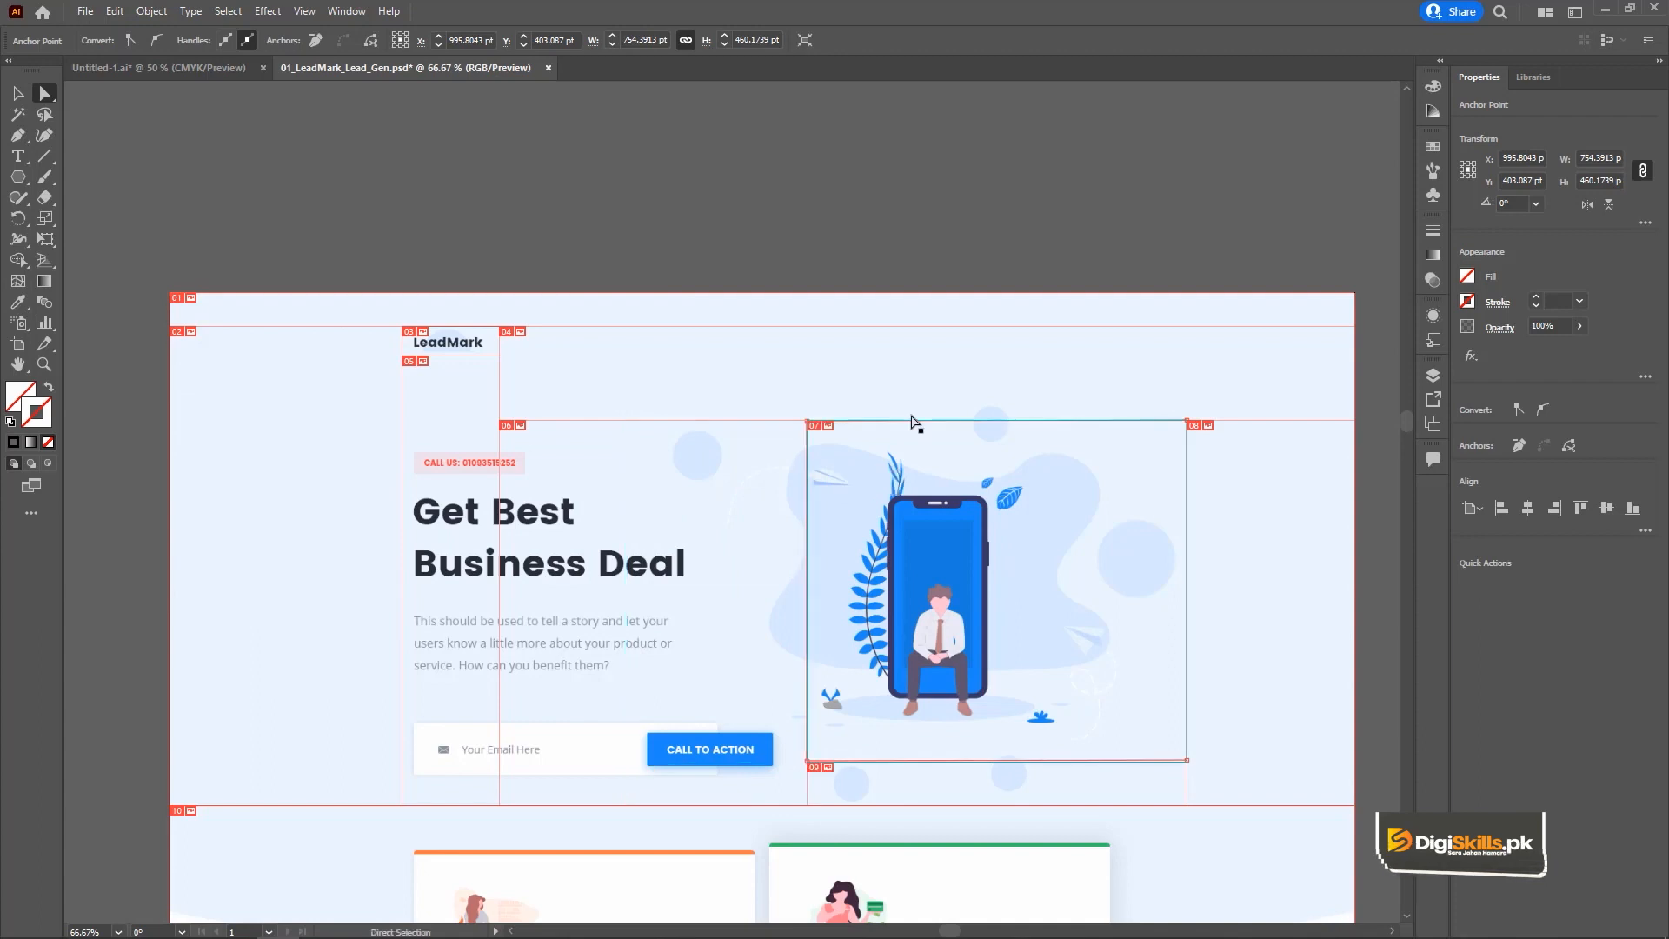
left_click_drag(915, 421, 913, 382)
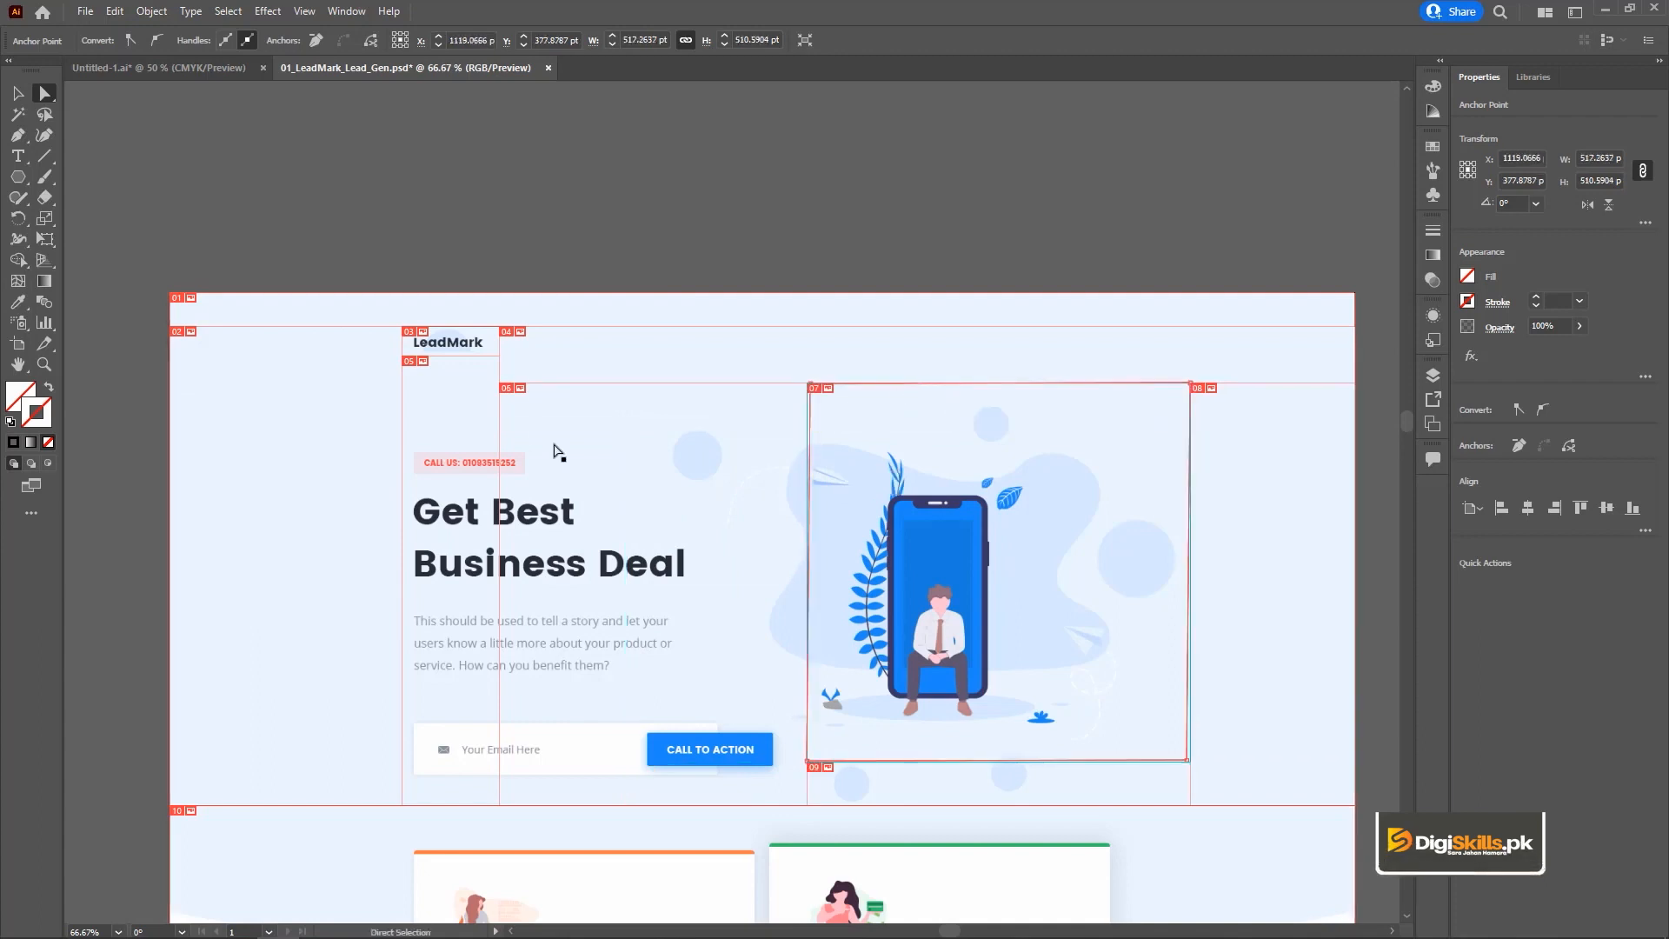
Try selecting and moving the hero section's slice with the Slice Selection tool, and undo the move.
left_click(46, 348)
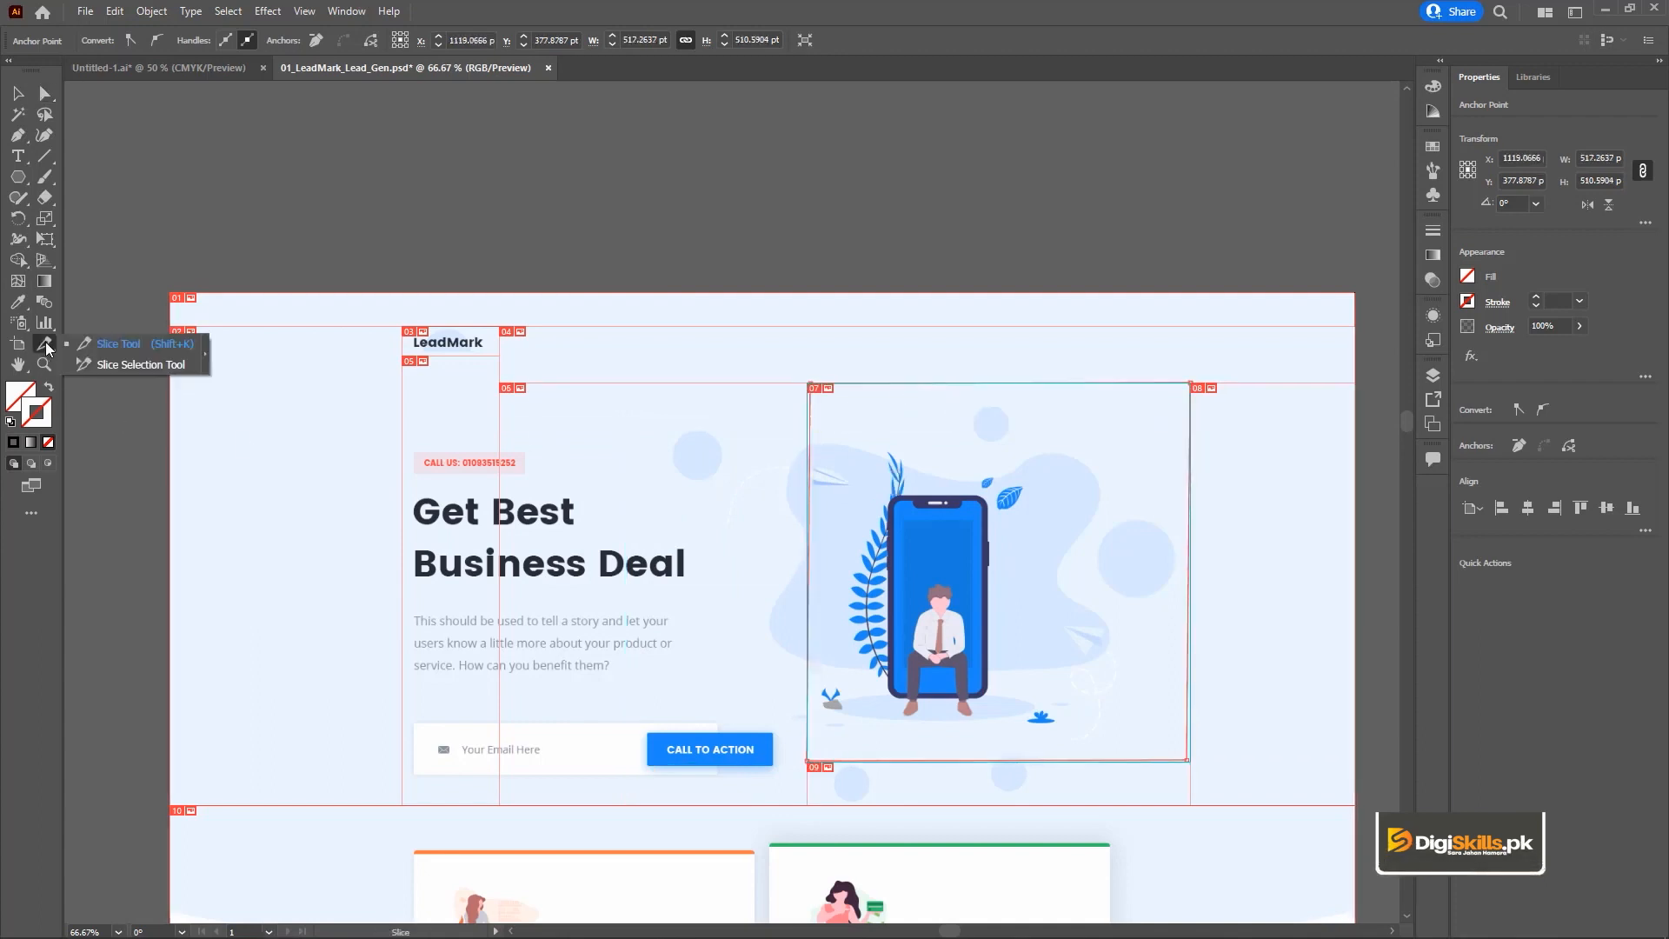
left_click(133, 365)
left_click(408, 467)
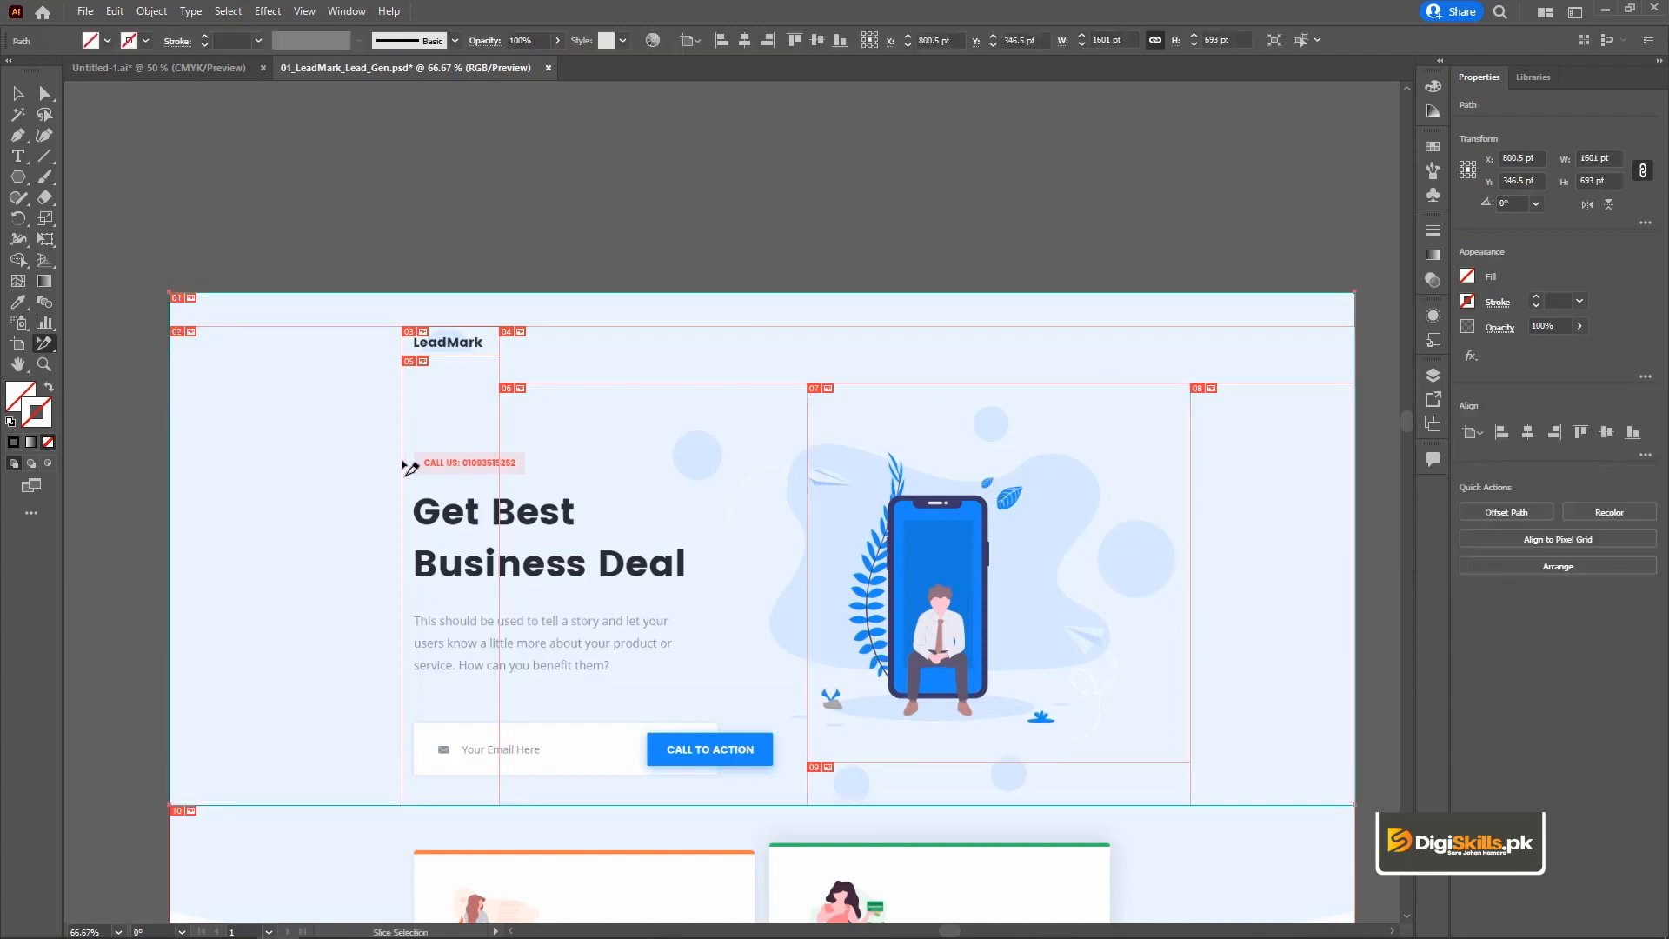
left_click(504, 303)
left_click(565, 345)
left_click(594, 363)
left_click_drag(703, 362, 588, 342)
key("ctrl+z")
Open Save for Web for the sliced landing page and set the export format to PNG-8.
key("ctrl+minus")
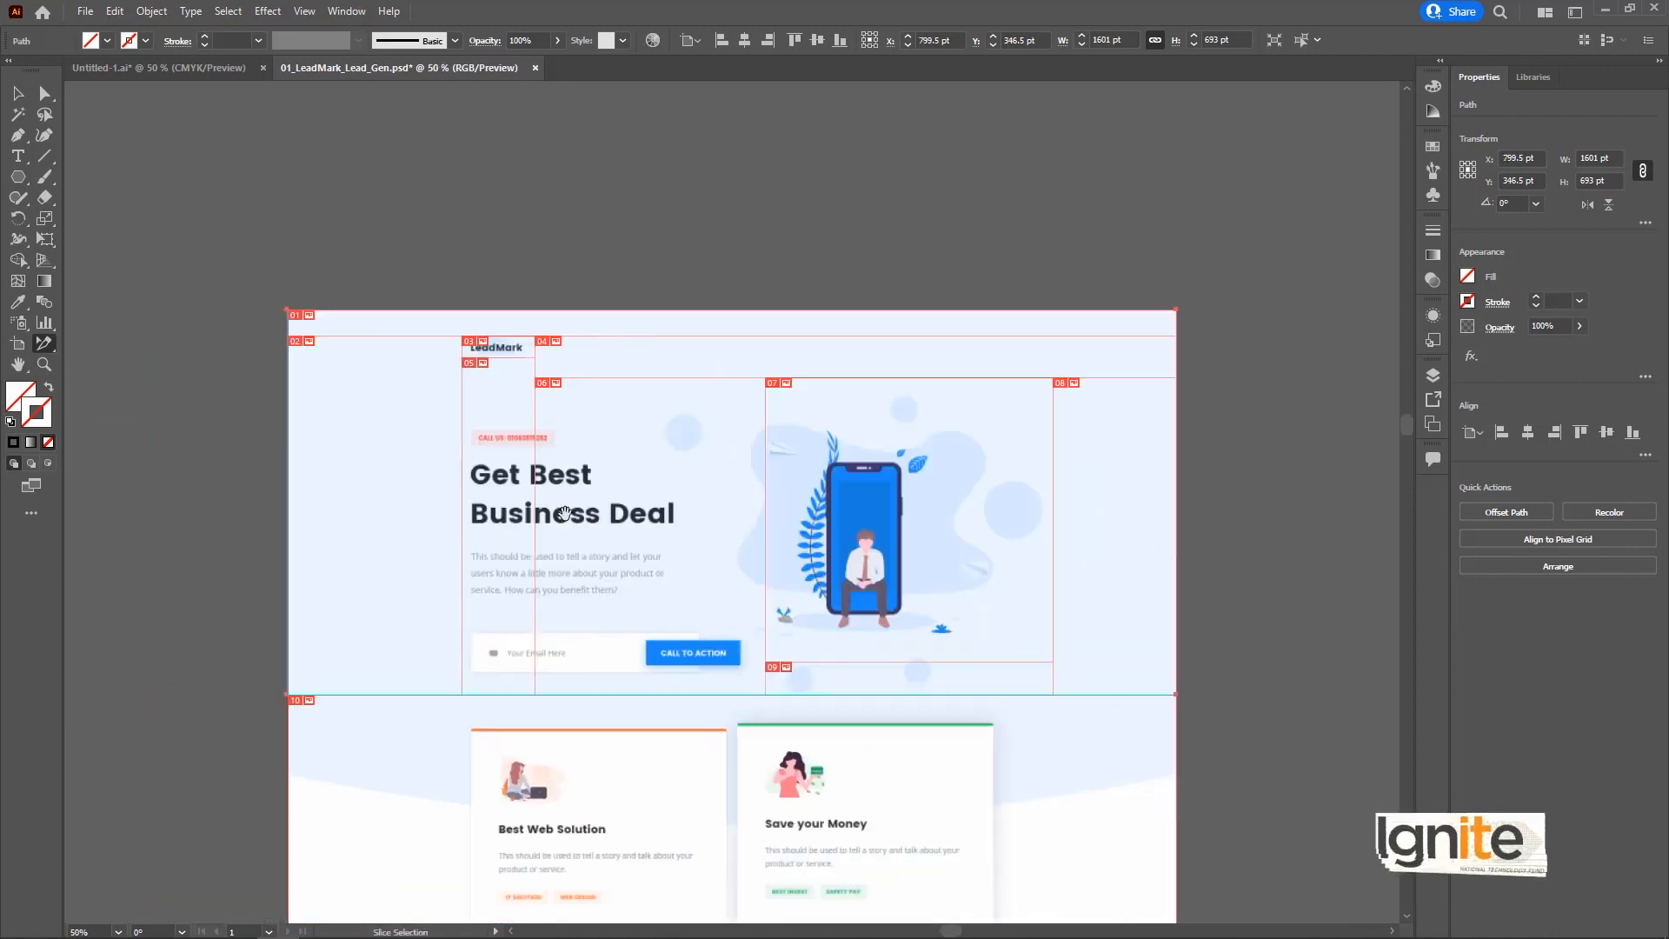
left_click_drag(565, 513, 592, 337)
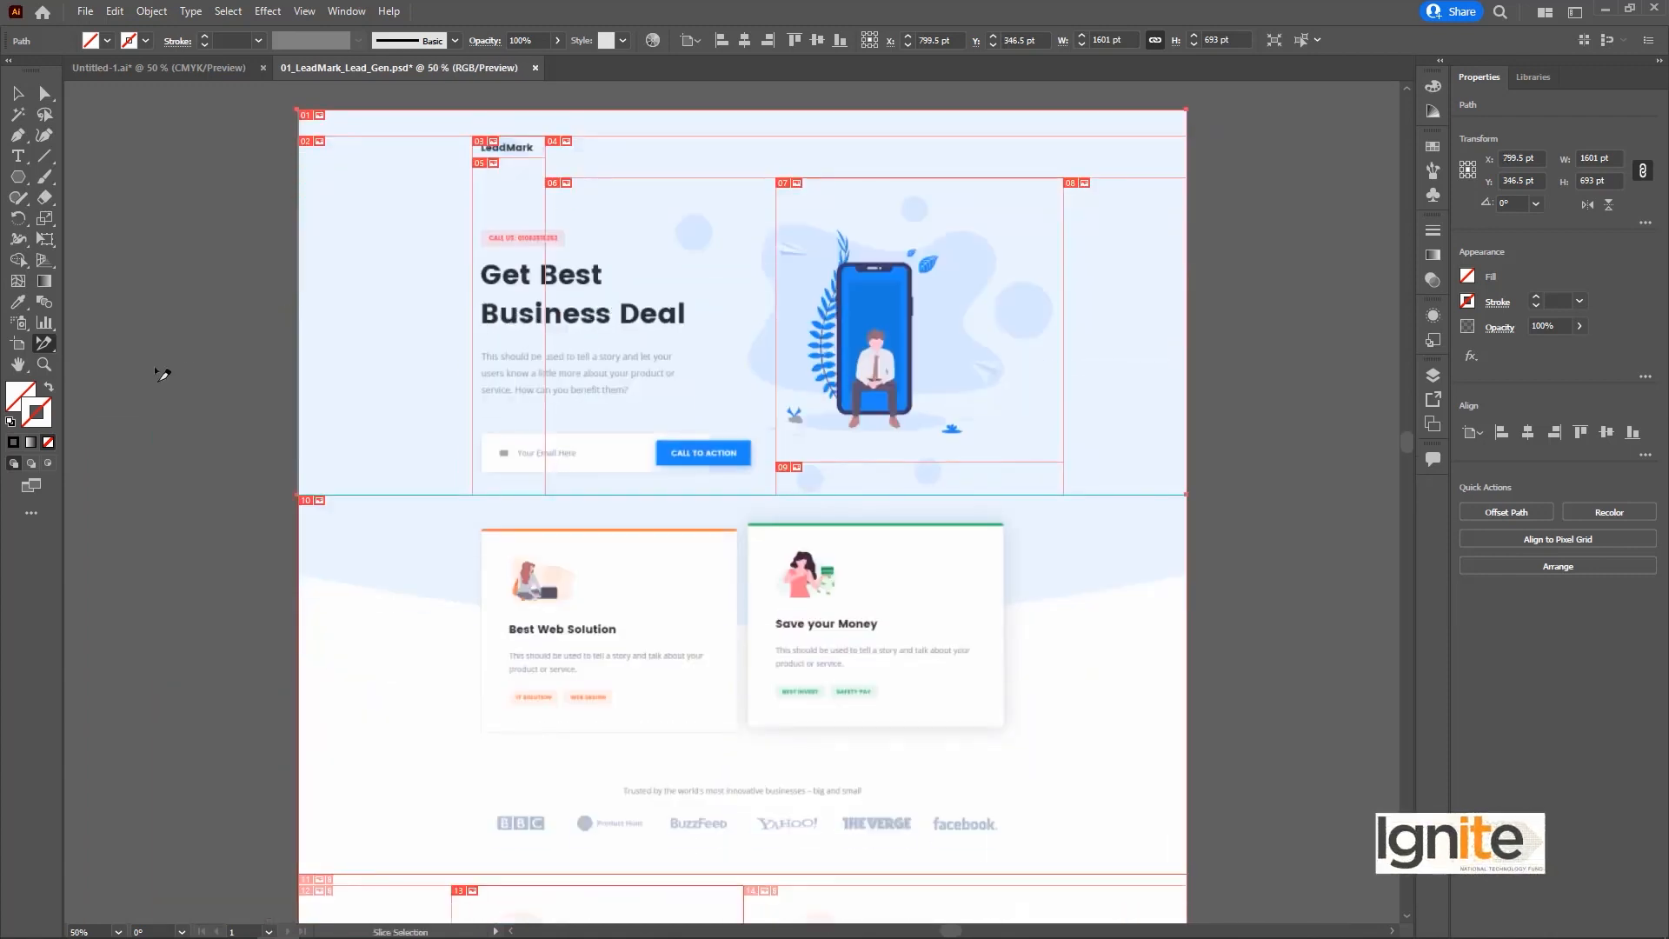
key("ctrl+alt+shift+s")
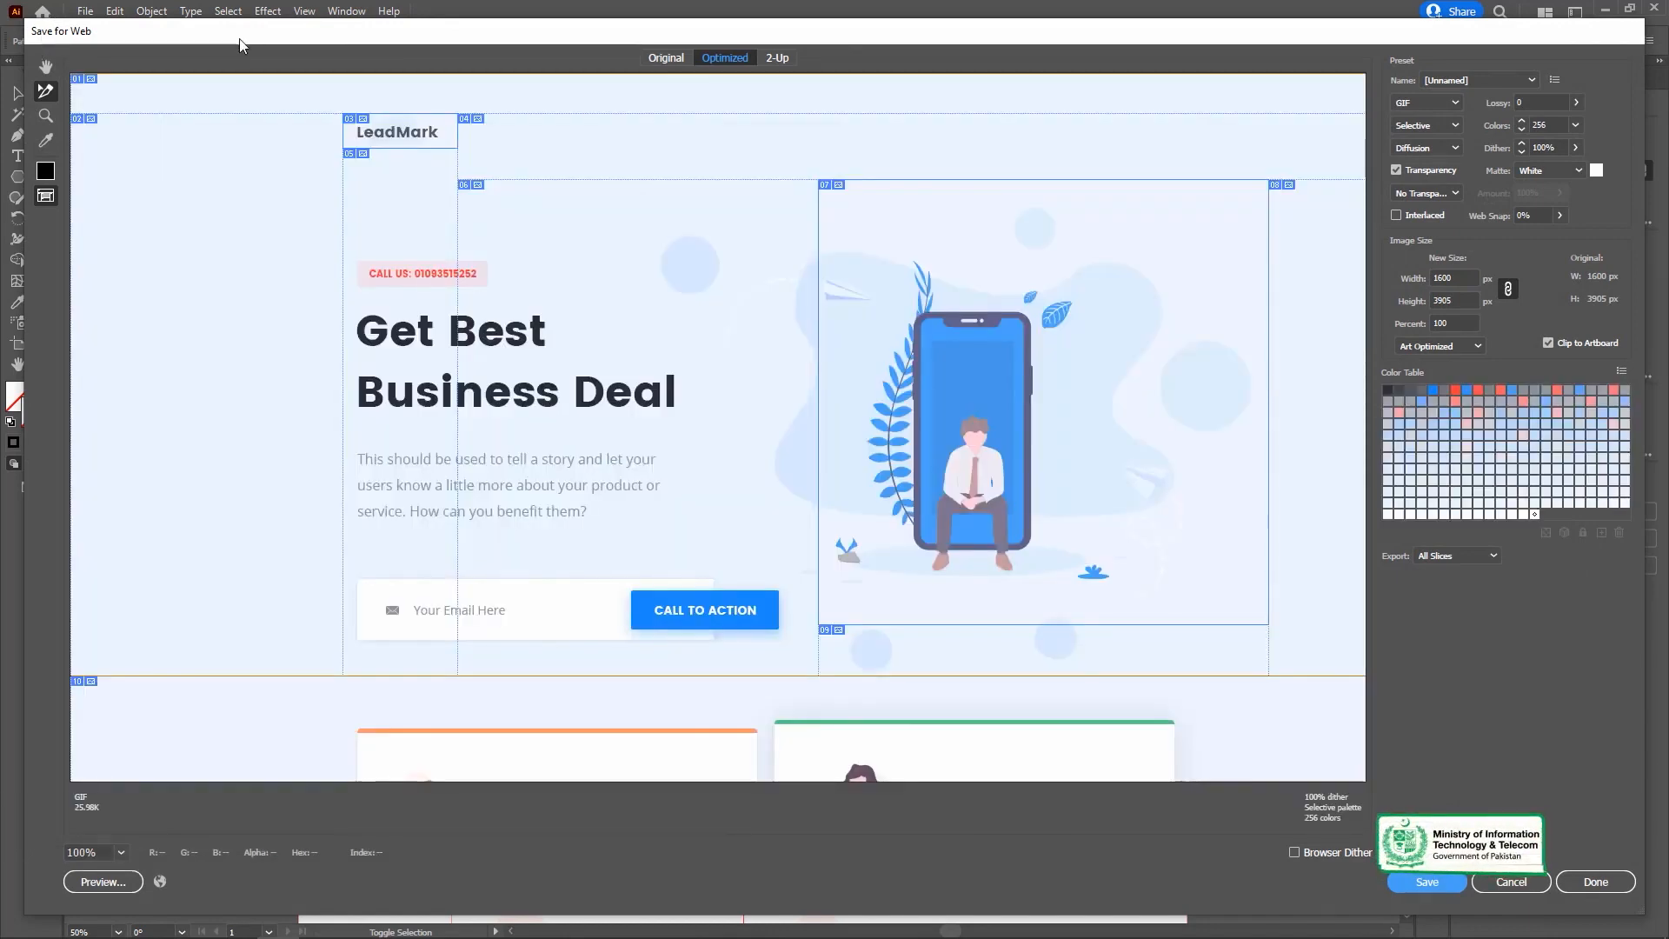
left_click_drag(240, 39, 242, 32)
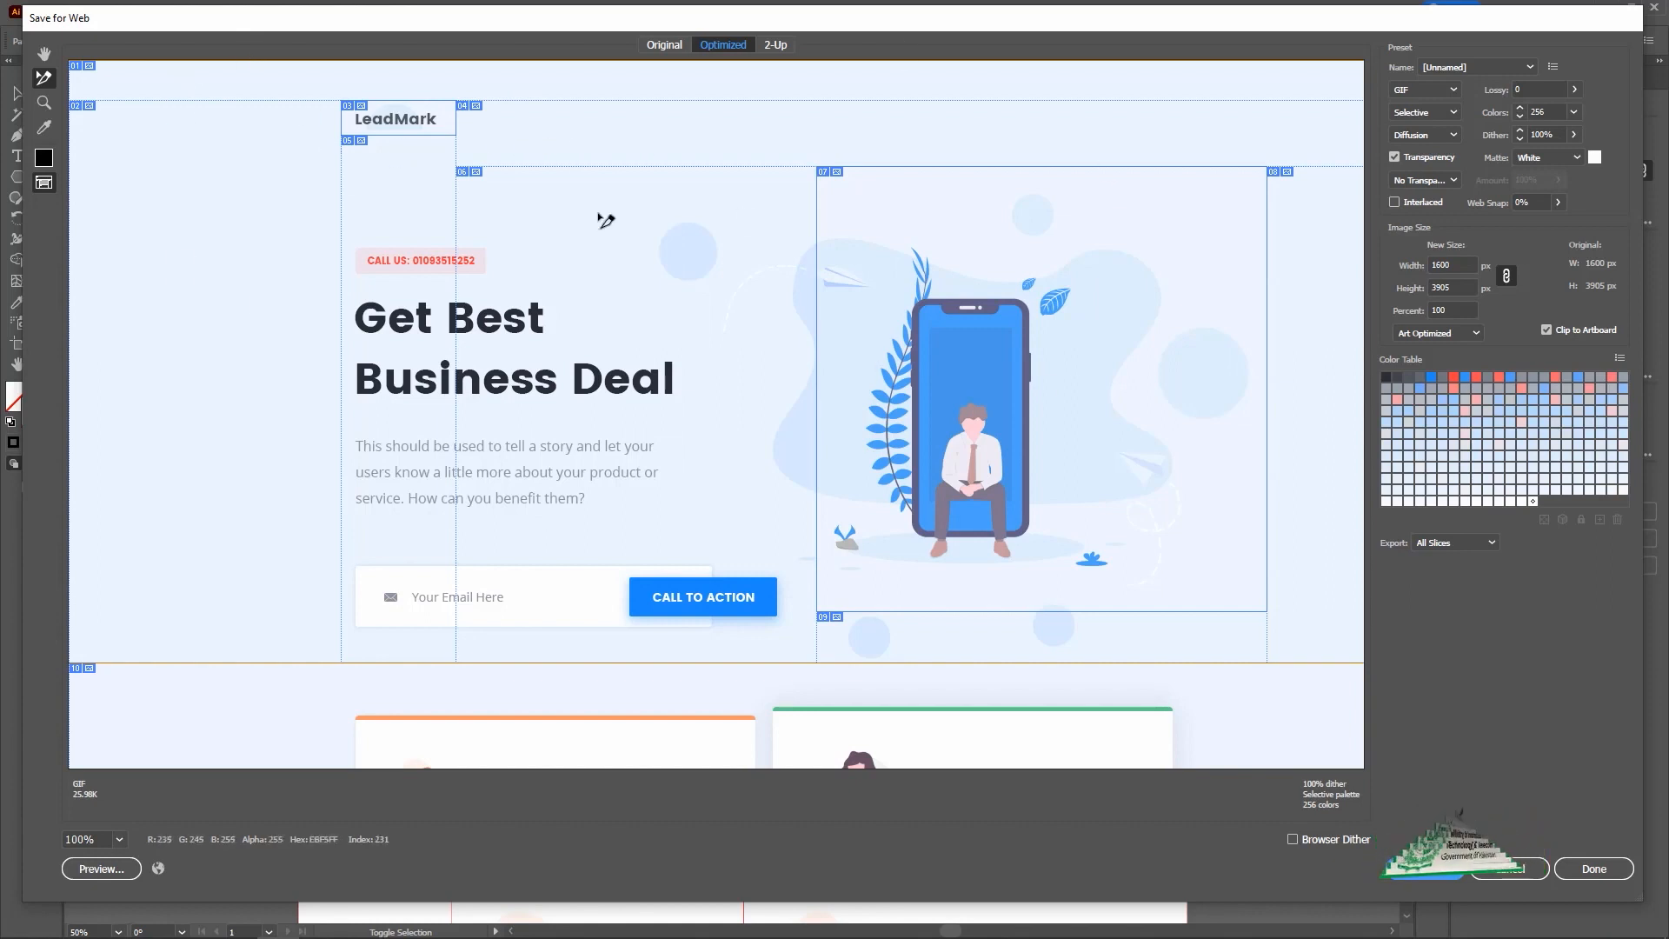
left_click(1451, 91)
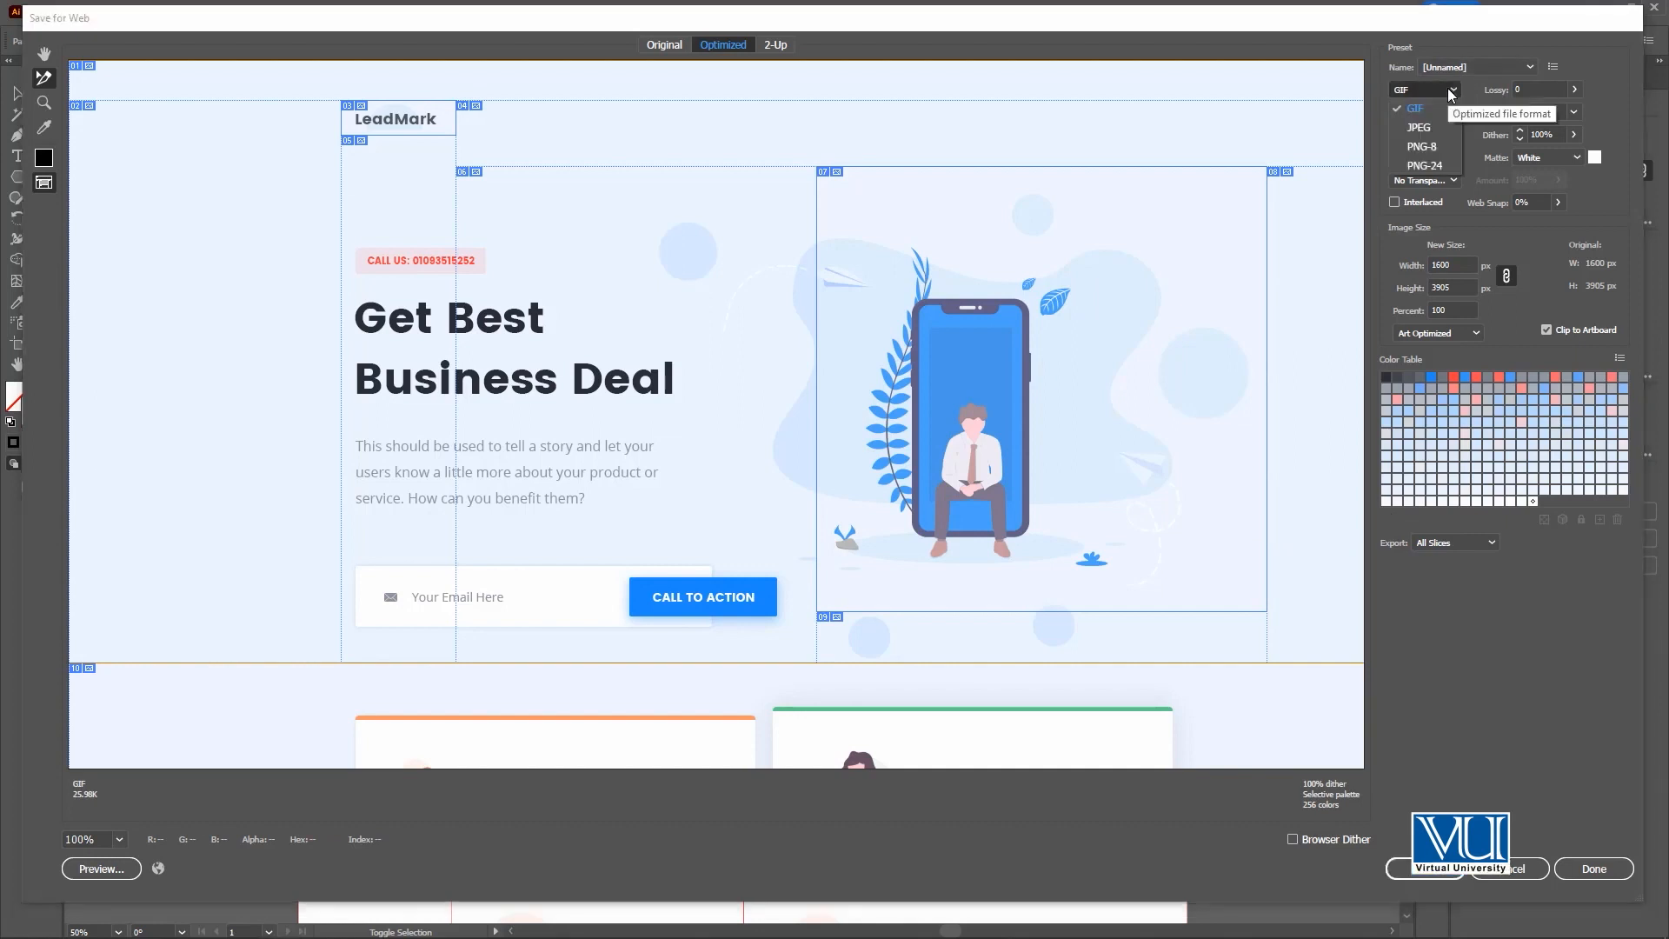
left_click(1423, 147)
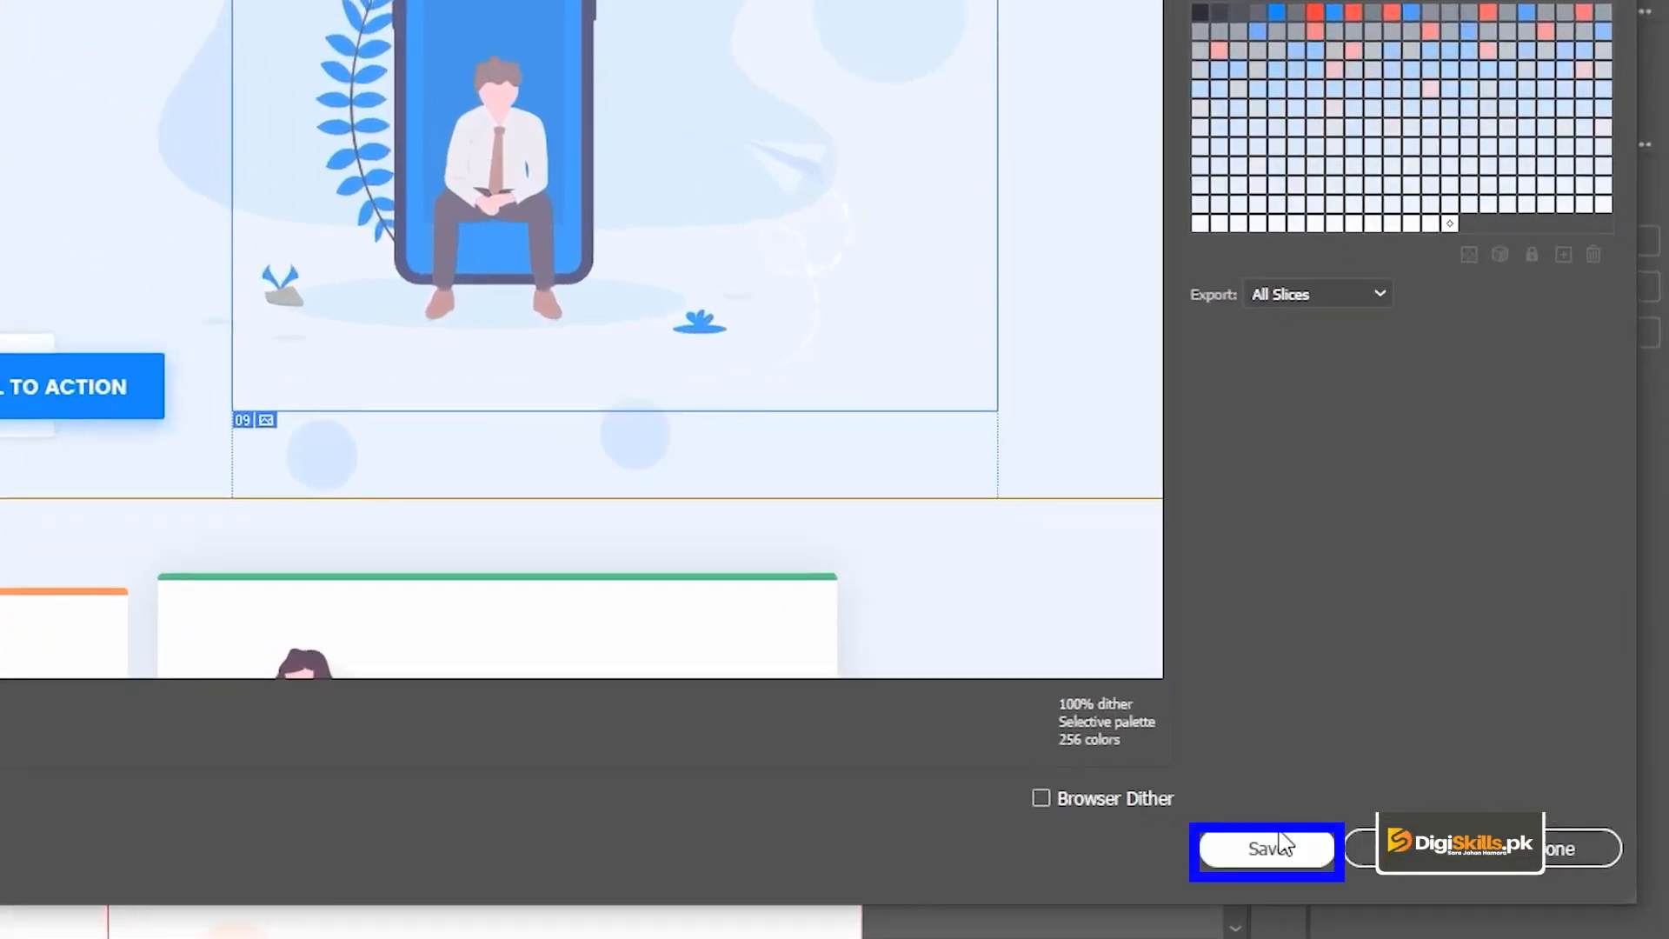
Start saving the optimized slices, and create and open a new destination folder named ImagesSliced alongside the Module folders.
left_click(1270, 847)
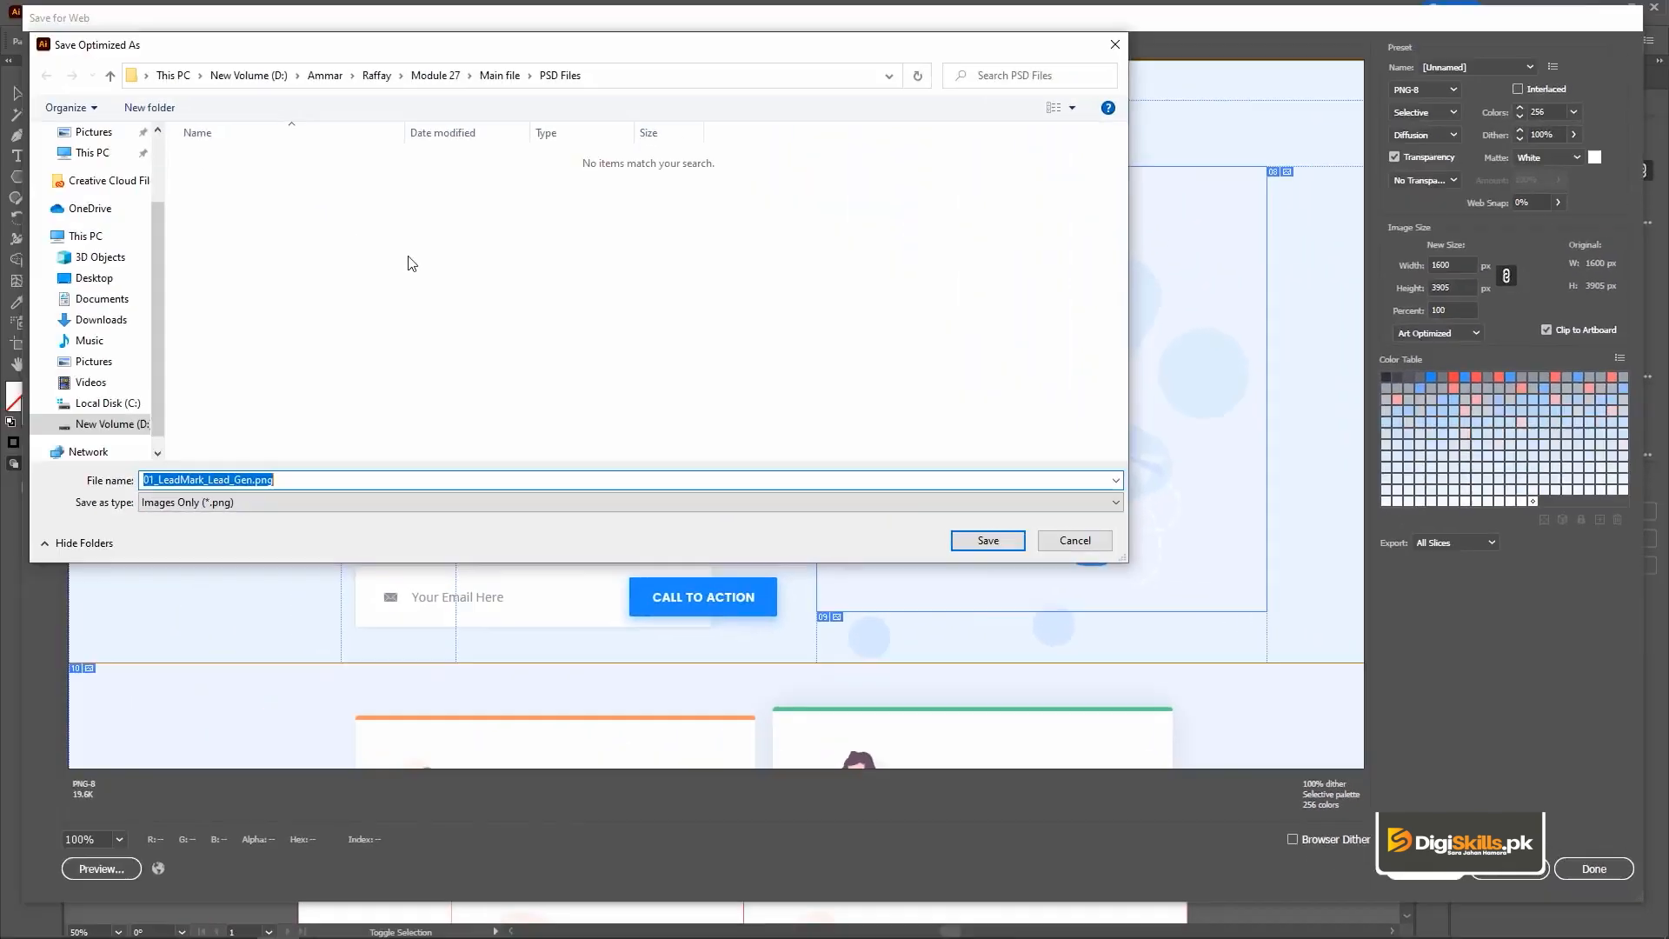
left_click(378, 75)
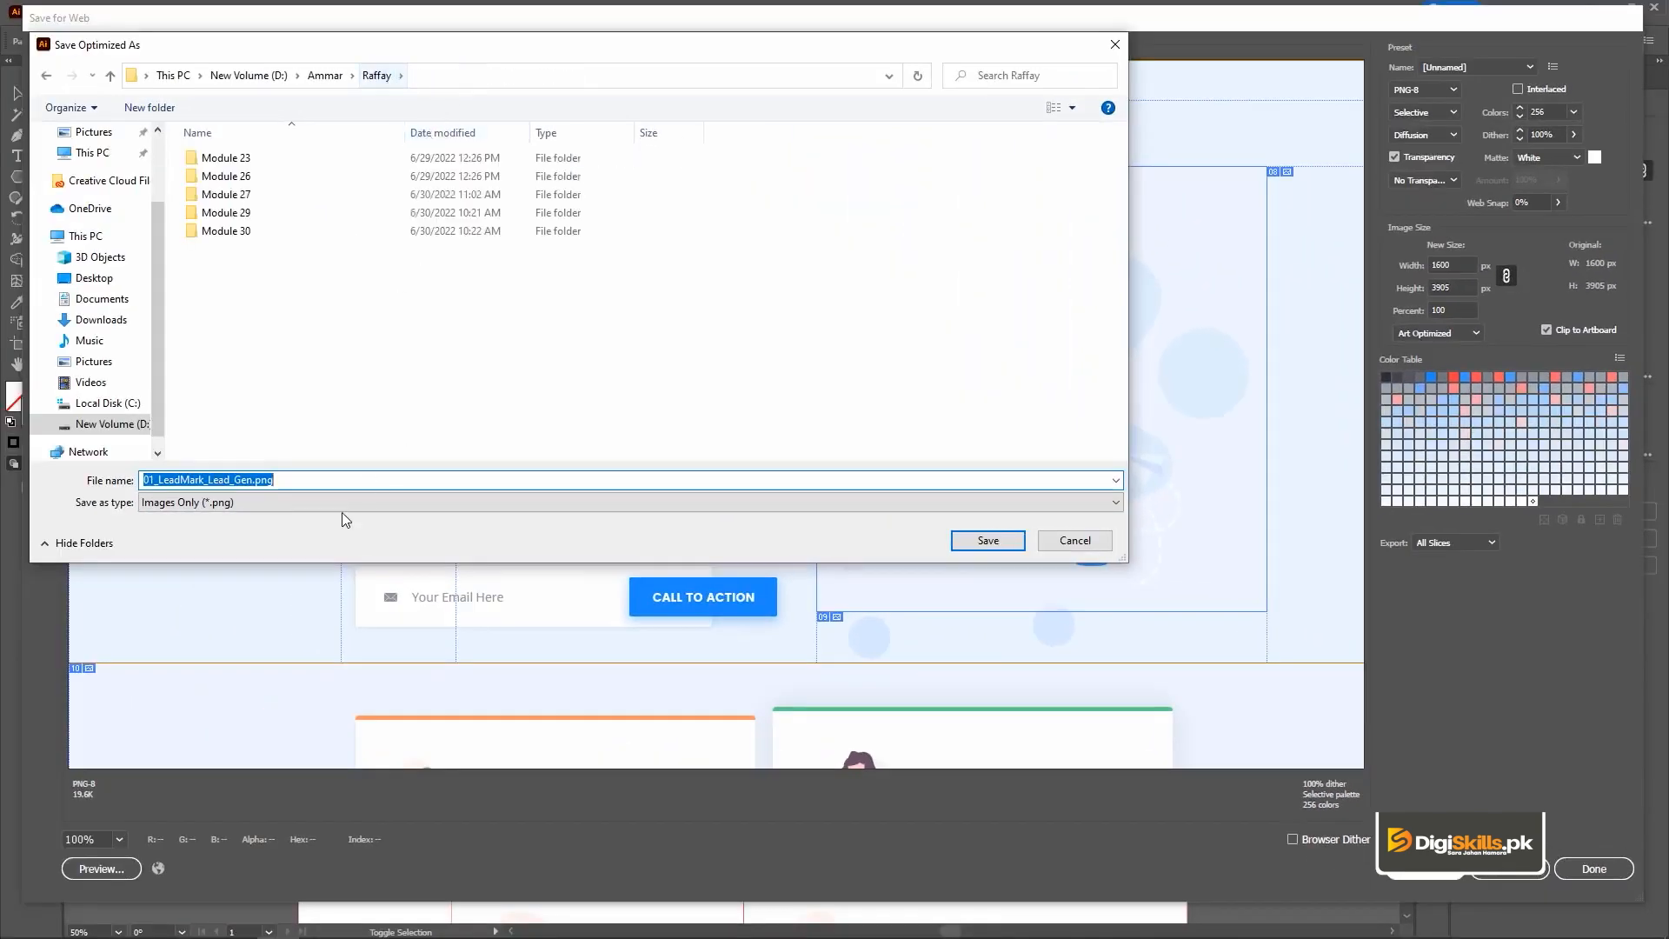
key("ctrl+shift+n")
type("ImagesSl")
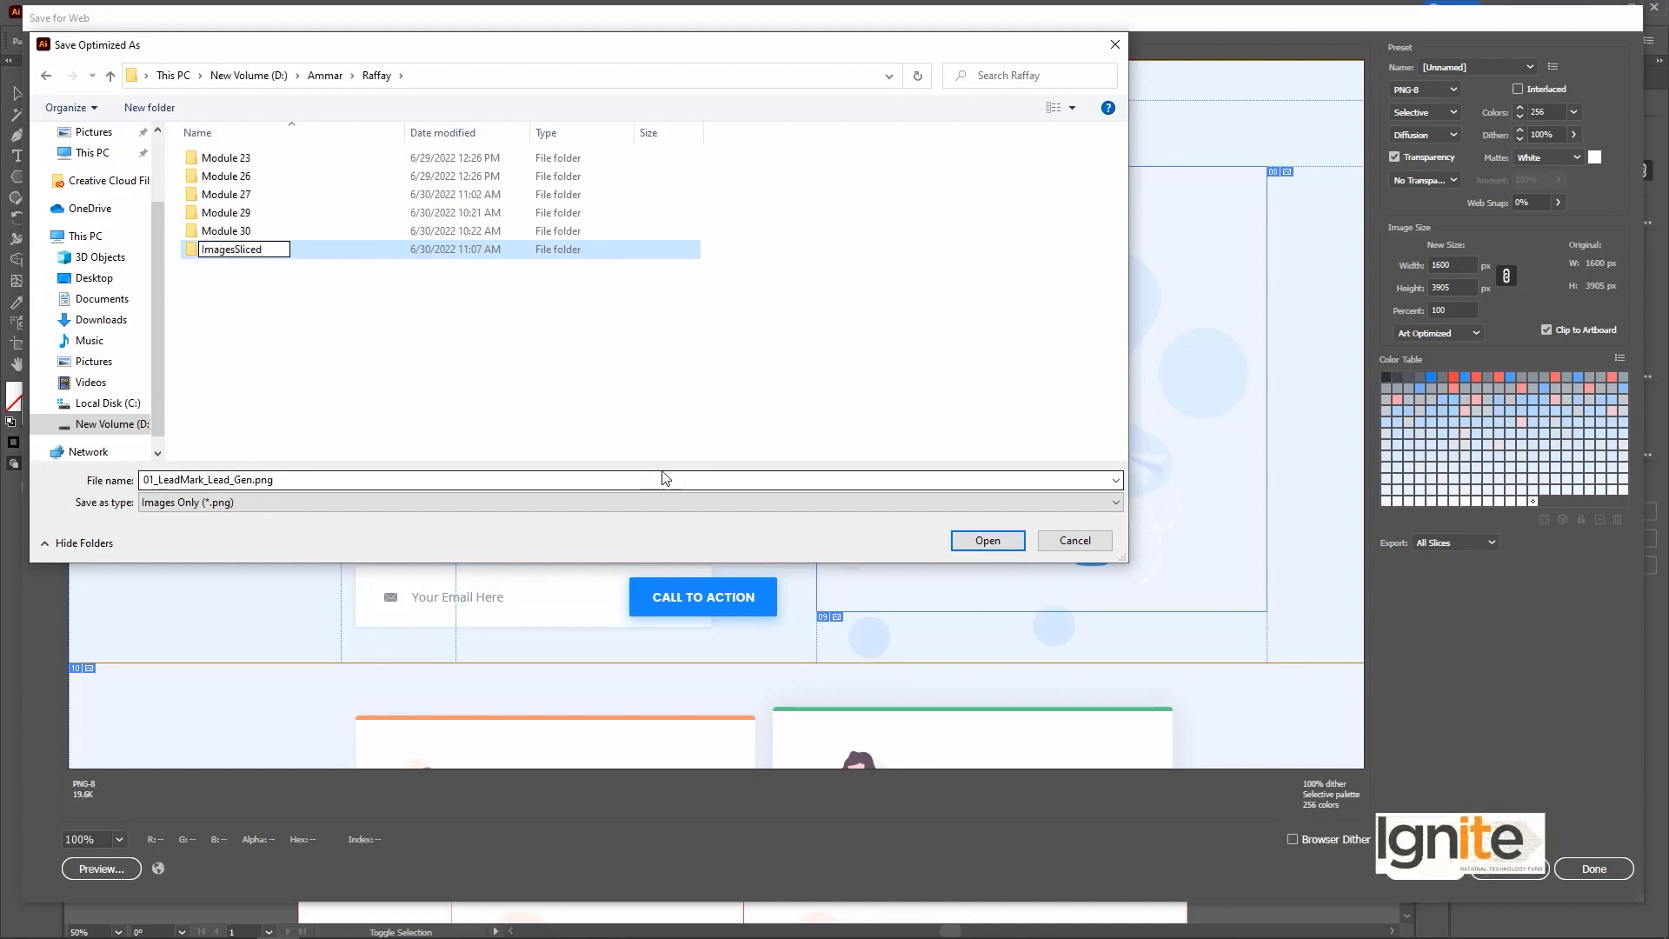
type("iced")
key("Return")
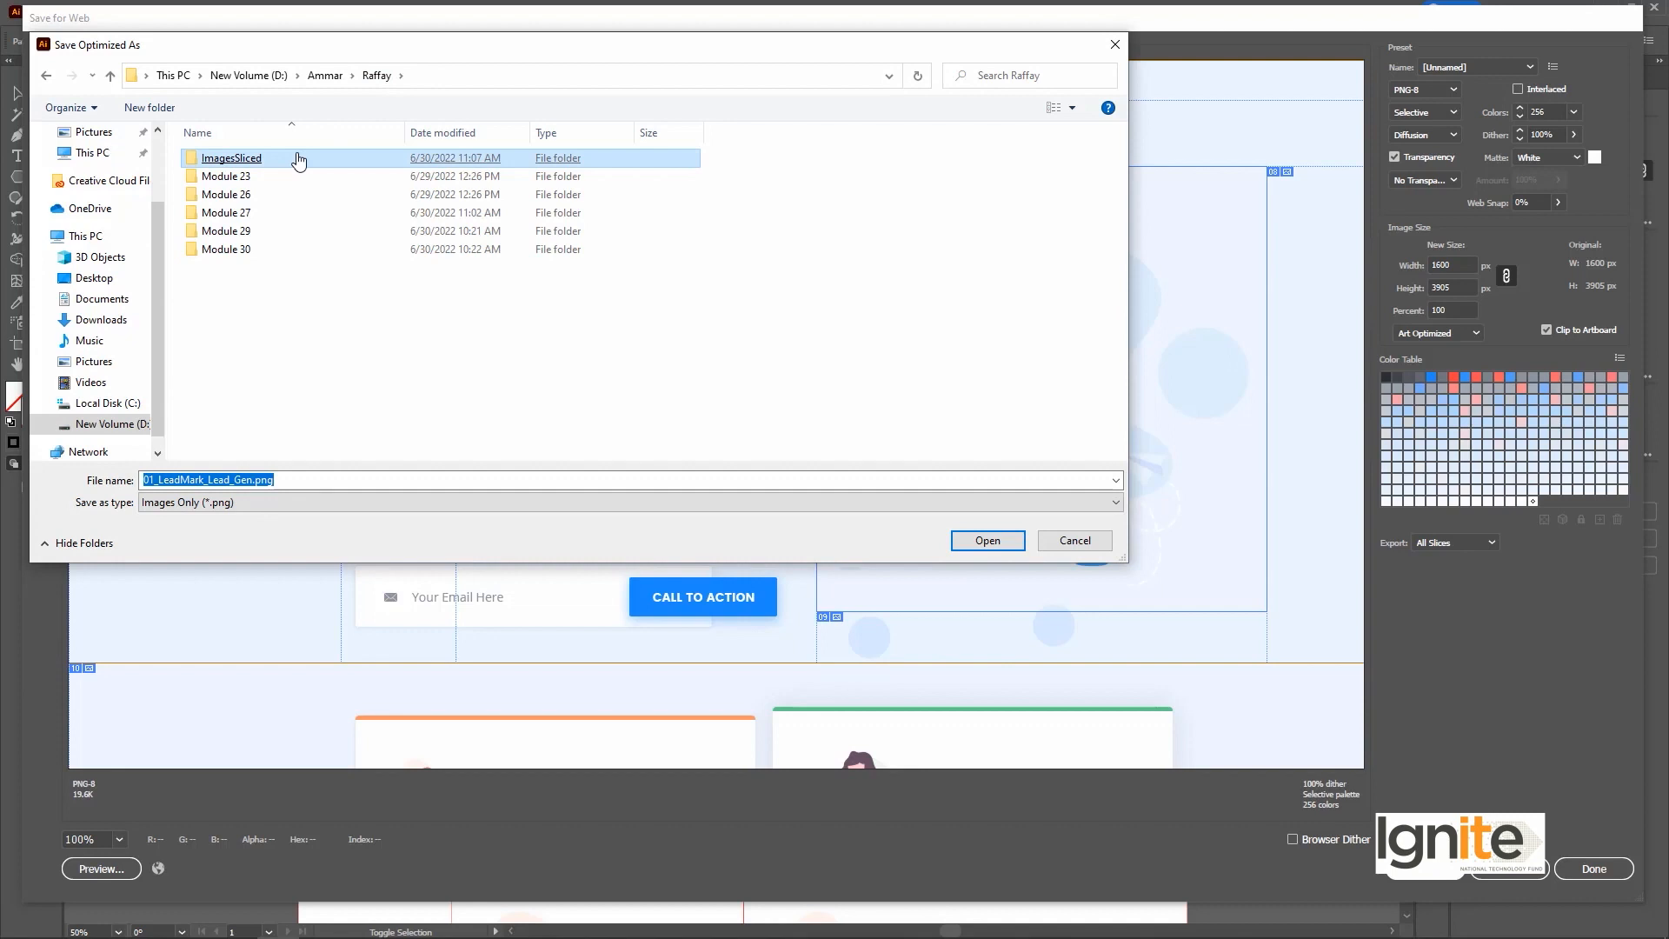
double_click(299, 160)
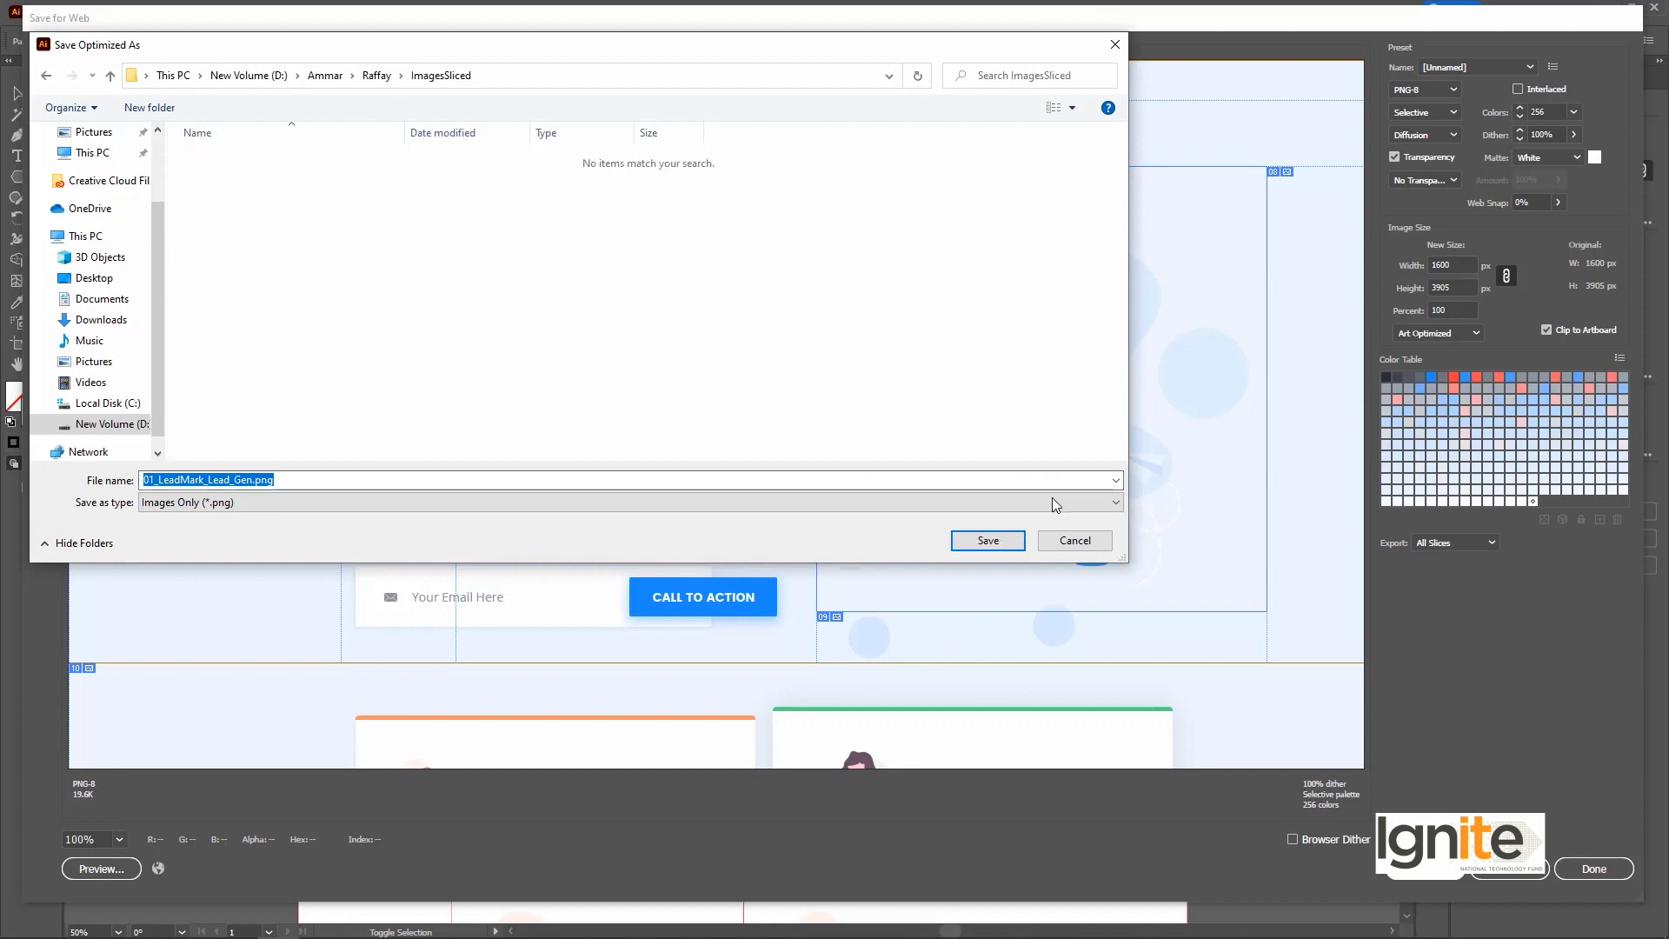
Save all slices into the ImagesSliced folder under the file name 01_LeadMark_Lead_Gen.png and finish Save for Web.
left_click(988, 540)
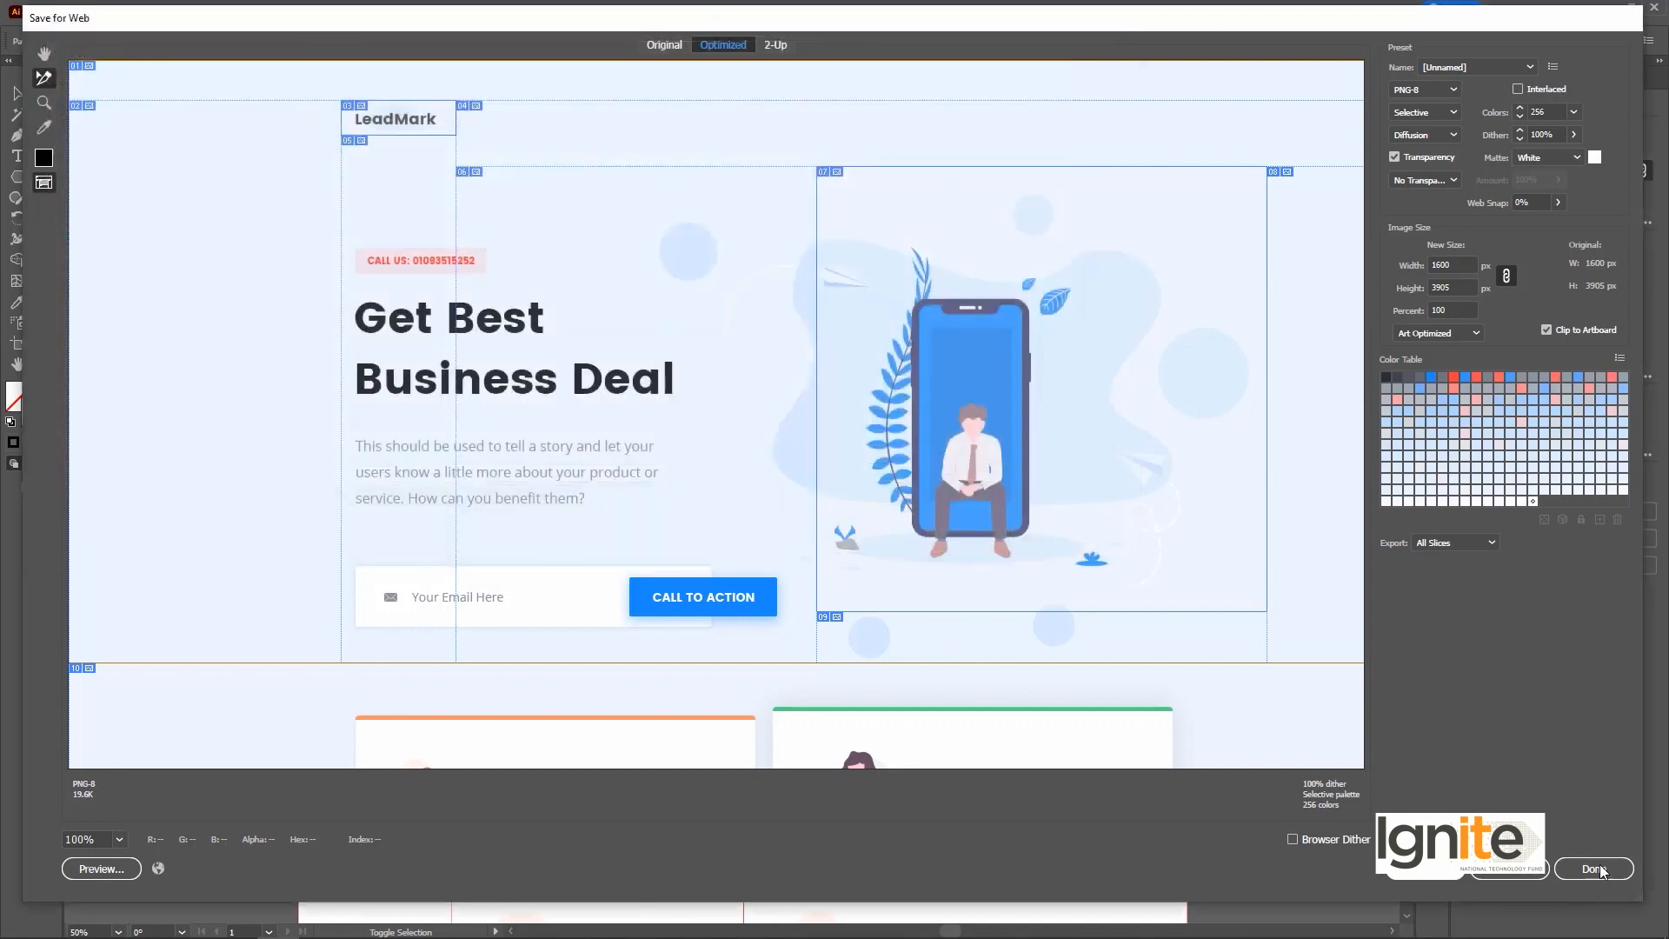
left_click(1595, 868)
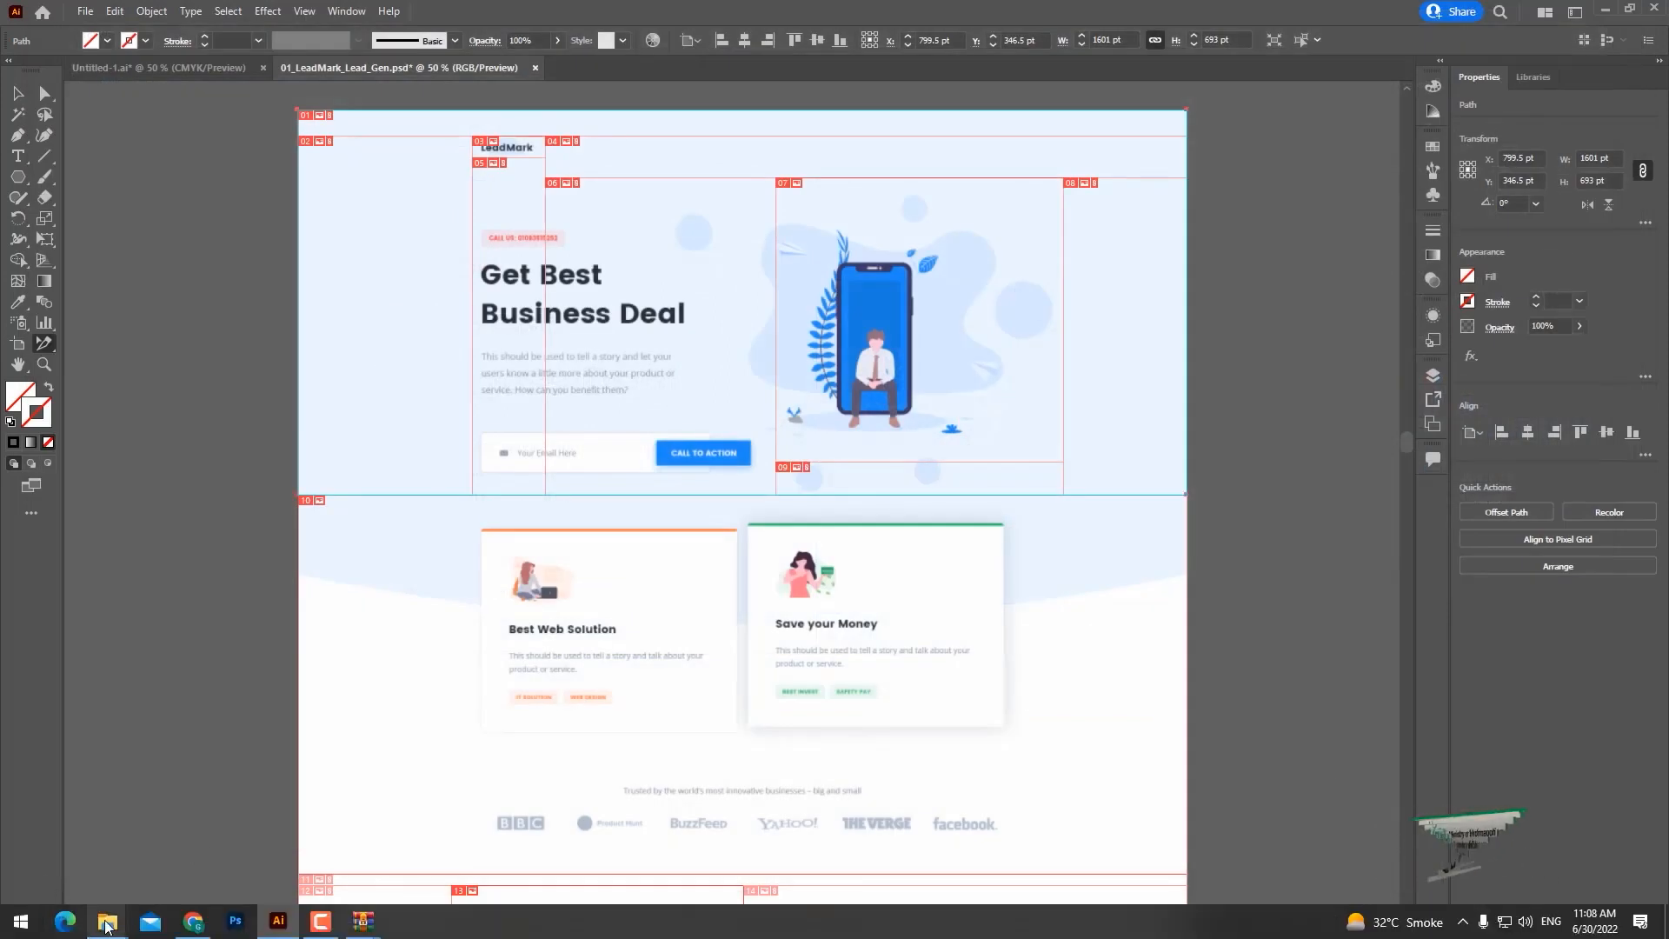
Switch to File Explorer and open the images folder inside ImagesSliced.
mouse_move(107, 924)
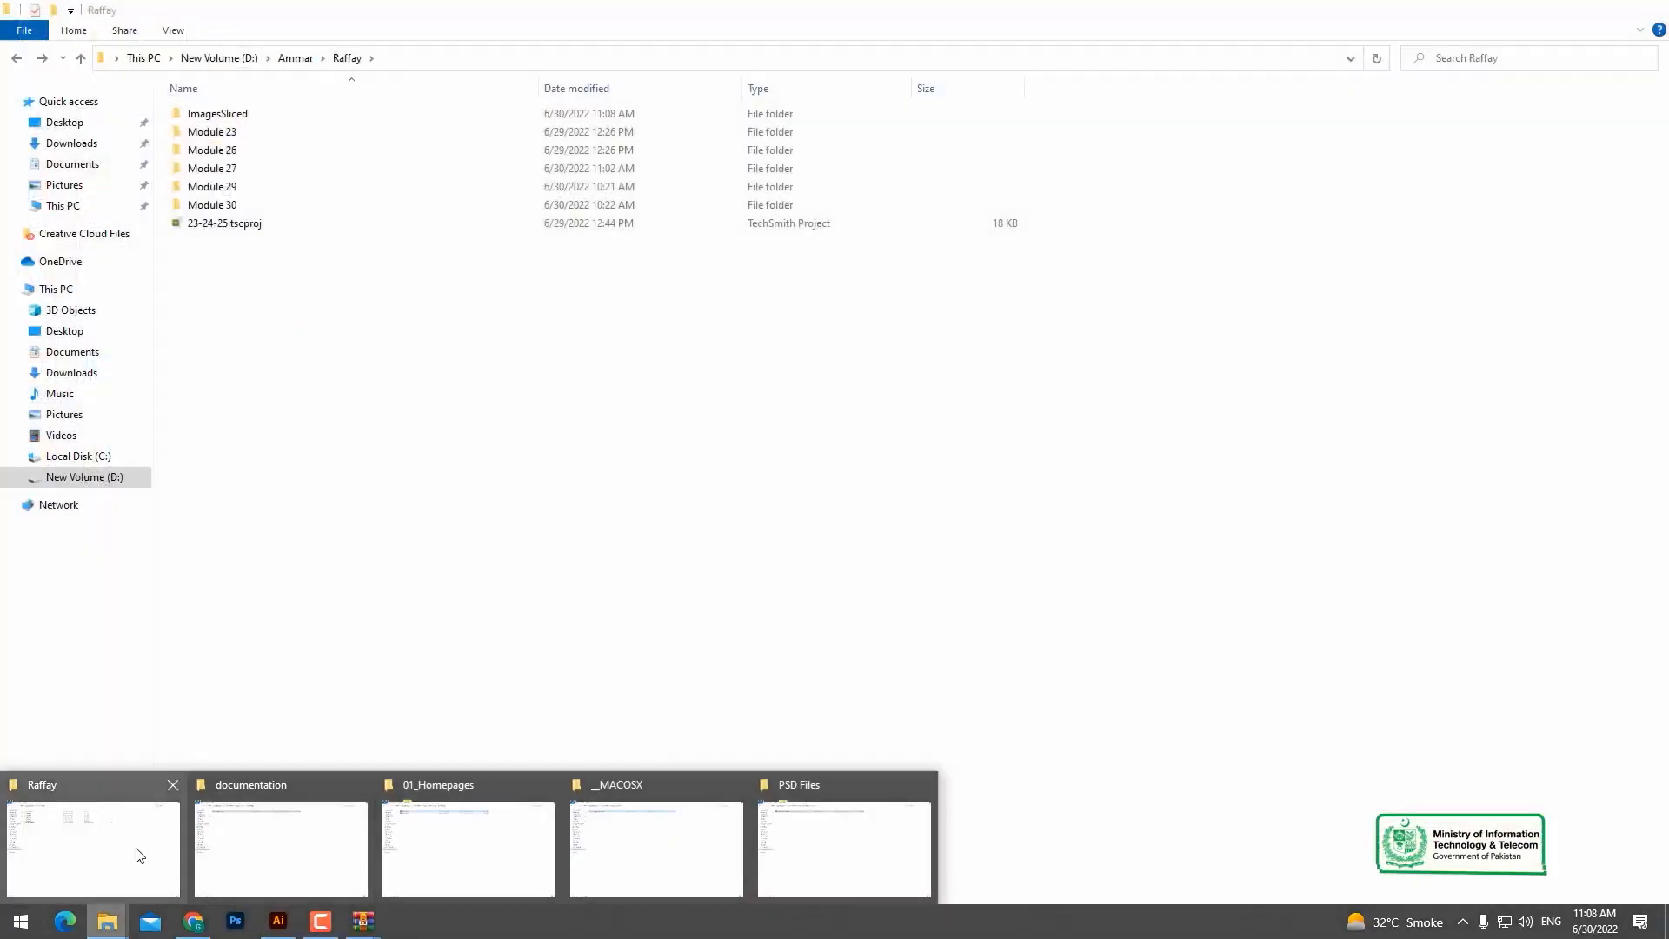
left_click(134, 852)
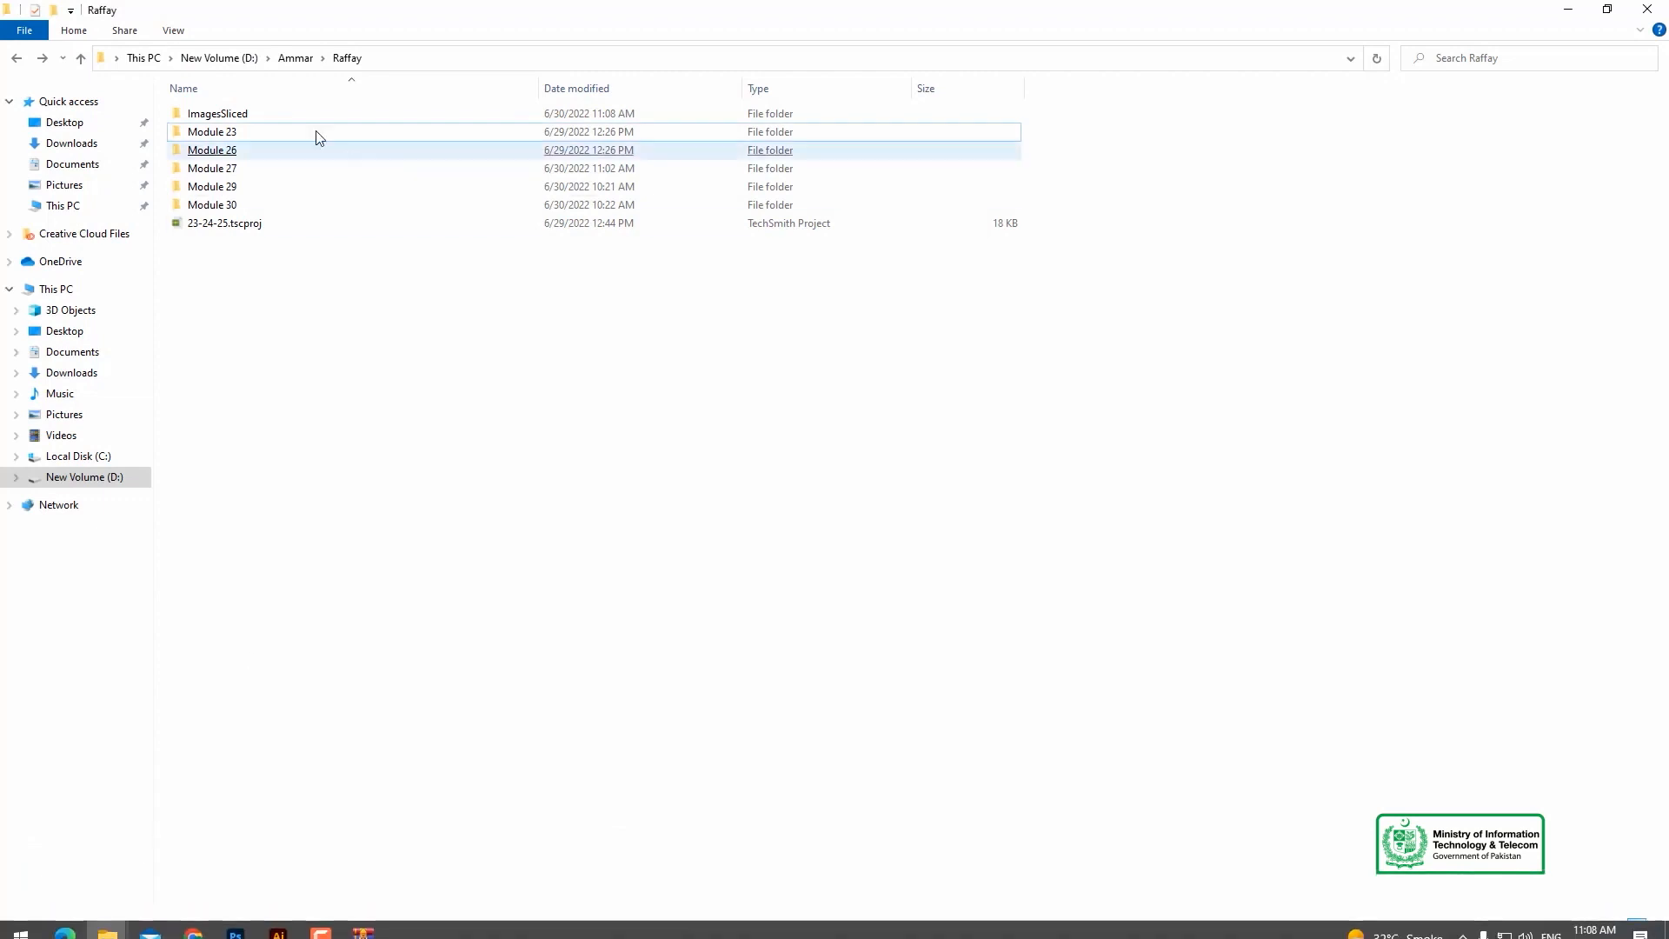
double_click(249, 113)
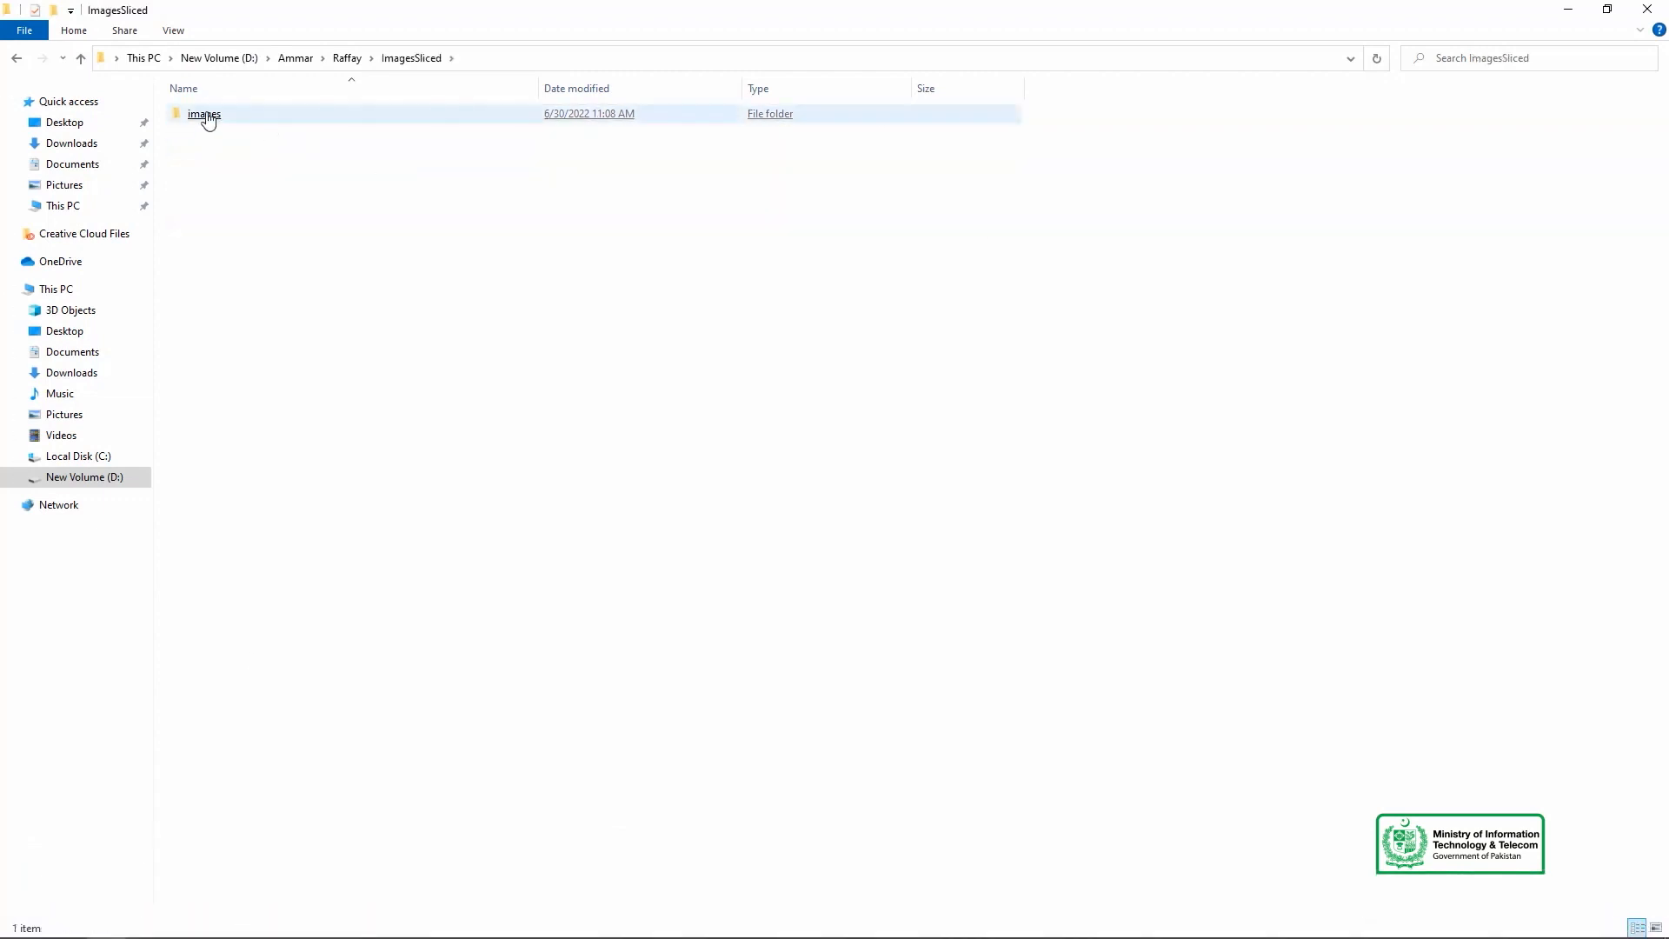
double_click(207, 117)
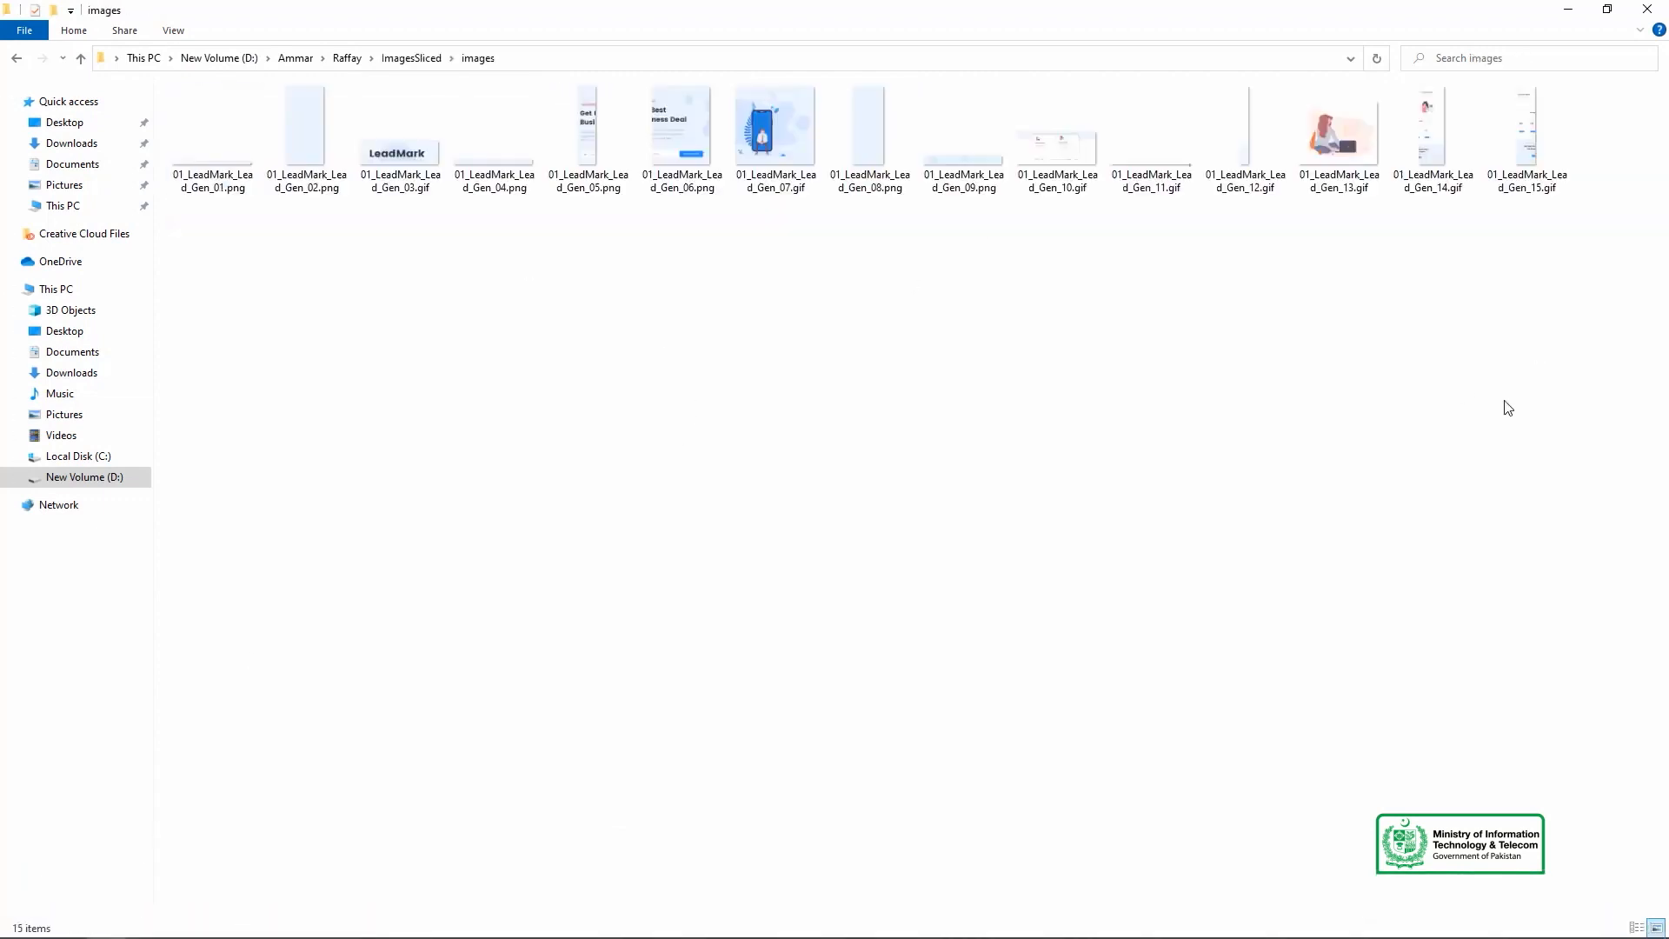
Open 01_LeadMark_Lead_Gen_02.png in Photos and browse forward through the exported slices to 01_LeadMark_Lead_Gen_10.gif.
double_click(313, 139)
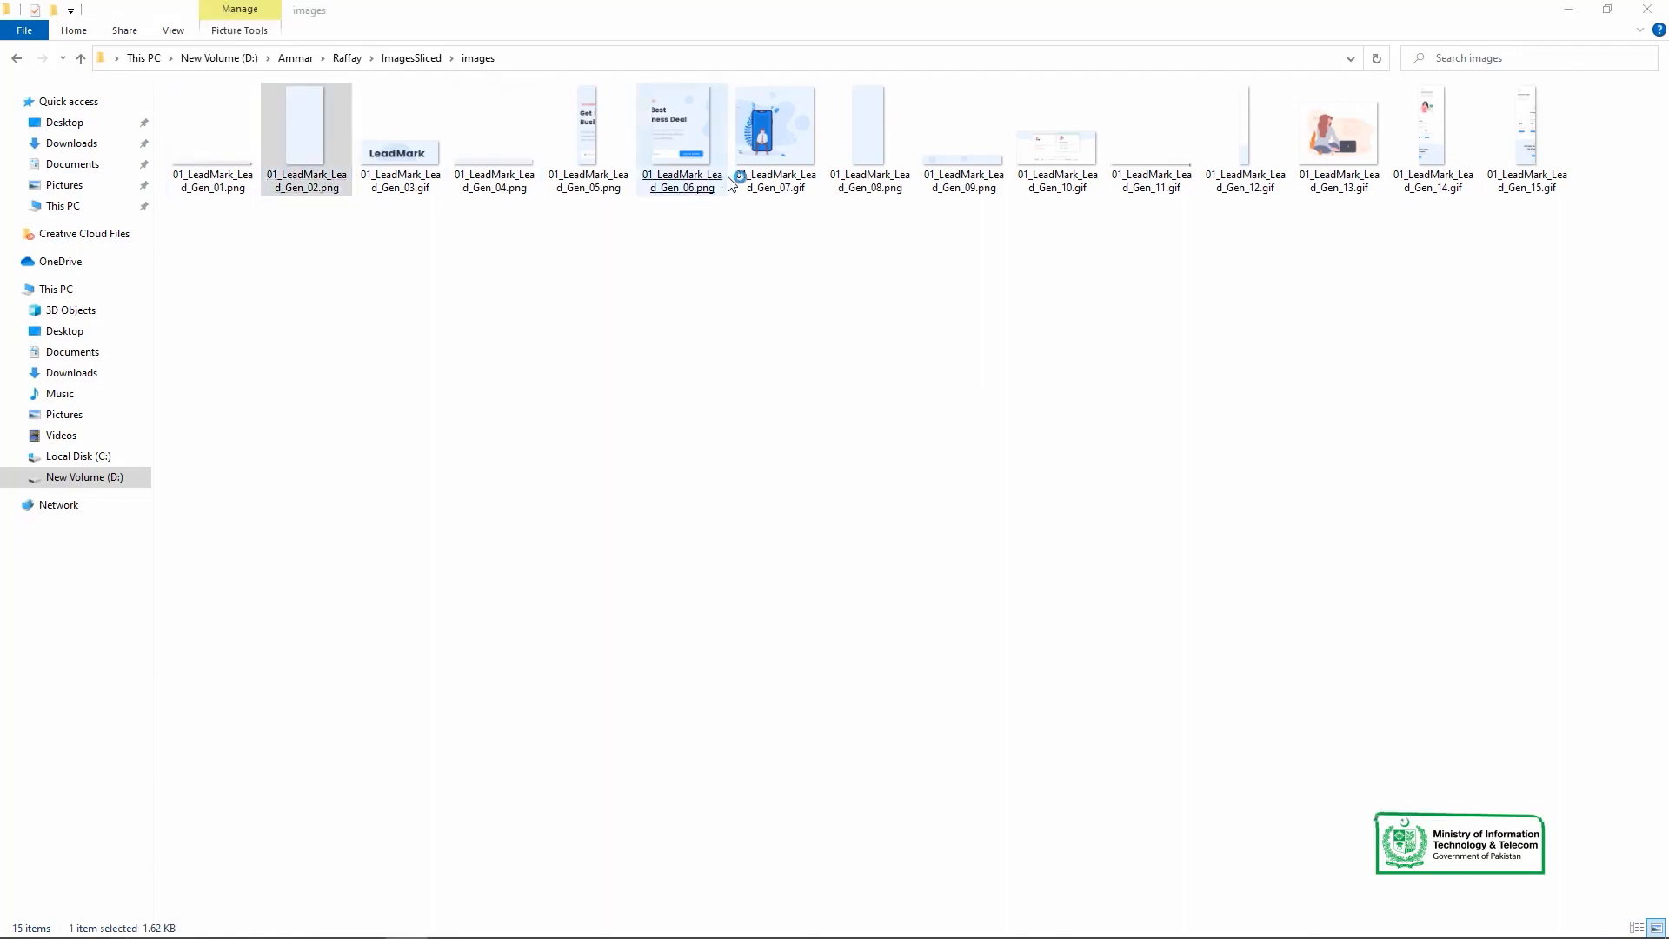
left_click(1645, 491)
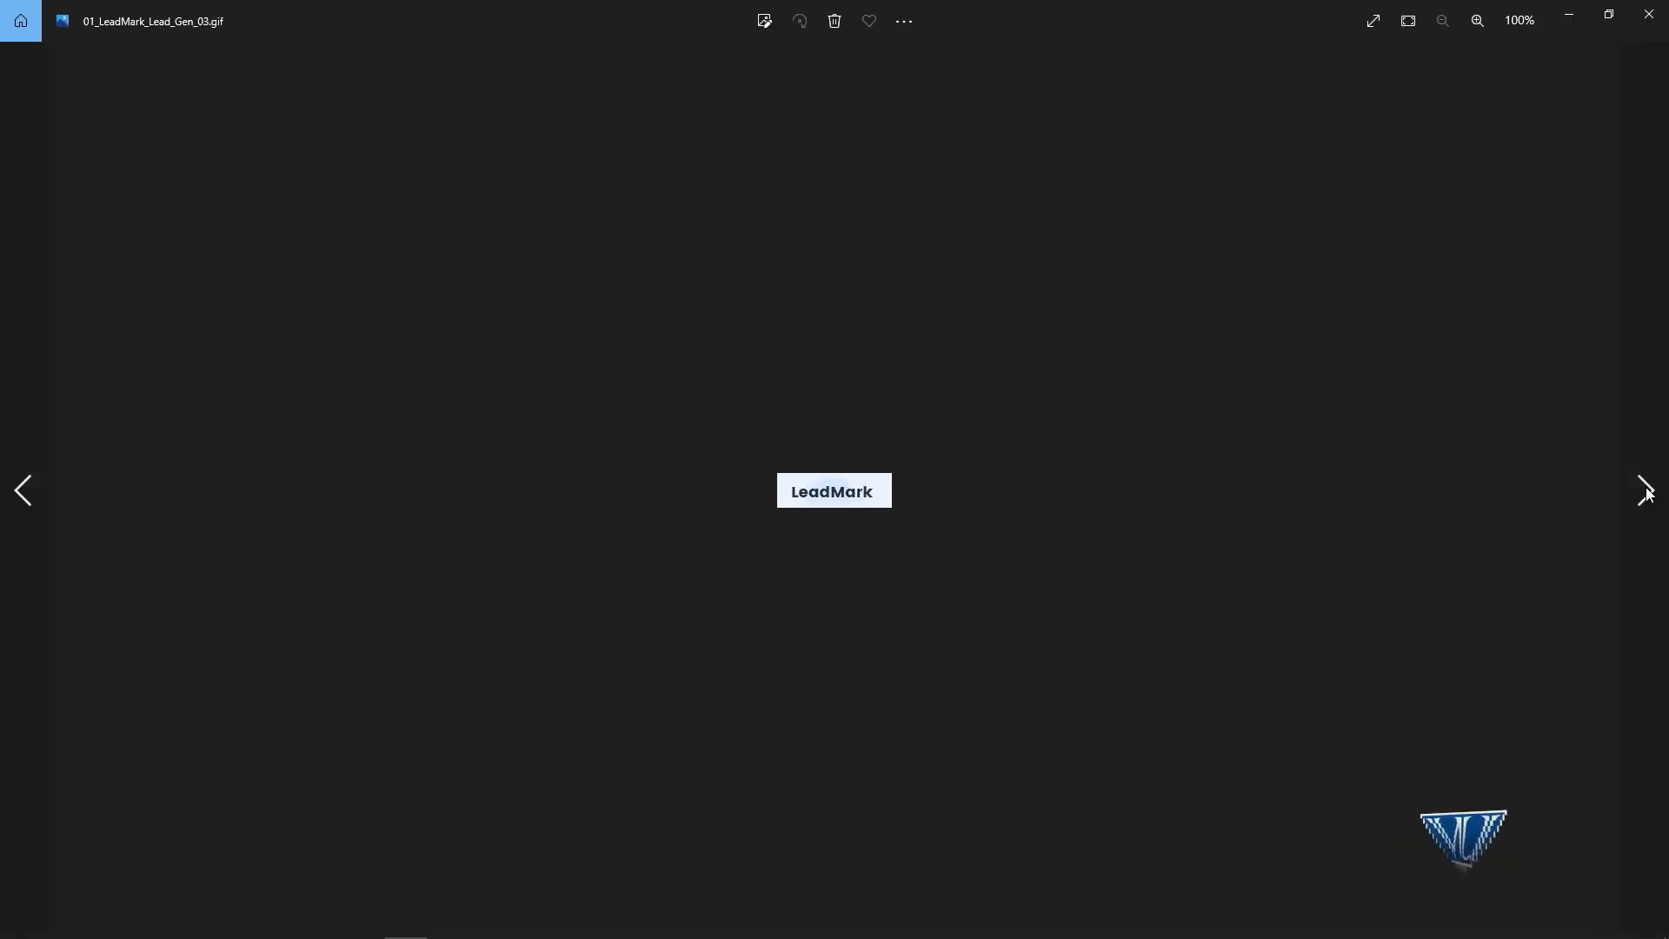
left_click(1646, 491)
left_click(1645, 491)
left_click(1646, 491)
left_click(1645, 491)
left_click(1645, 492)
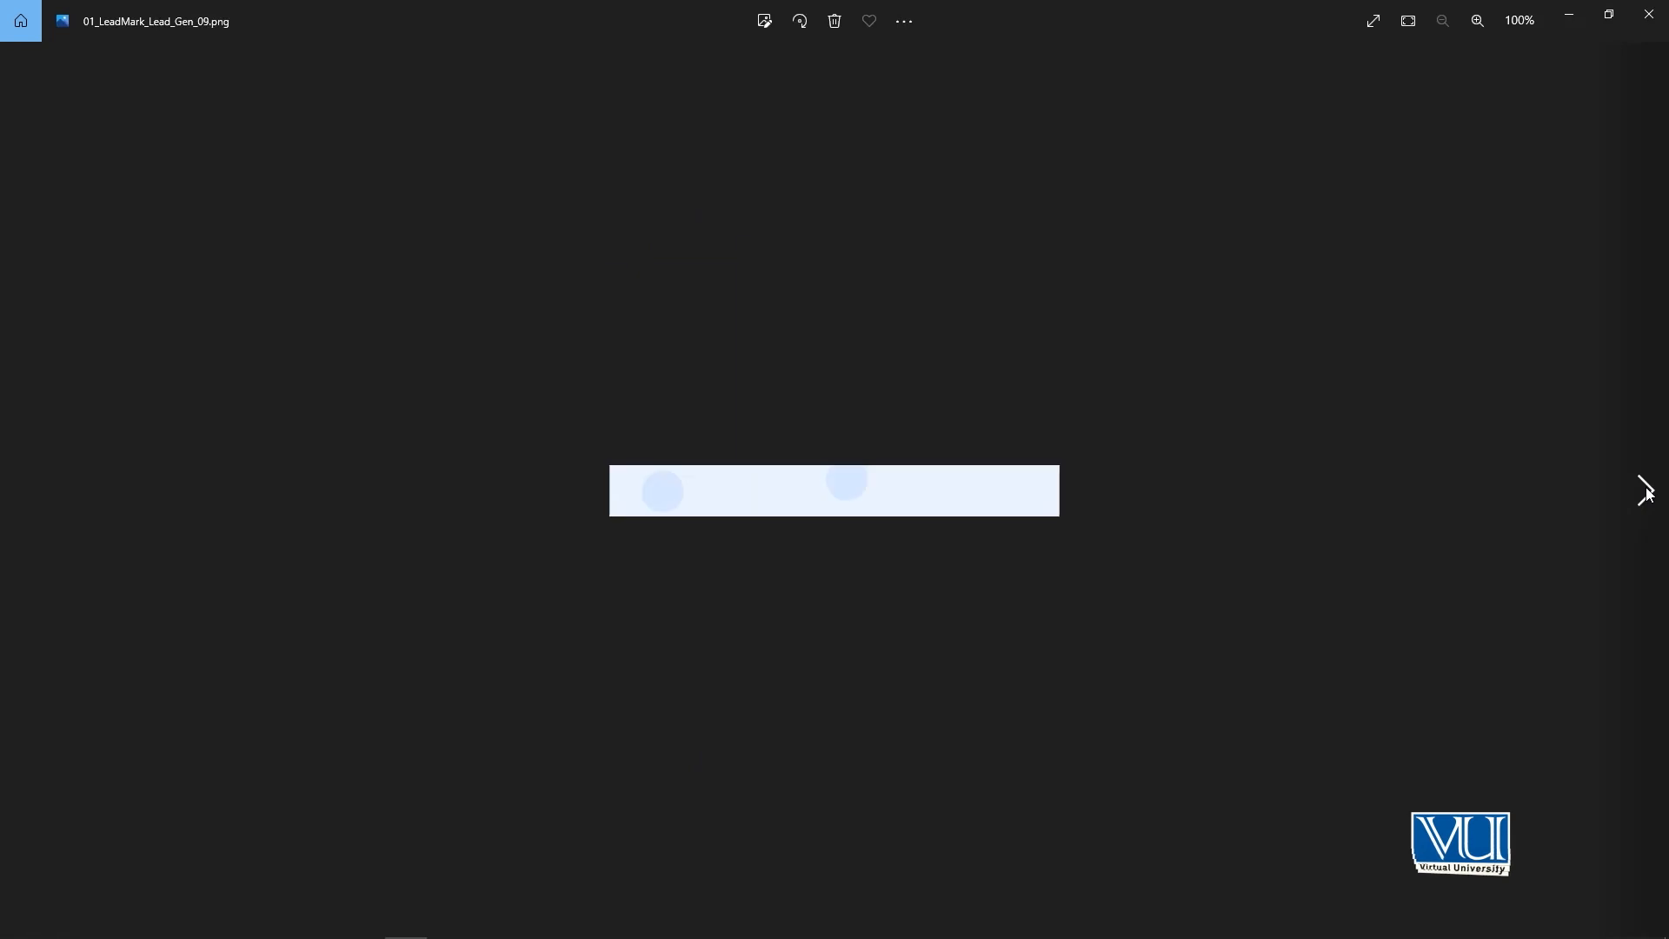
left_click(1646, 491)
left_click(1646, 492)
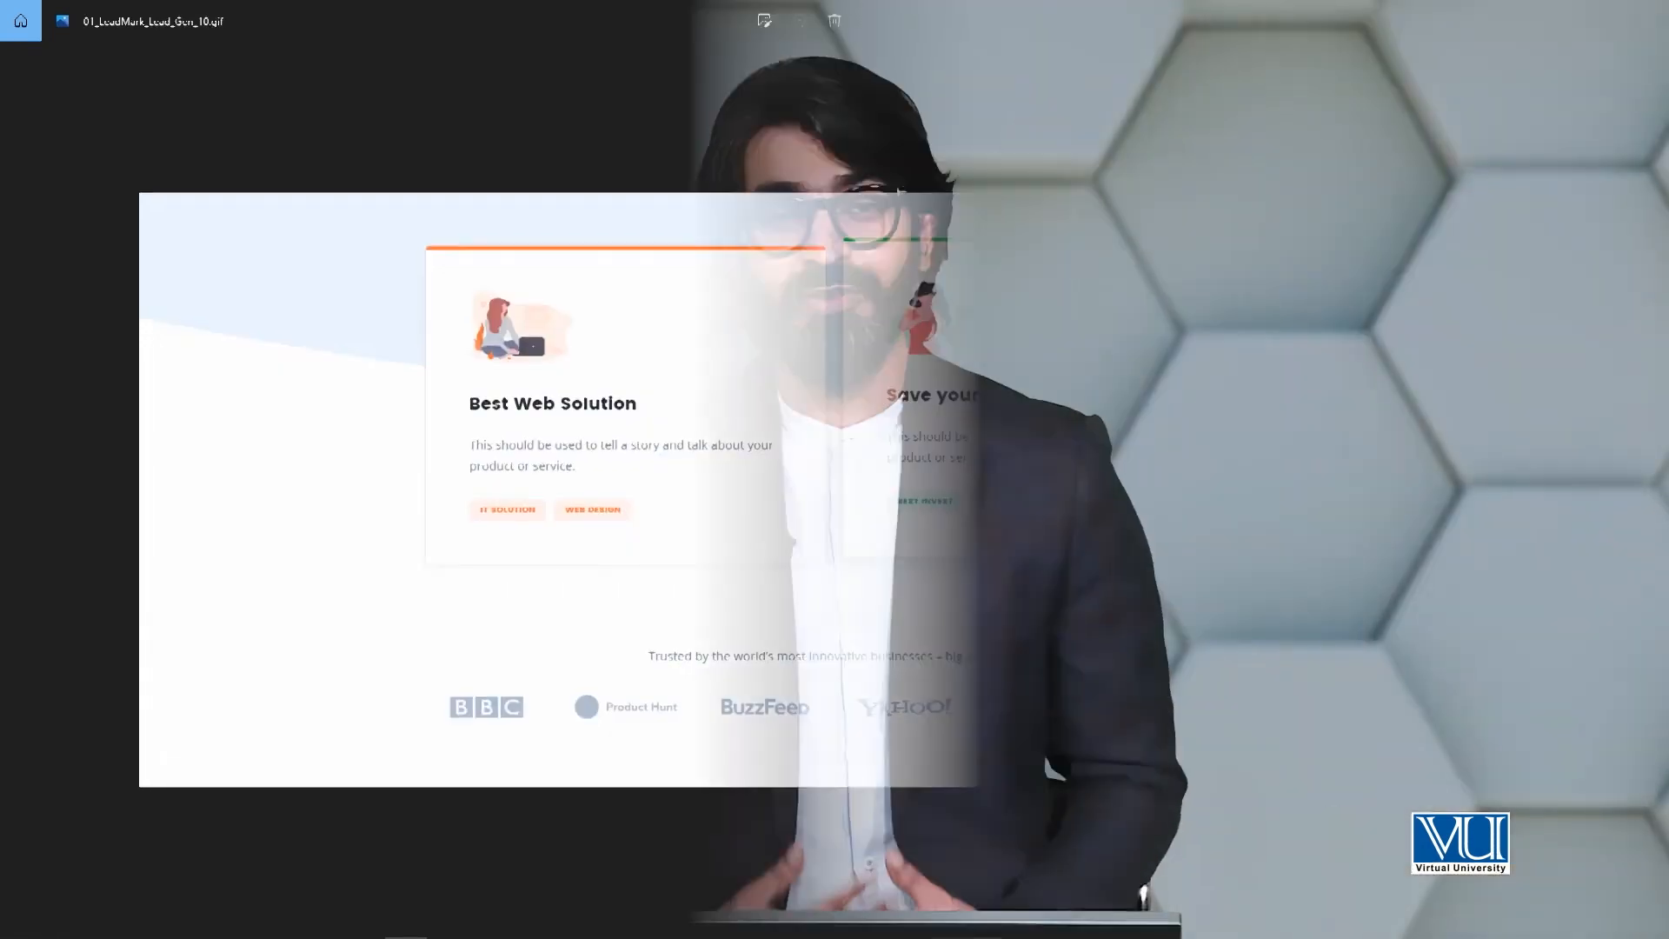